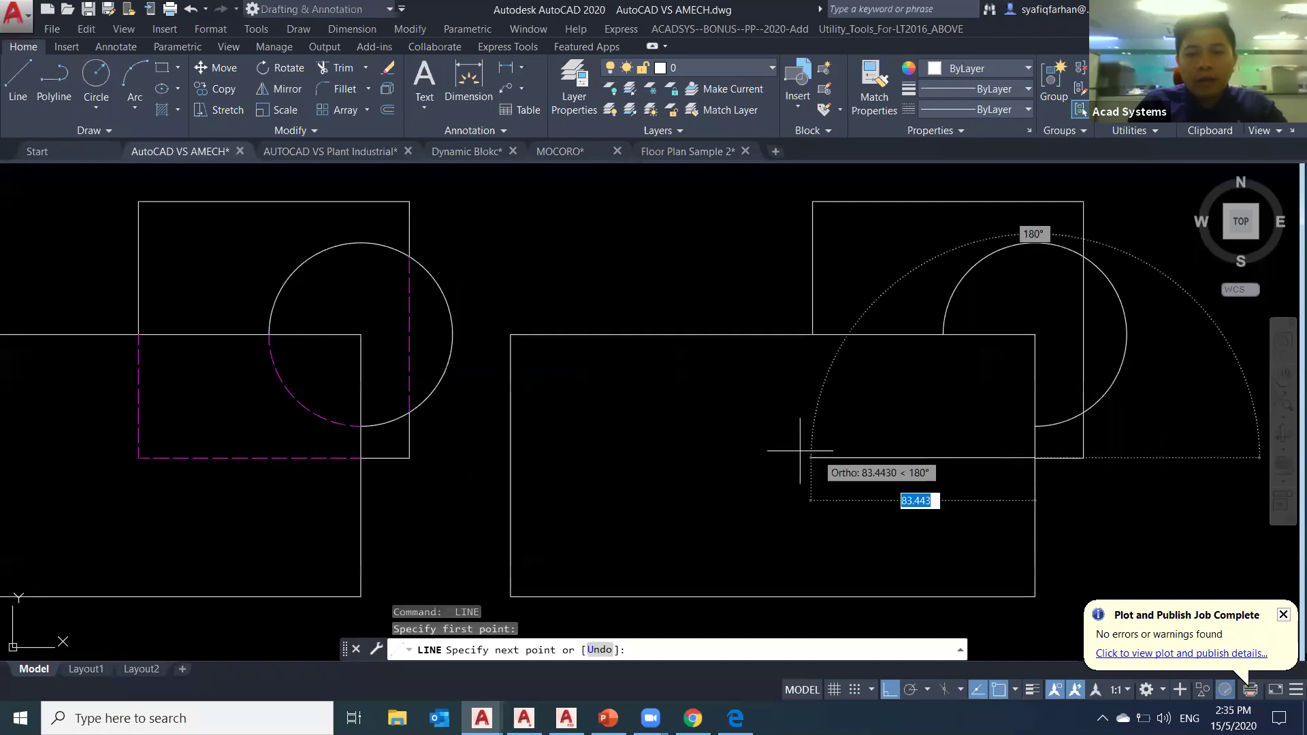
- Draw a vertical line down from the upper rectangle's cut-off side edge and an arc completing the circle's missing quarter
left_click(812, 334)
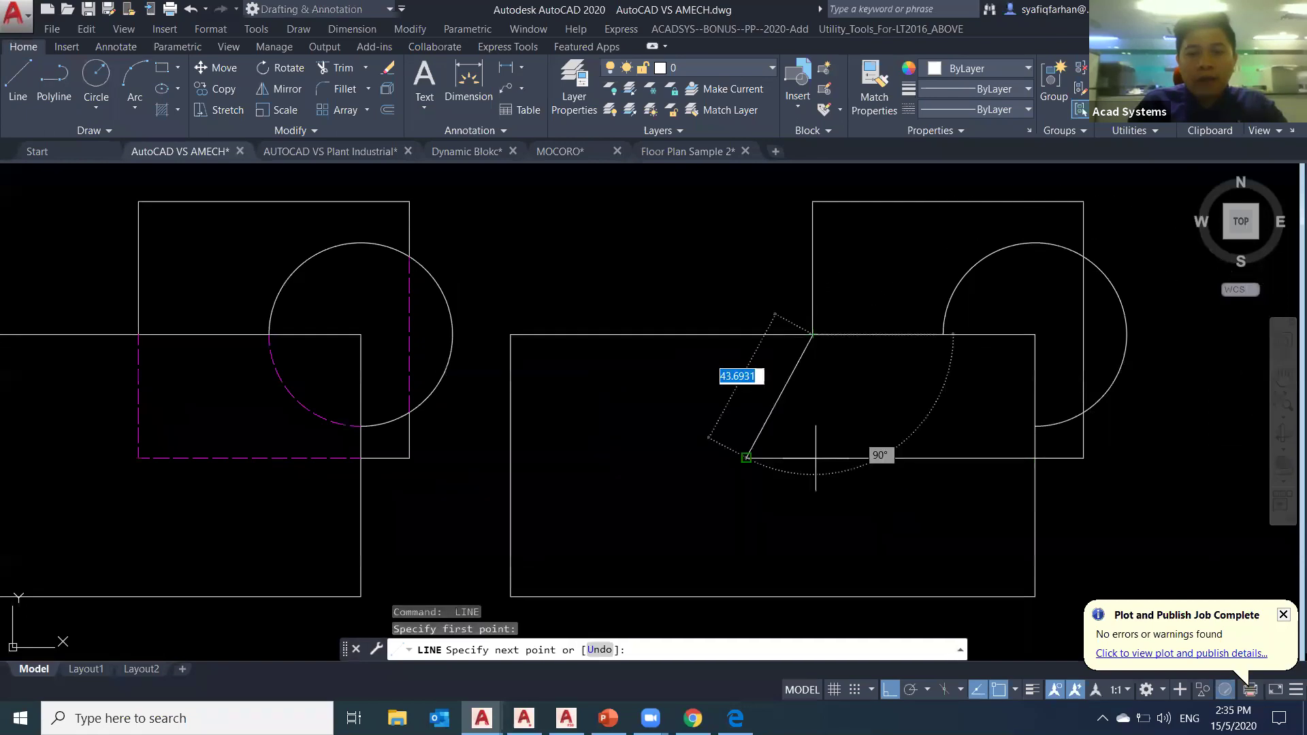
key("Escape")
left_click(135, 89)
left_click(135, 106)
left_click(163, 134)
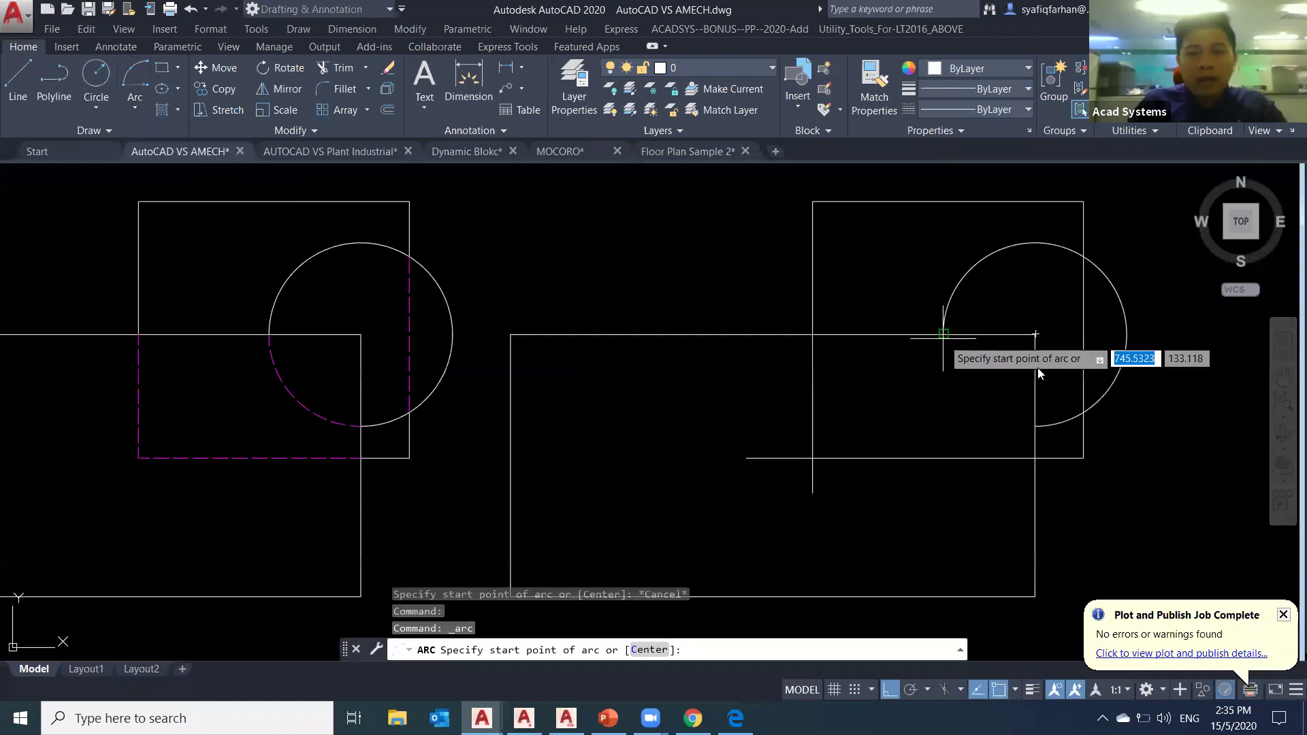
left_click(1117, 334)
left_click(1036, 335)
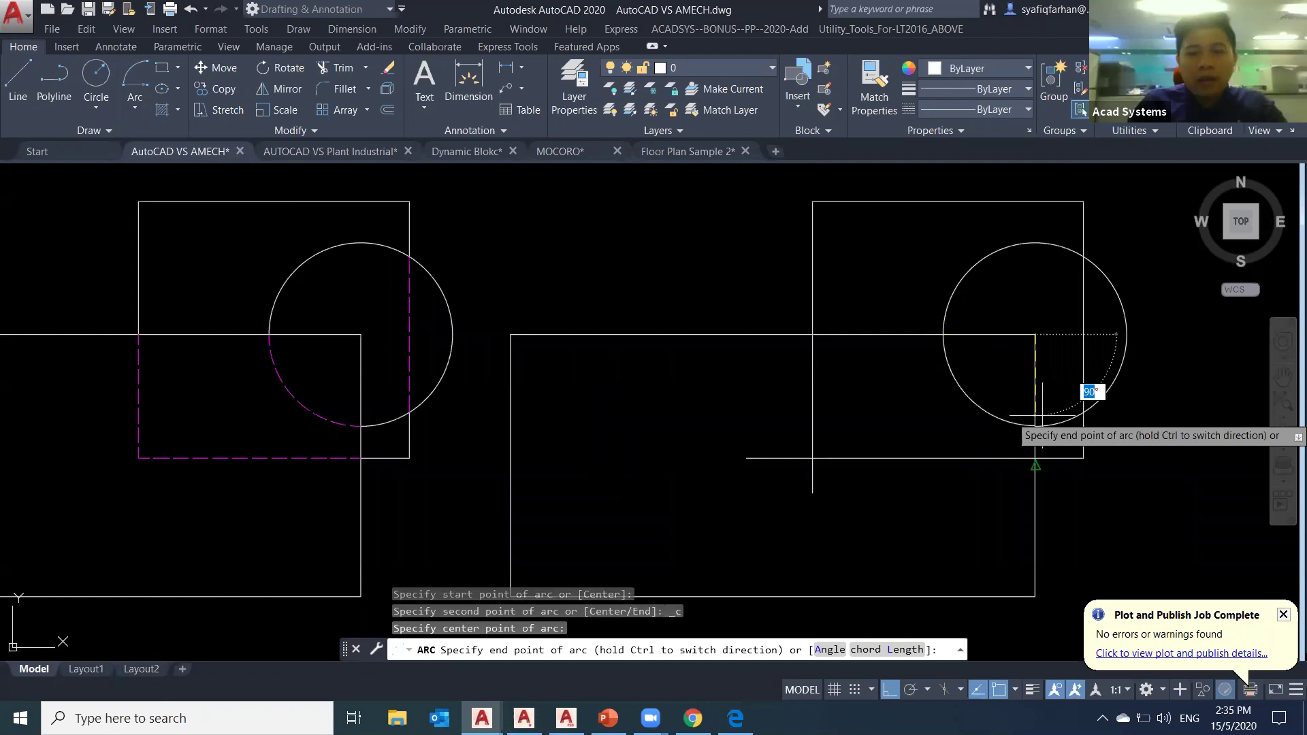
key("Escape")
key("Escape")
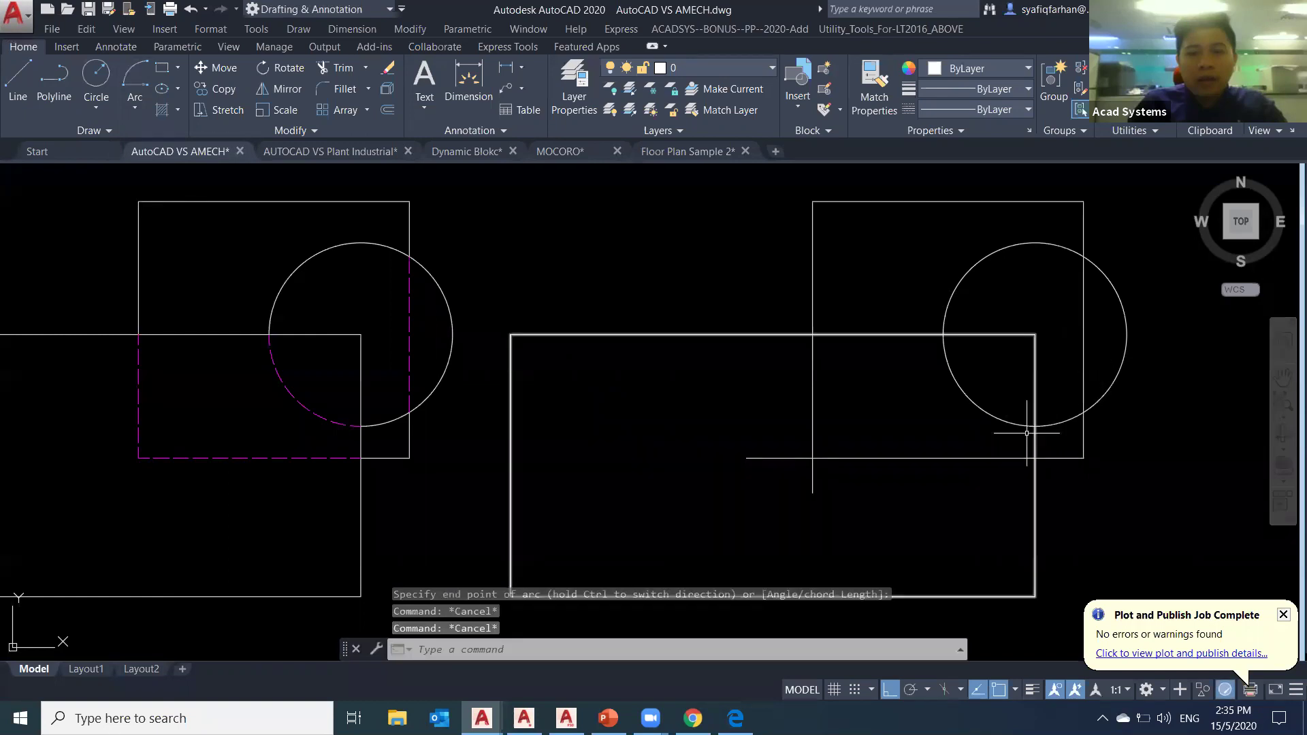
- Trim the overhanging ends of the new vertical line and the horizontal line at their shared corner
type("tr")
key("Return")
- Set the colour of the two covered rectangle edges, the quarter arc and the edge segment inside the circle to Magenta
left_click(914, 517)
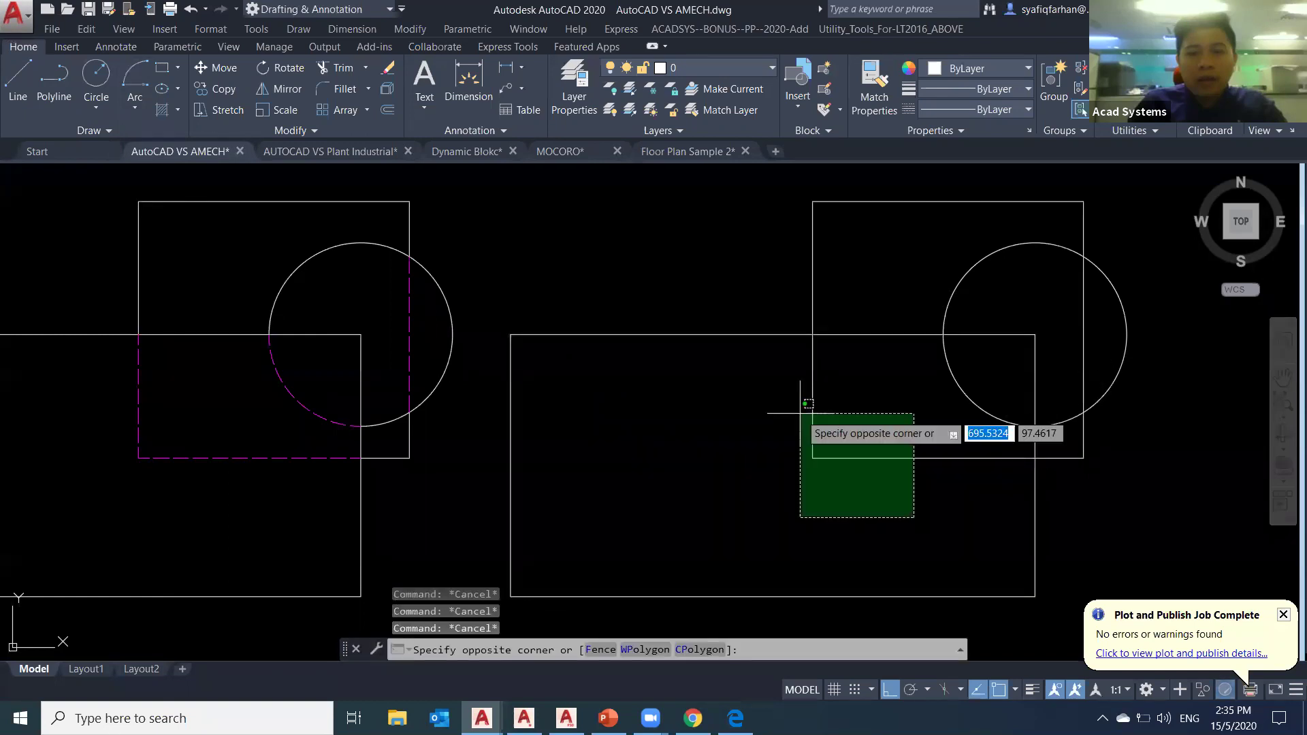
left_click(801, 413)
left_click(992, 452)
left_click(963, 397)
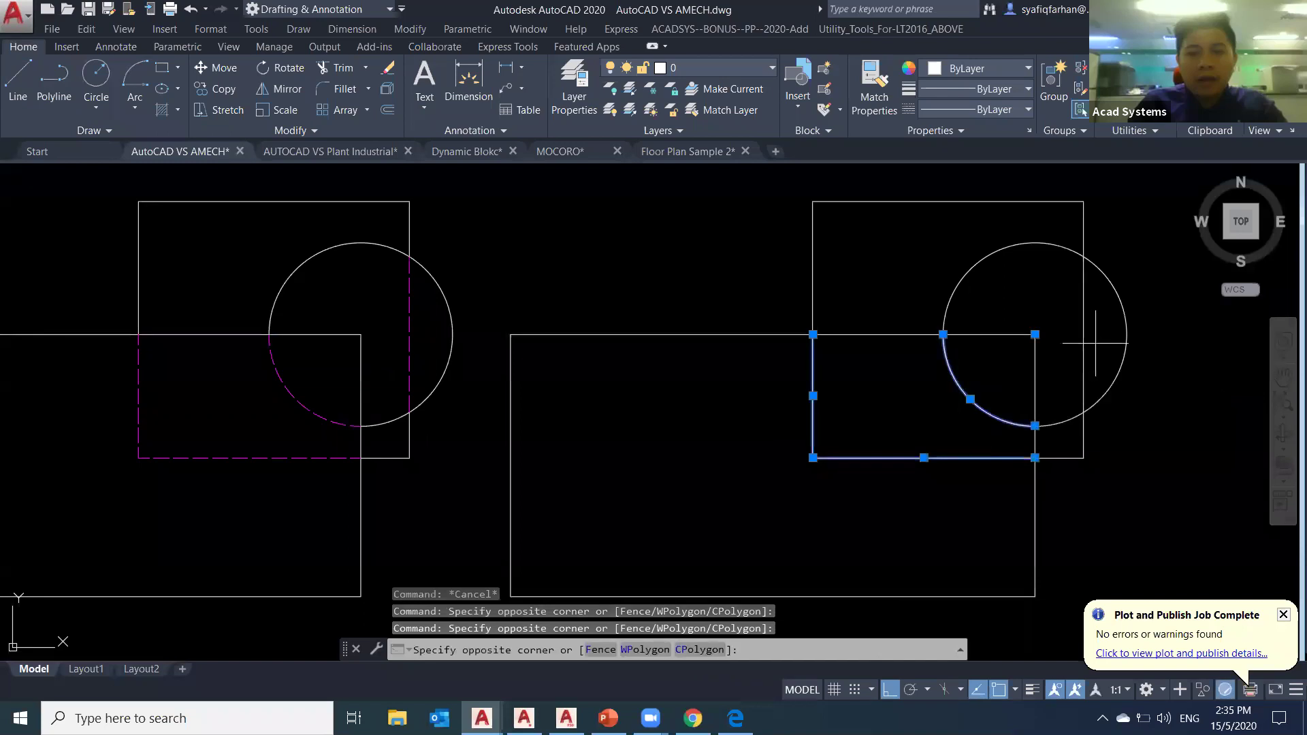
left_click(1068, 327)
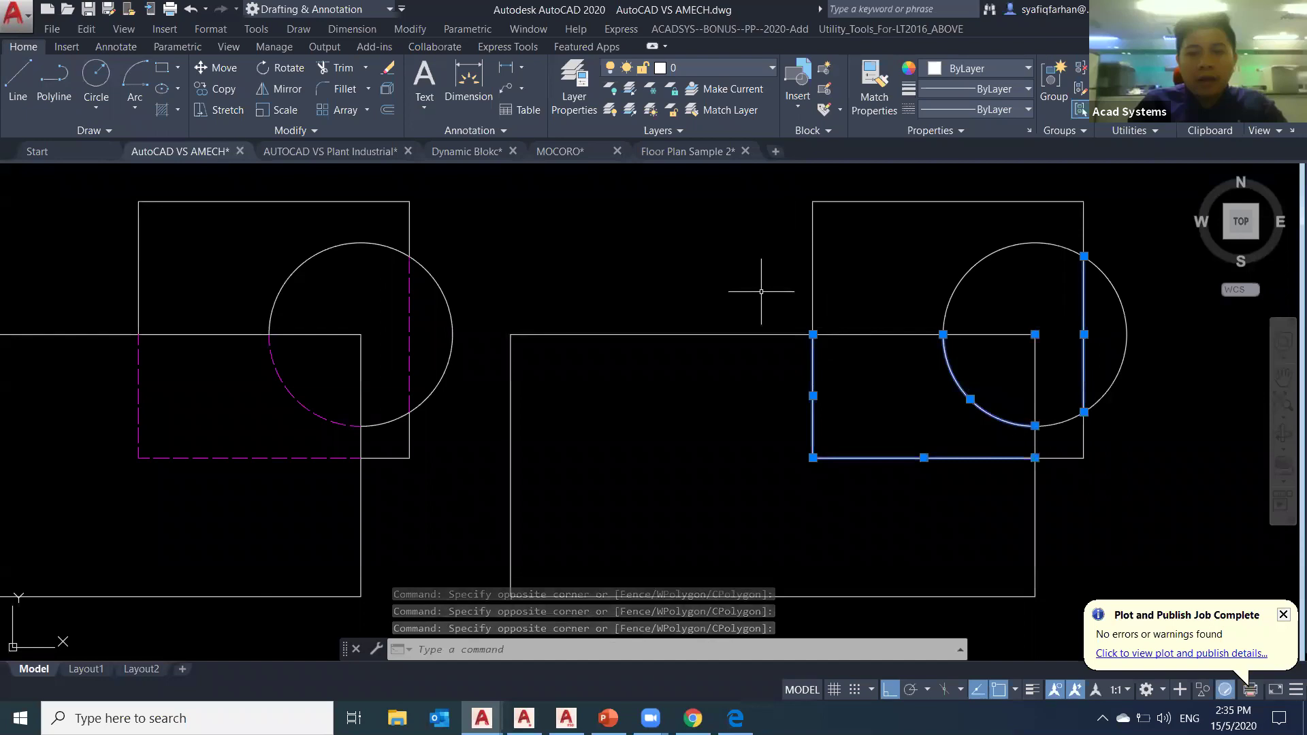
key("ctrl+1")
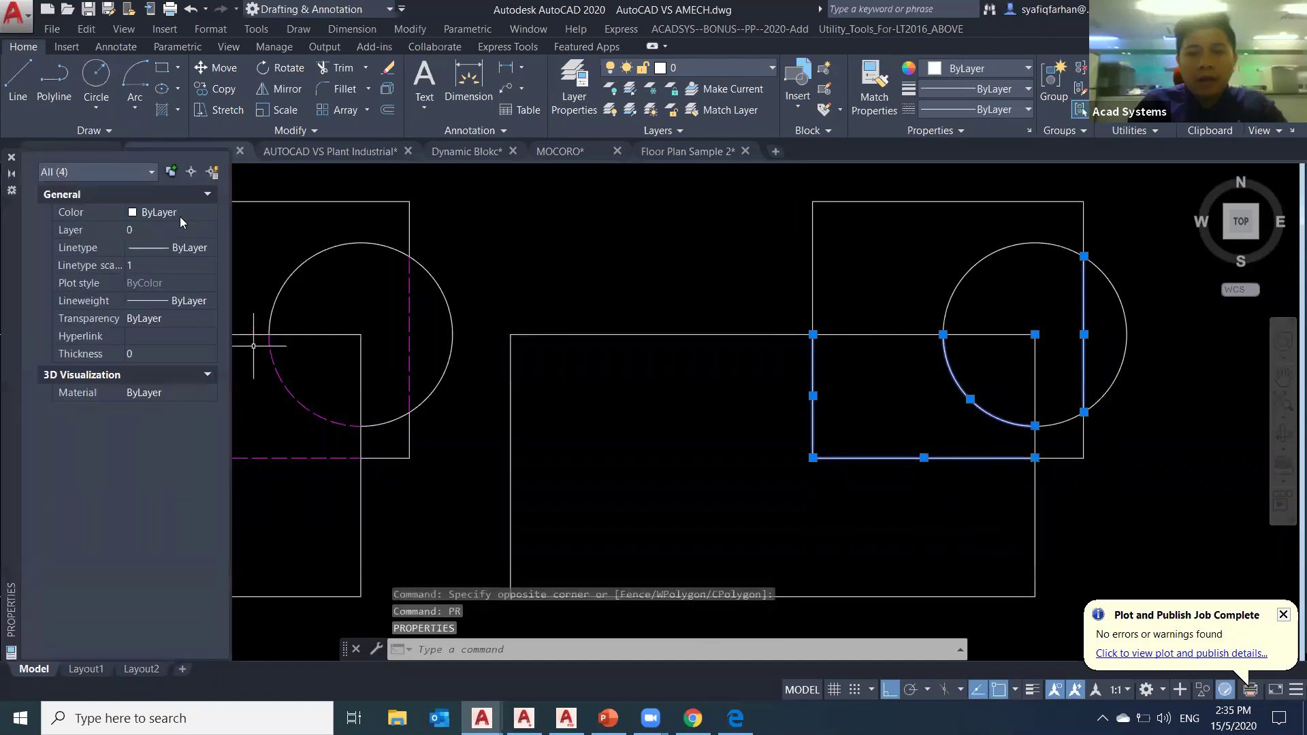
left_click(181, 213)
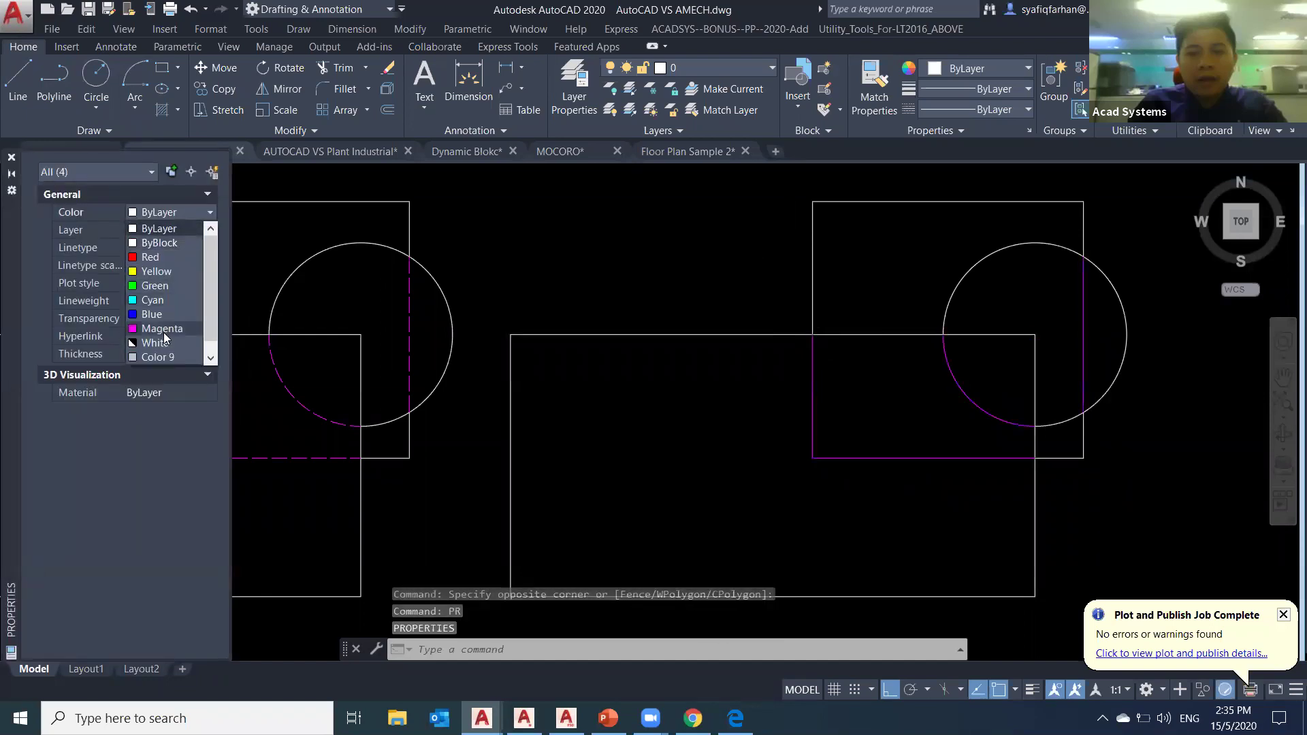
left_click(164, 330)
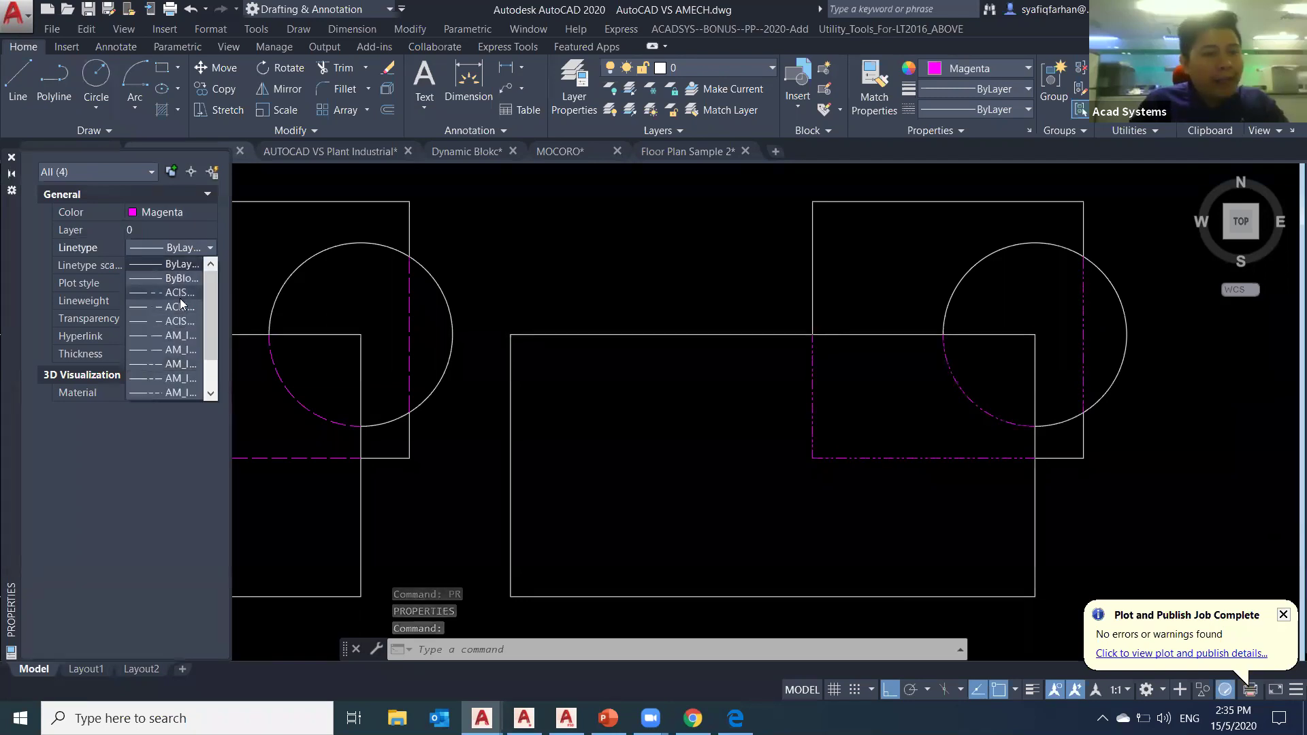
- Apply a broken AM_IS… linetype to the four magenta hidden edges and close their properties
left_click(174, 393)
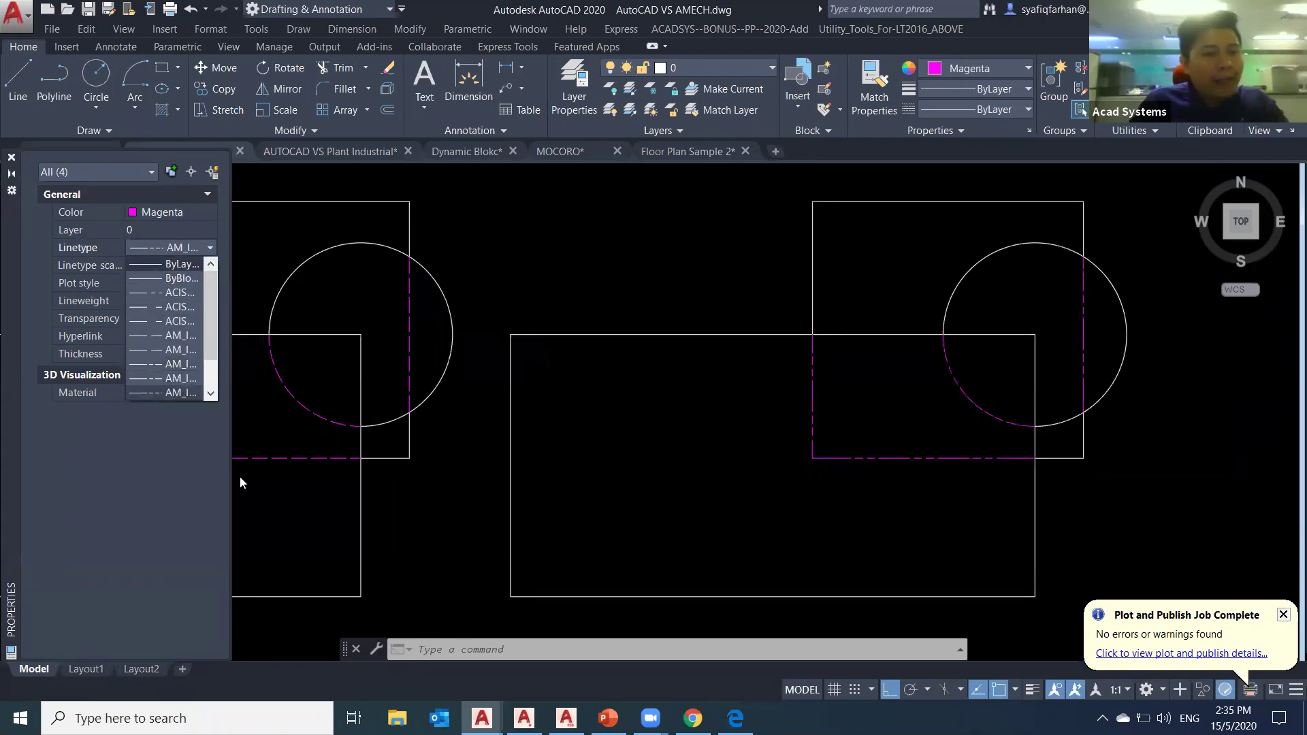
key("Escape")
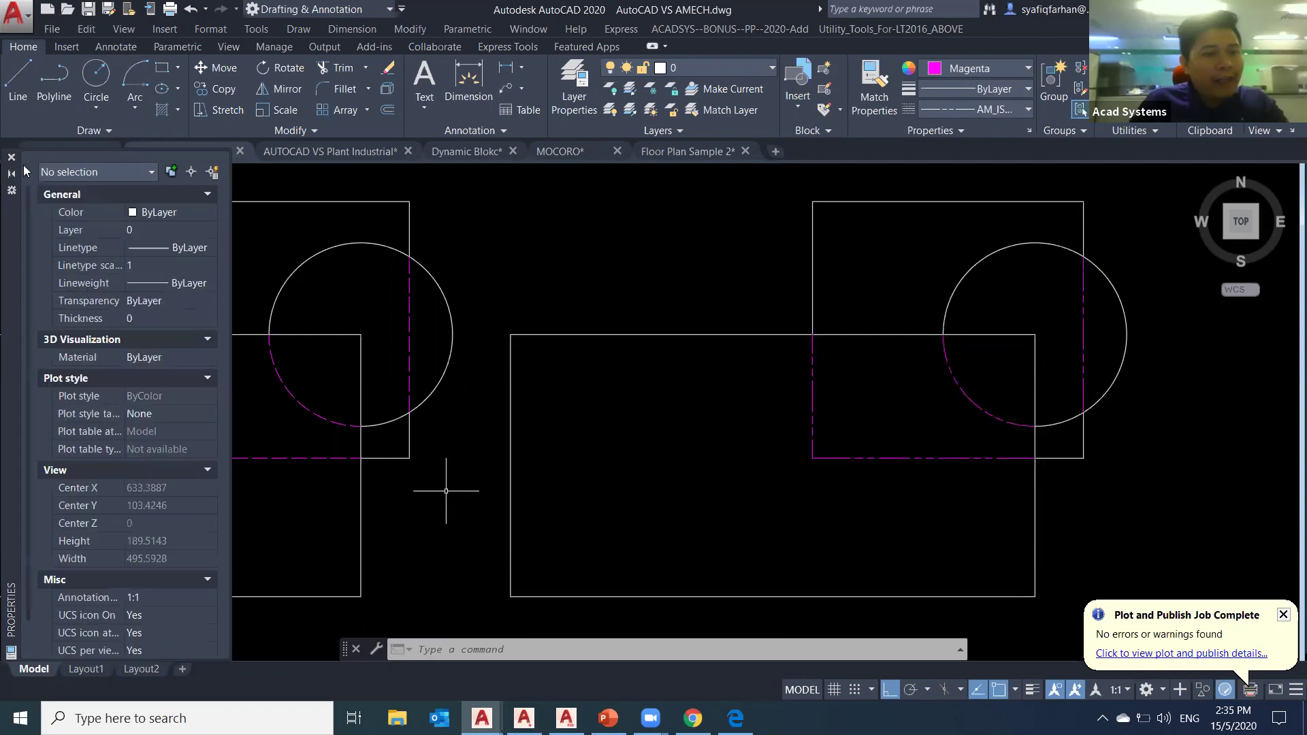
key("ctrl+1")
middle_click_drag(465, 466, 689, 435)
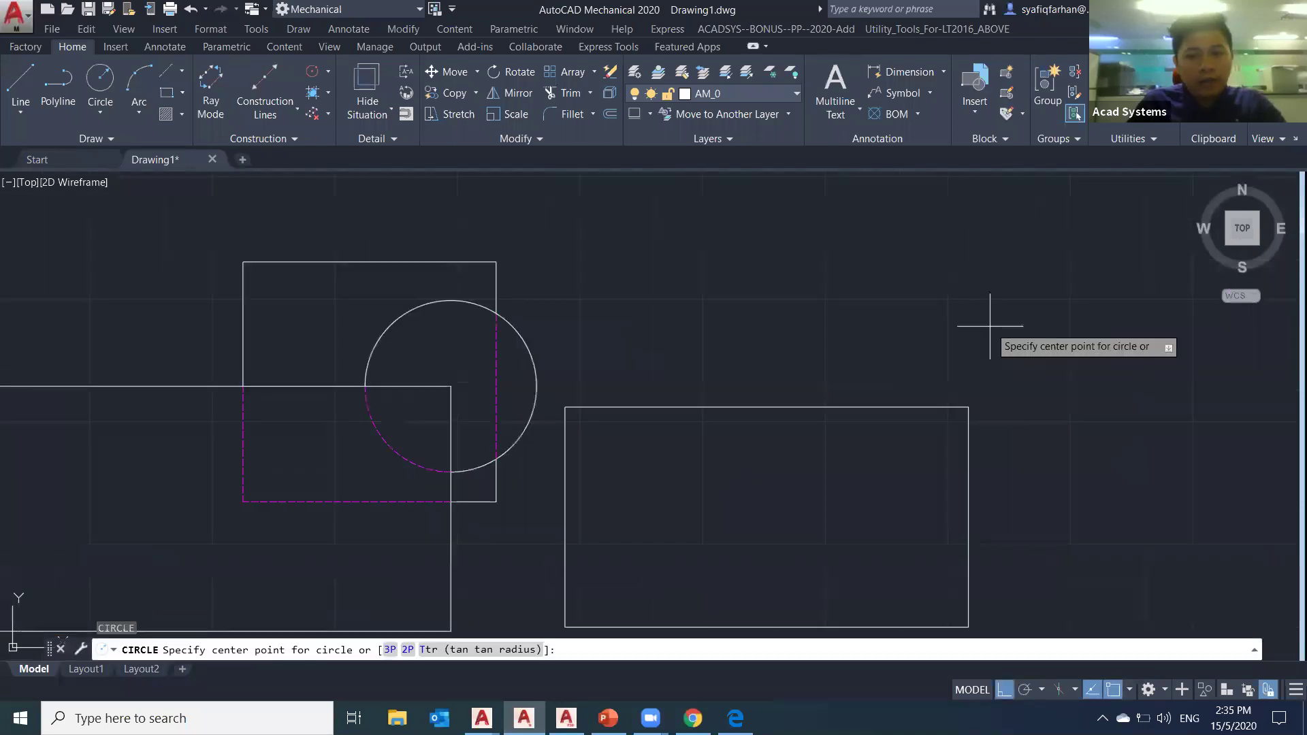
- In AutoCAD Mechanical, draw a large circle overlapping the upper corner of the plain rectangle
left_click(991, 327)
left_click(1077, 463)
key("Escape")
key("Escape")
middle_click_drag(1043, 356, 1035, 476)
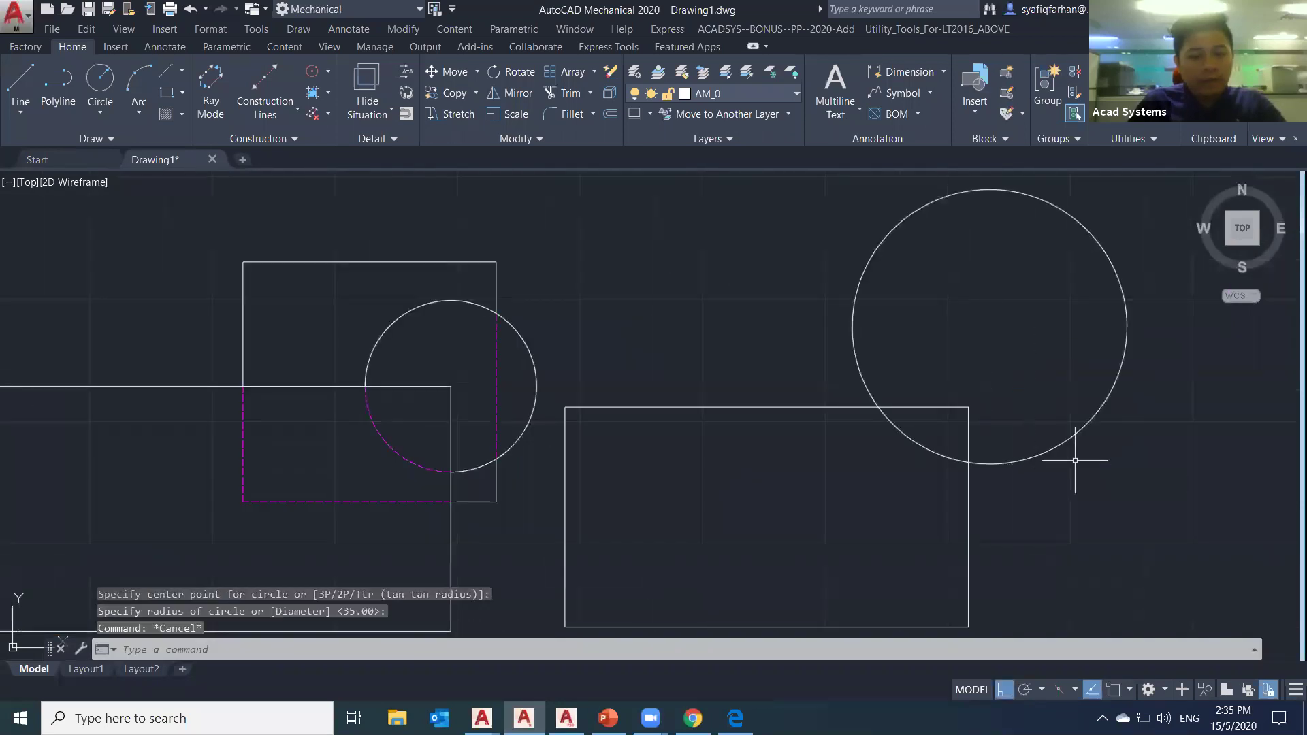
- Draw an upright rectangle that overlaps both the large circle and the horizontal rectangle
type("rec")
key("Return")
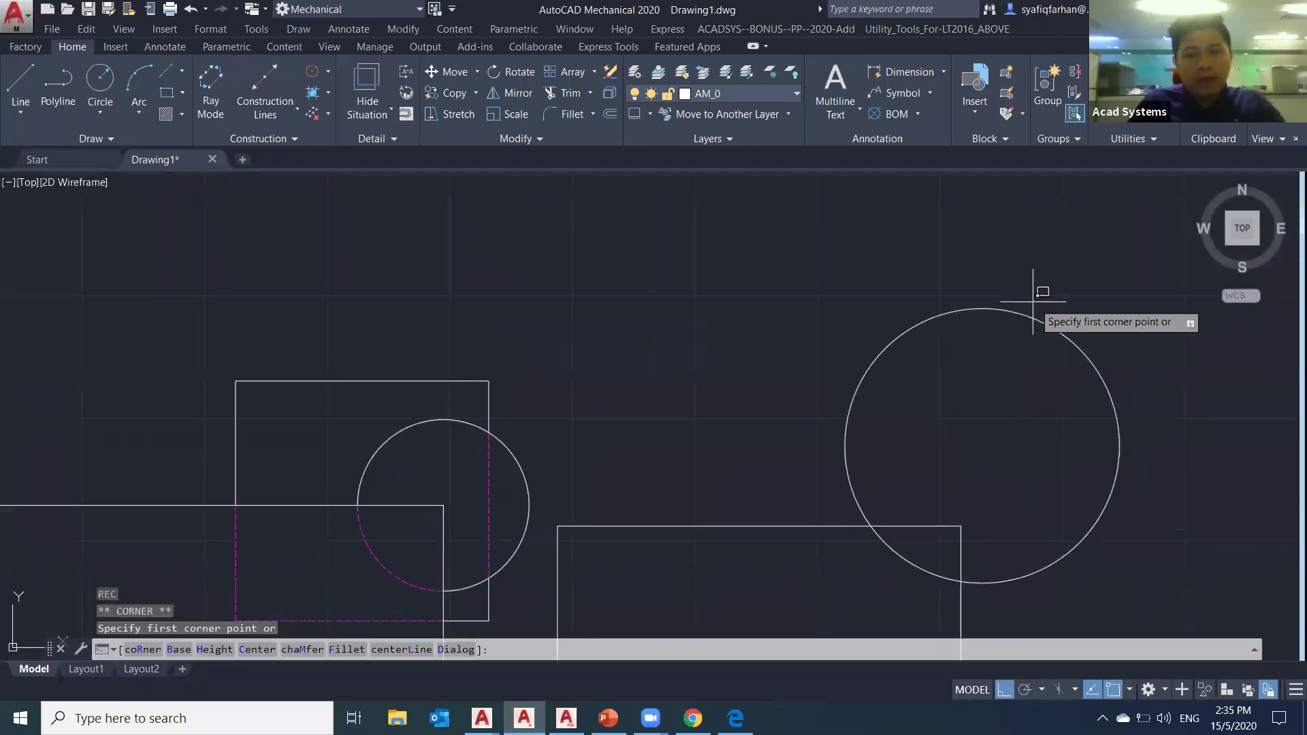
left_click(1039, 282)
mouse_move(789, 599)
middle_mouse_down()
mouse_move(780, 479)
mouse_move(711, 509)
middle_mouse_up()
left_click(780, 503)
key("Escape")
key("Escape")
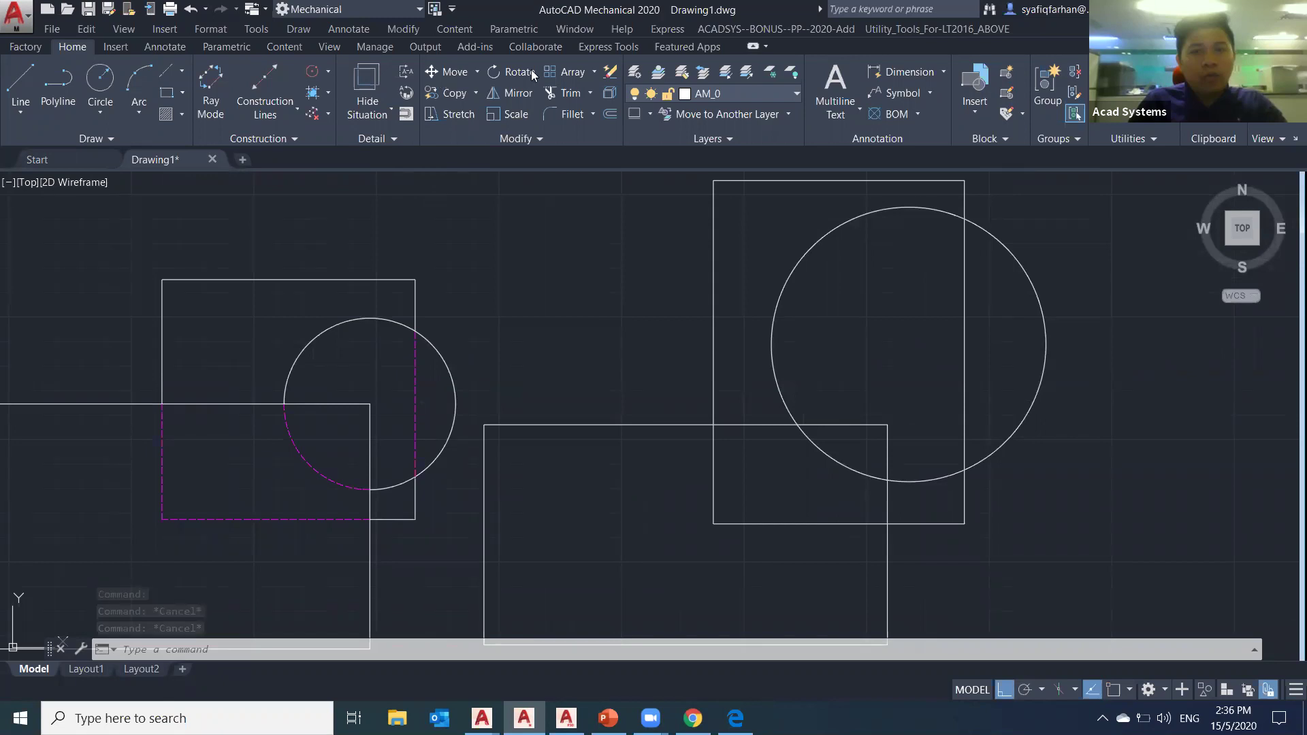
key("Escape")
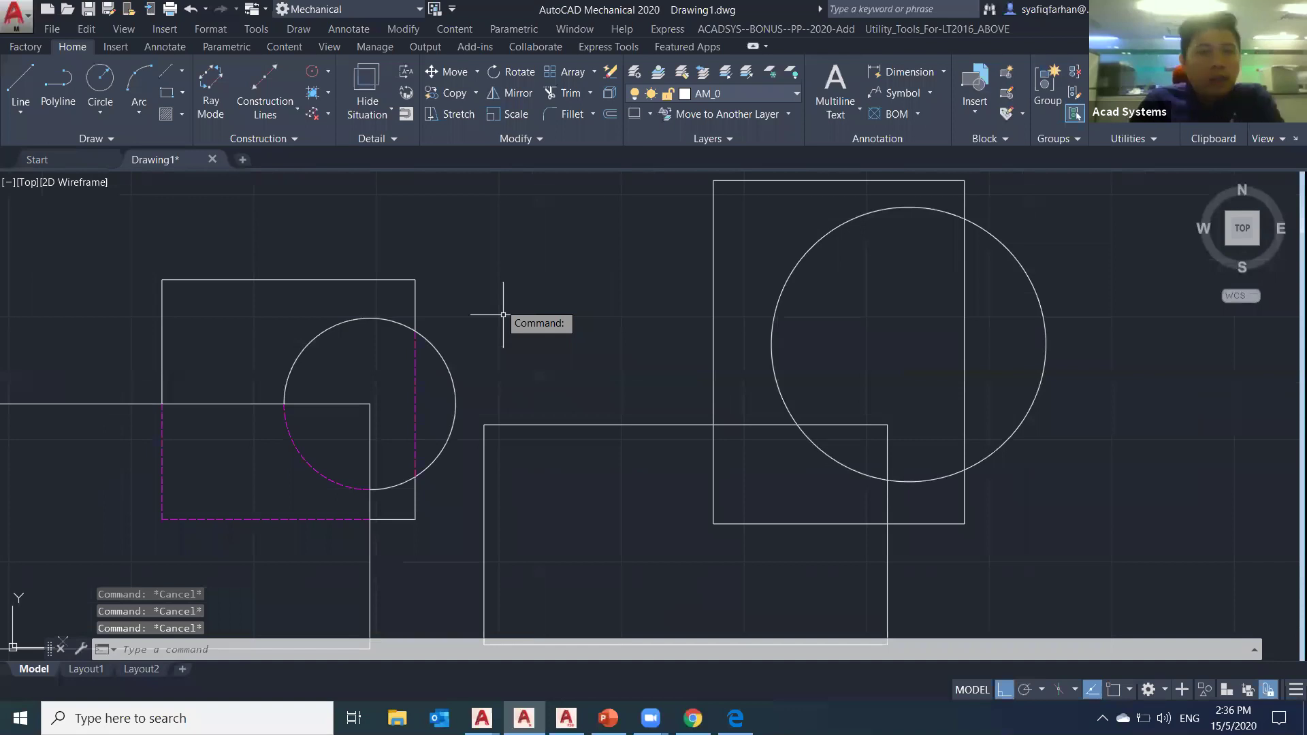
- Start a Hide Situation with the horizontal rectangle, the large circle and the upright rectangle as foreground objects
middle_click_drag(555, 427, 514, 420)
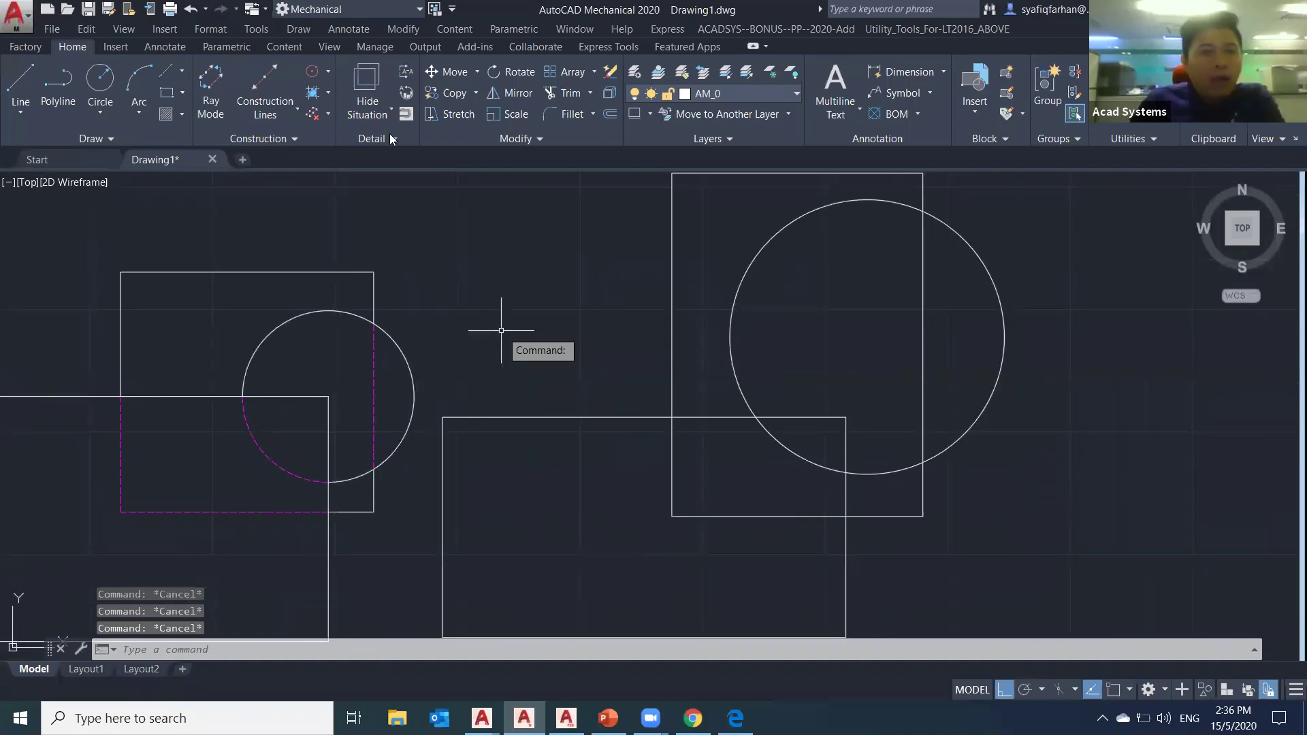
left_click(366, 78)
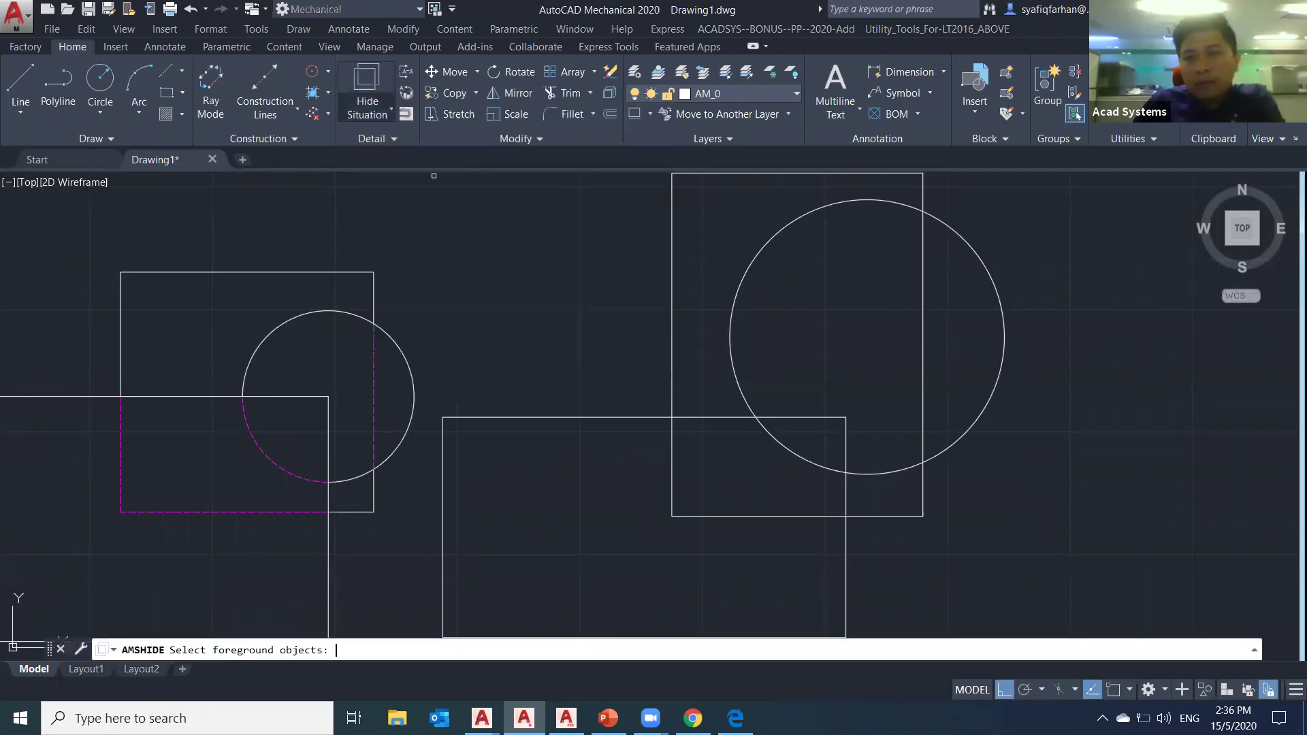
mouse_move(541, 389)
middle_mouse_down()
mouse_move(481, 368)
mouse_move(471, 378)
middle_mouse_up()
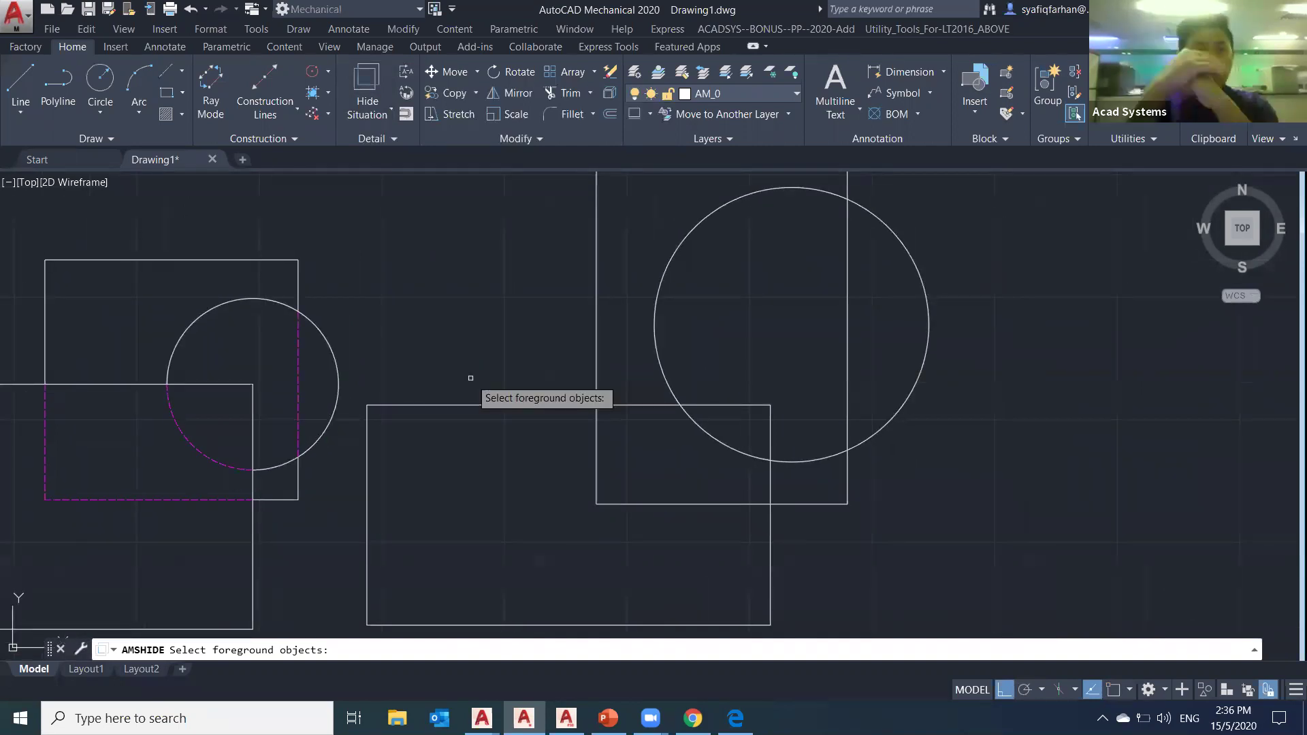
left_click(554, 406)
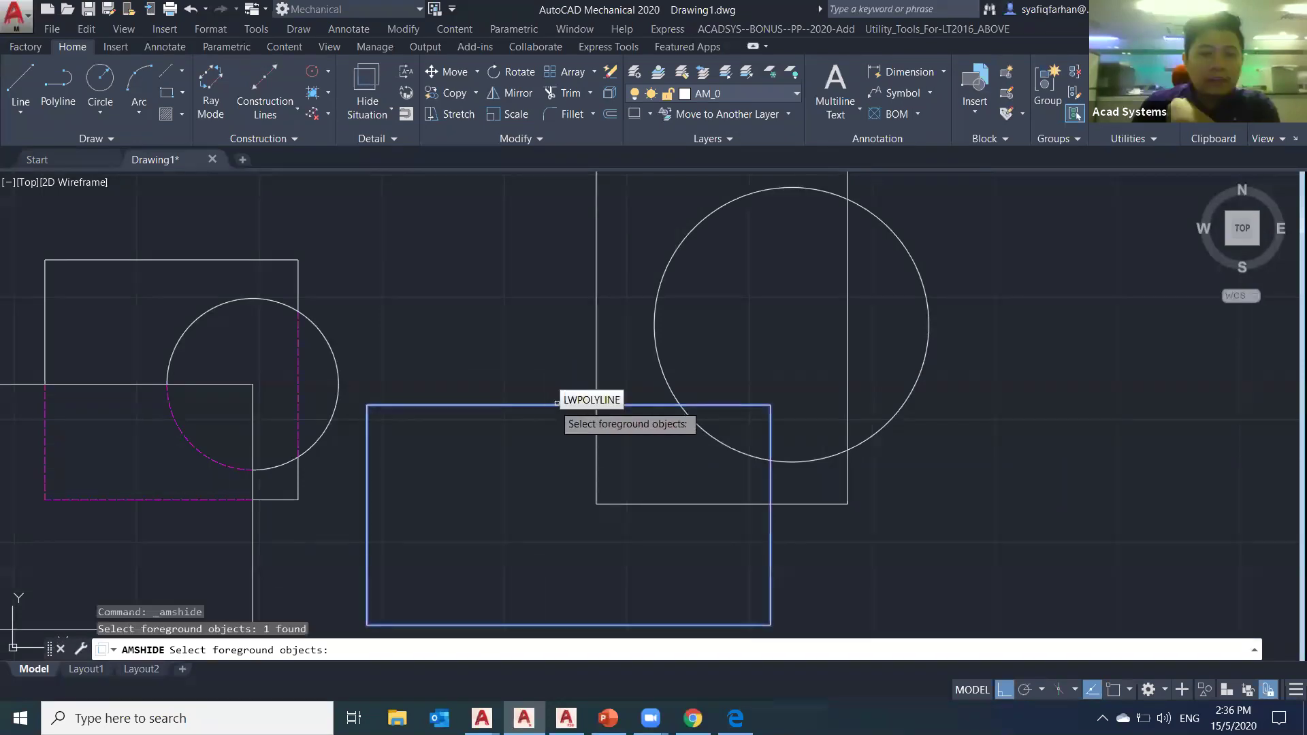
left_click(656, 359)
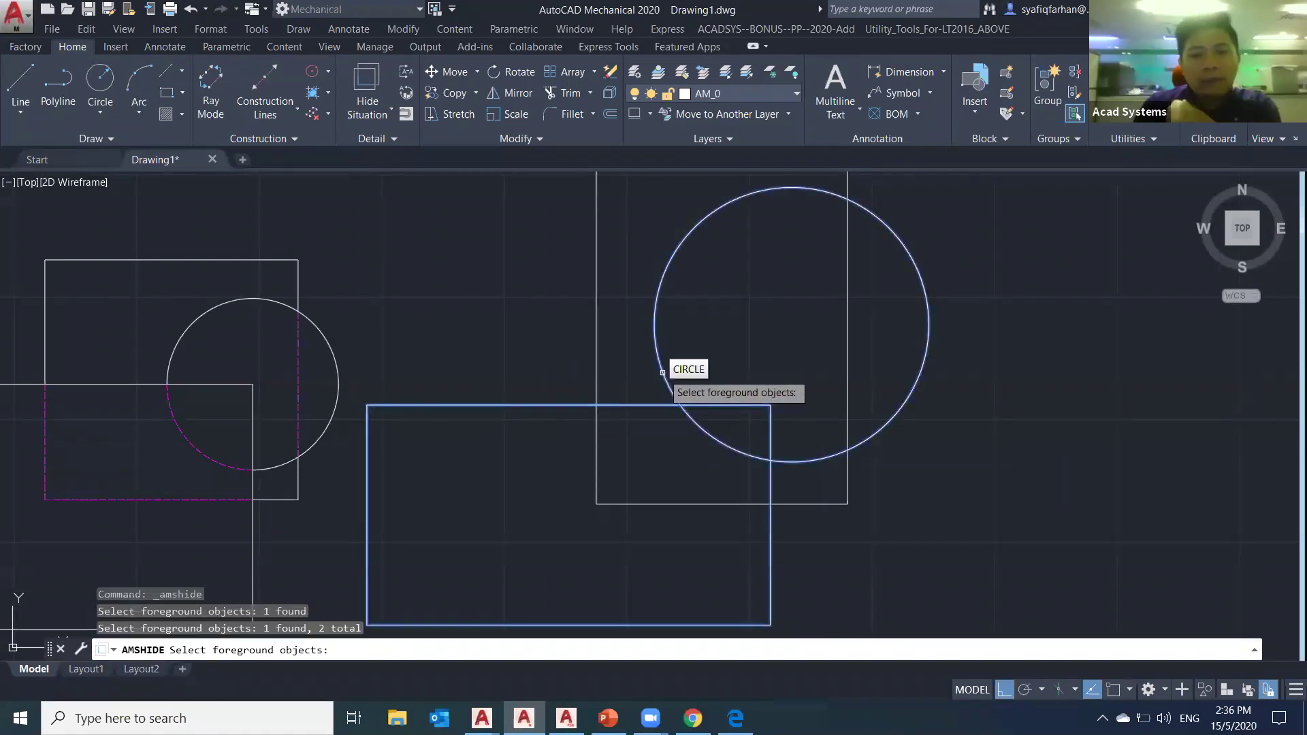
left_click(597, 366)
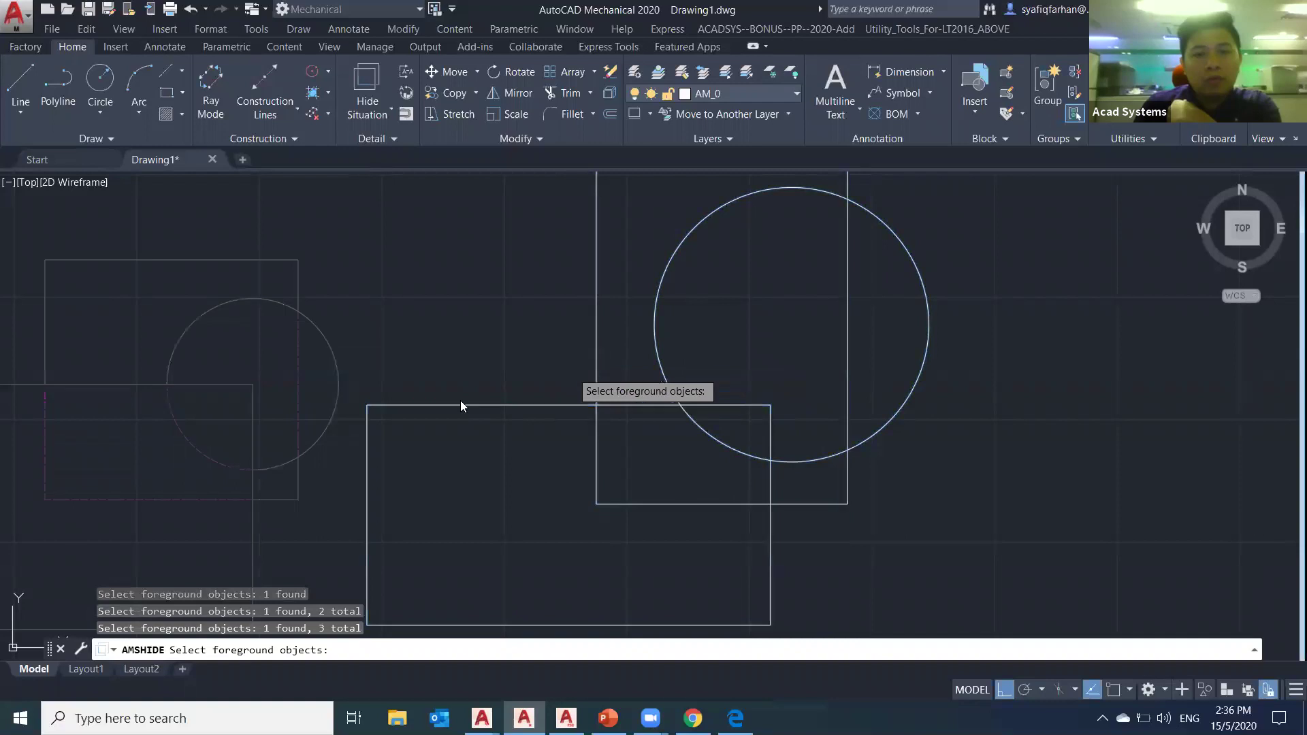
key("Return")
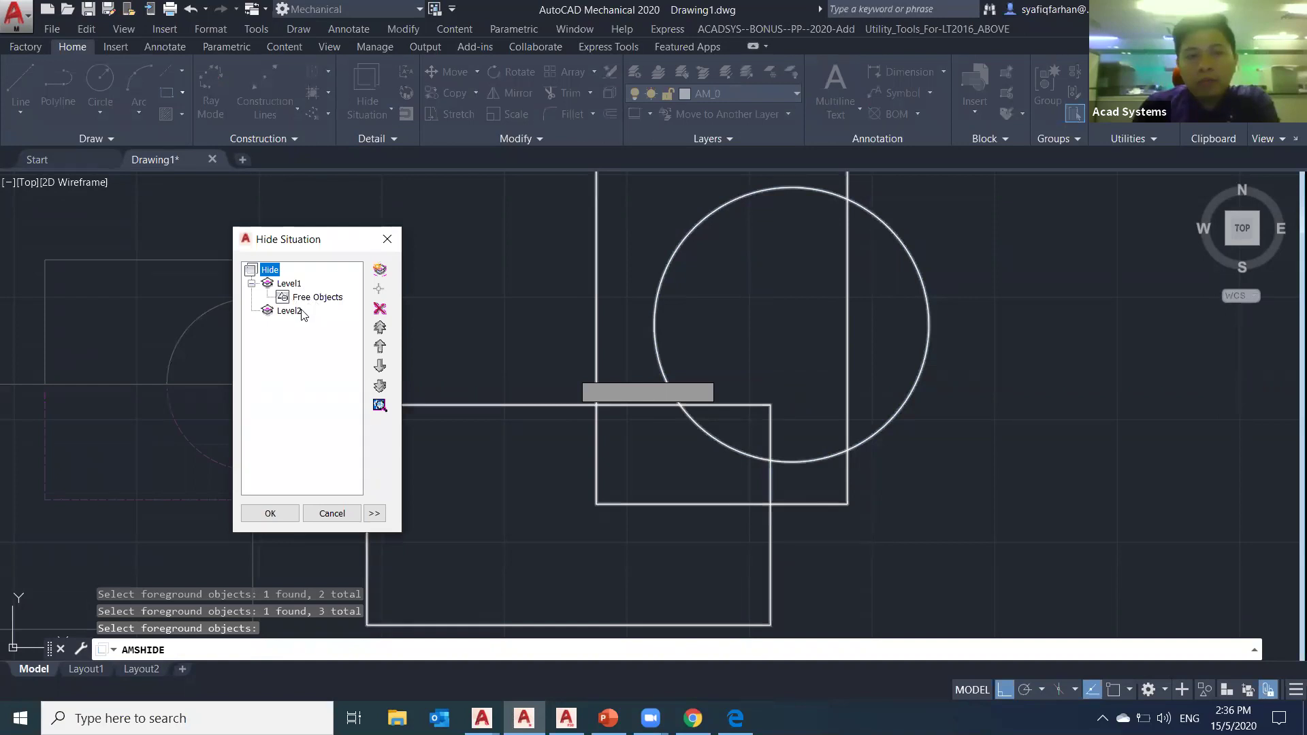
- Add a third level to the hide situation and remove the Free Objects from Level1
left_click(299, 311)
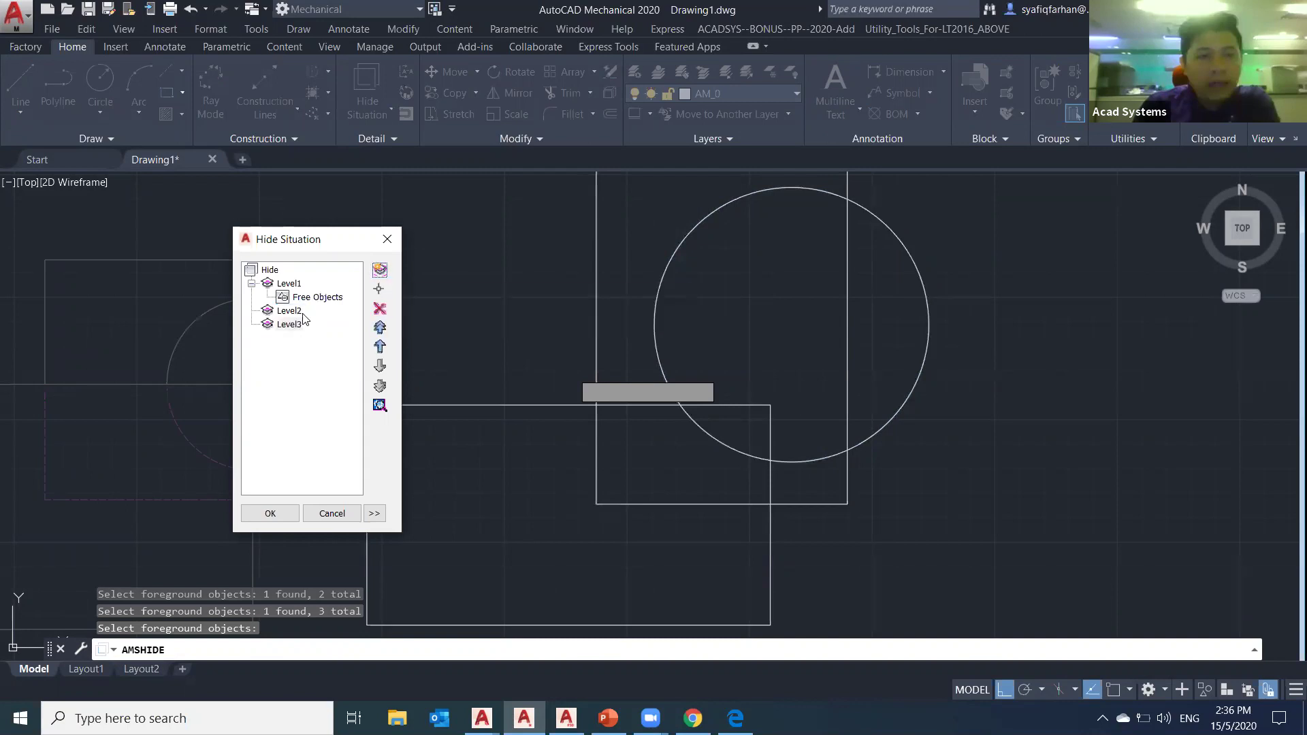
left_click(314, 298)
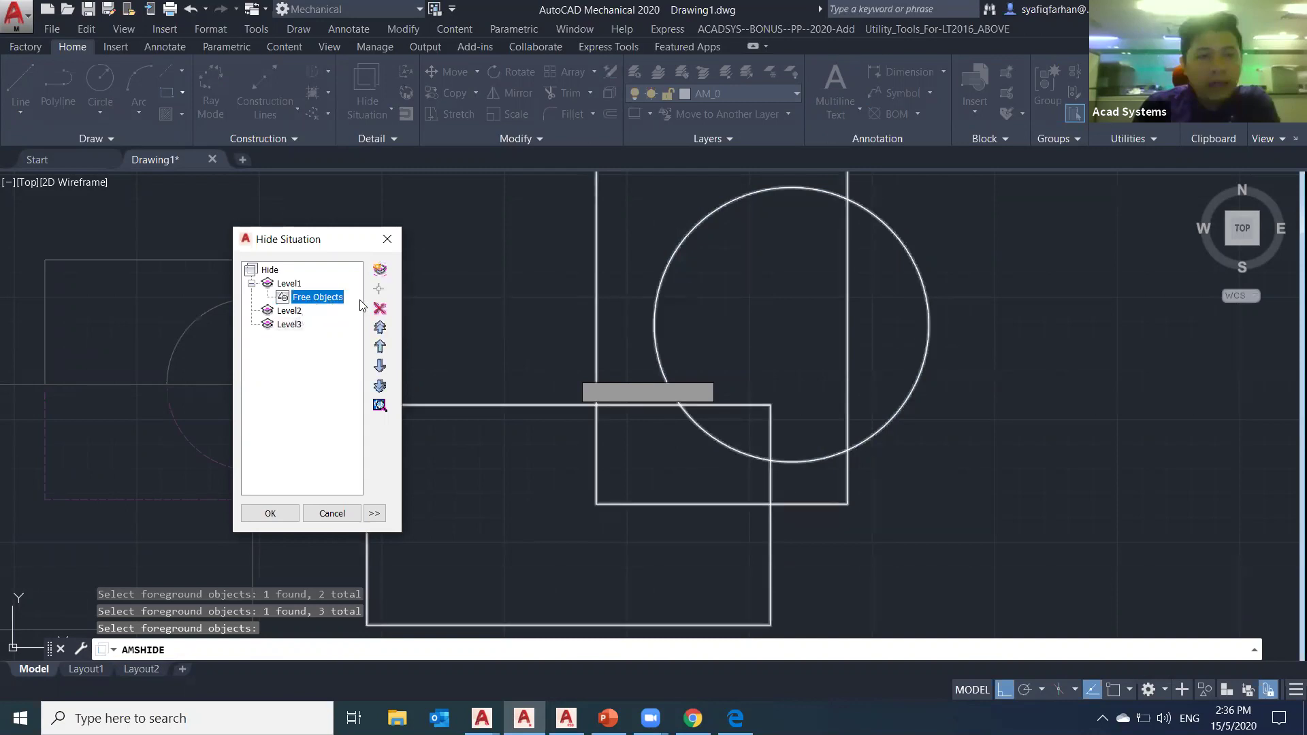
left_click(380, 308)
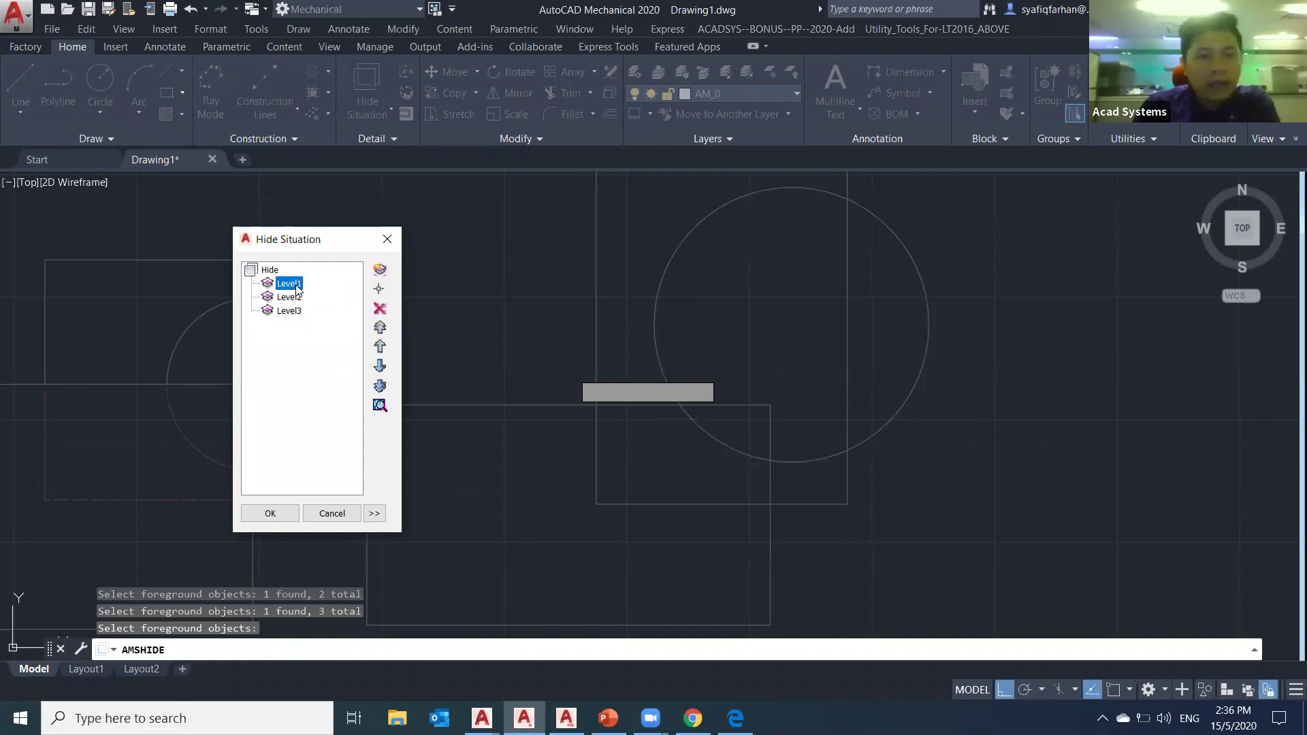
- Assign the large circle to Level1 and the upright rectangle to Level2 of the hide situation
left_click(379, 289)
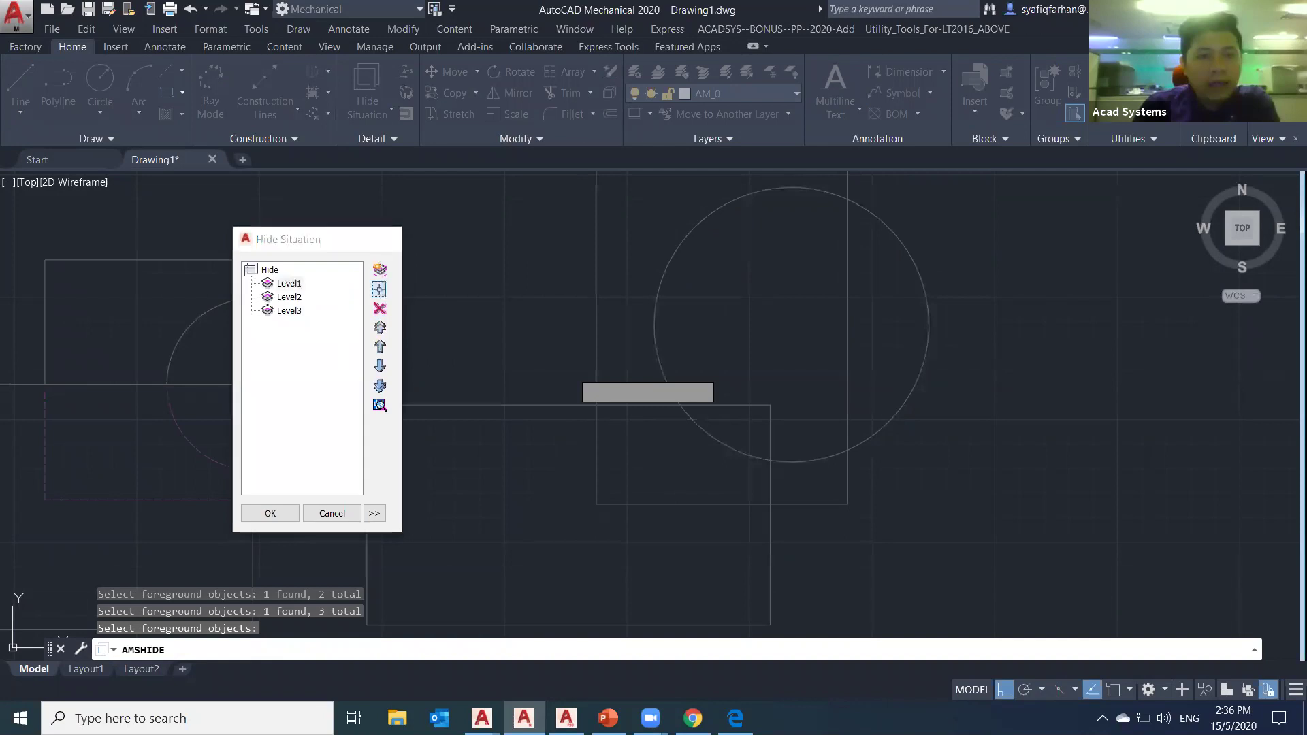
left_click(817, 461)
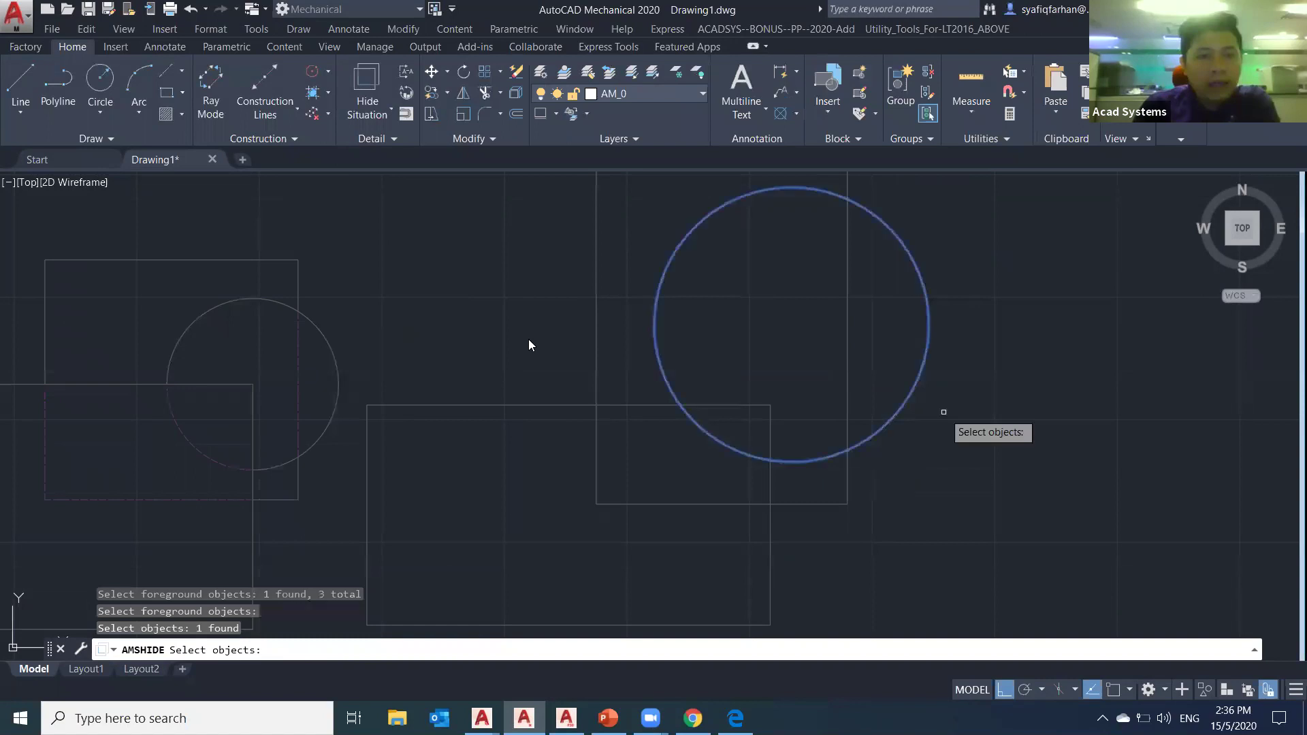
key("Return")
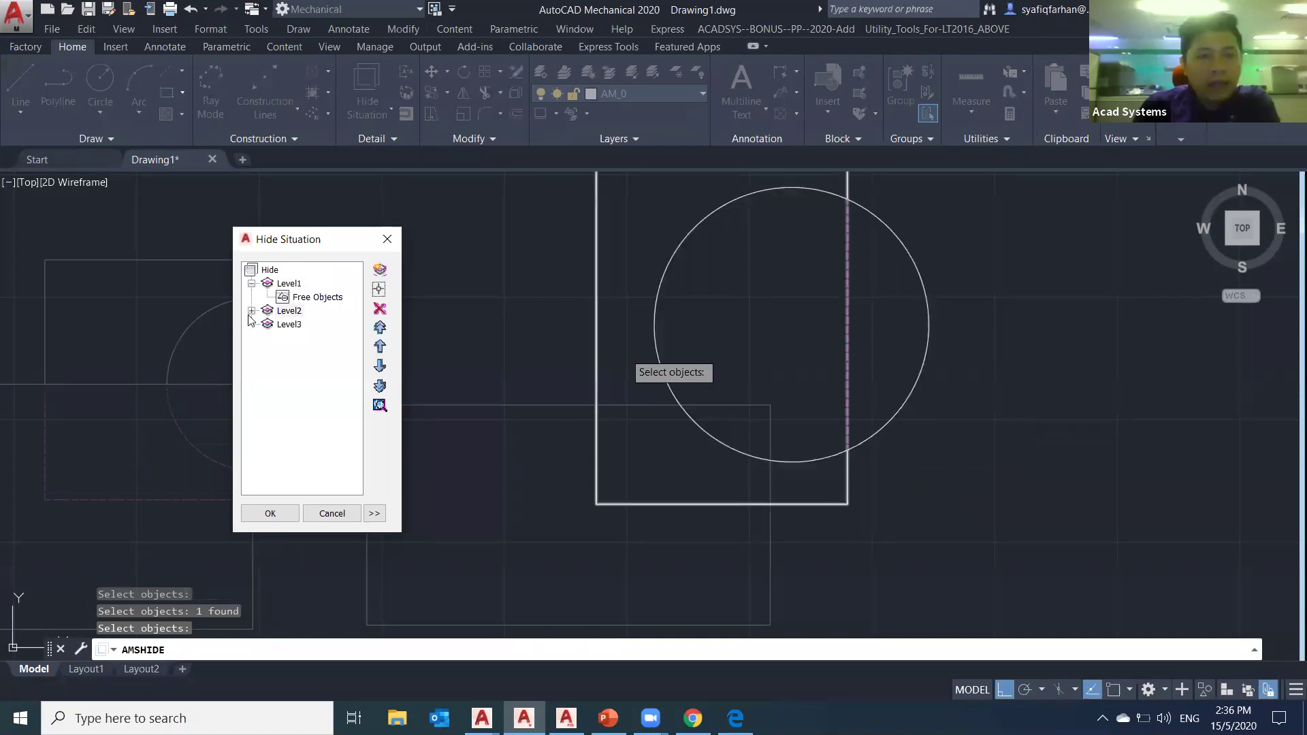
left_click(251, 311)
- Assign the horizontal rectangle to Level3 and apply the hide situation
left_click(294, 339)
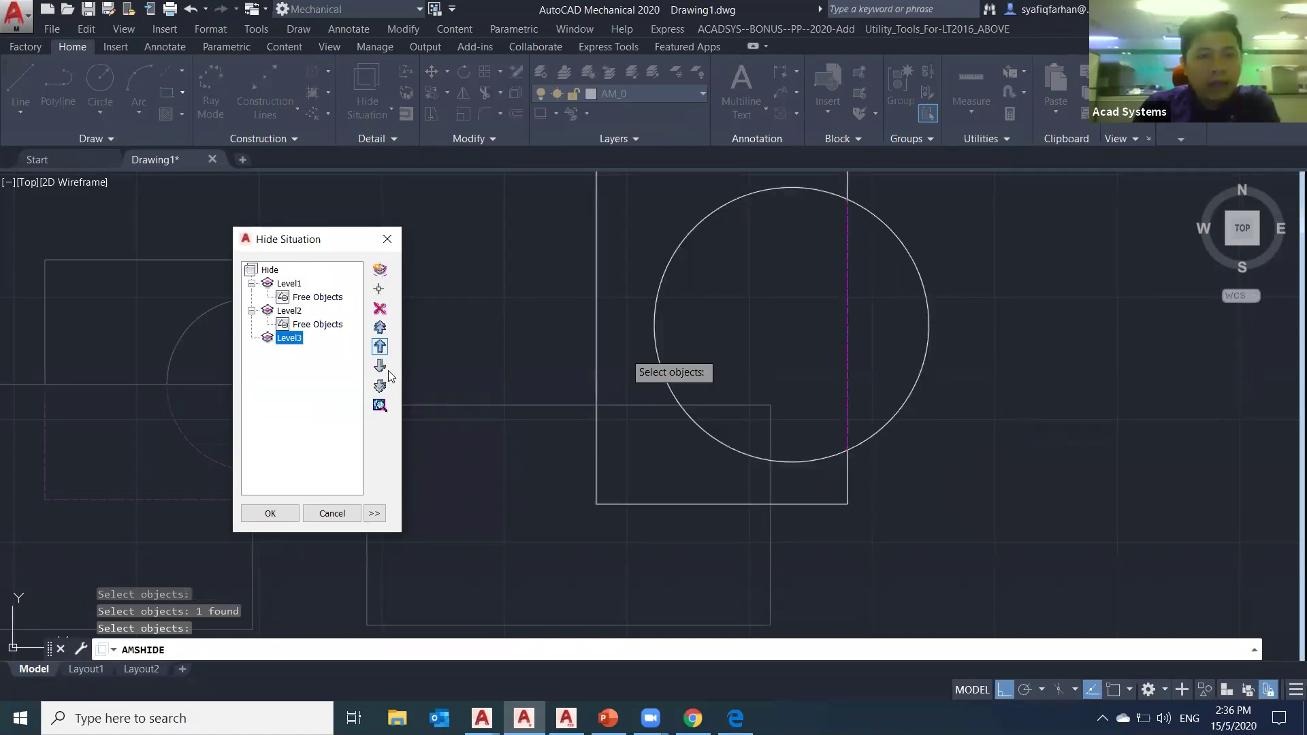
left_click(379, 289)
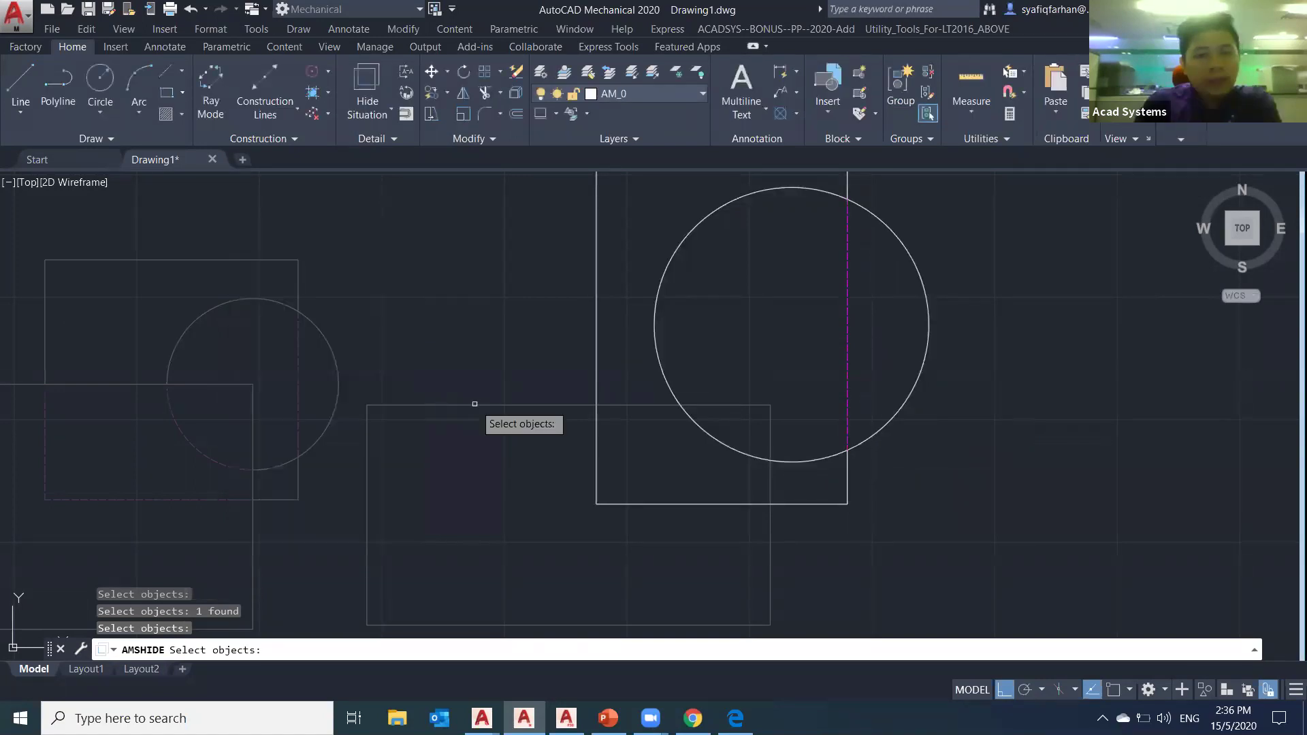
left_click(502, 405)
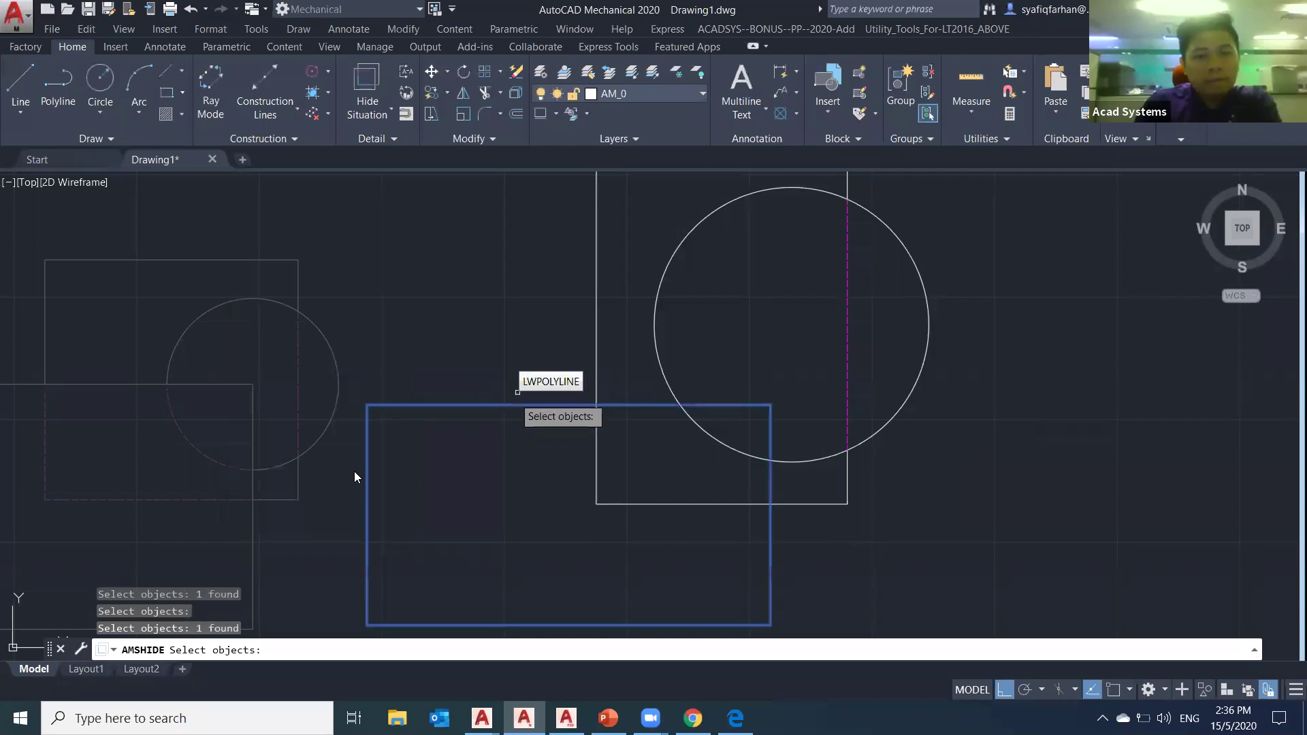
key("Return")
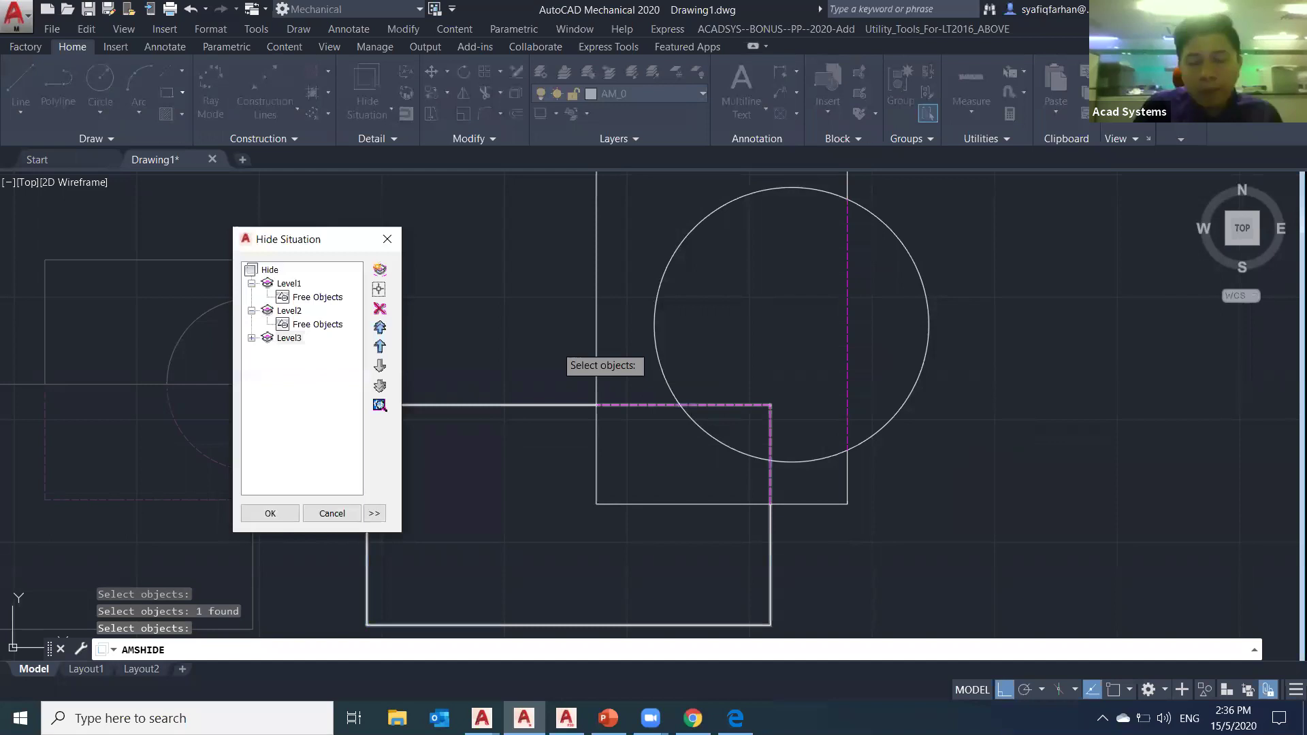
left_click(284, 518)
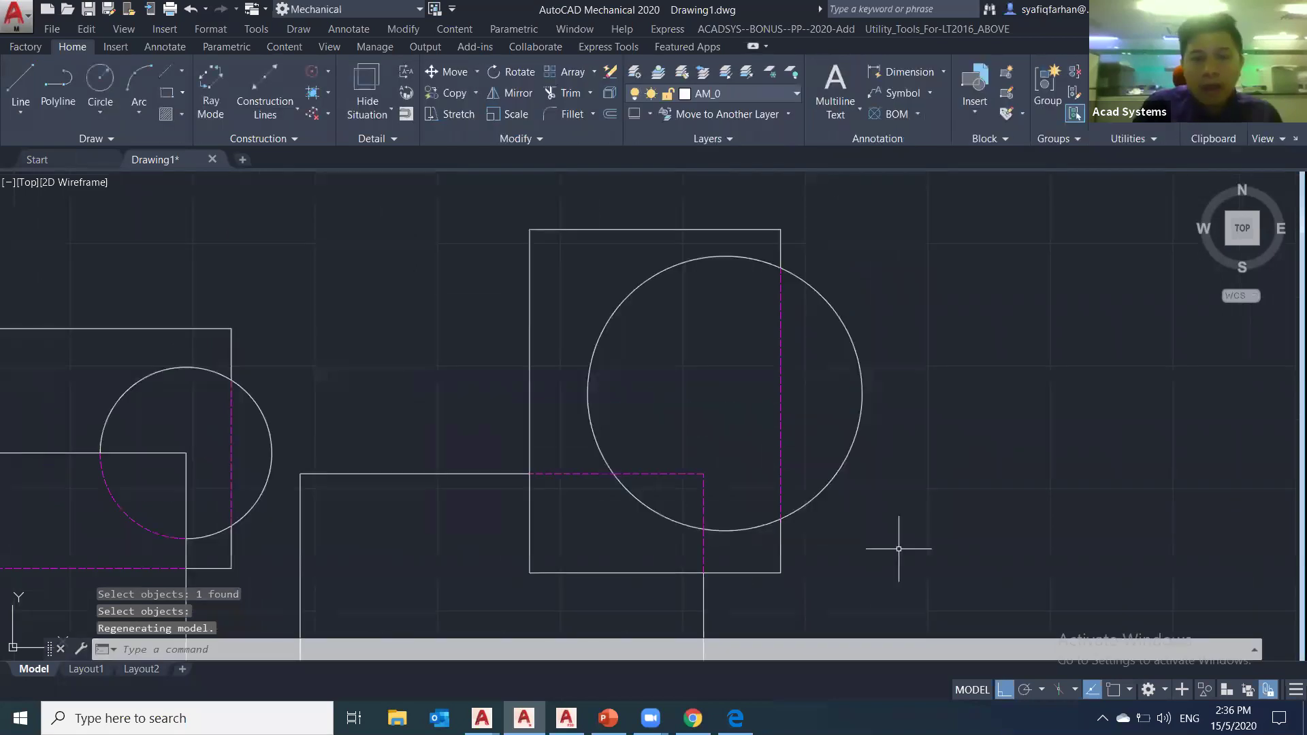
- Edit the hide situation on the large shapes, moving Level3 above Level2 and Level1 so the horizontal rectangle is in front, and apply it
middle_click_drag(885, 551, 848, 577)
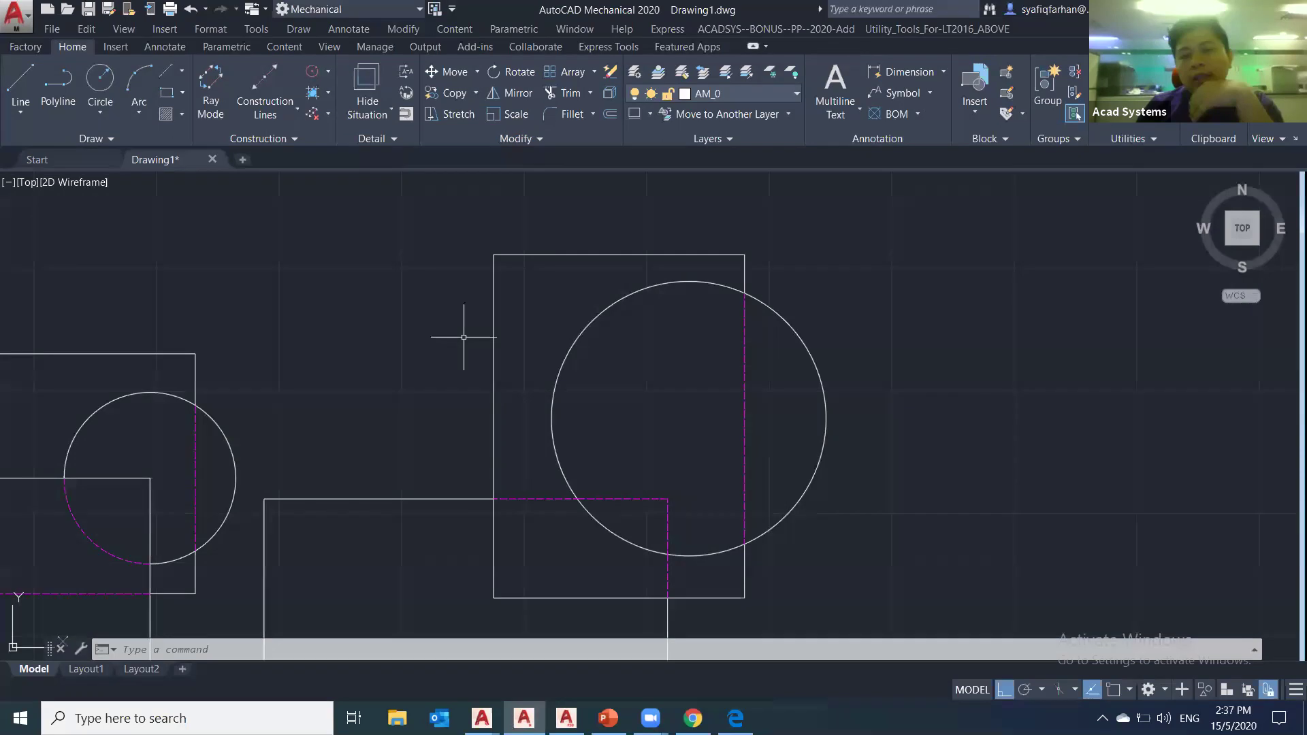
middle_click_drag(404, 506, 458, 373)
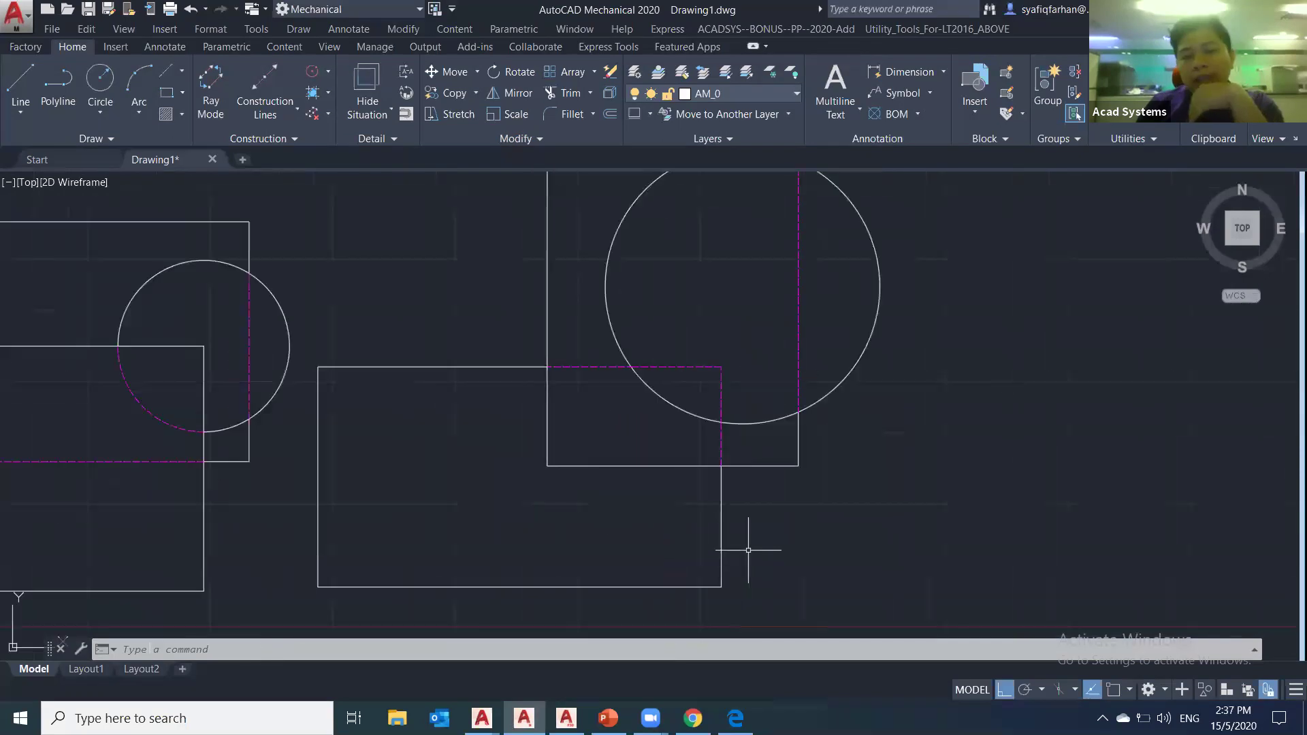
mouse_move(744, 532)
middle_mouse_down()
mouse_move(729, 552)
mouse_move(745, 585)
middle_mouse_up()
left_click(560, 322)
left_click(438, 190)
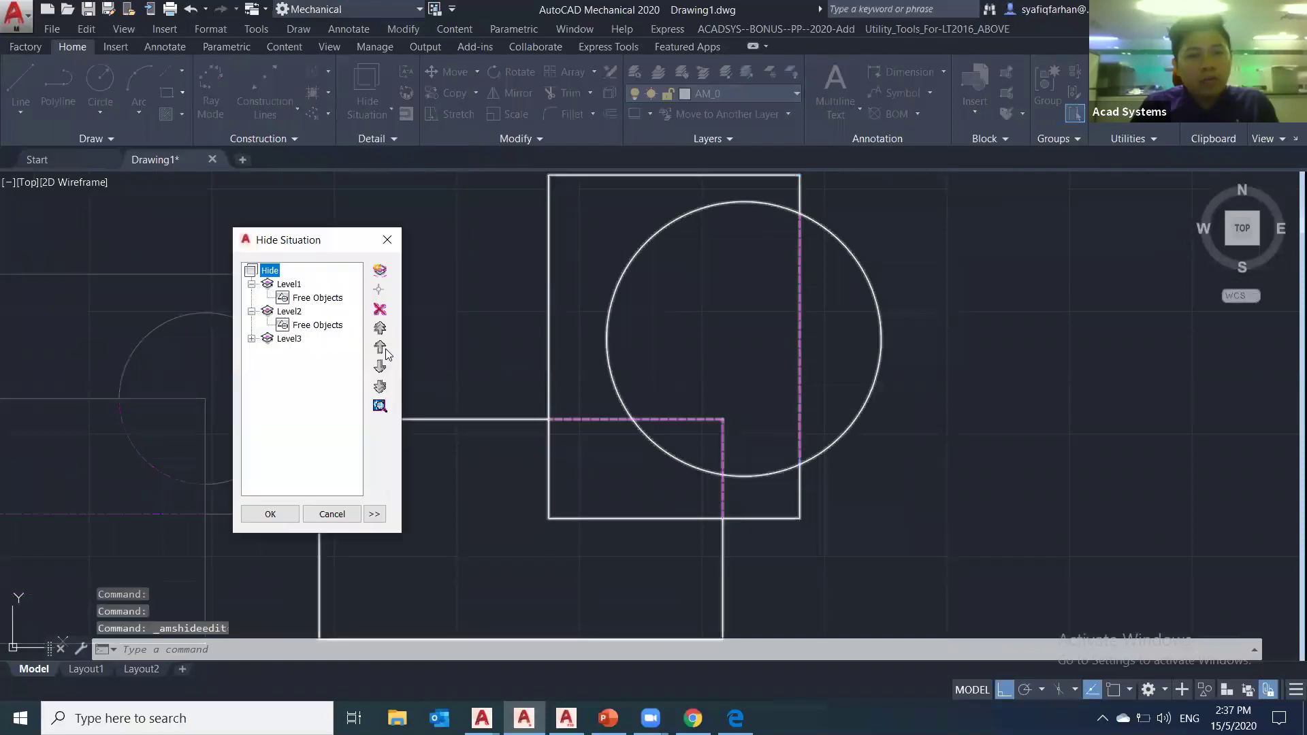
left_click(386, 352)
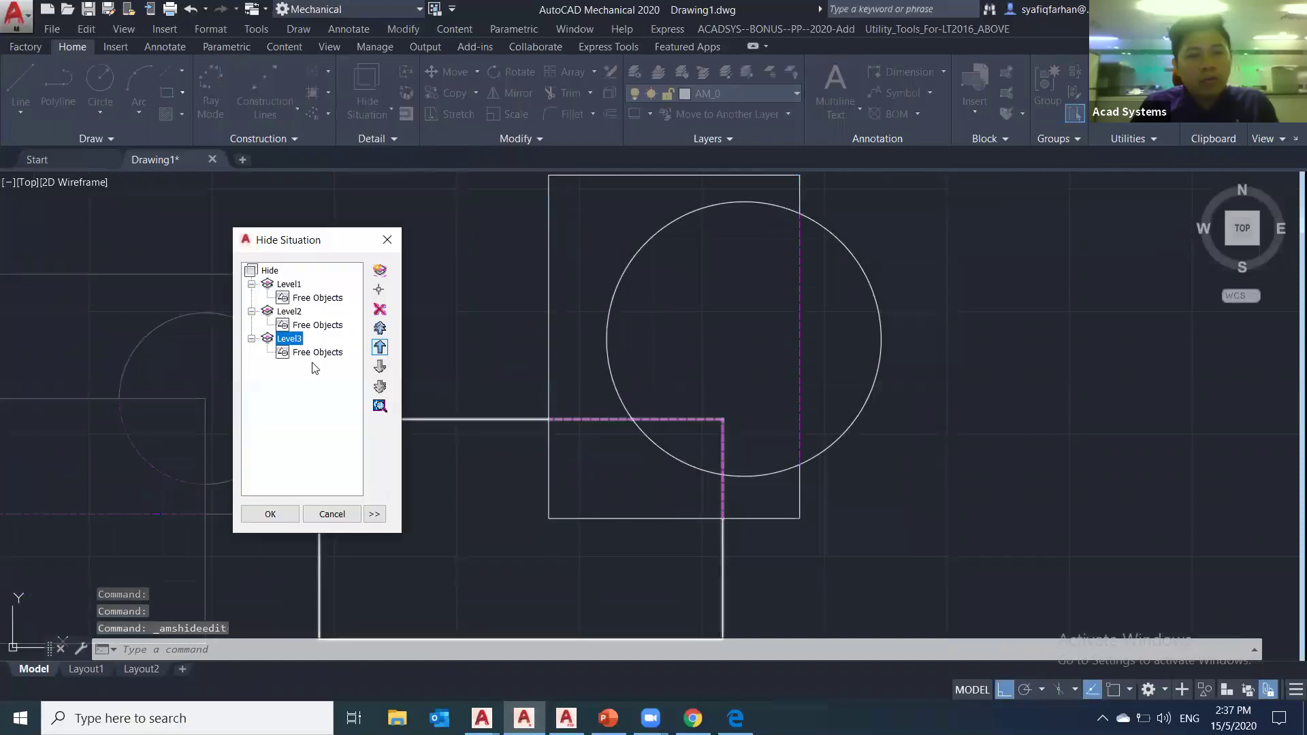
left_click(296, 310)
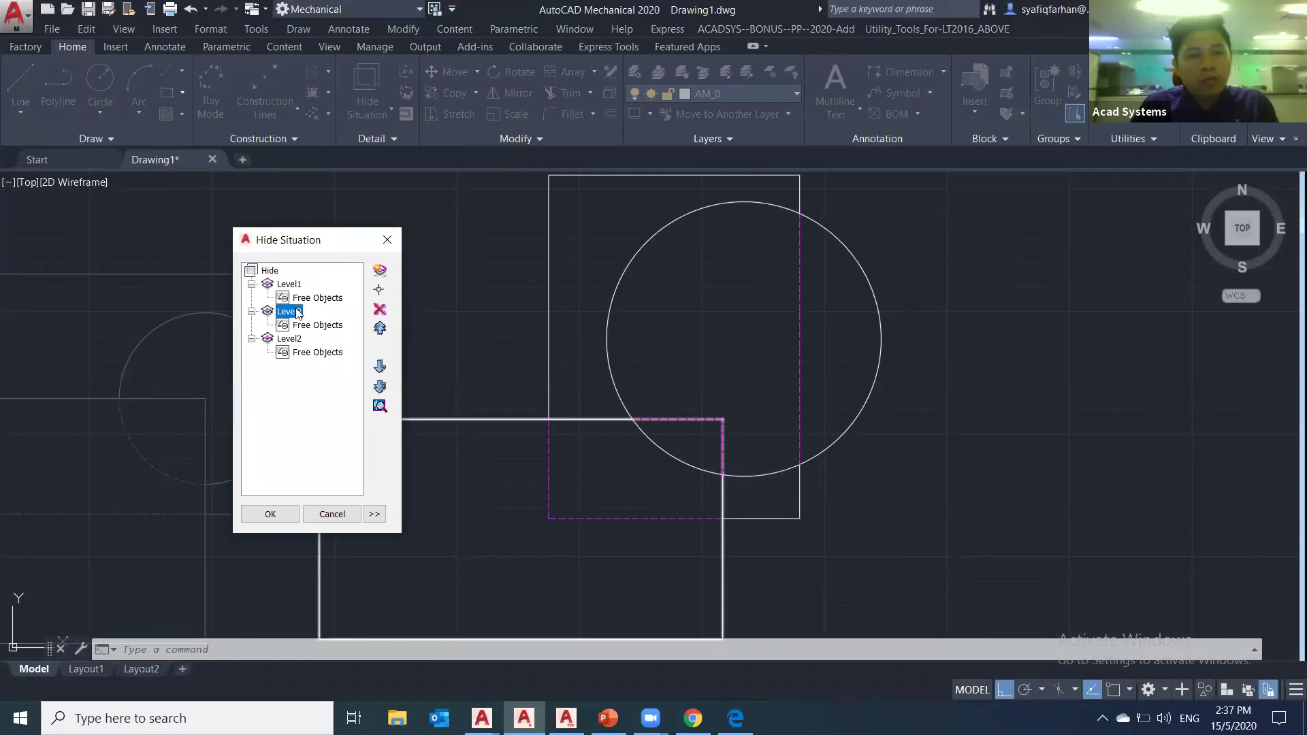
left_click(380, 347)
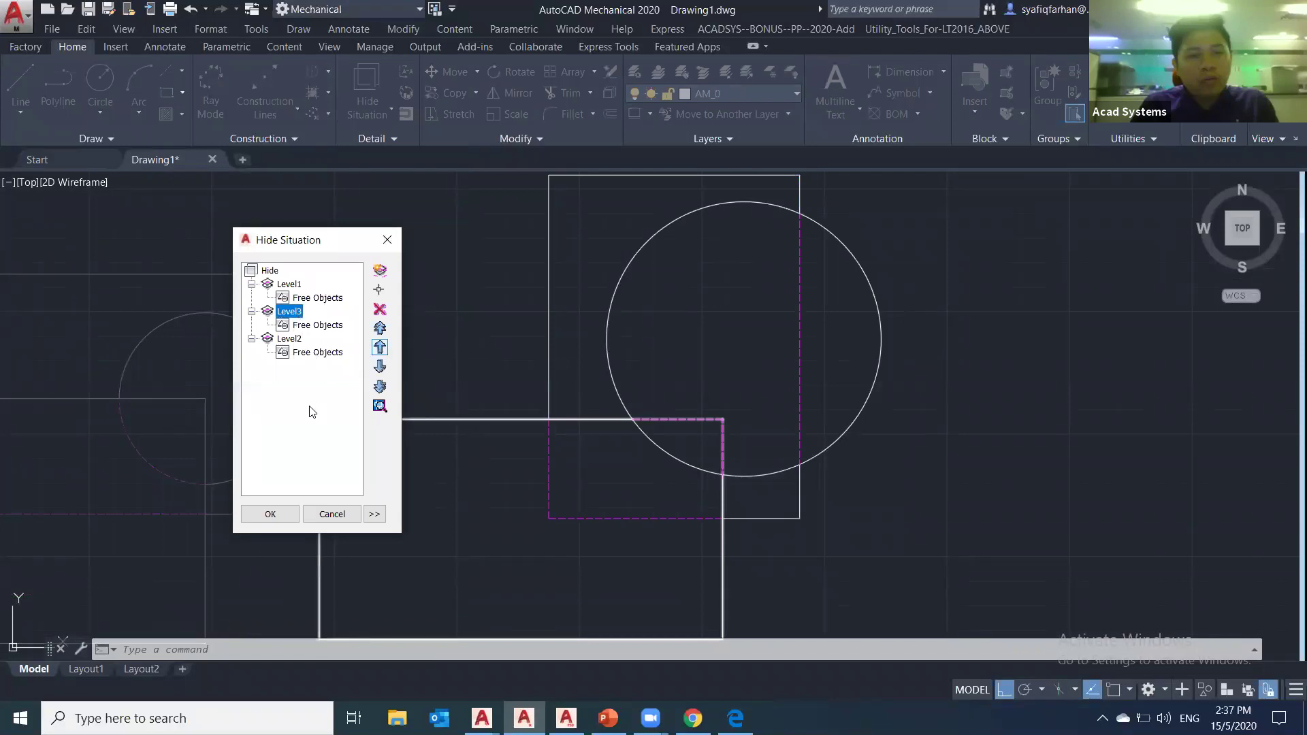
left_click(279, 513)
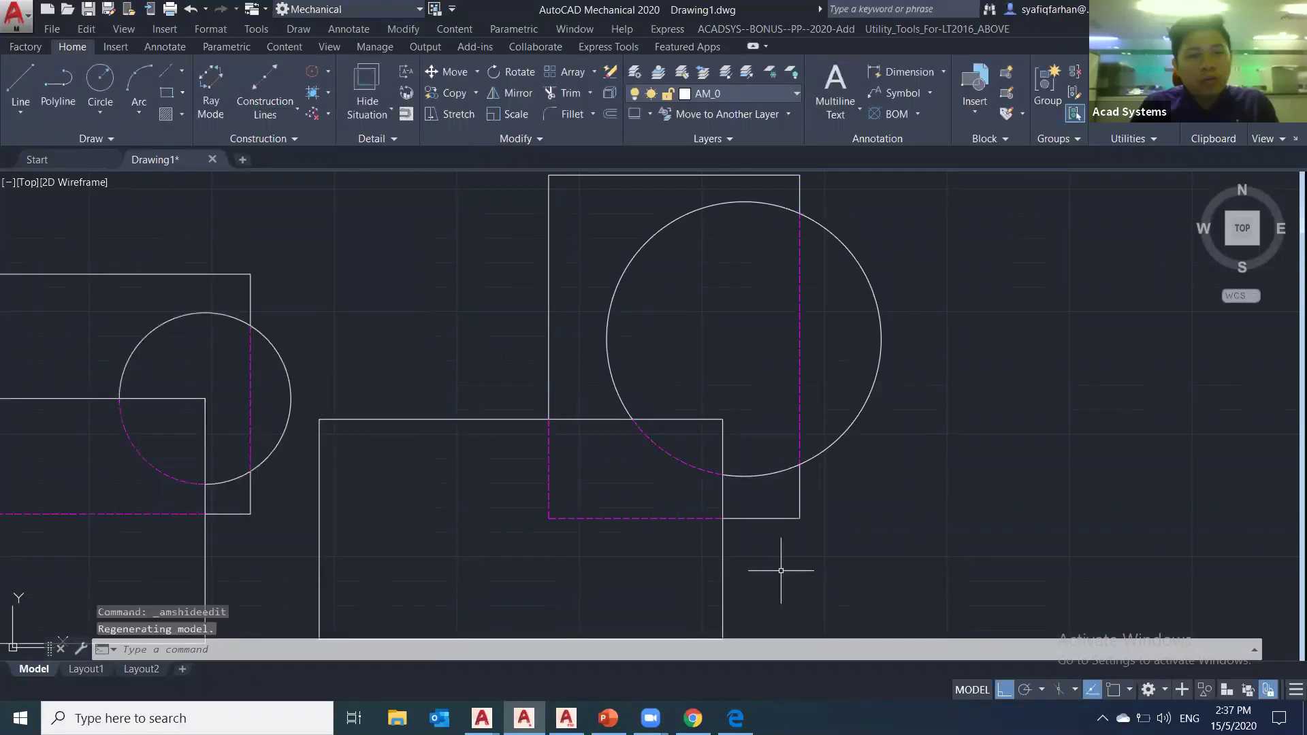
- Erase the large circle and both large rectangles of the enlarged hide situation
middle_click_drag(781, 571, 818, 571)
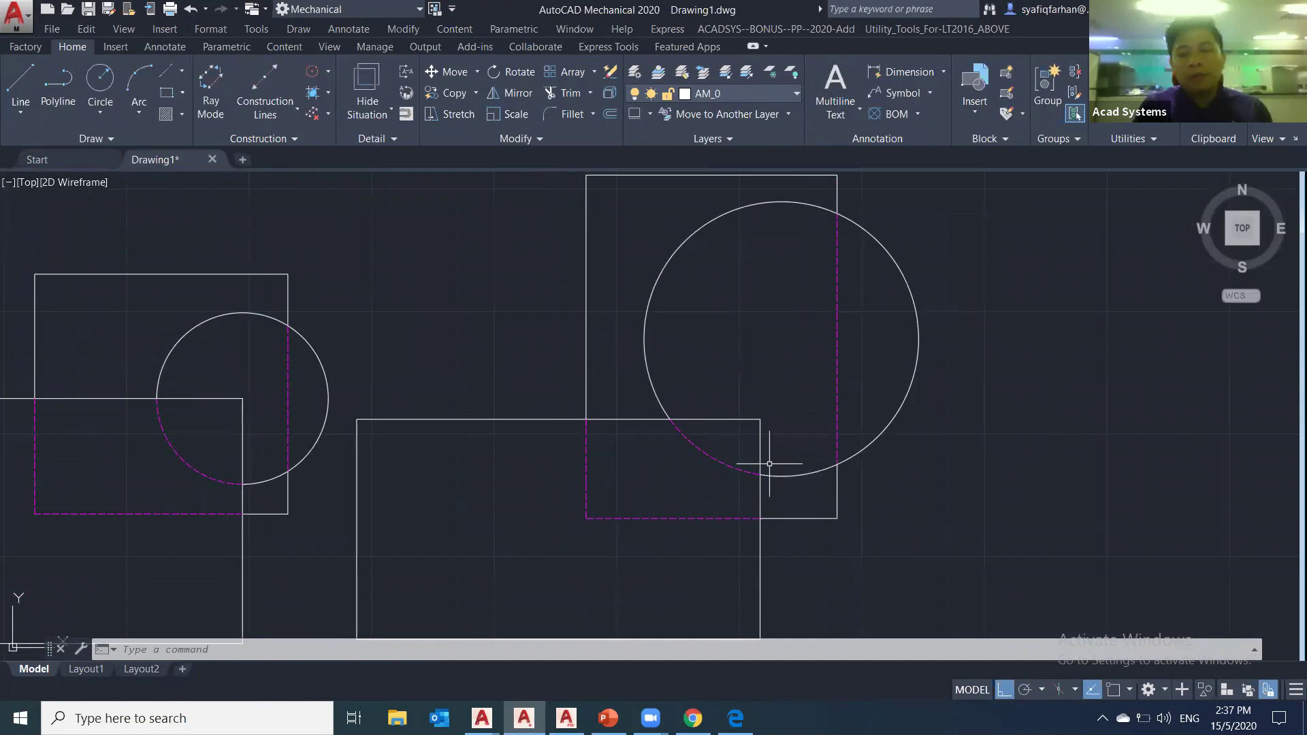
left_click(886, 575)
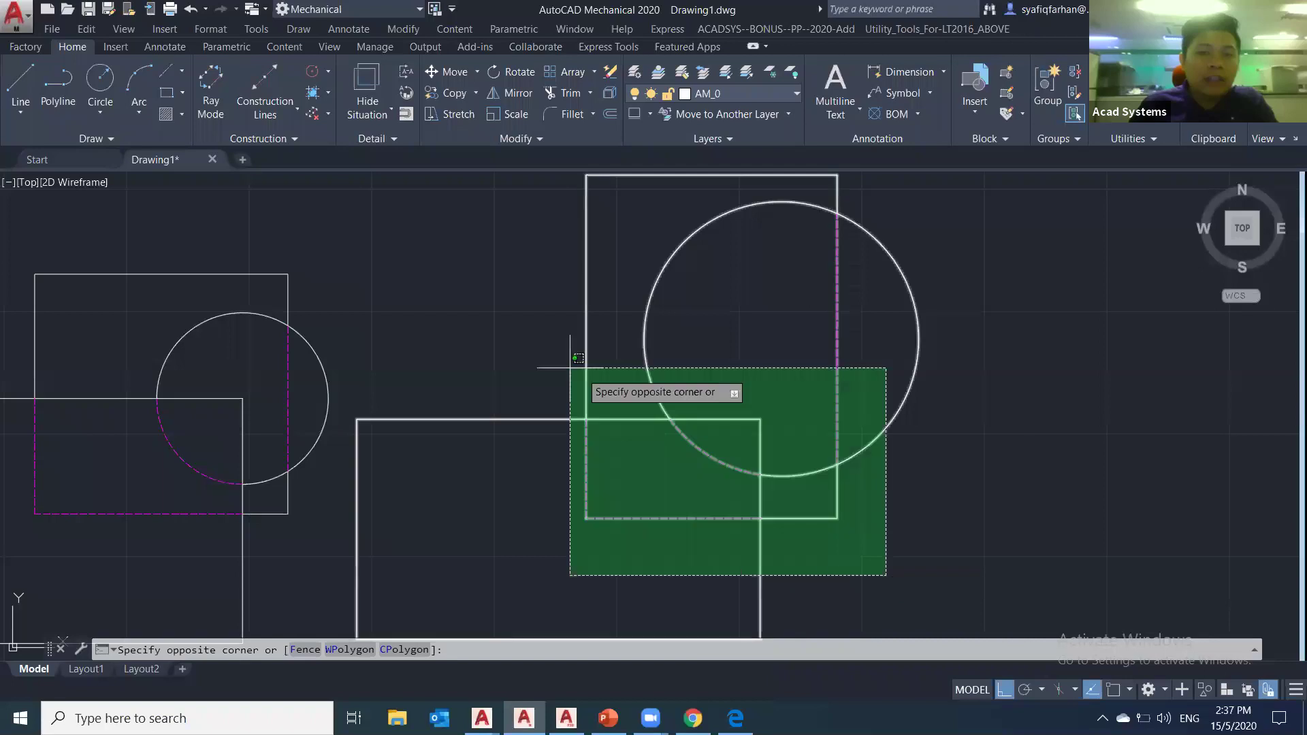
left_click(538, 341)
key("Delete")
scroll(736, 461, "down", 4)
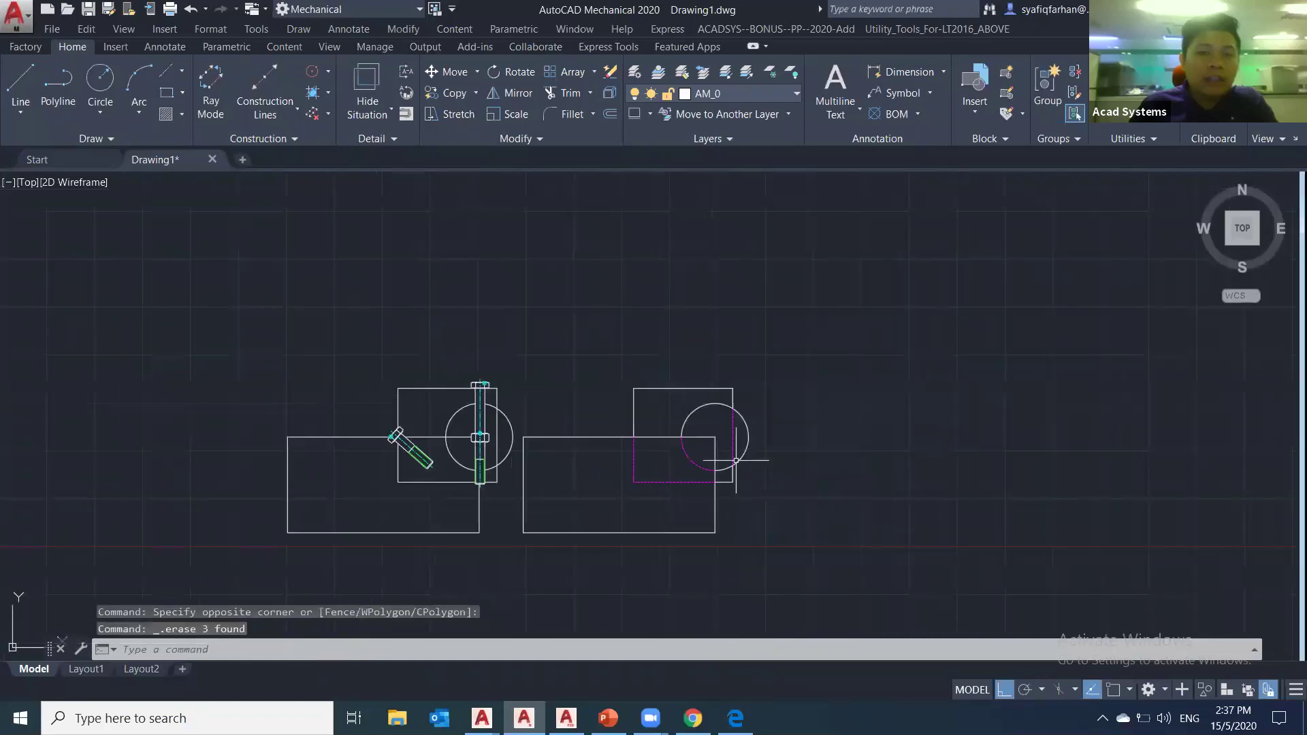
scroll(736, 461, "up", 2)
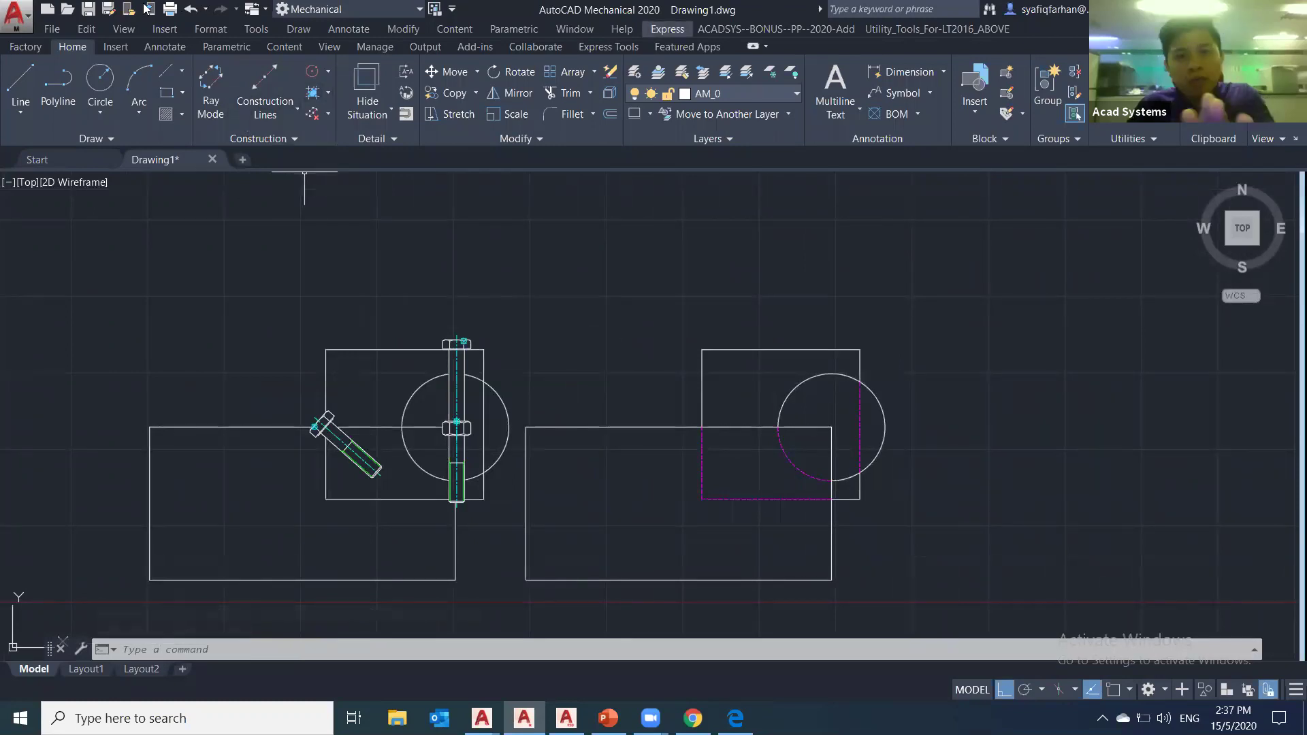
- Open the content libraries and browse the screws and threaded fasteners to the countersink head types
left_click(287, 52)
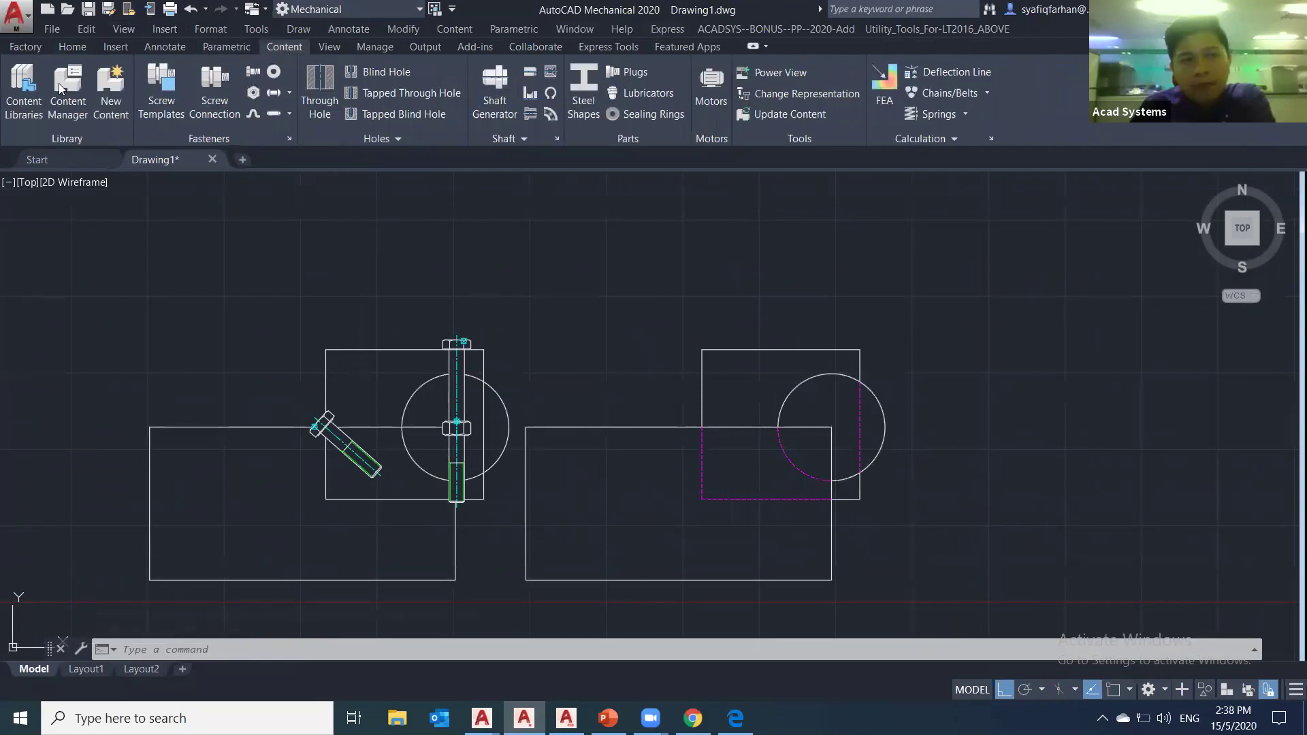
left_click(25, 88)
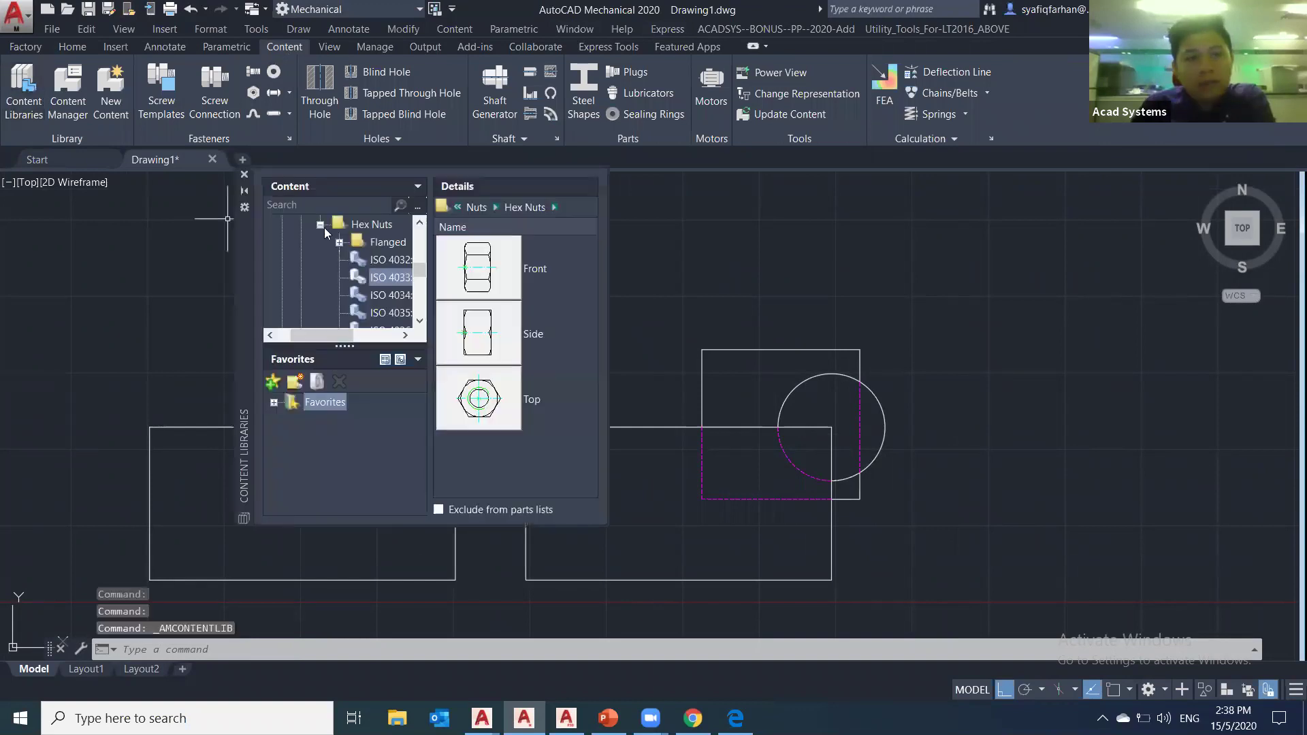
left_click(299, 300)
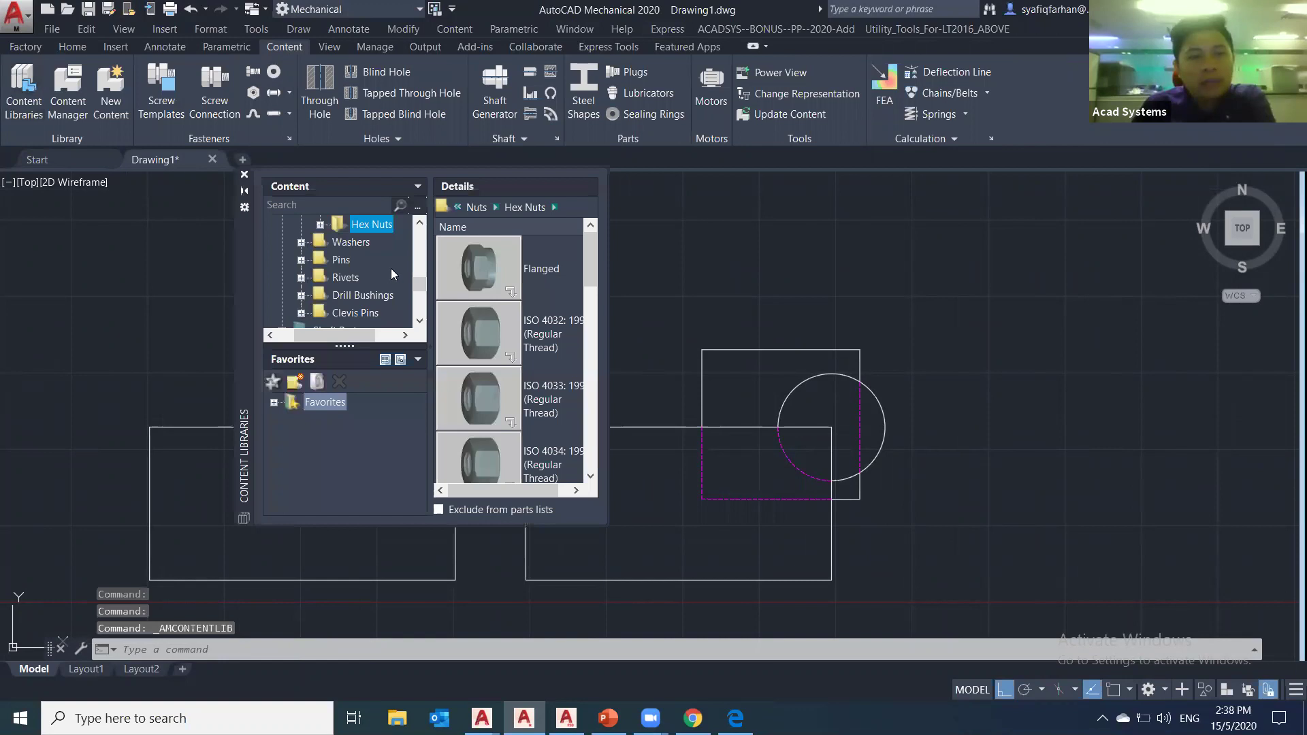
scroll(390, 268, "up", 2)
left_click(301, 295)
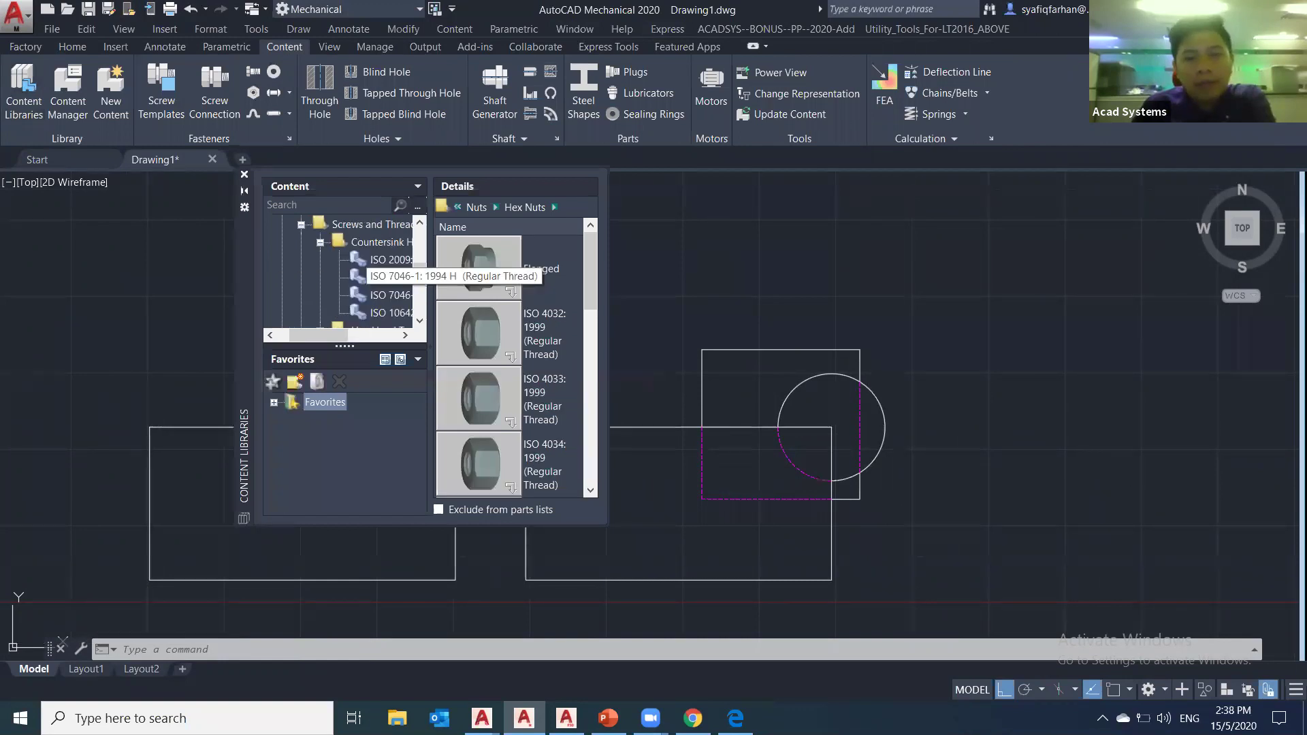
- Insert an M10 ISO 7046-1 countersunk screw at the midpoint of the right-hand upright rectangle's upper edge, pointing down
double_click(360, 277)
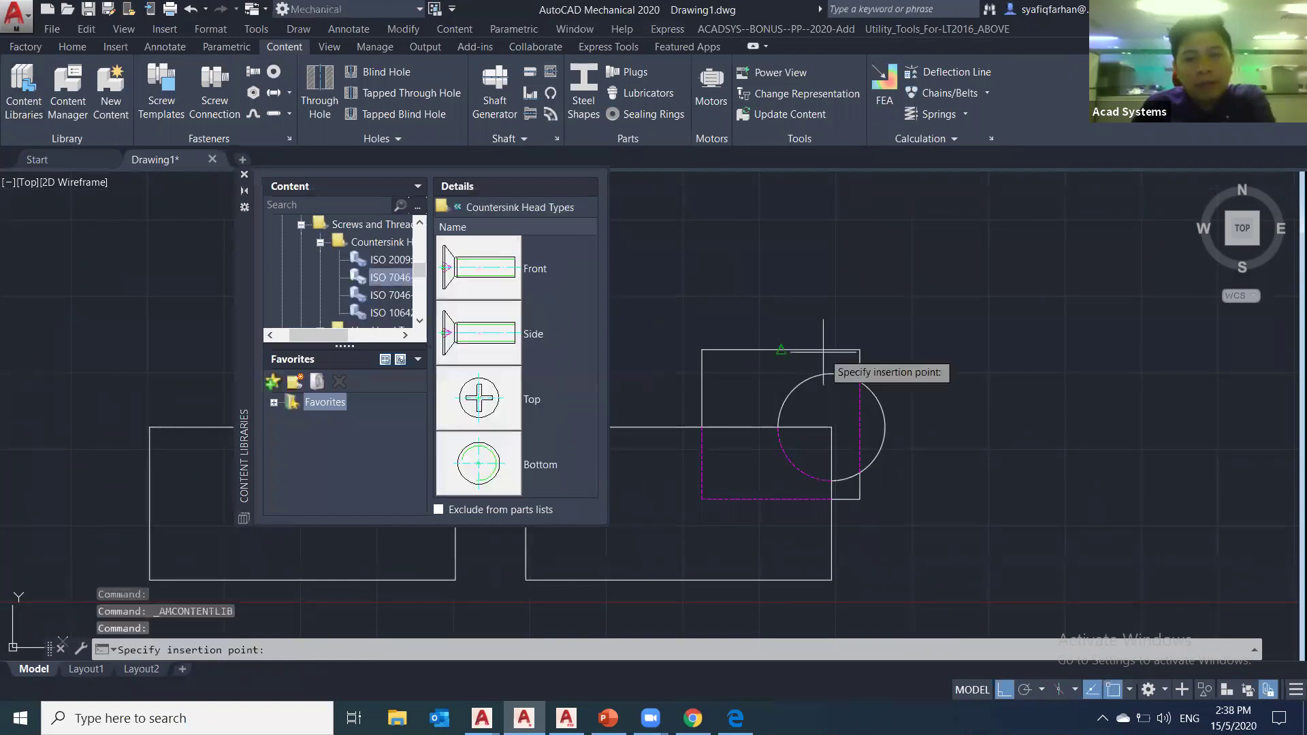
left_click(772, 348)
left_click(782, 538)
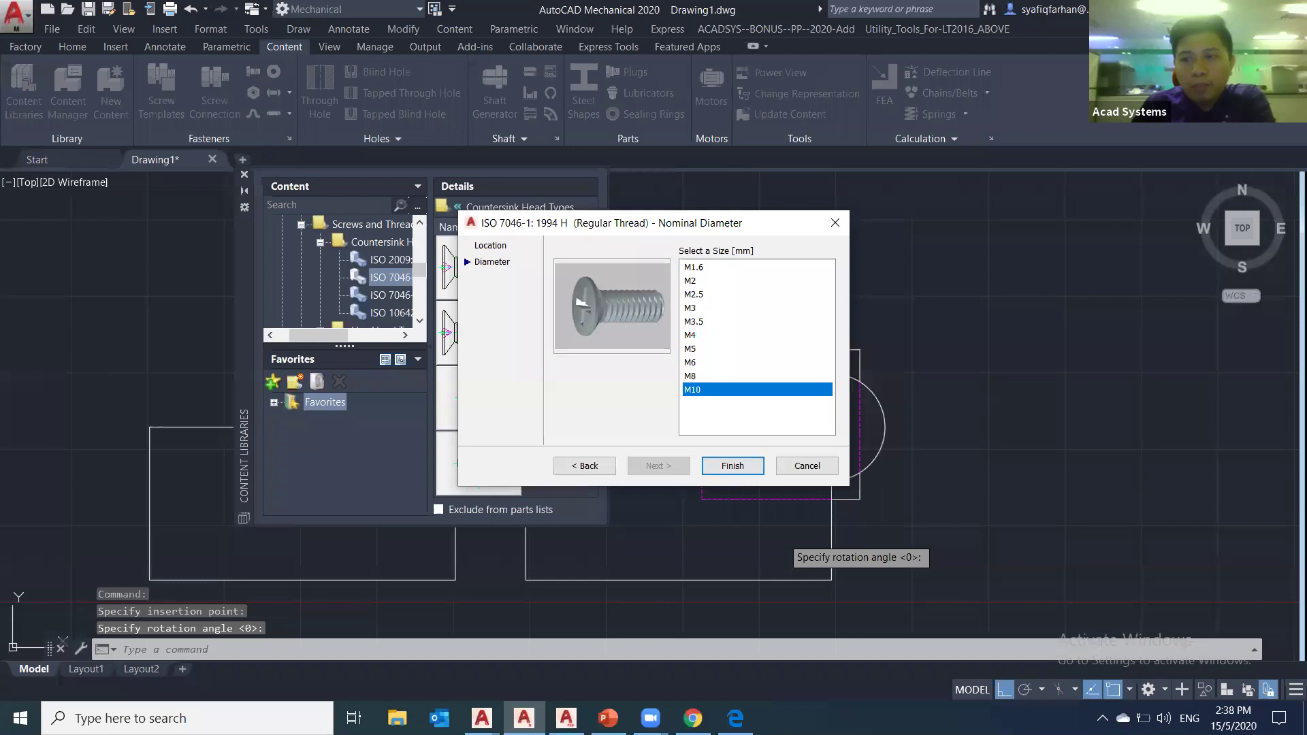
left_click(732, 466)
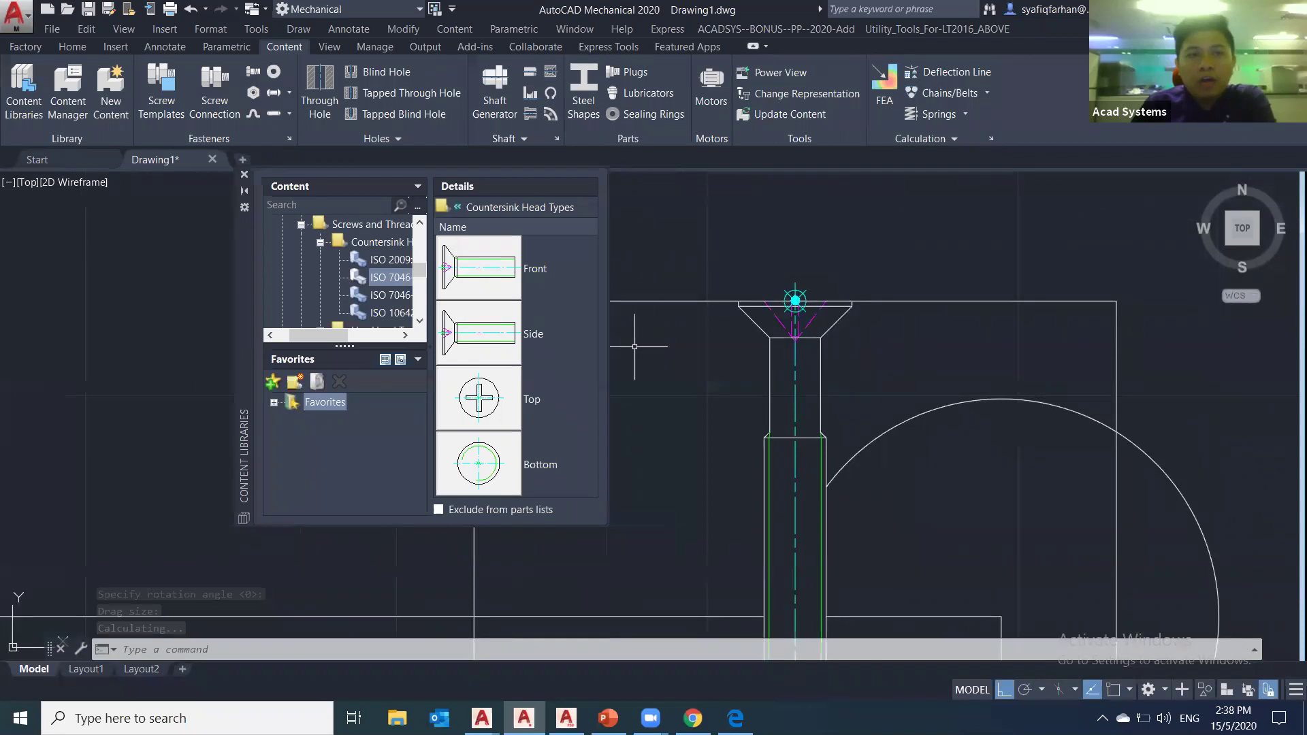
scroll(412, 365, "down", 2)
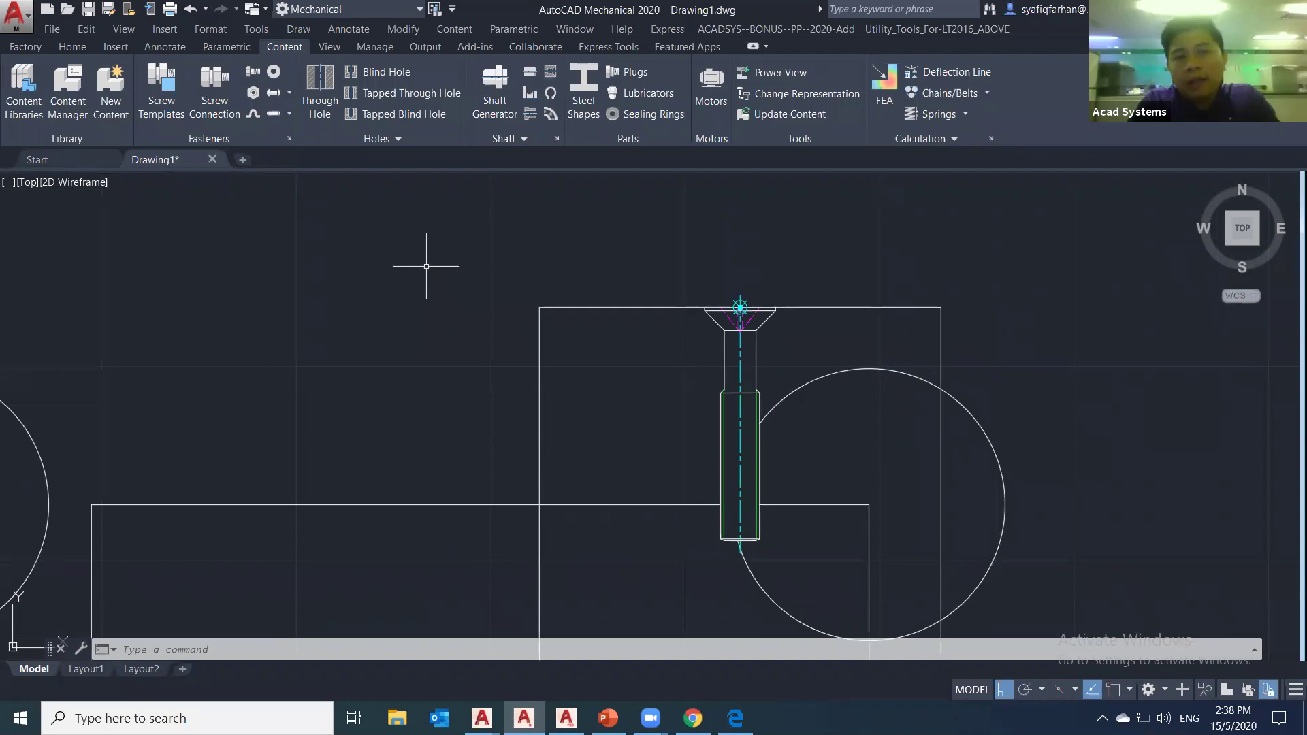
scroll(429, 273, "down", 4)
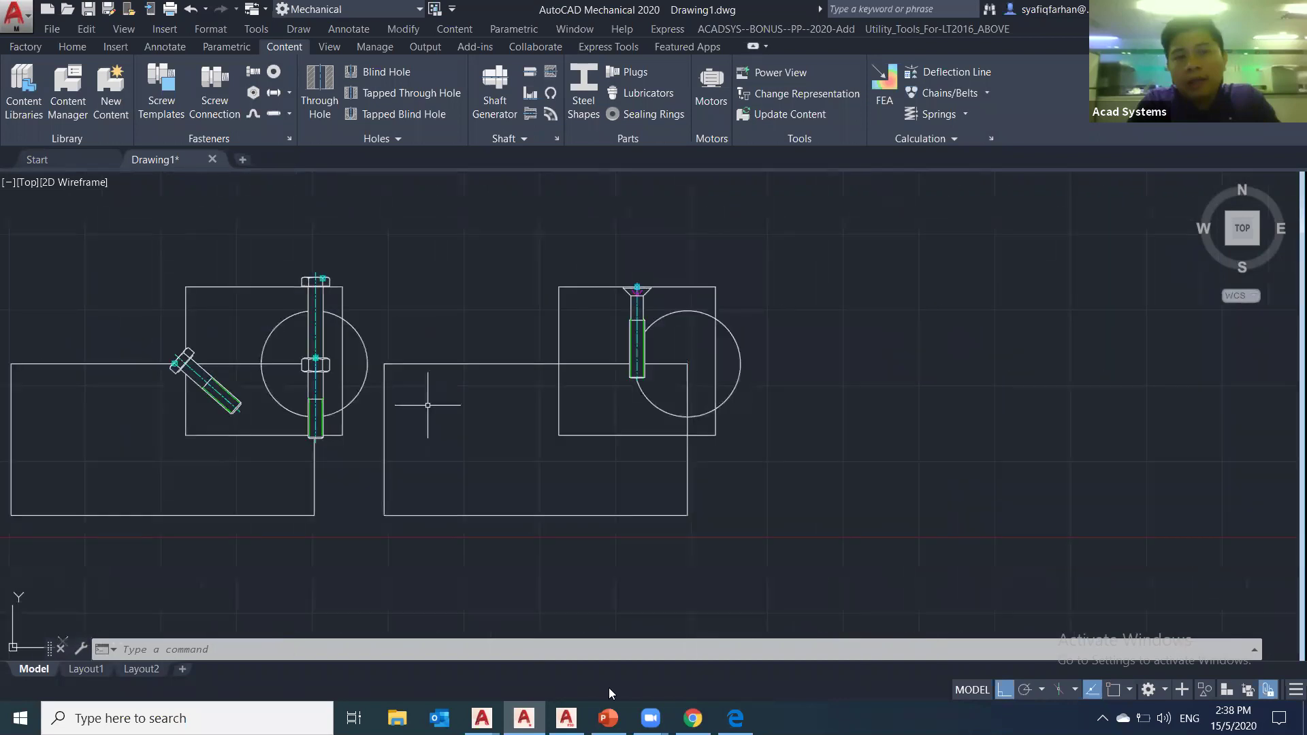
middle_click_drag(482, 619, 494, 630)
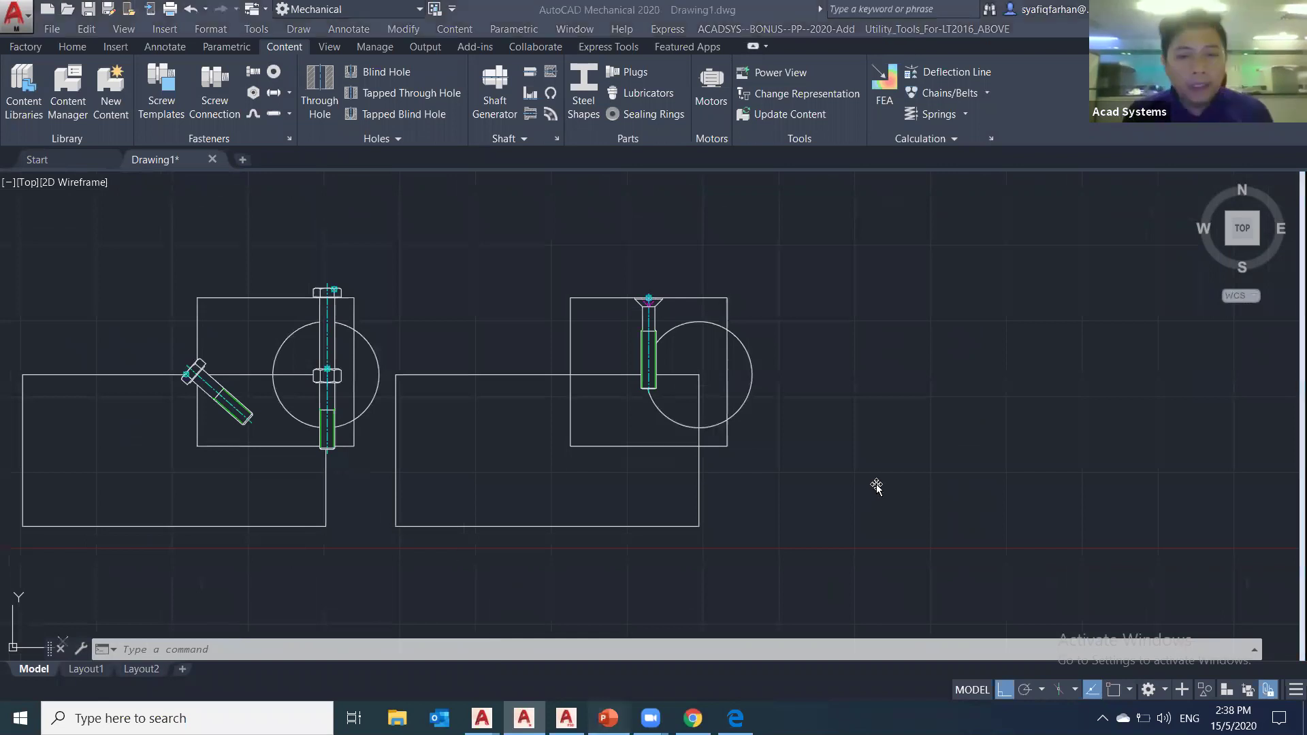
- Switch to the PowerPoint presentation and show the Plant 3D Toolset slide
key("alt+Tab")
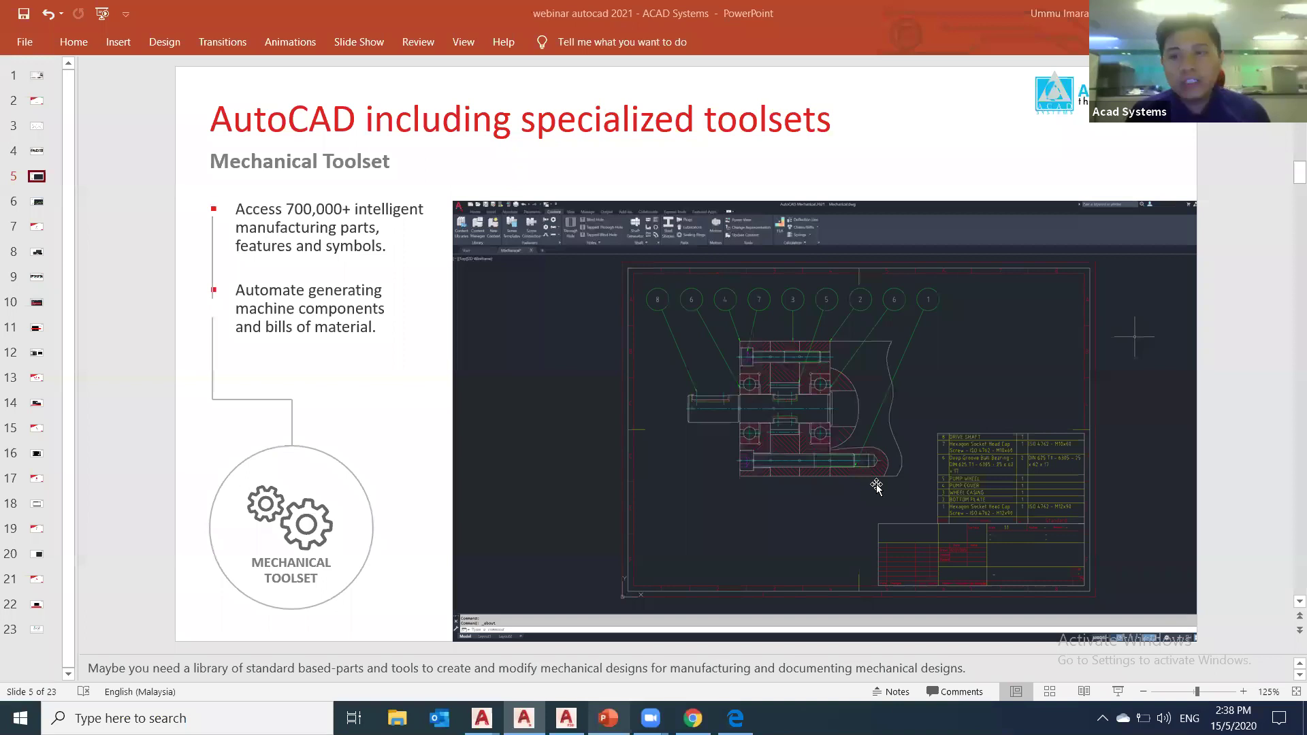
scroll(876, 486, "down", 1)
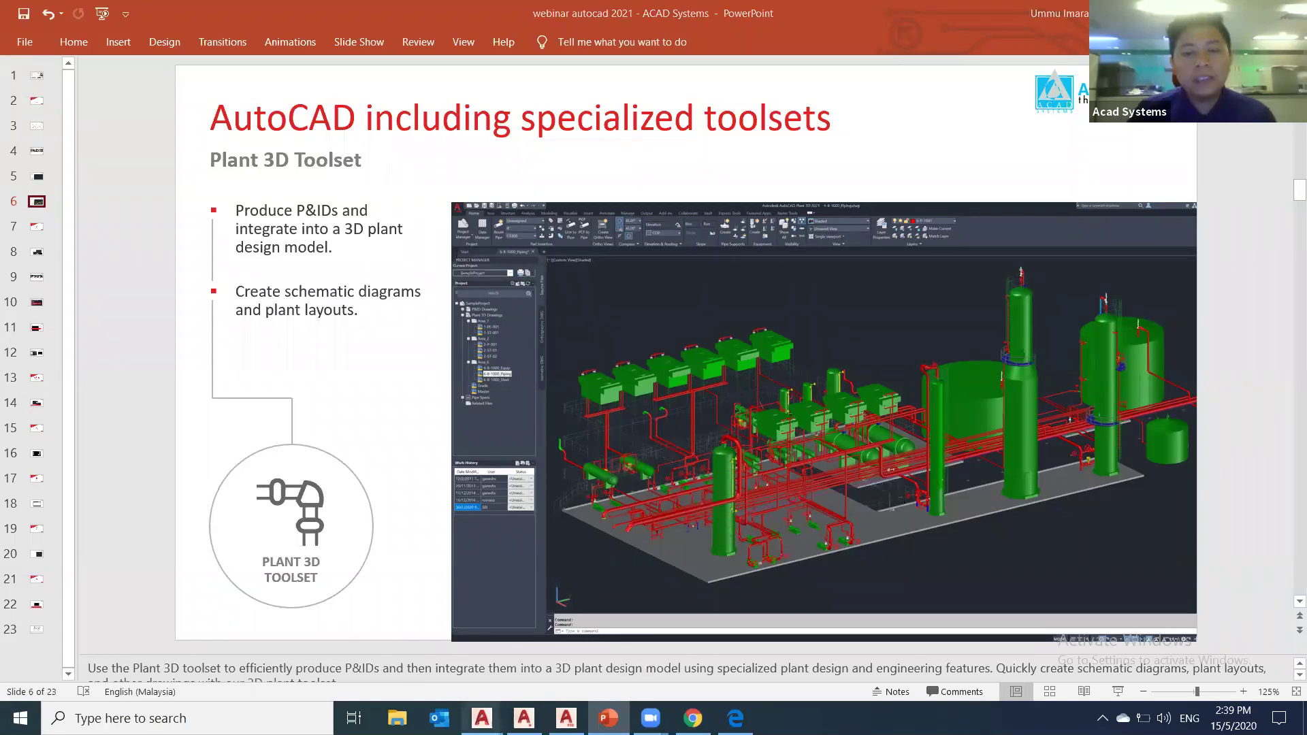
mouse_move(482, 718)
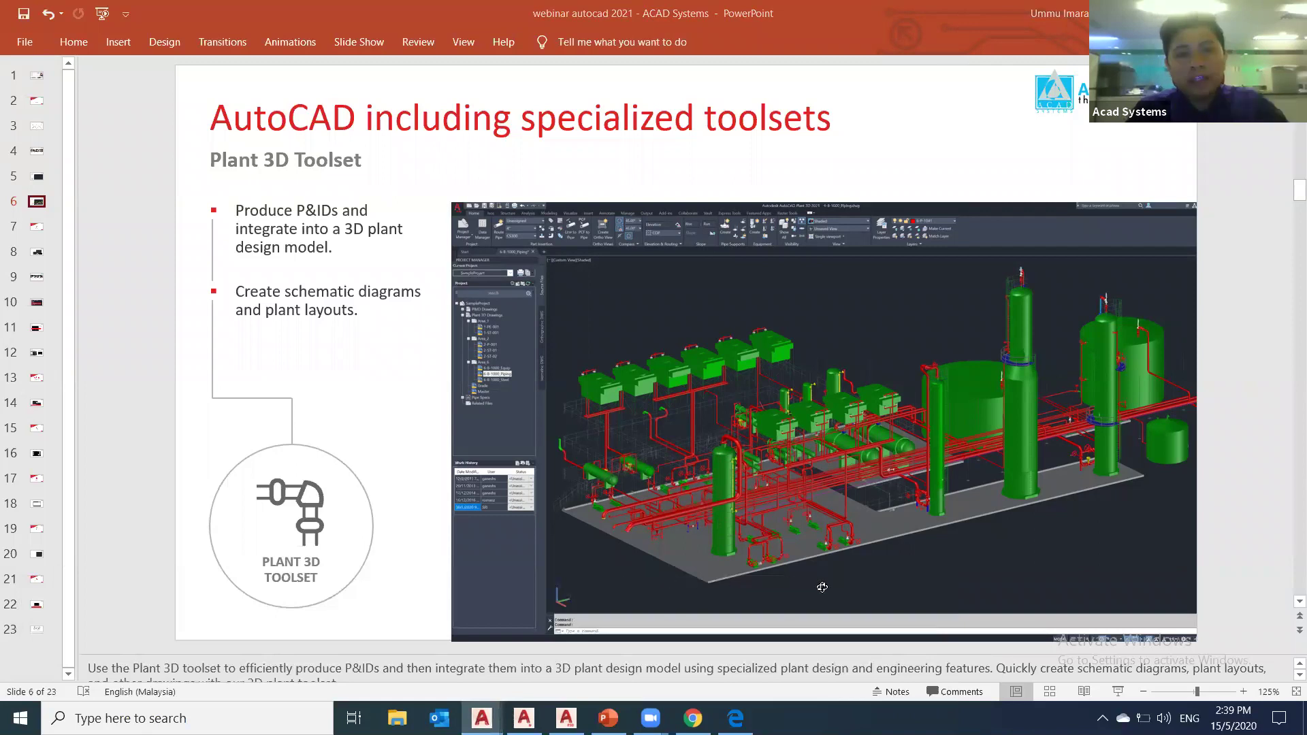
- Switch to AutoCAD and draw a circle of radius 250 in the empty area beside the tank in the AUTOCAD VS Plant Industrial drawing
key("alt+Tab")
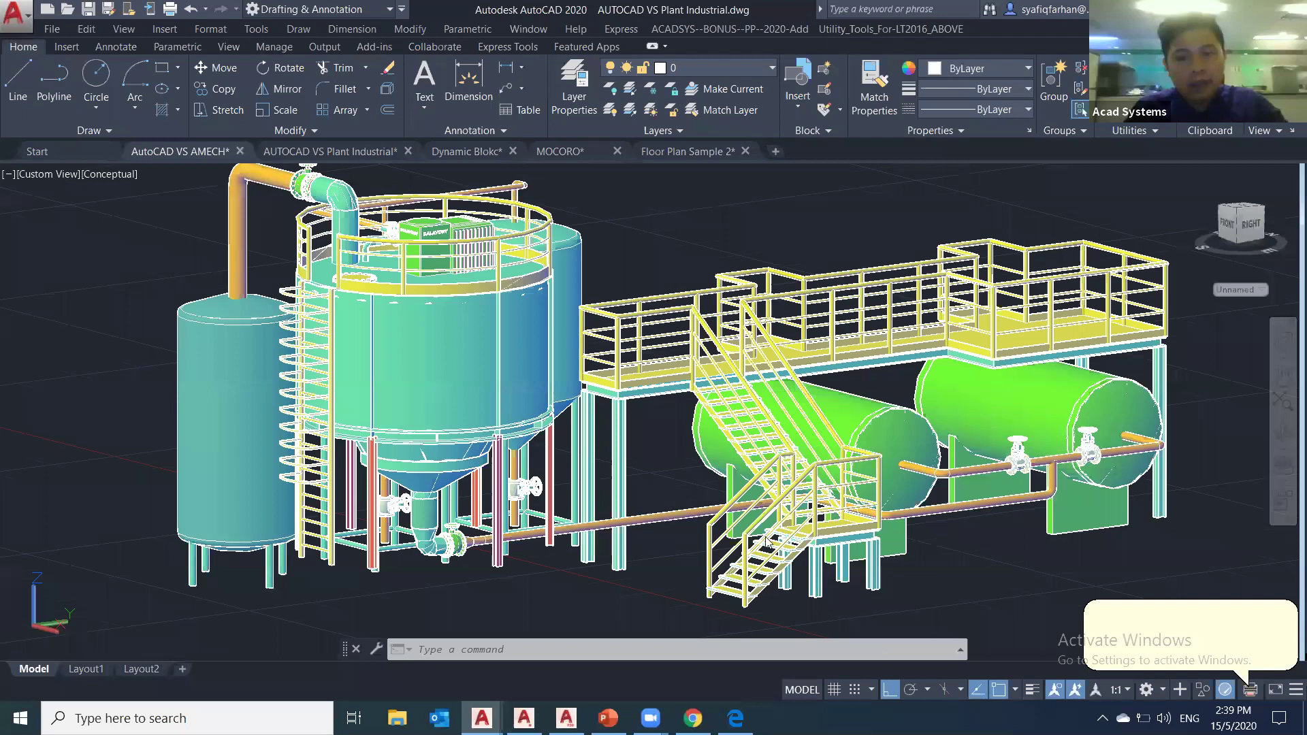
middle_click_drag(666, 424, 667, 425, "shift")
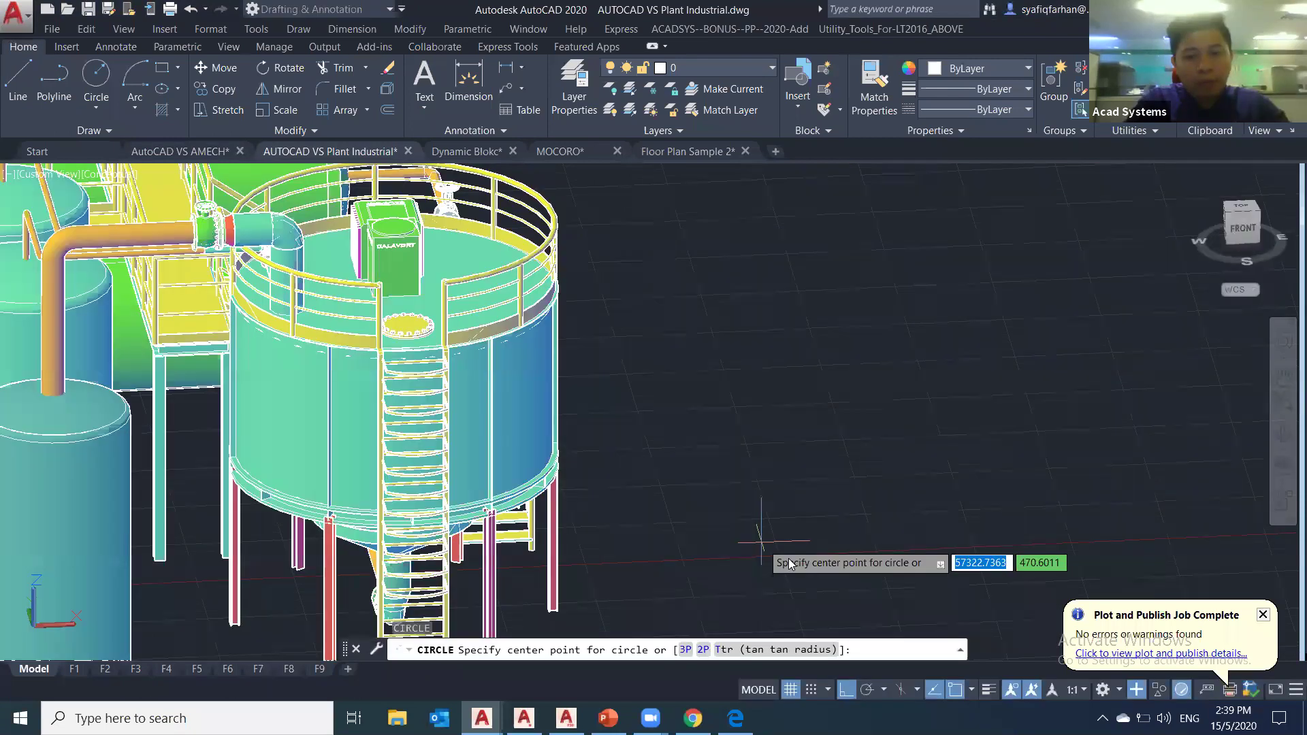
left_click(779, 543)
- Use PRESSPULL to extrude the circle upward into a short solid cylinder
type("PE")
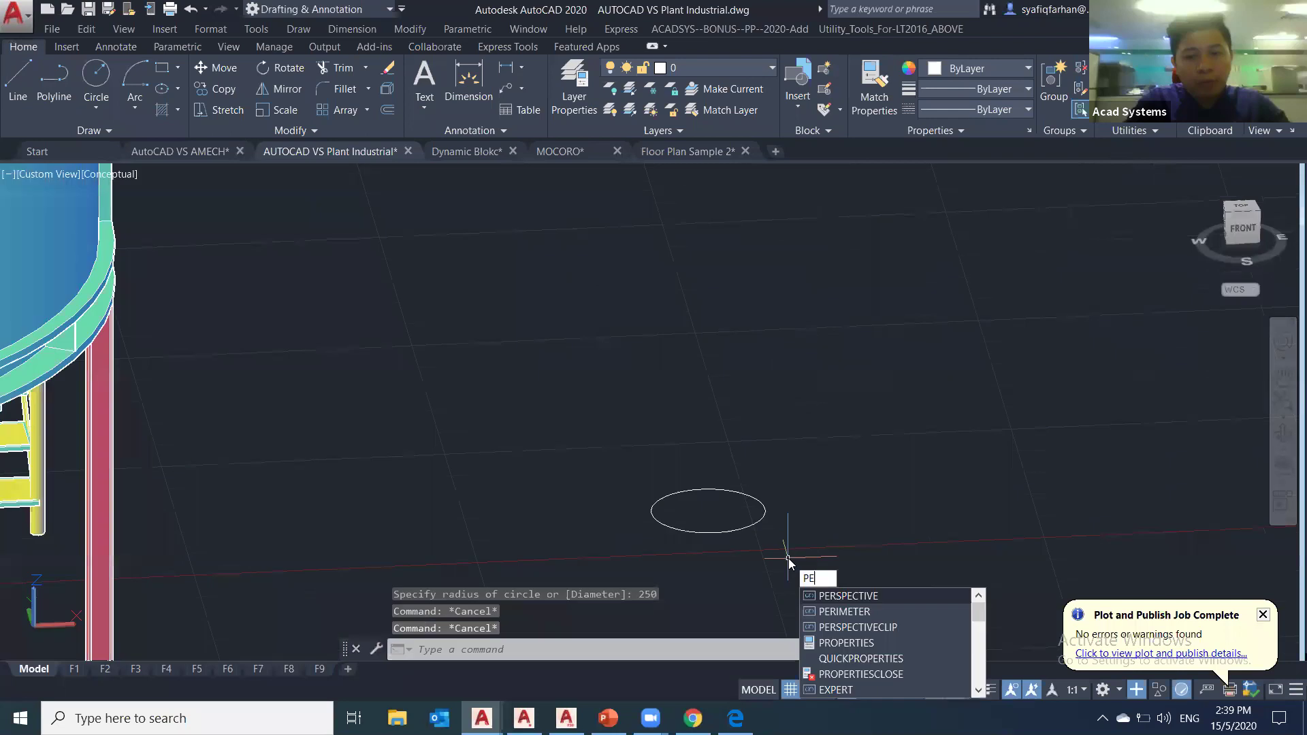
key("BackSpace")
type("R")
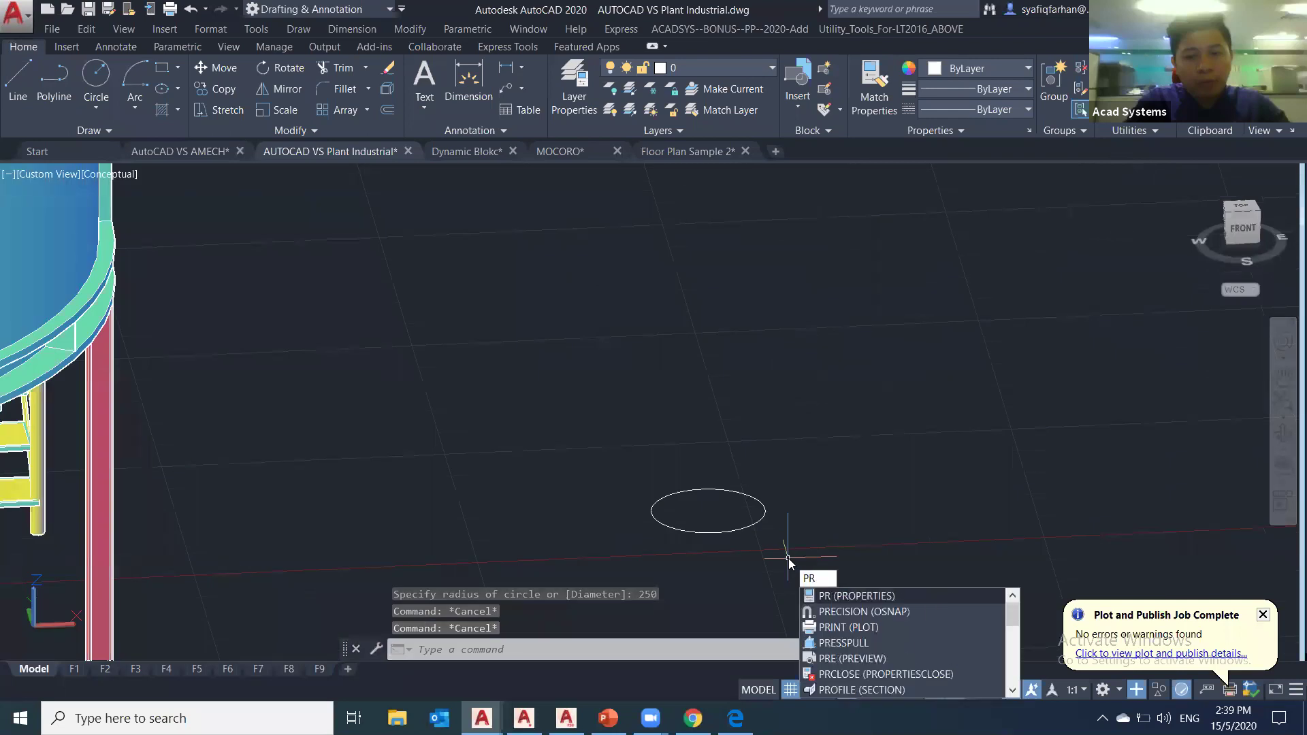
key("Down")
key("Down")
key("Down")
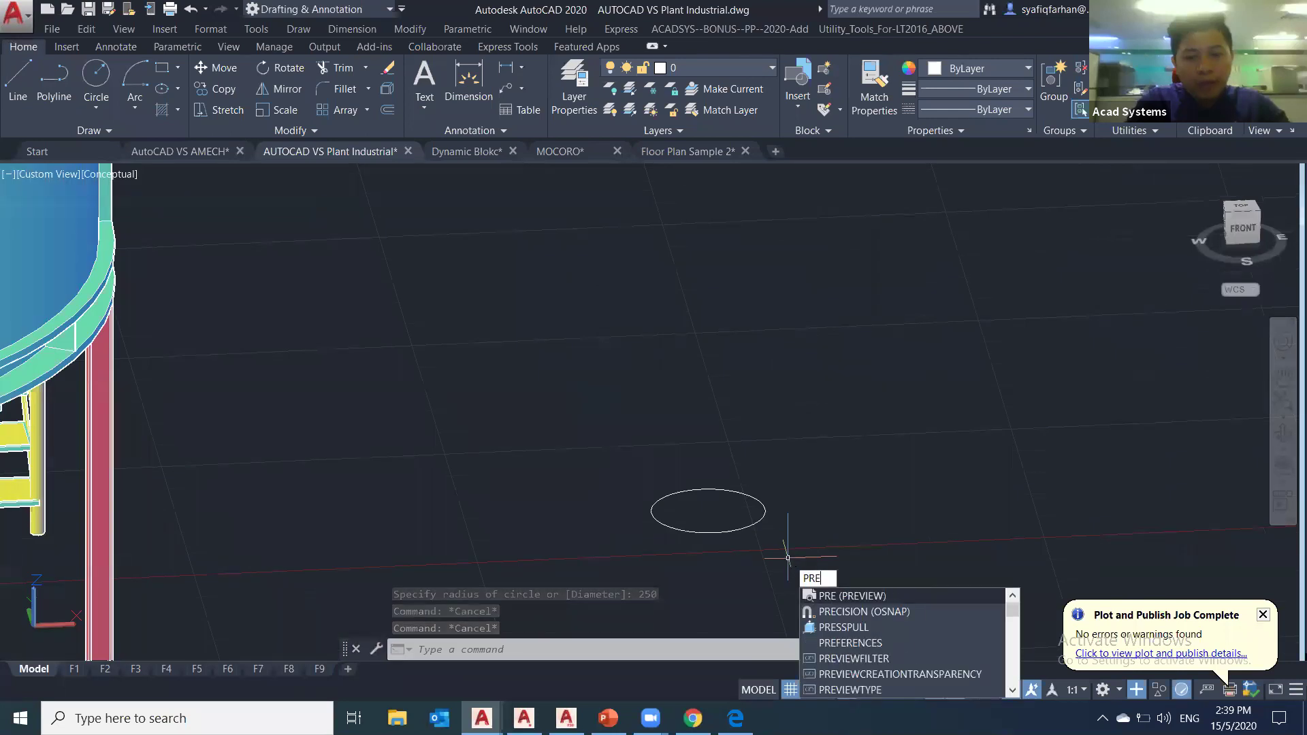
key("Return")
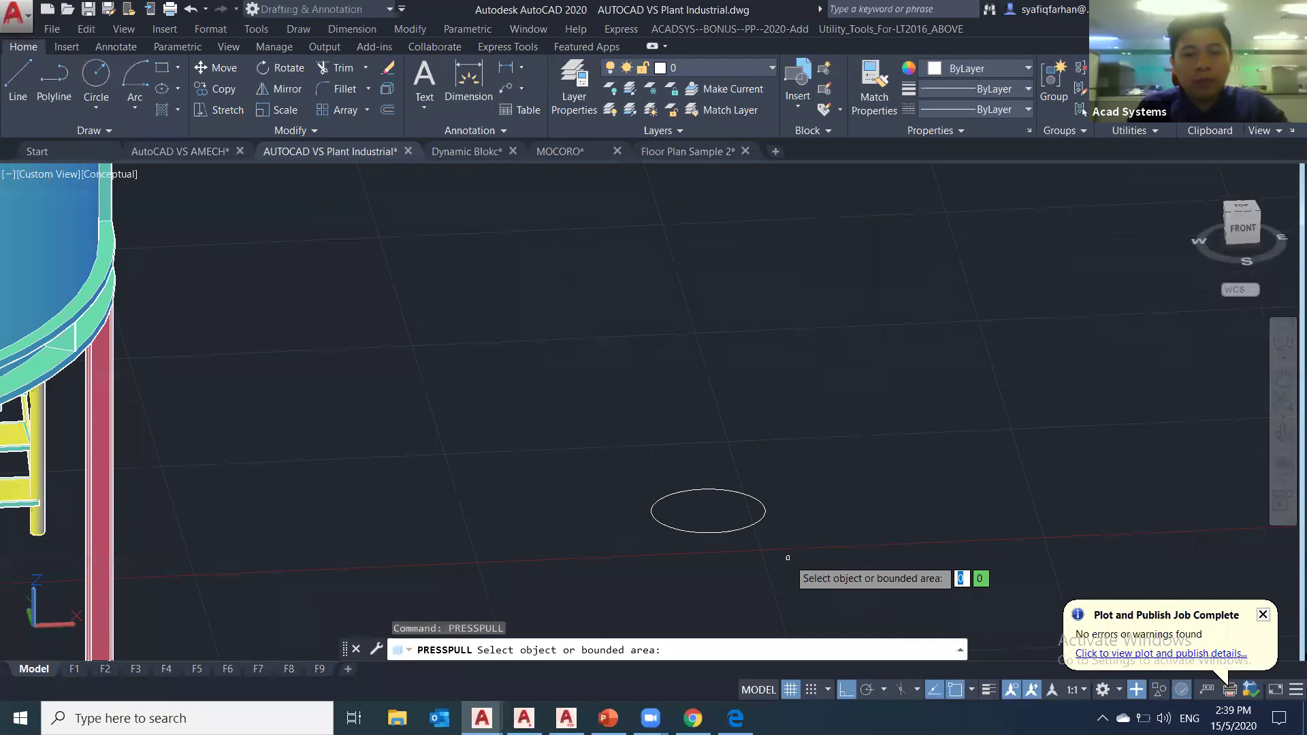
left_click(754, 520)
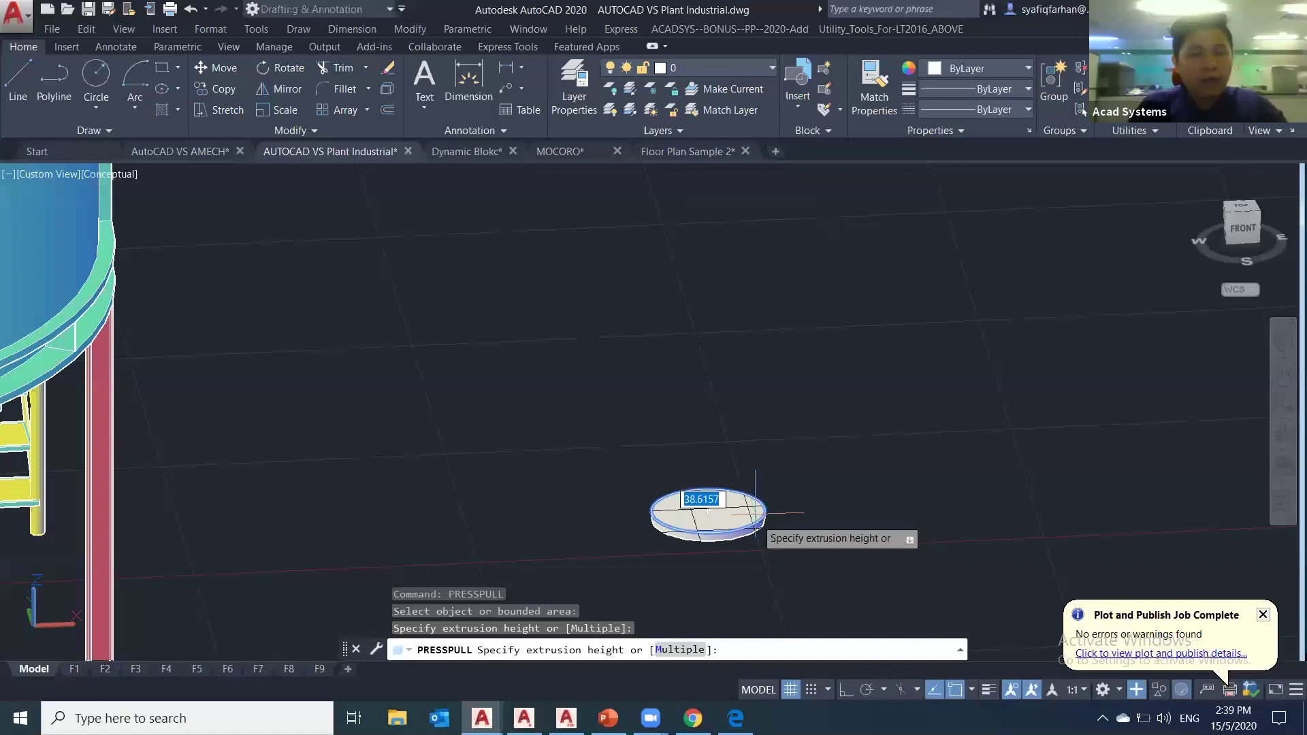
scroll(440, 486, "down", 5)
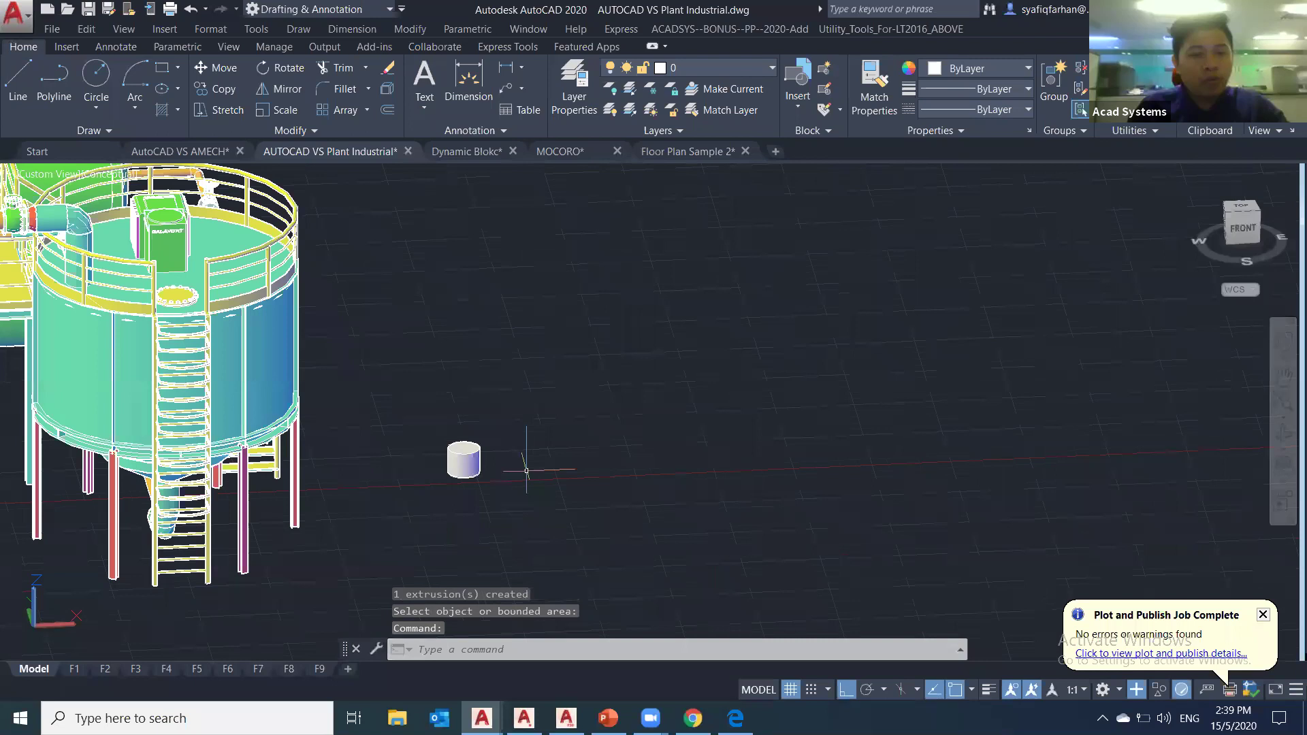
middle_click_drag(526, 470, 420, 476, "shift")
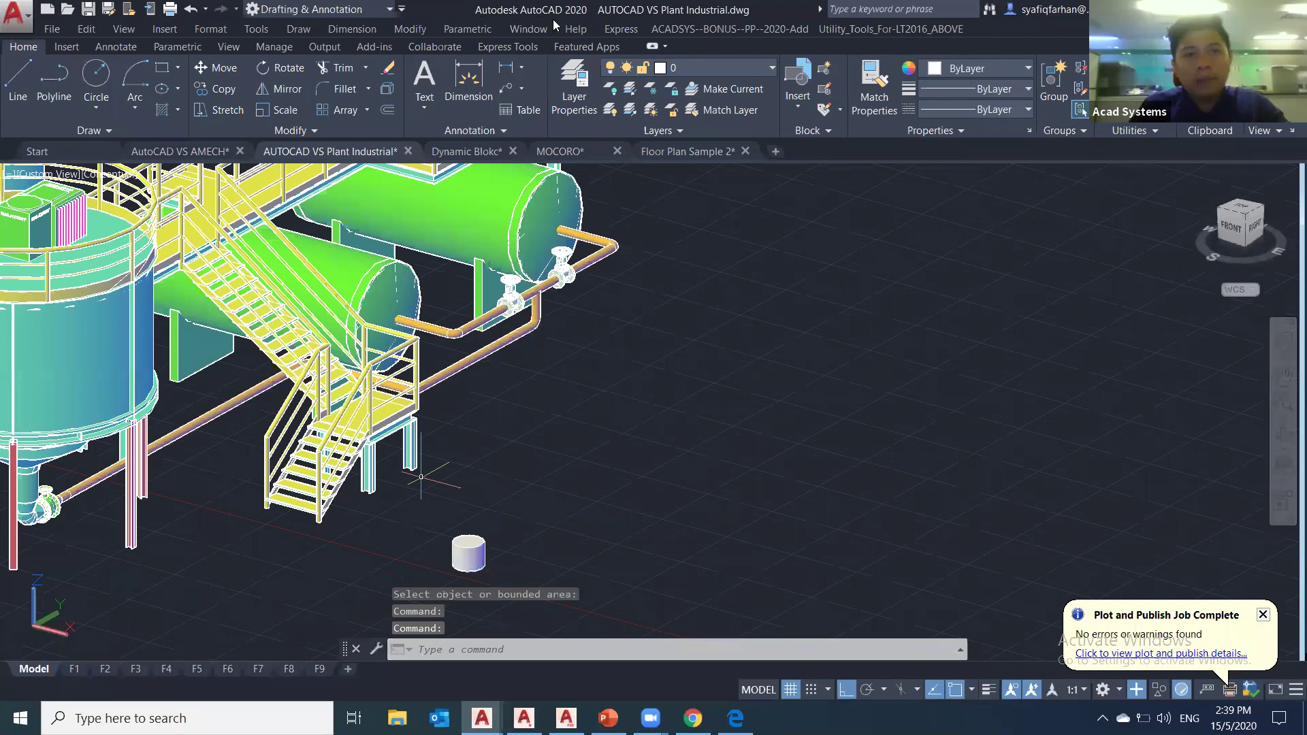
- Switch to AutoCAD Plant 3D and examine the plant model in drawing M203-51-1P-1001-
key("alt+Tab")
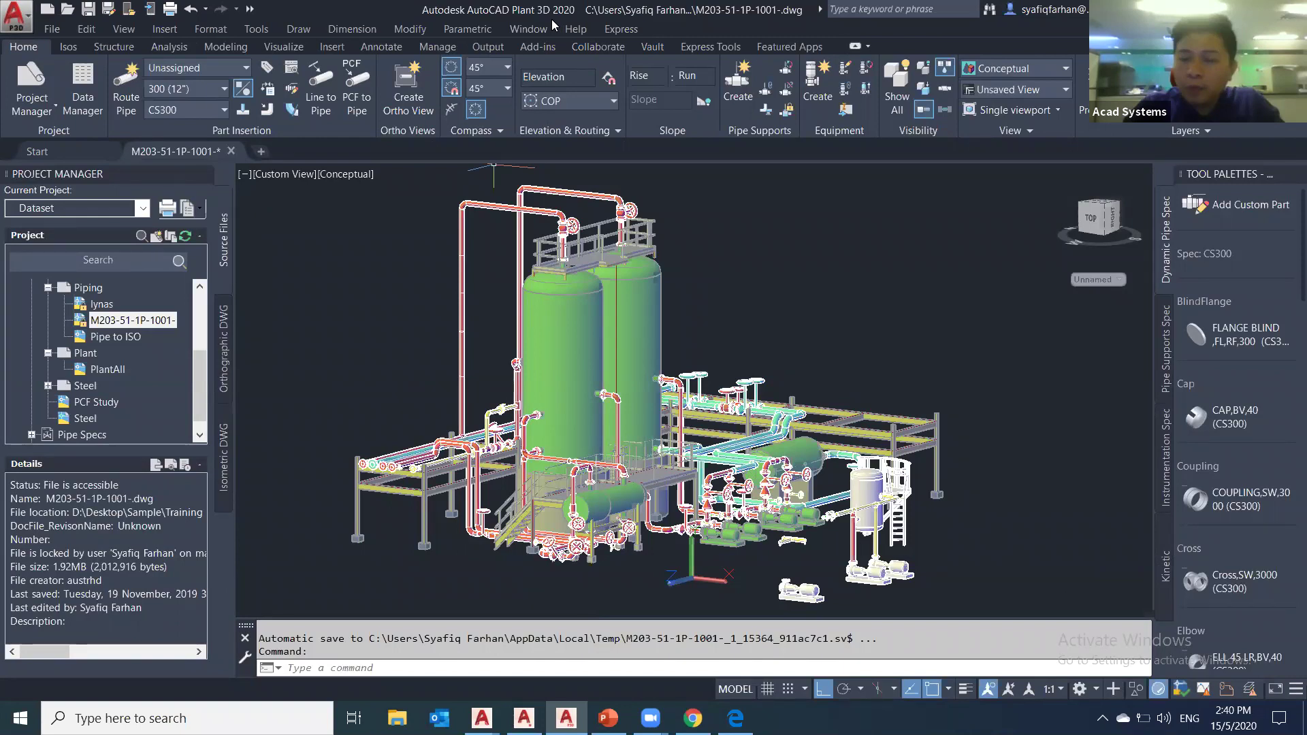
middle_click_drag(389, 332, 383, 342)
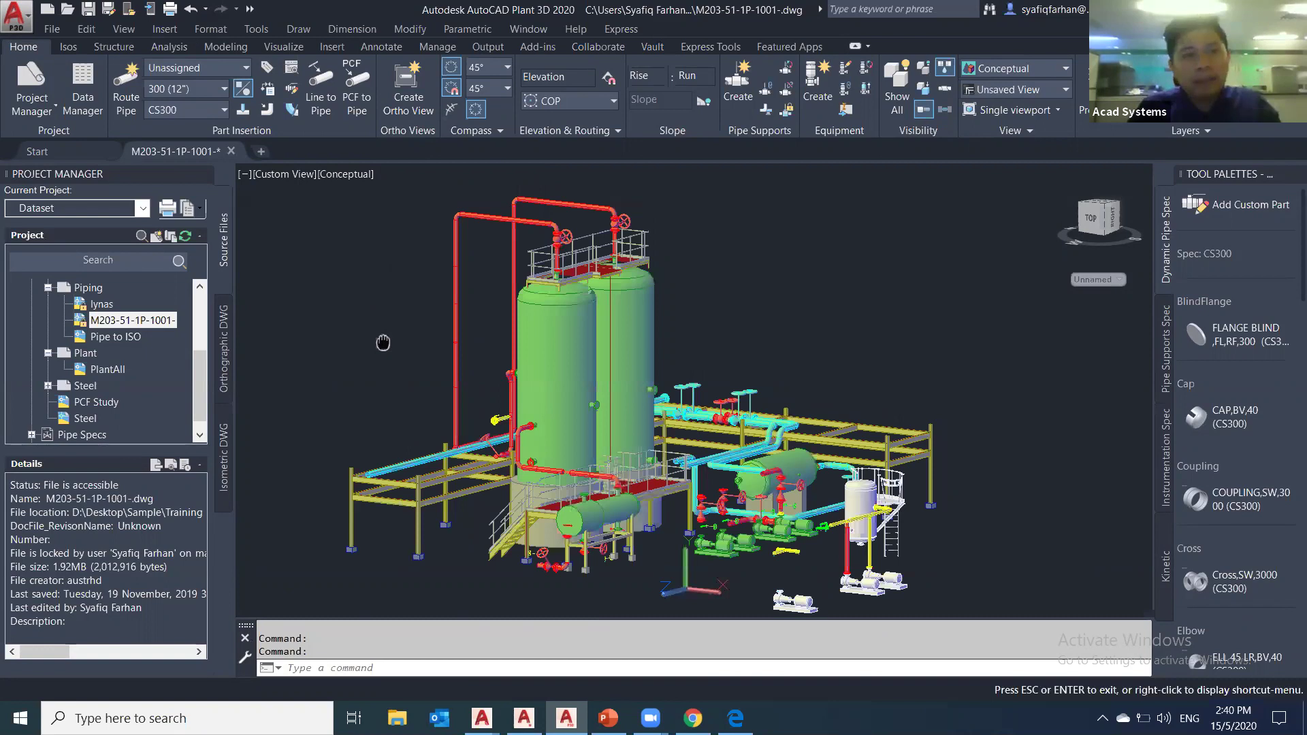
- Route a 300 (12") CS300 pipe about 2422 out from the tall red pipe beside the tanks, turning up to elevation about 7844
scroll(543, 479, "up", 3)
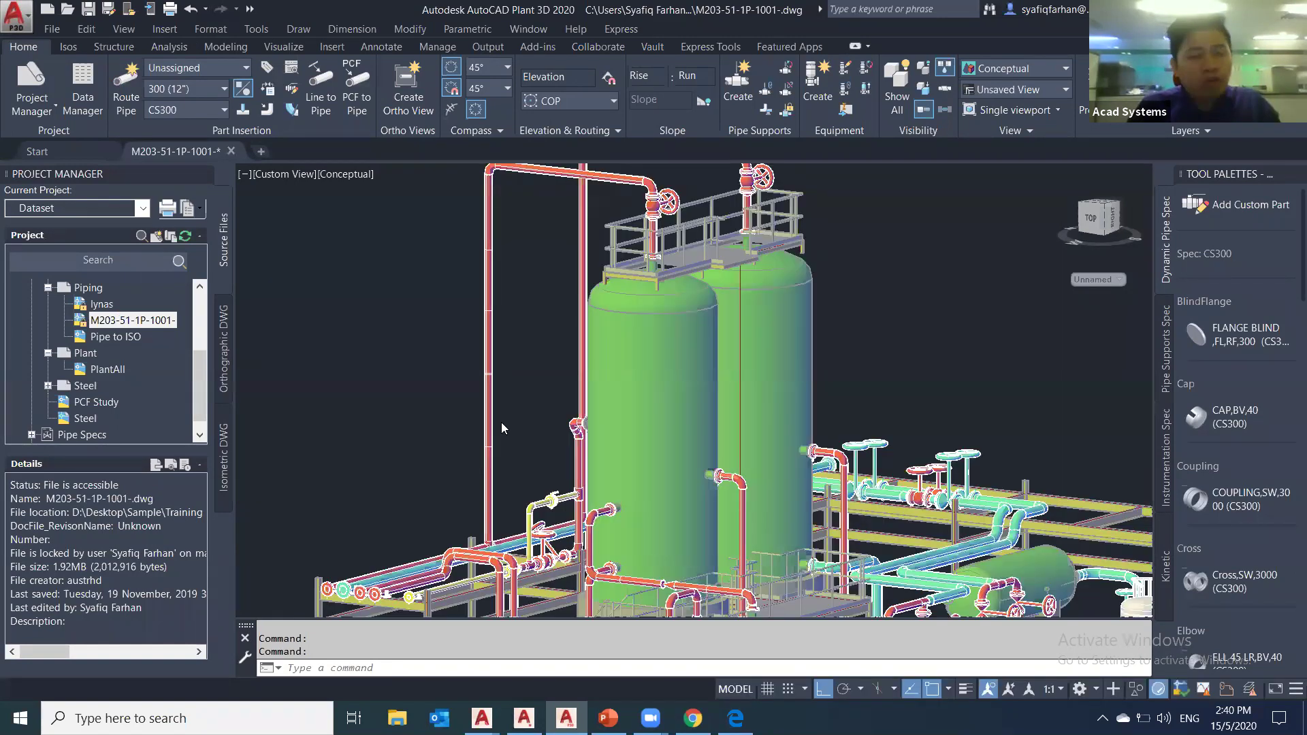
scroll(502, 423, "up", 3)
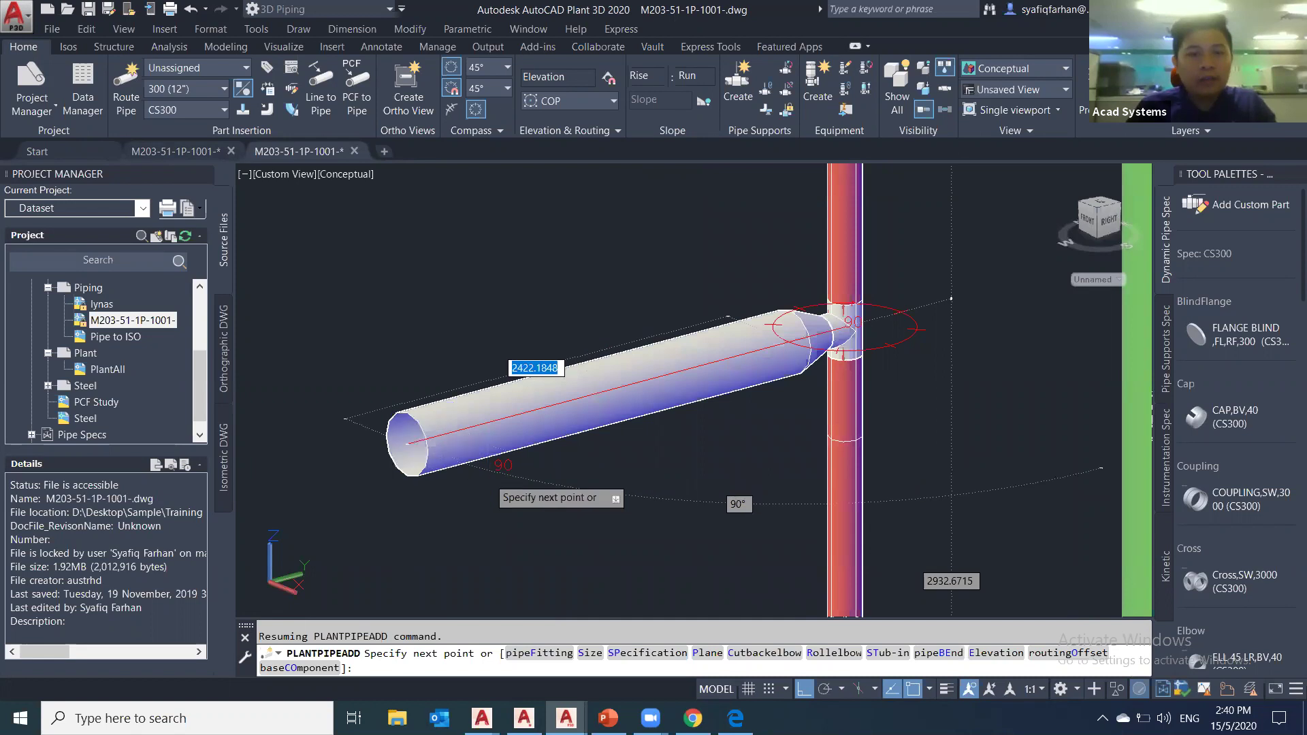
left_click(487, 476)
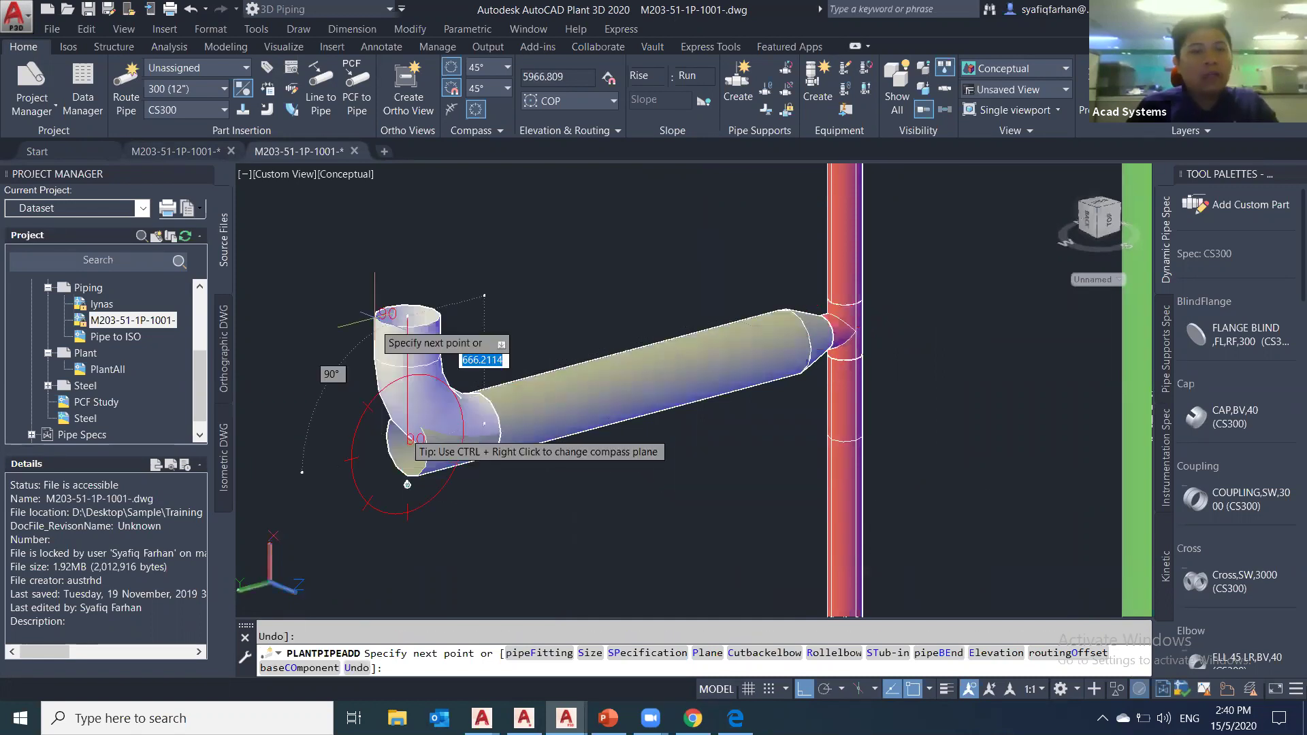
middle_click_drag(375, 315, 358, 485)
left_click(383, 247)
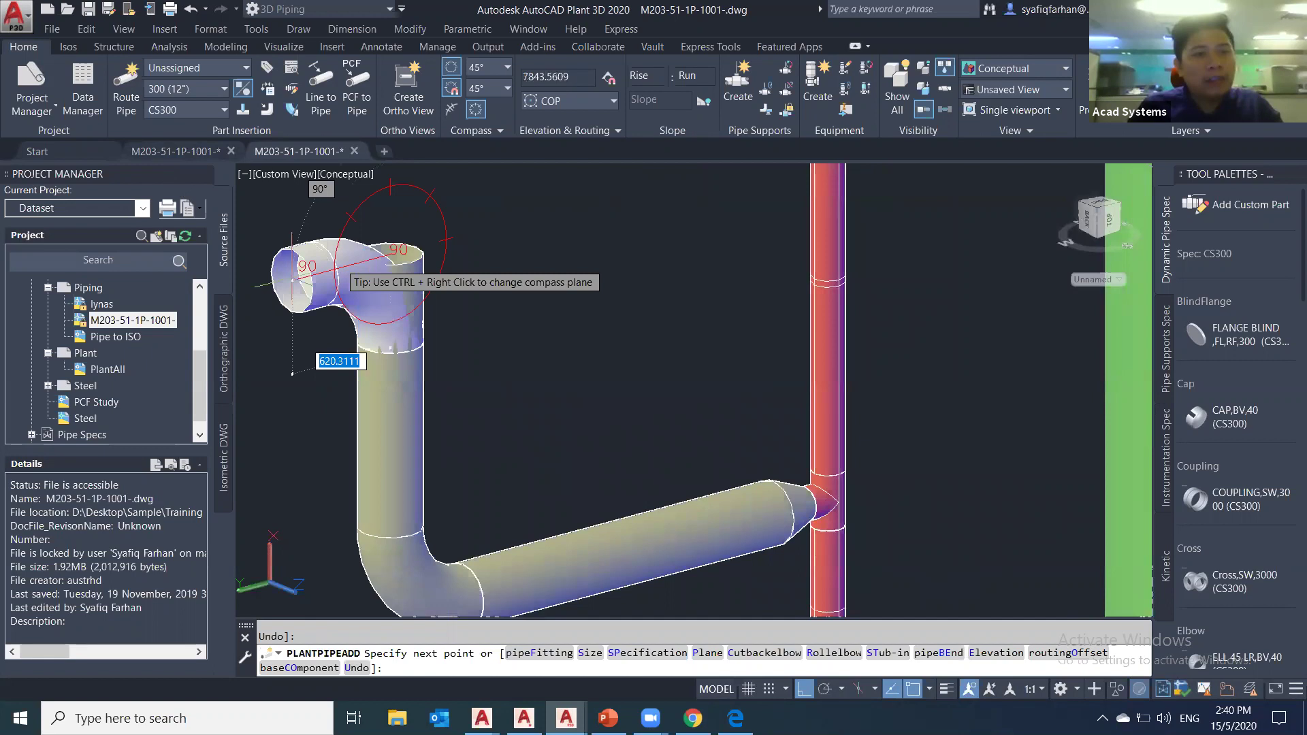
- Extend the open upper end of the new pipe straight up to elevation about 8911 at size 200 (8")
key("Escape")
key("Return")
left_click(390, 254)
middle_click_drag(381, 213, 383, 410)
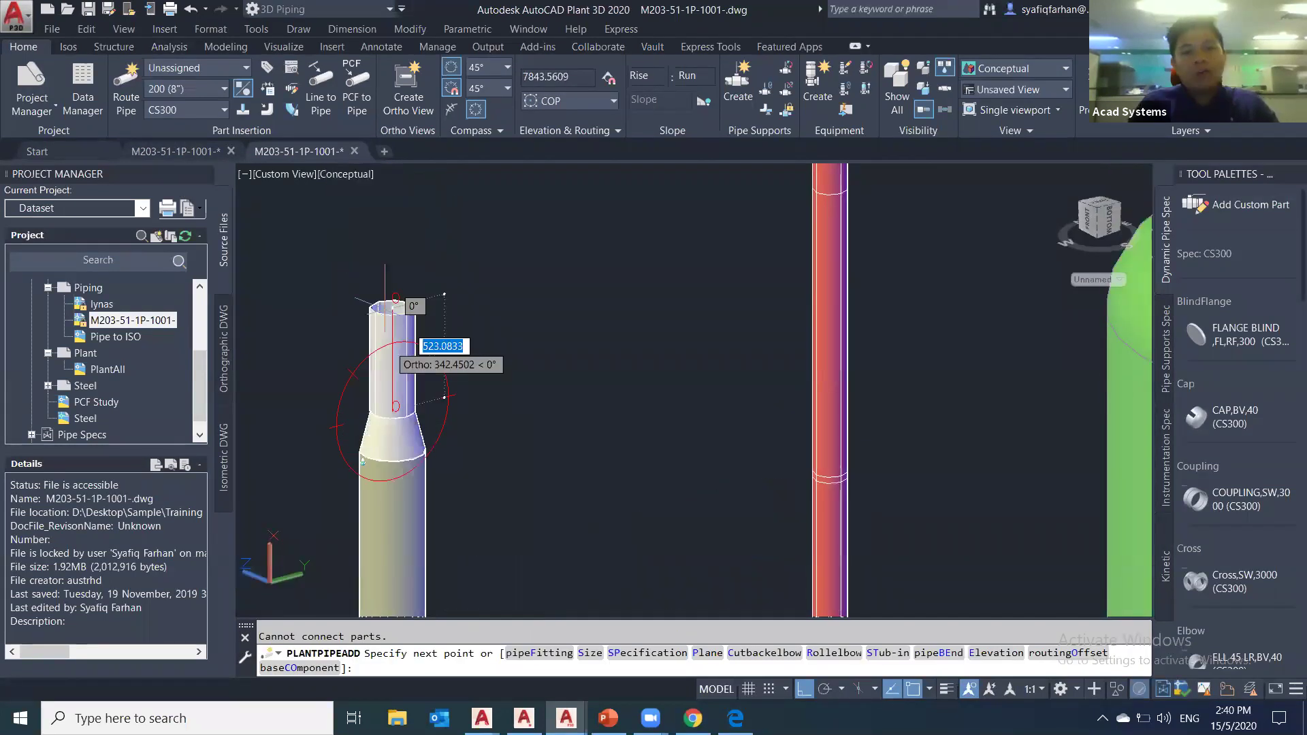
left_click(386, 252)
key("Escape")
scroll(408, 355, "down", 5)
scroll(484, 434, "up", 4)
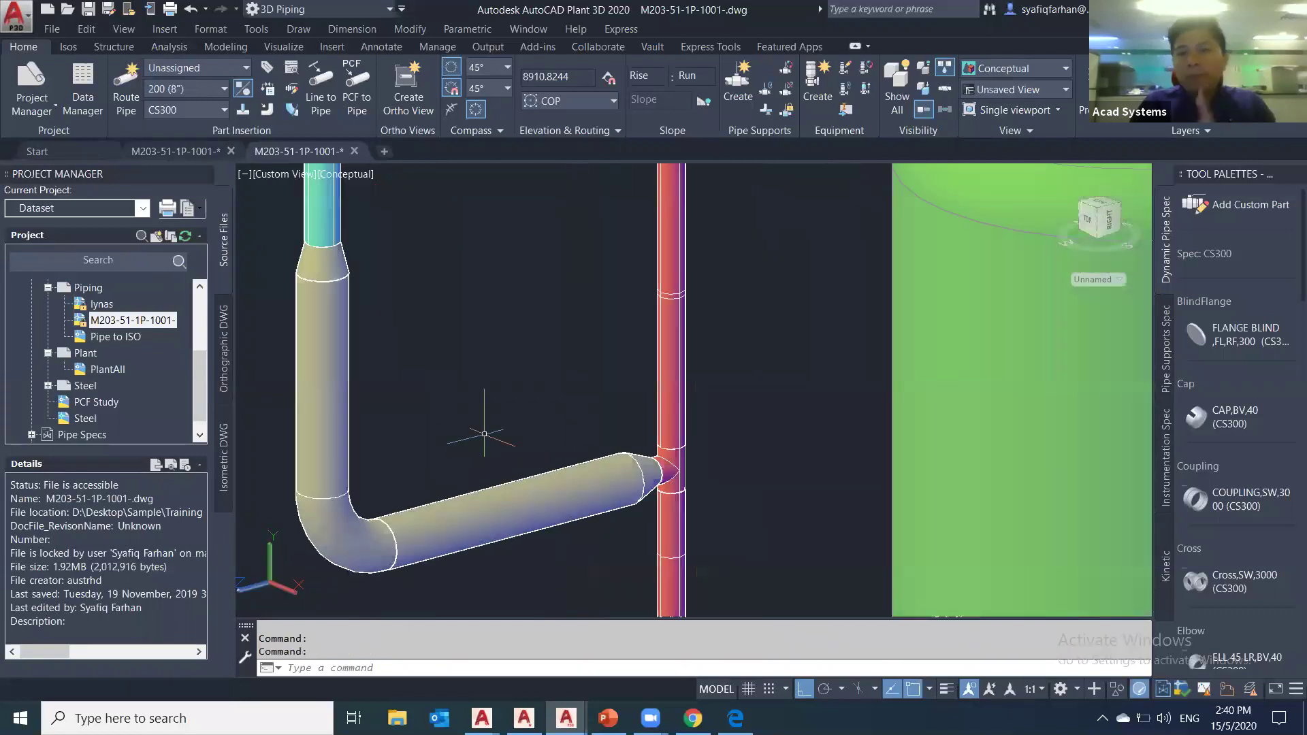
- Insert a flanged Ball Valve,FL,RF,300 (CS300) into the horizontal run of the new pipe
scroll(484, 434, "down", 3)
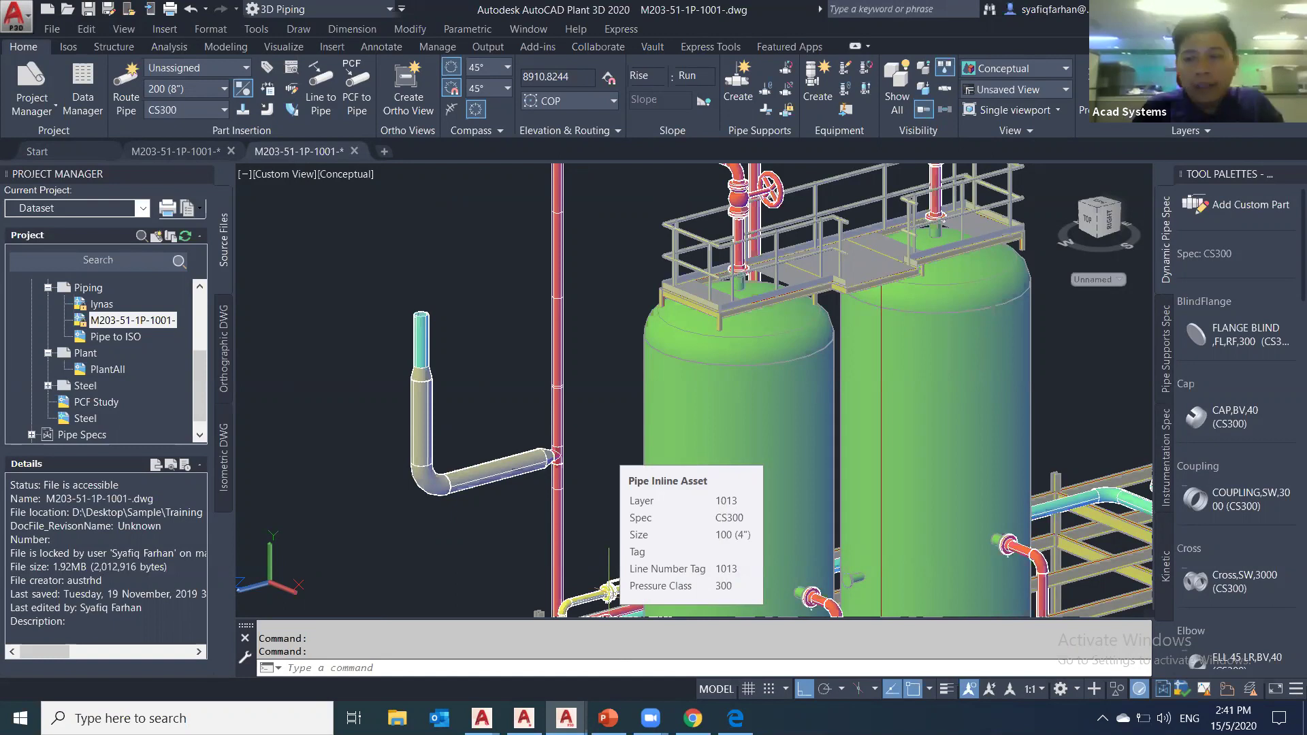
scroll(513, 521, "up", 3)
scroll(1257, 496, "down", 5)
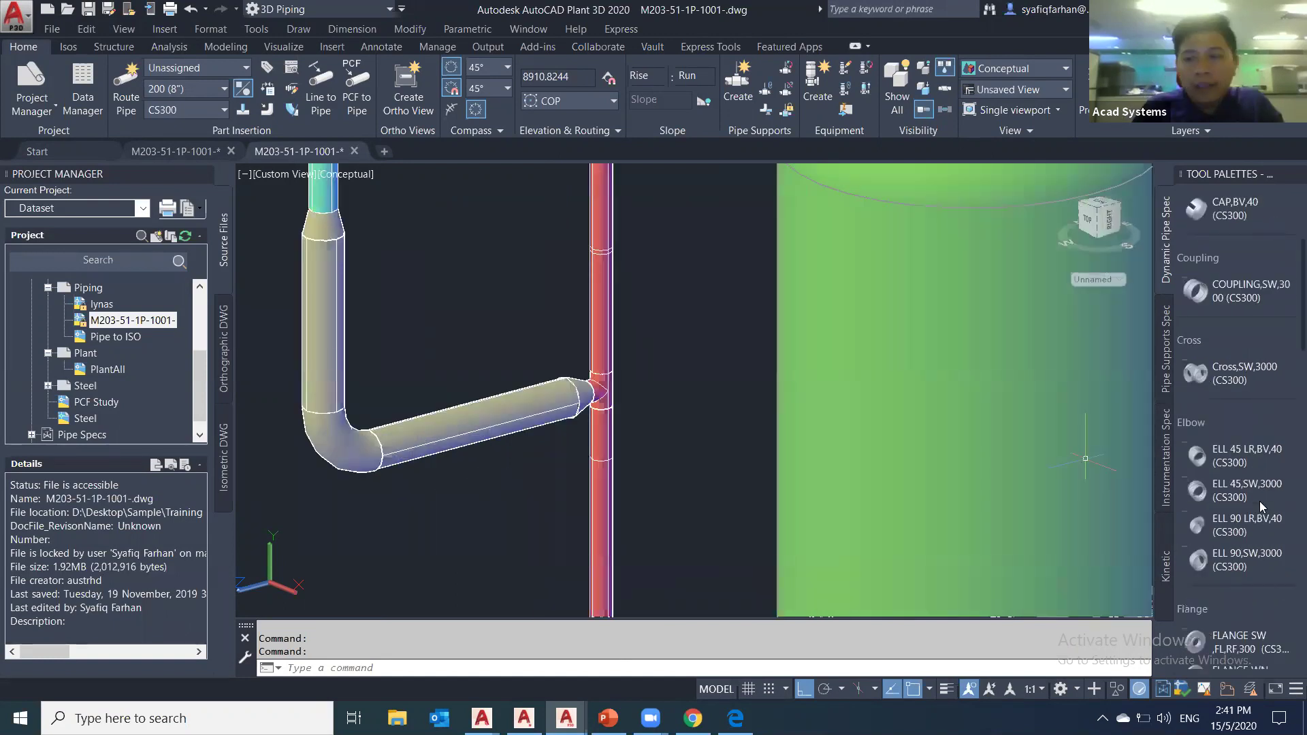
scroll(1230, 594, "down", 5)
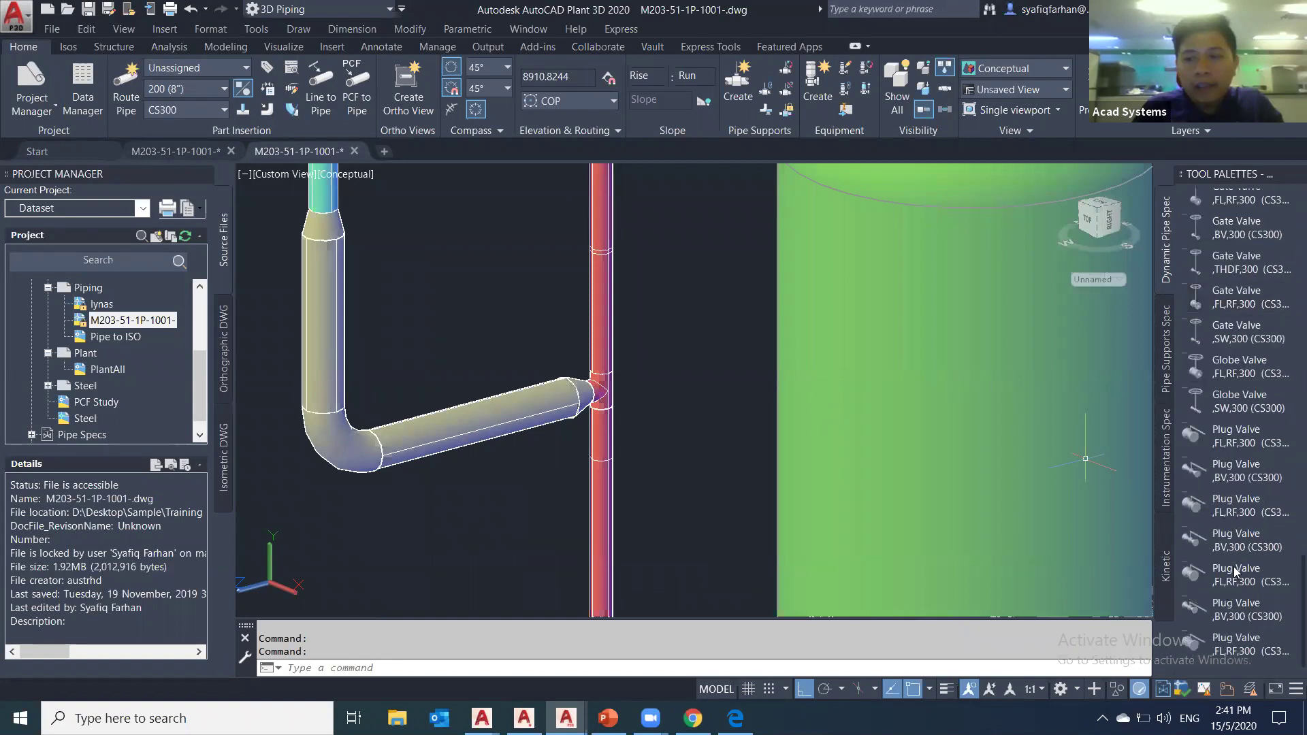
scroll(1238, 271, "up", 5)
left_click(1238, 266)
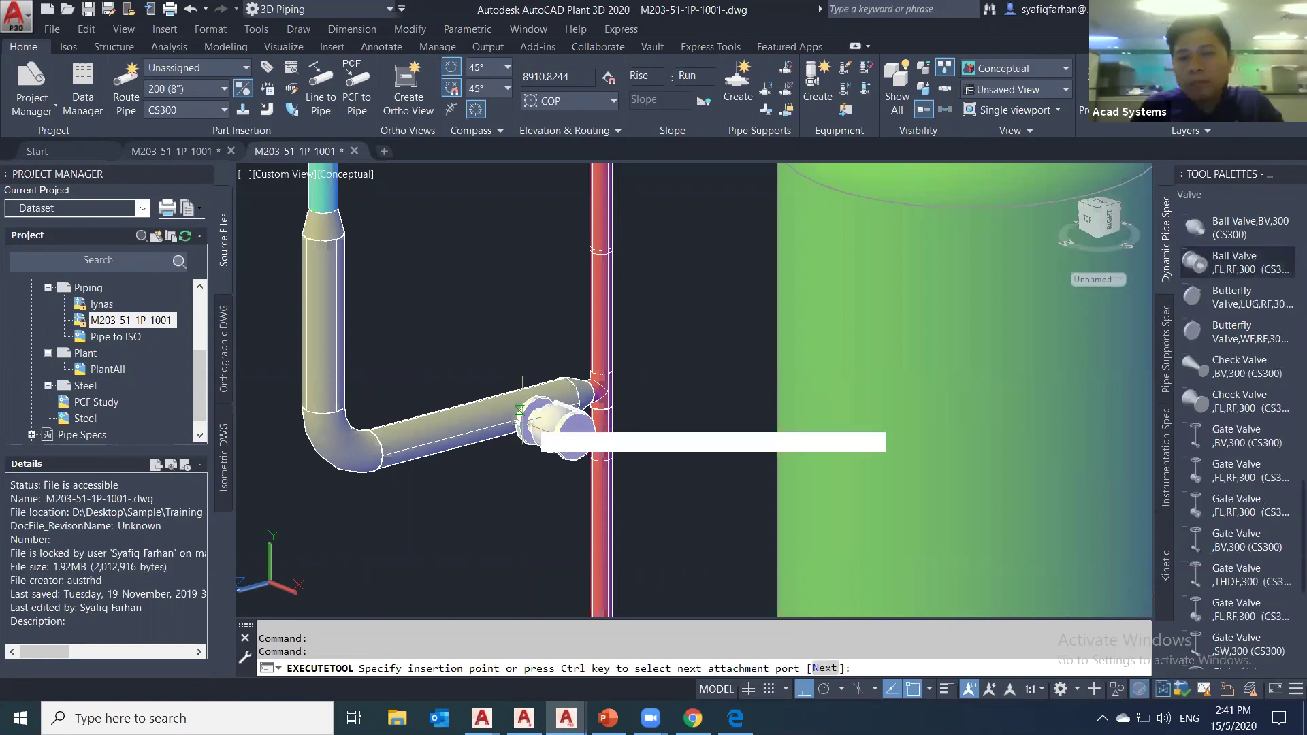
left_click(522, 411)
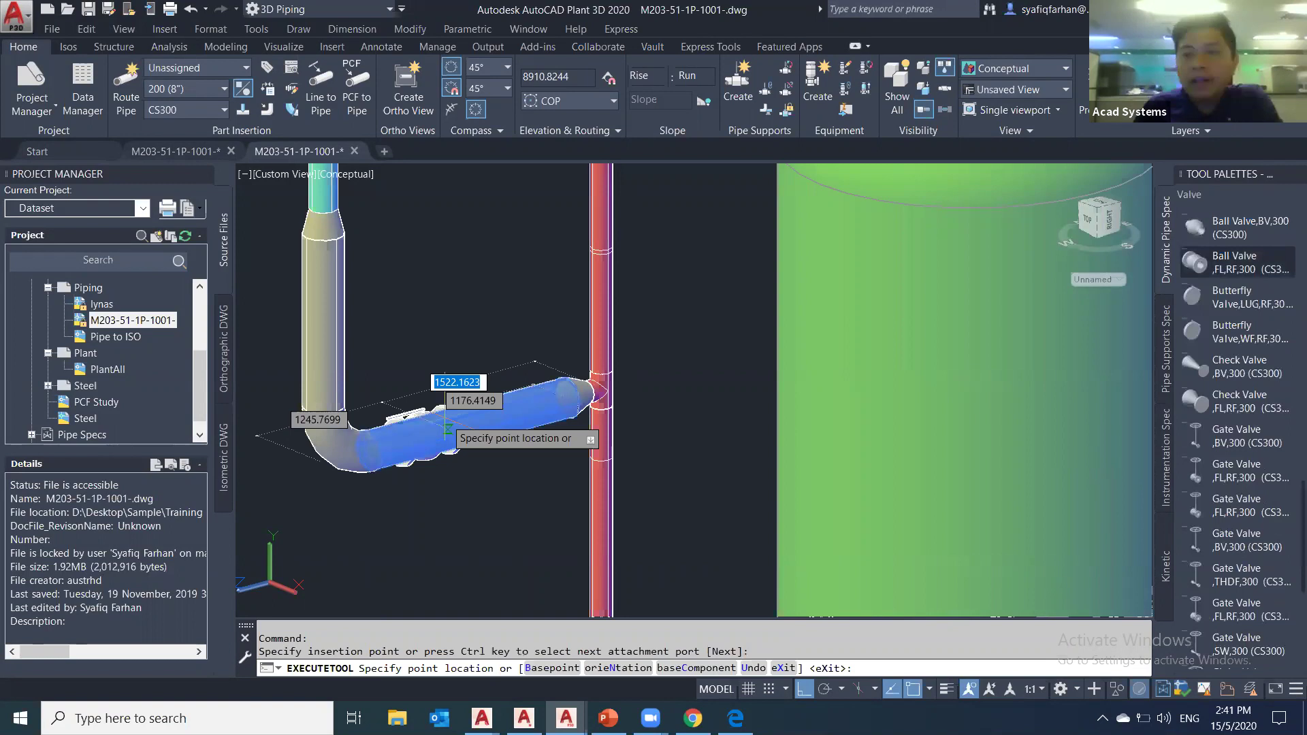
left_click(481, 420)
key("Escape")
key("Escape")
scroll(570, 486, "down", 2)
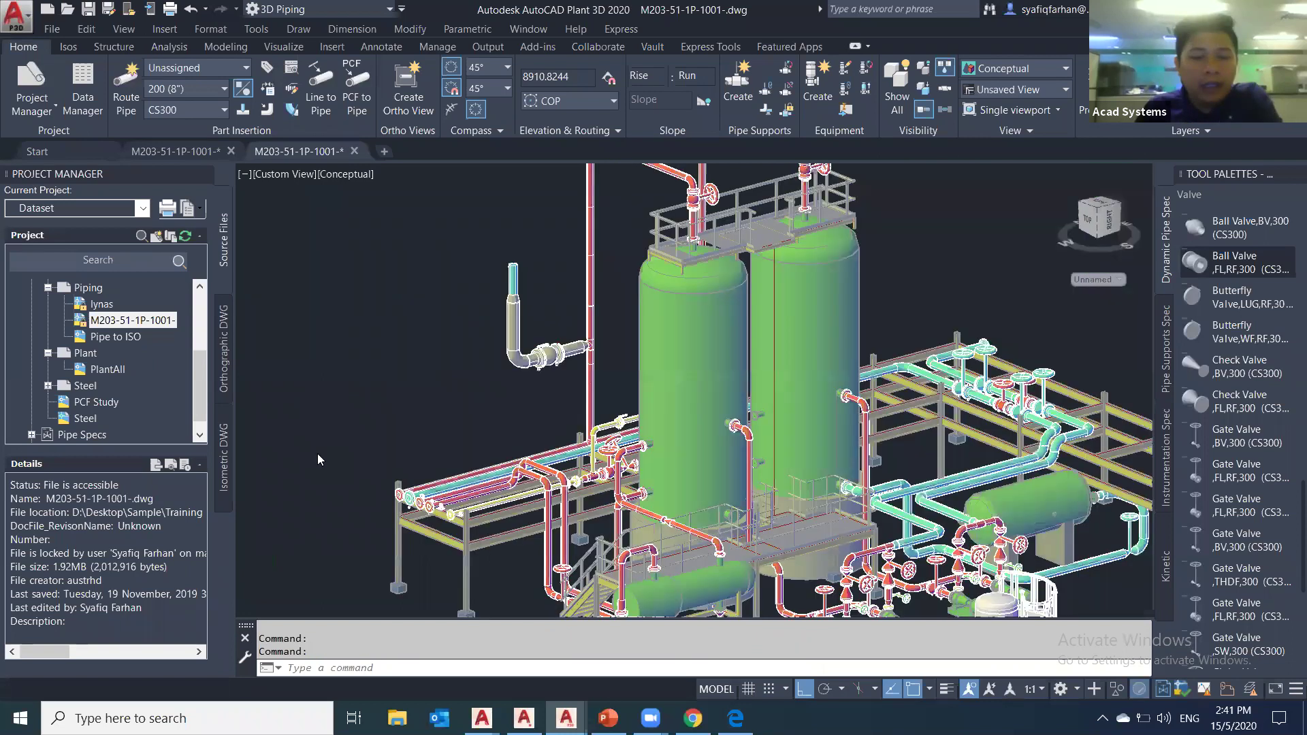
scroll(305, 435, "down", 3)
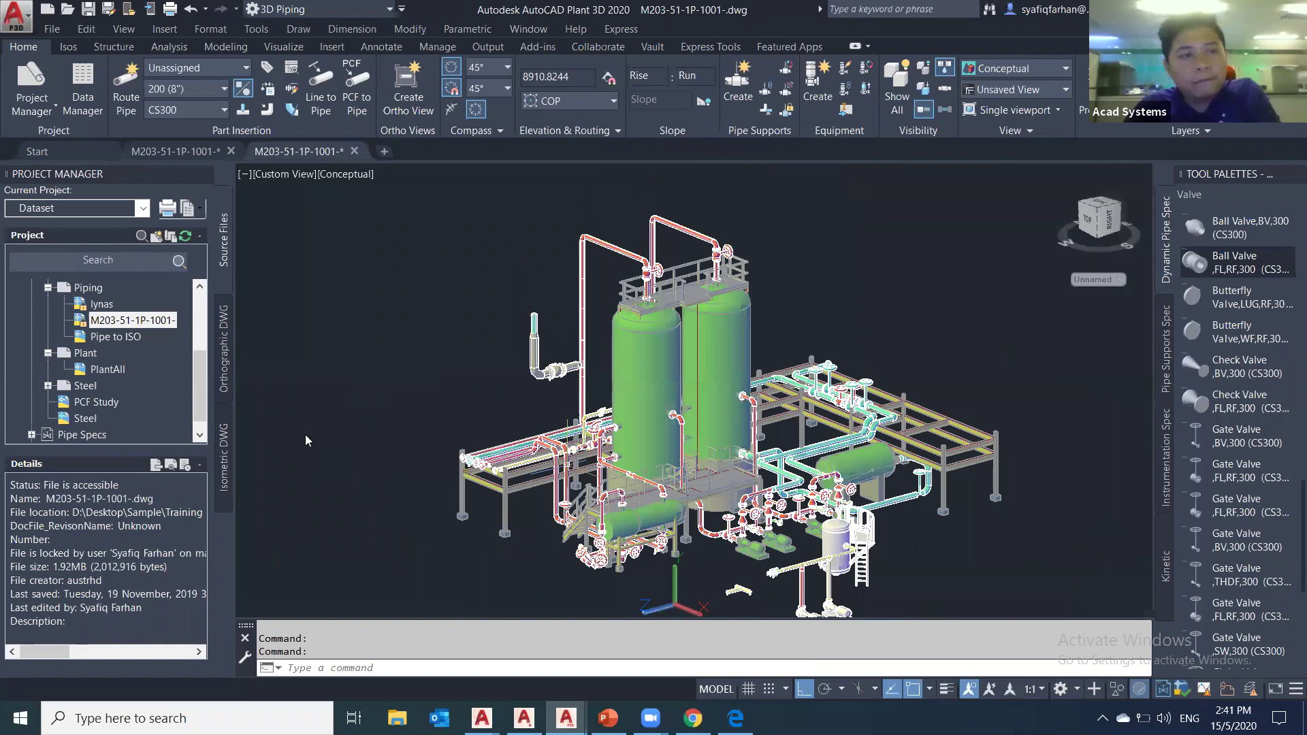
- Switch to the PowerPoint presentation and show slide 7, AutoCAD Web and Mobile Apps
key("alt+Tab")
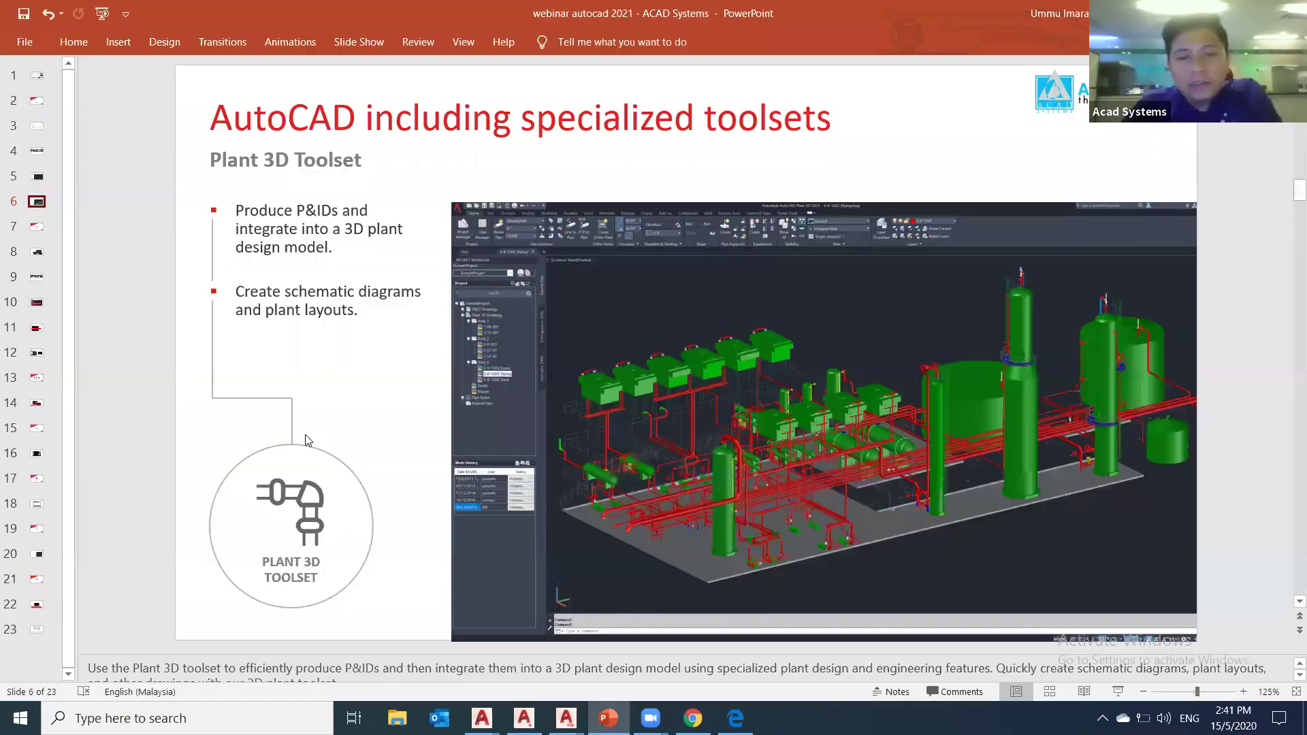
scroll(306, 436, "up", 4)
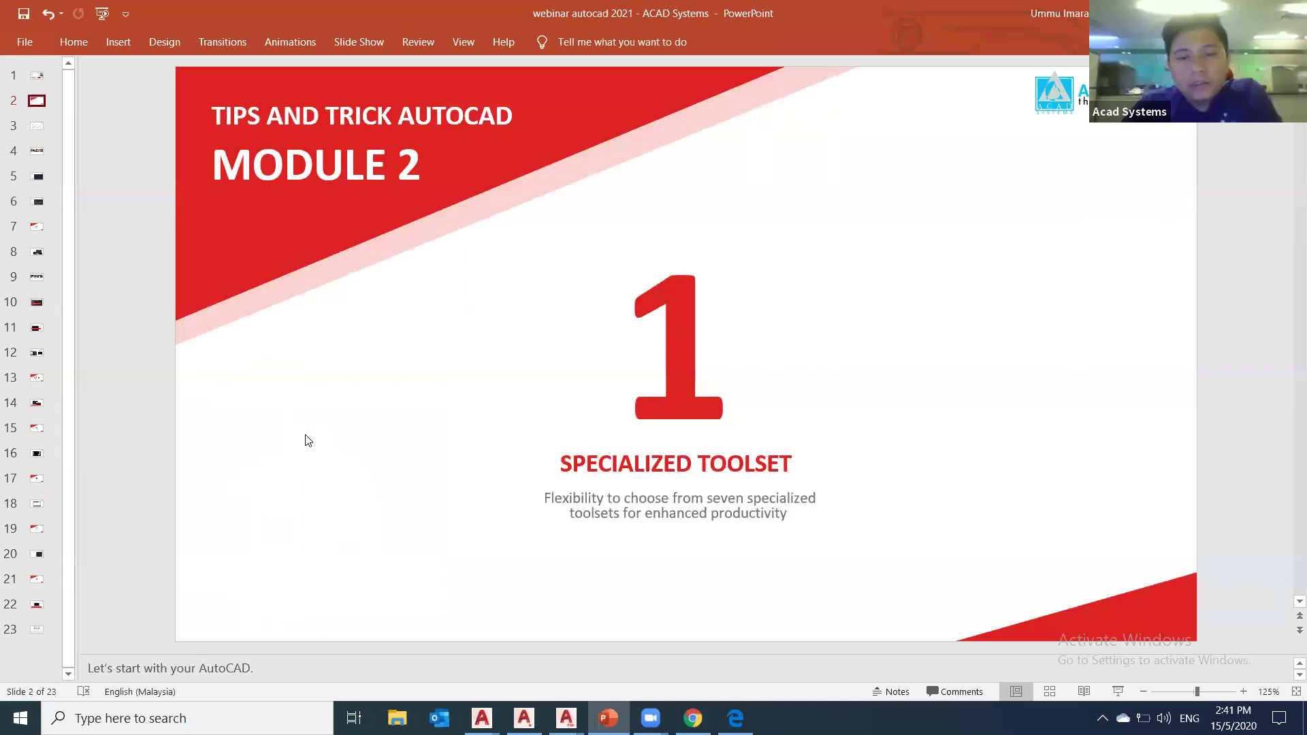
scroll(306, 439, "down", 4)
scroll(306, 440, "down", 1)
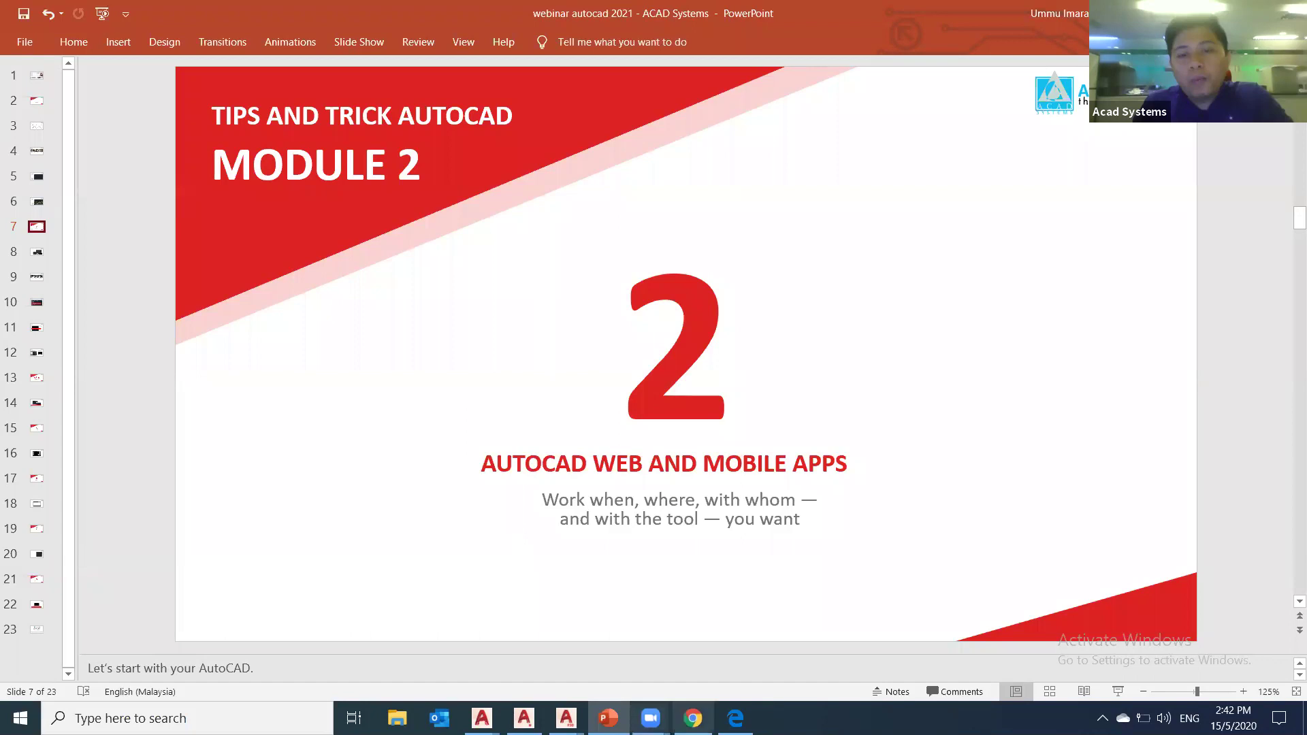
- Switch to Chrome and open web.autocad.com in a new browser tab
mouse_move(693, 718)
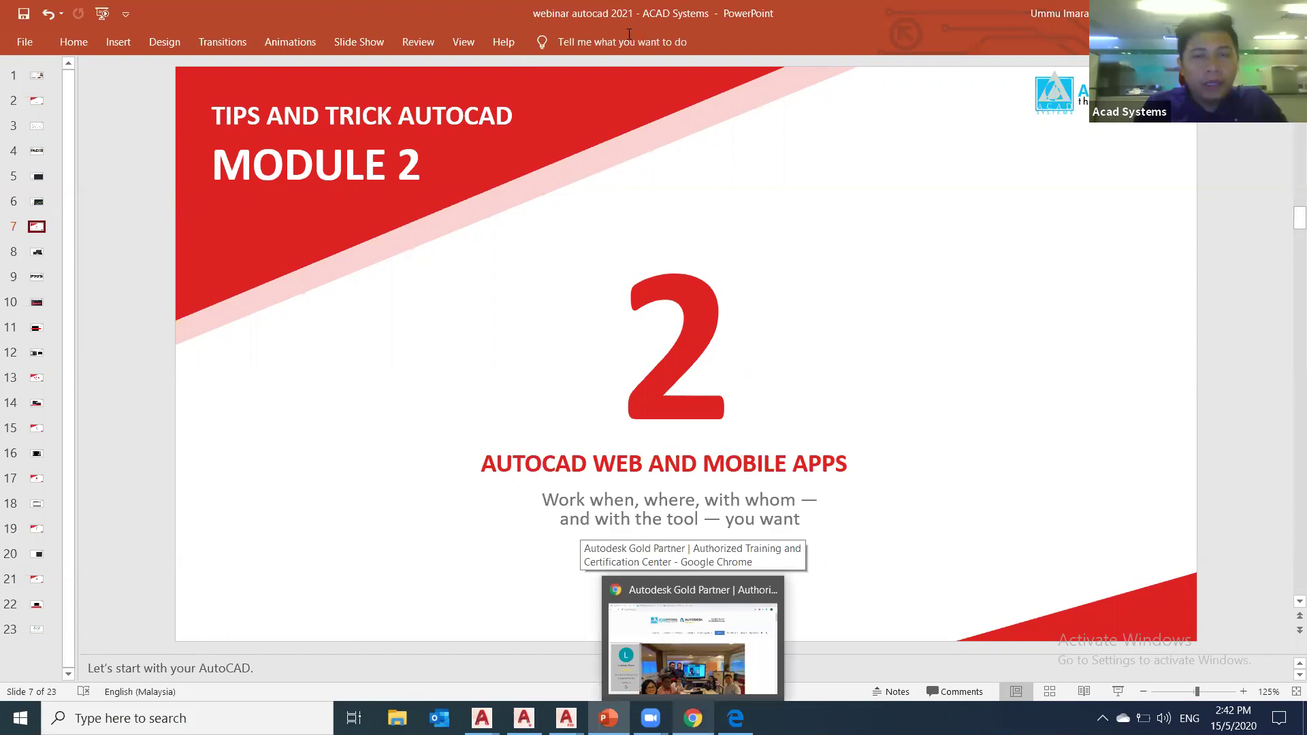
key("alt+Tab")
key("ctrl+t")
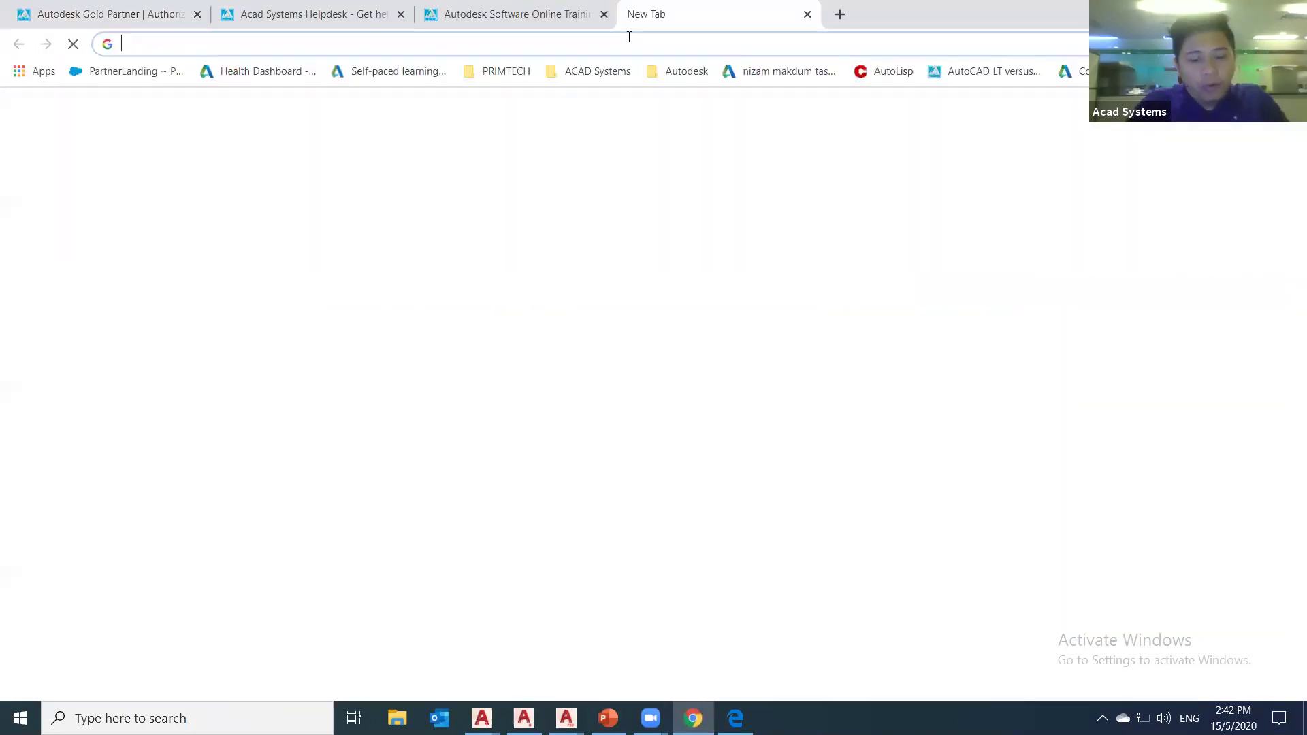
type("w")
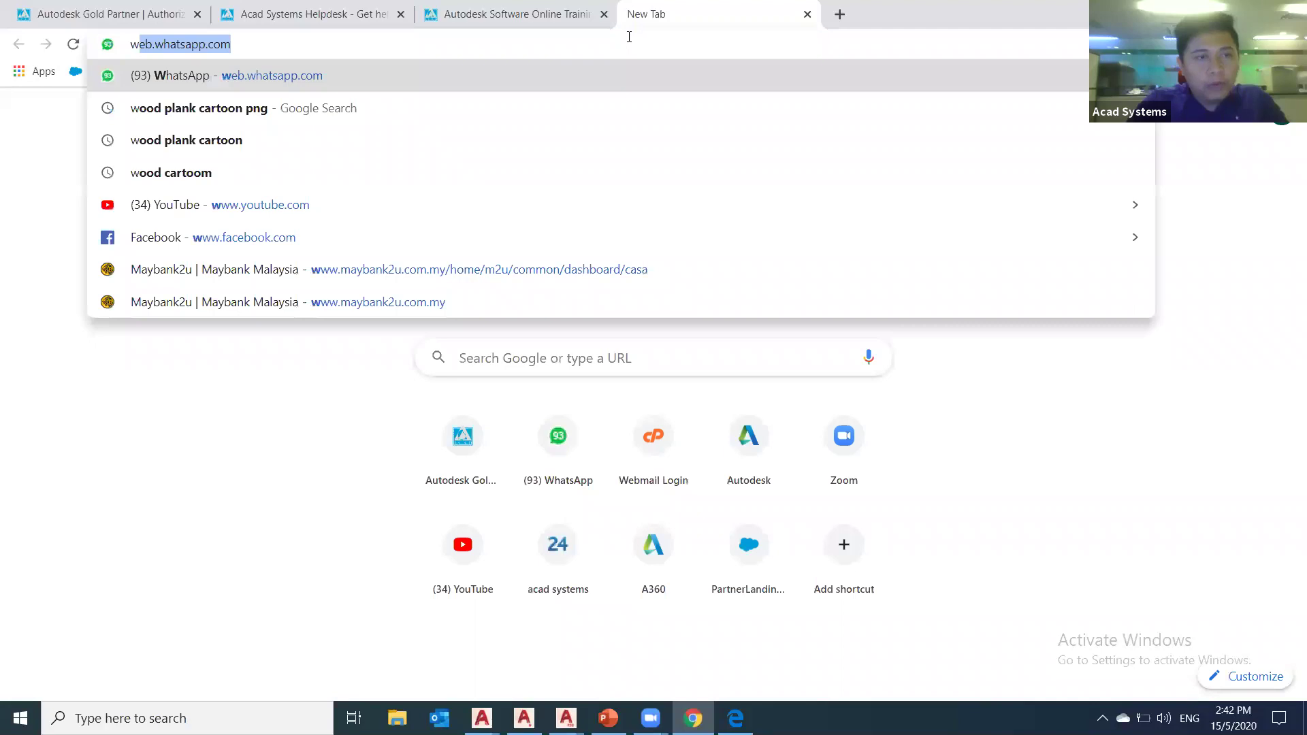
type("eb.a")
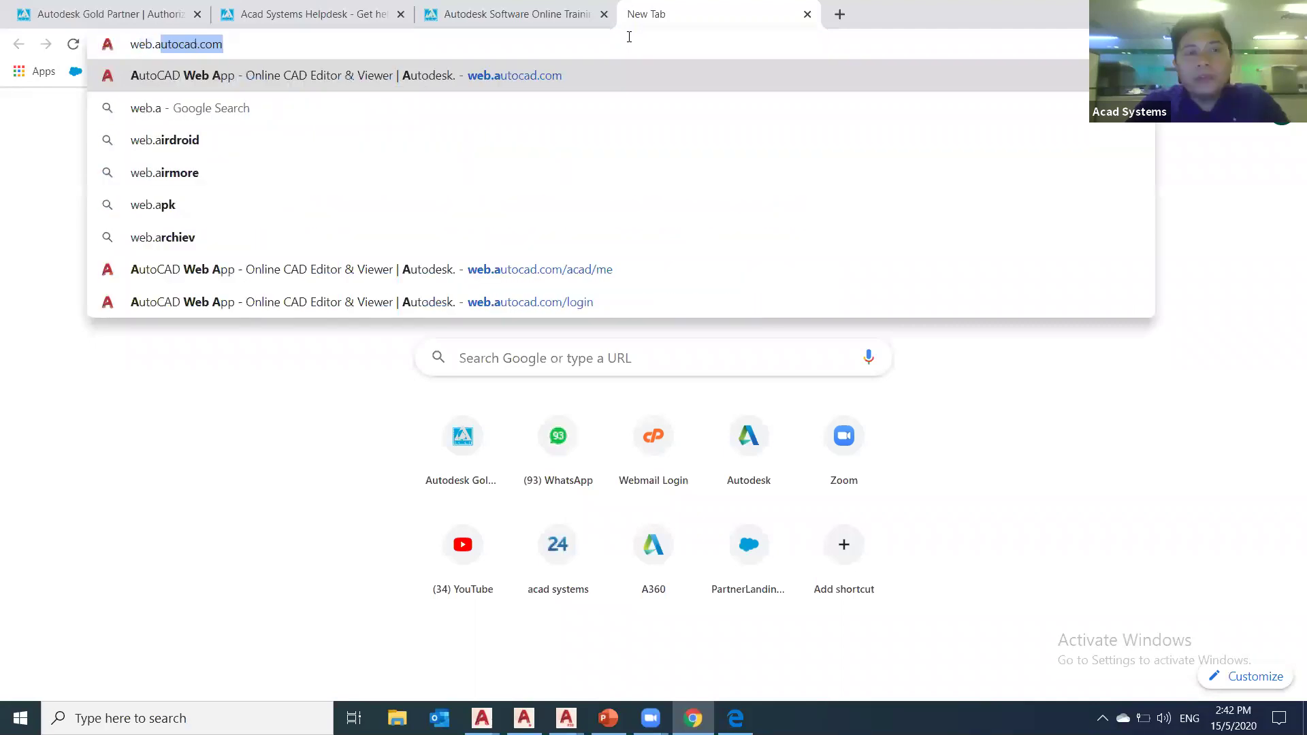
key("Return")
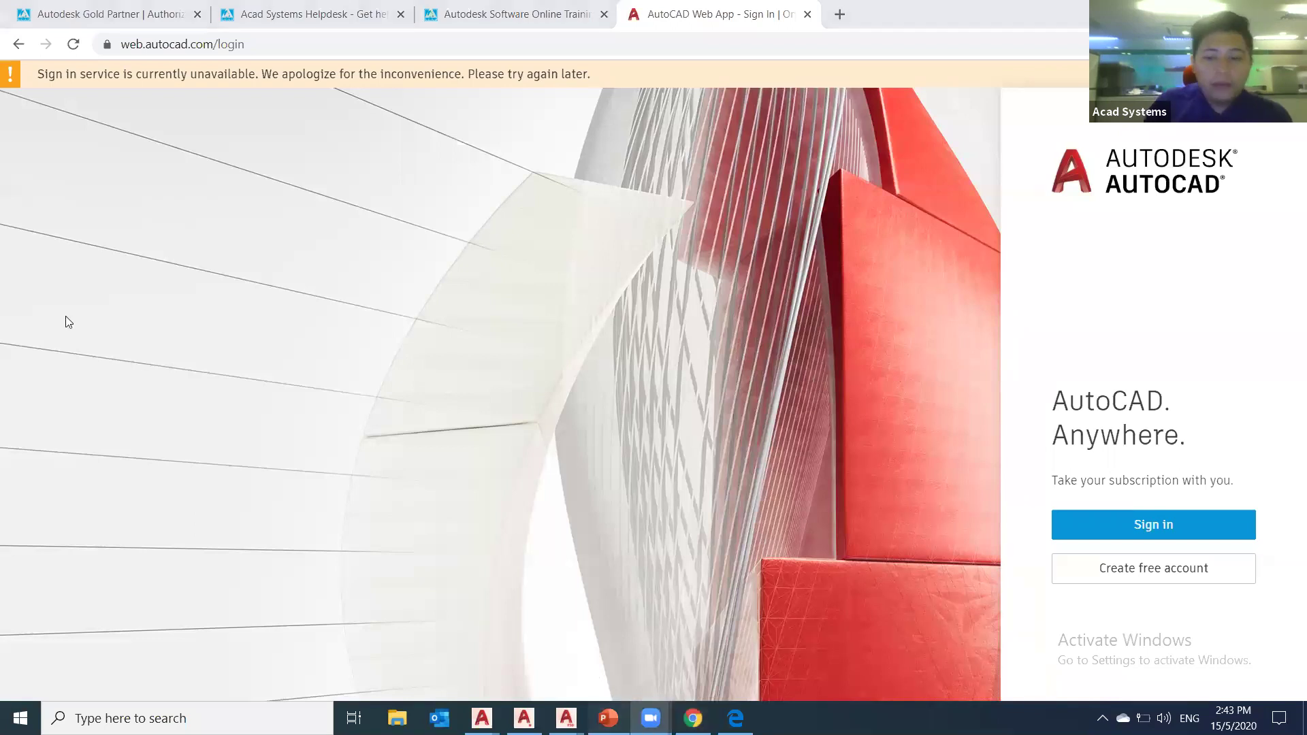
- Switch back to the PowerPoint presentation and show slide 8, AutoCAD on any device
key("alt+Tab")
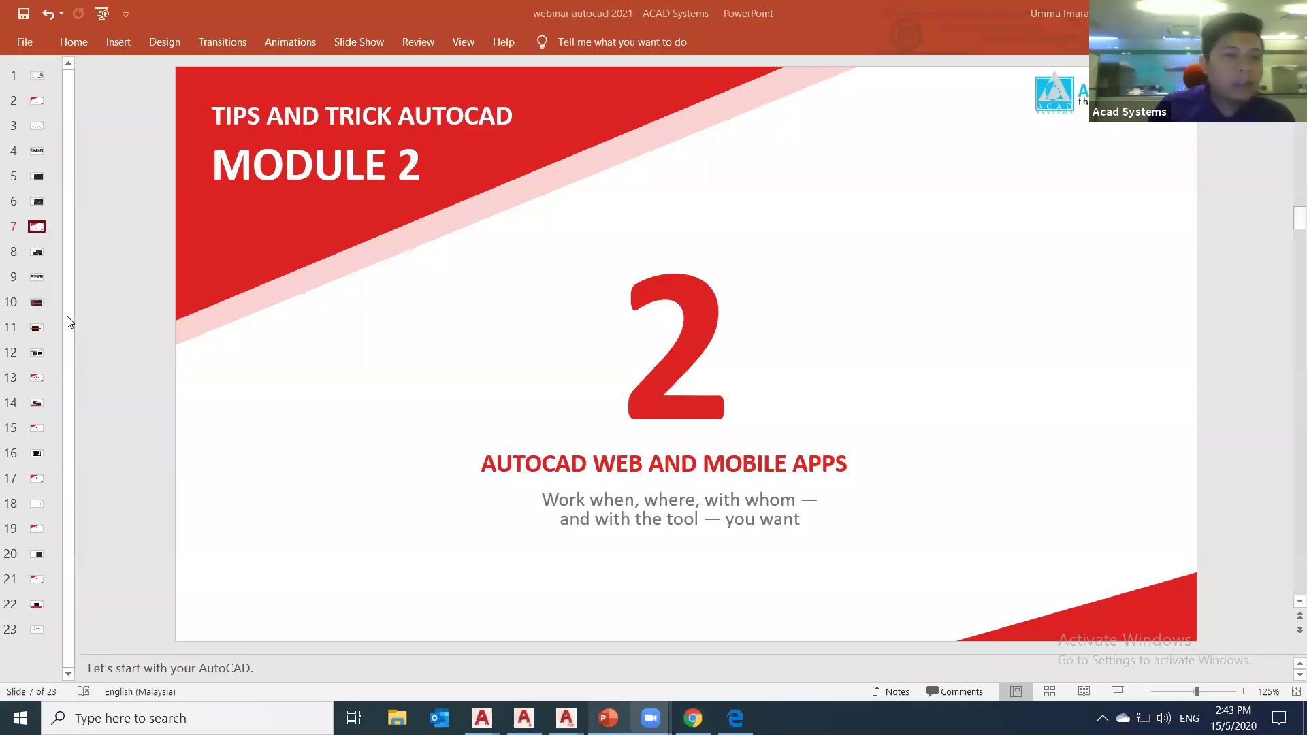
key("Down")
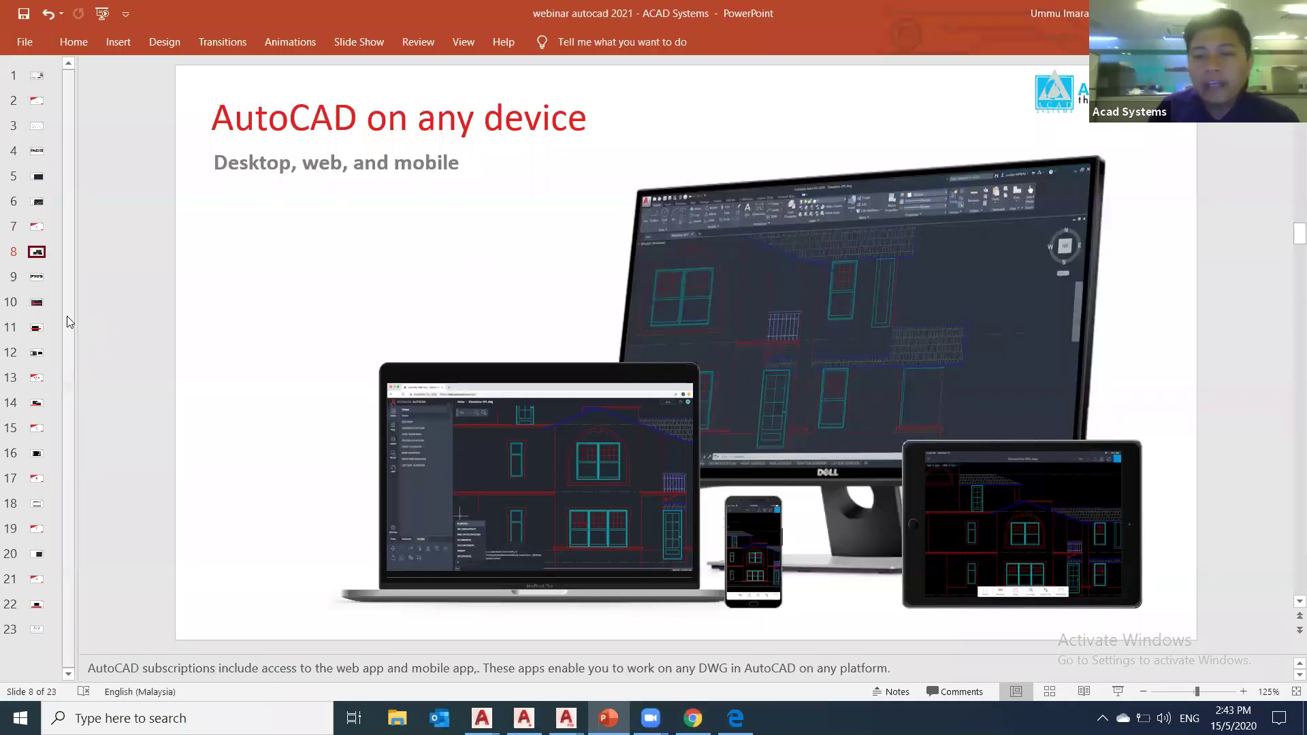
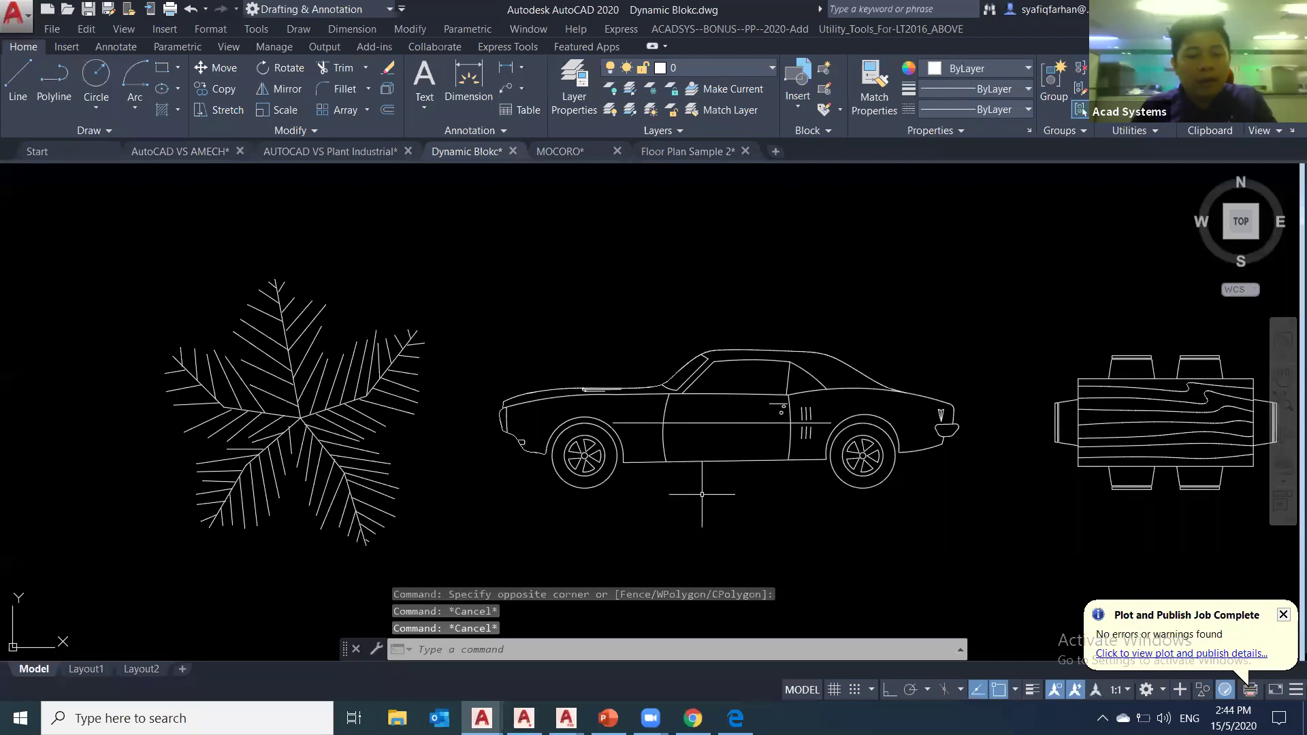
- Examine the car block and the linework of the dining table in the Dynamic Blokc drawing
scroll(701, 496, "up", 2)
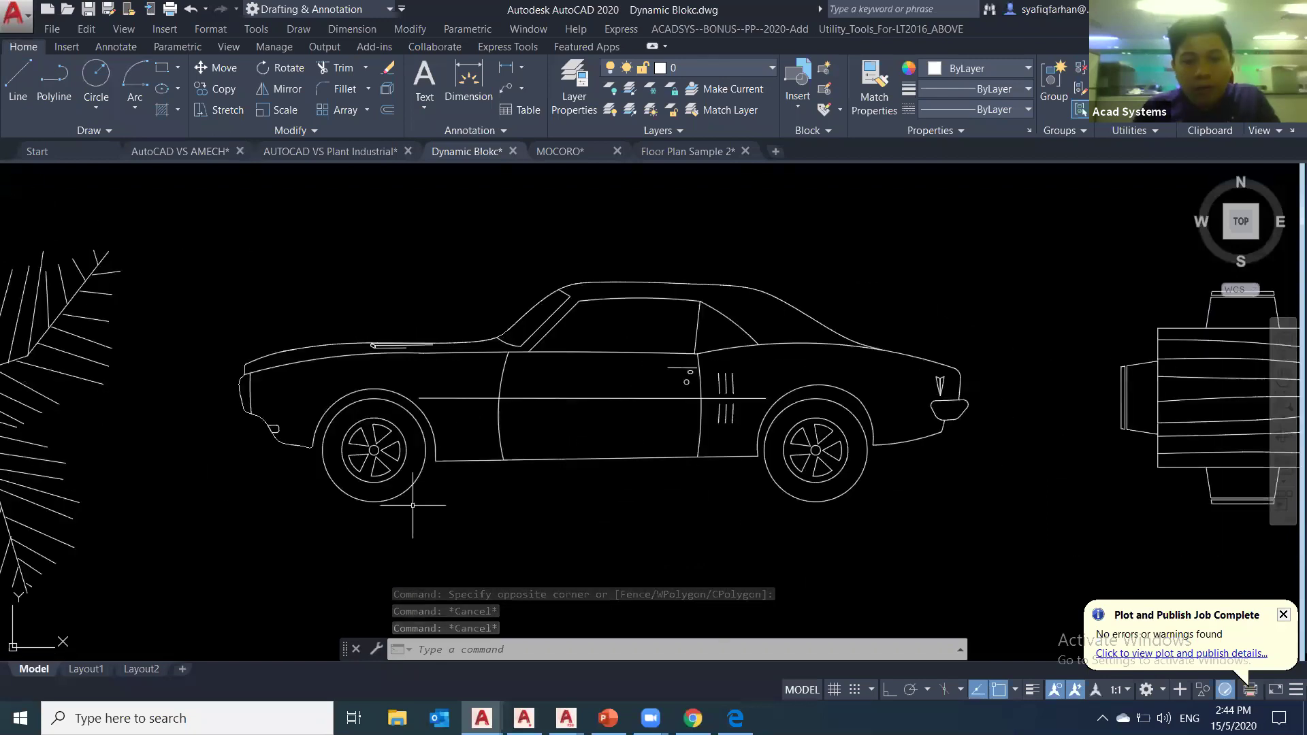
left_click(692, 524)
left_click(622, 442)
key("Escape")
key("Escape")
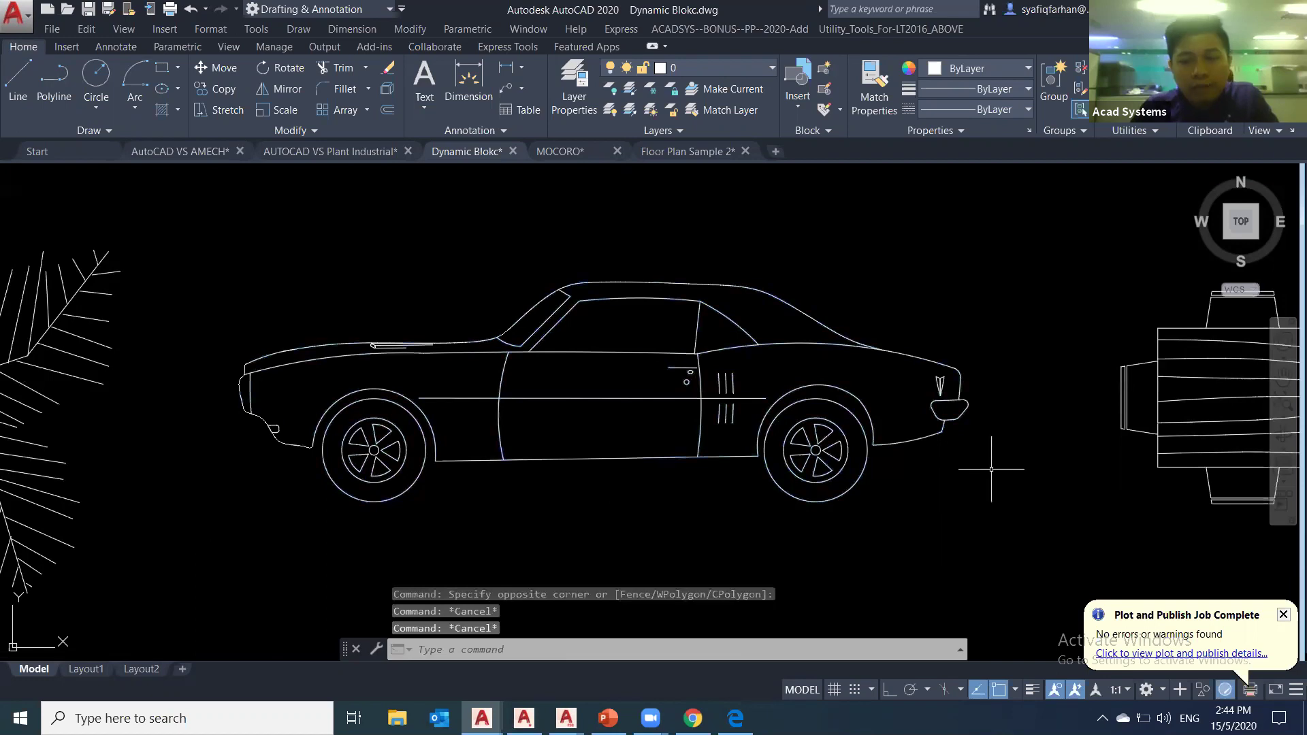
key("Escape")
middle_click_drag(999, 458, 899, 490)
scroll(879, 460, "up", 2)
left_click(893, 411)
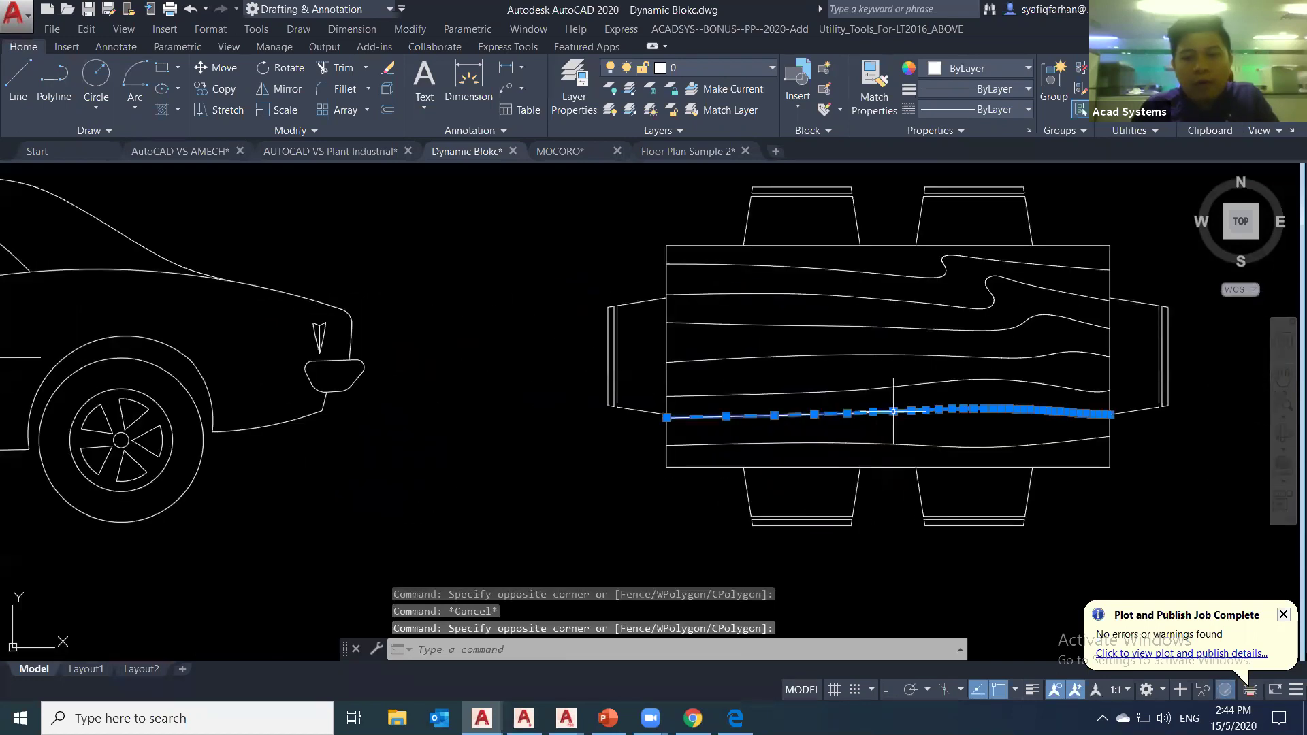
key("Escape")
left_click(920, 429)
key("Escape")
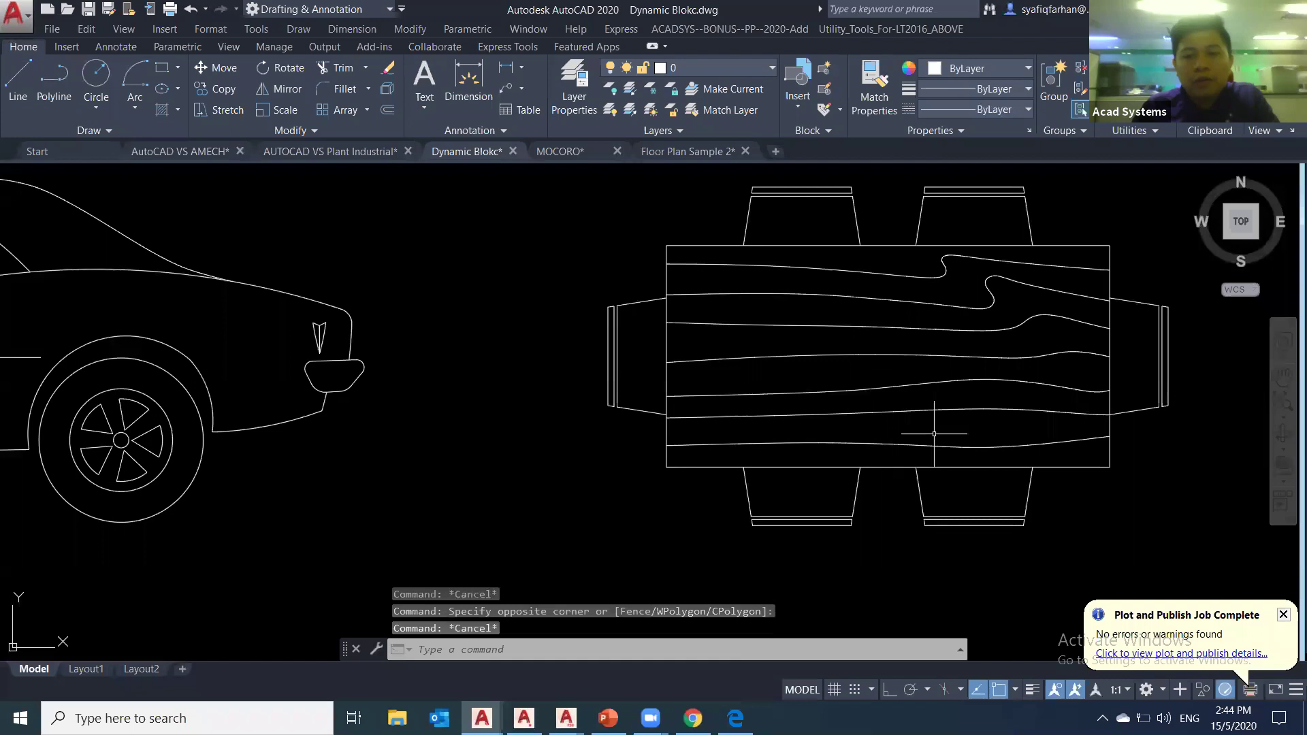
scroll(935, 441, "down", 2)
scroll(934, 441, "down", 2)
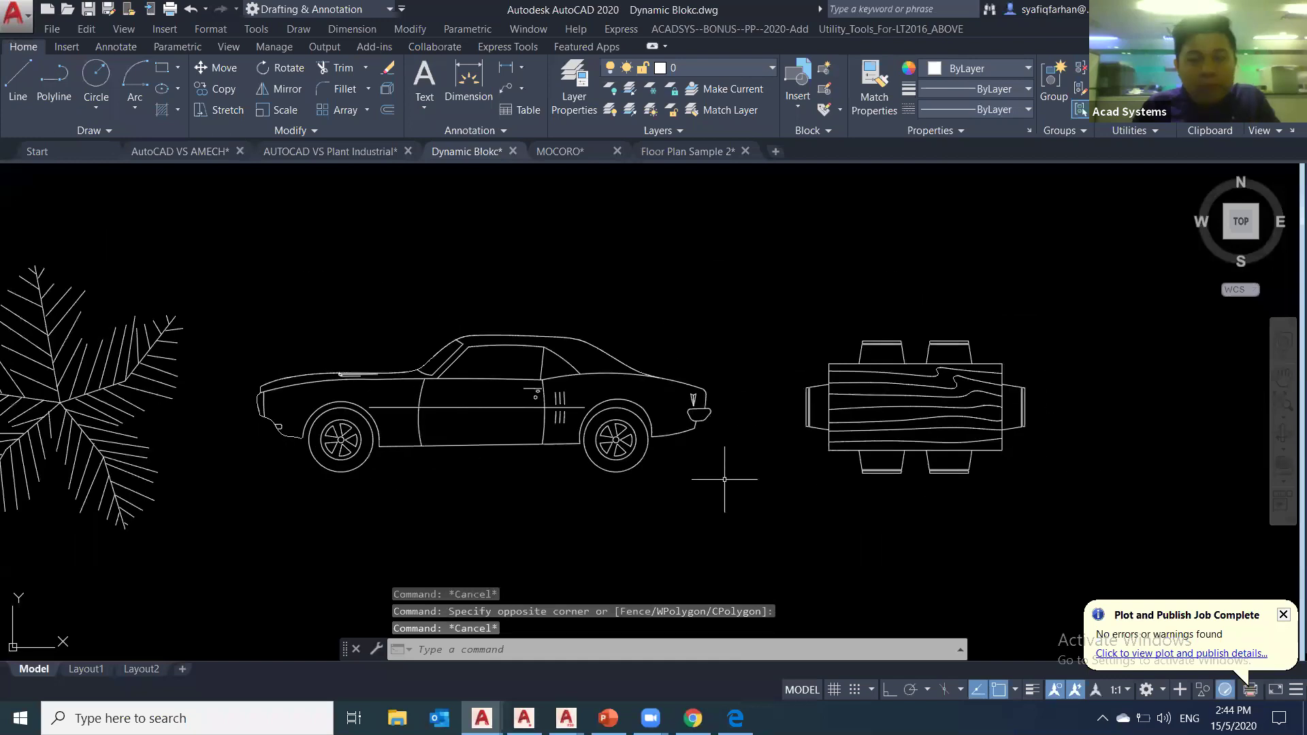
- Inspect the properties of the car block, and close the properties and clear the selection
left_click(673, 435)
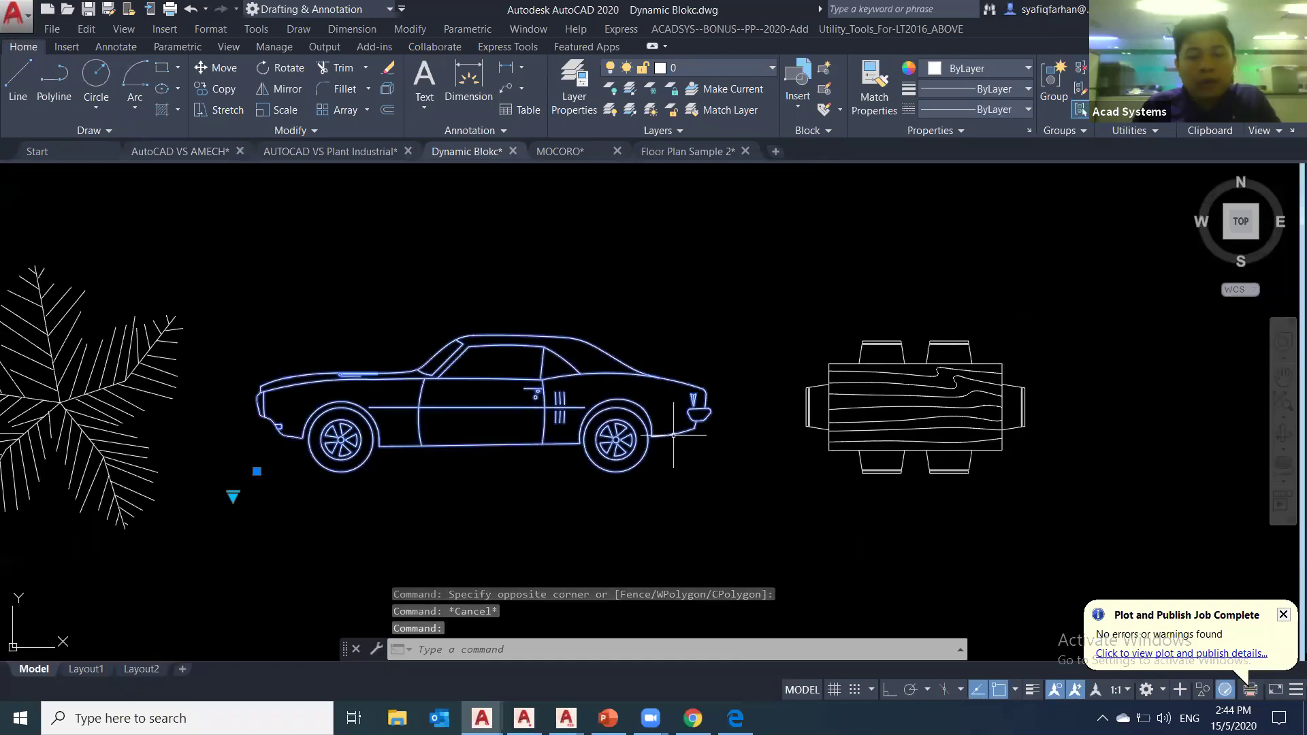
type("p")
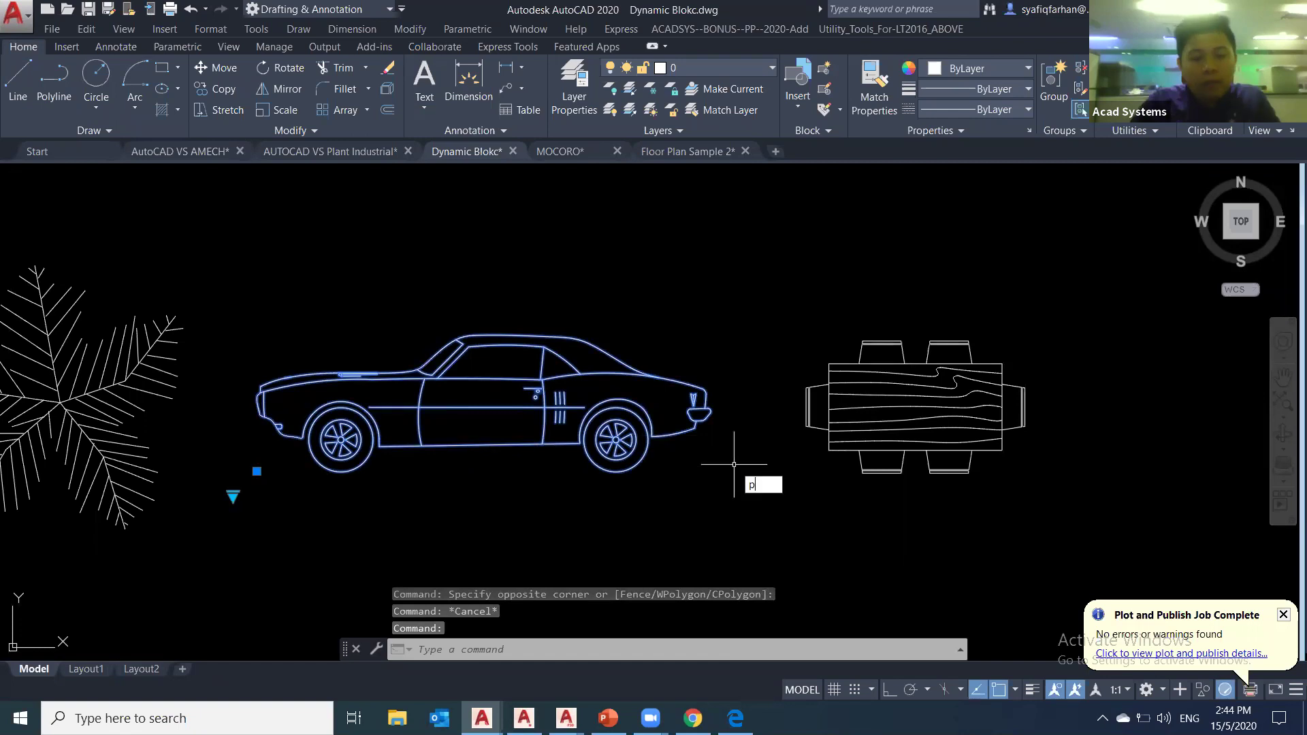
type("r")
key("Return")
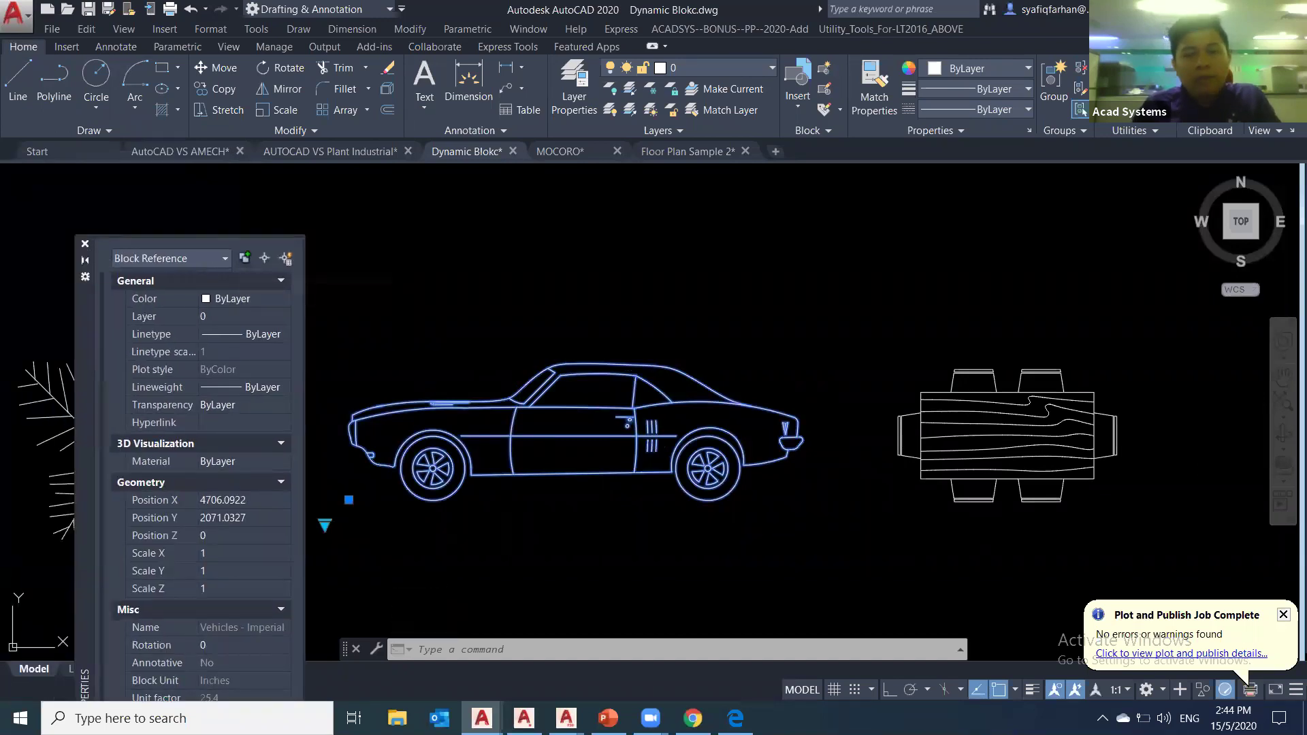
key("ctrl+1")
key("Escape")
key("Escape")
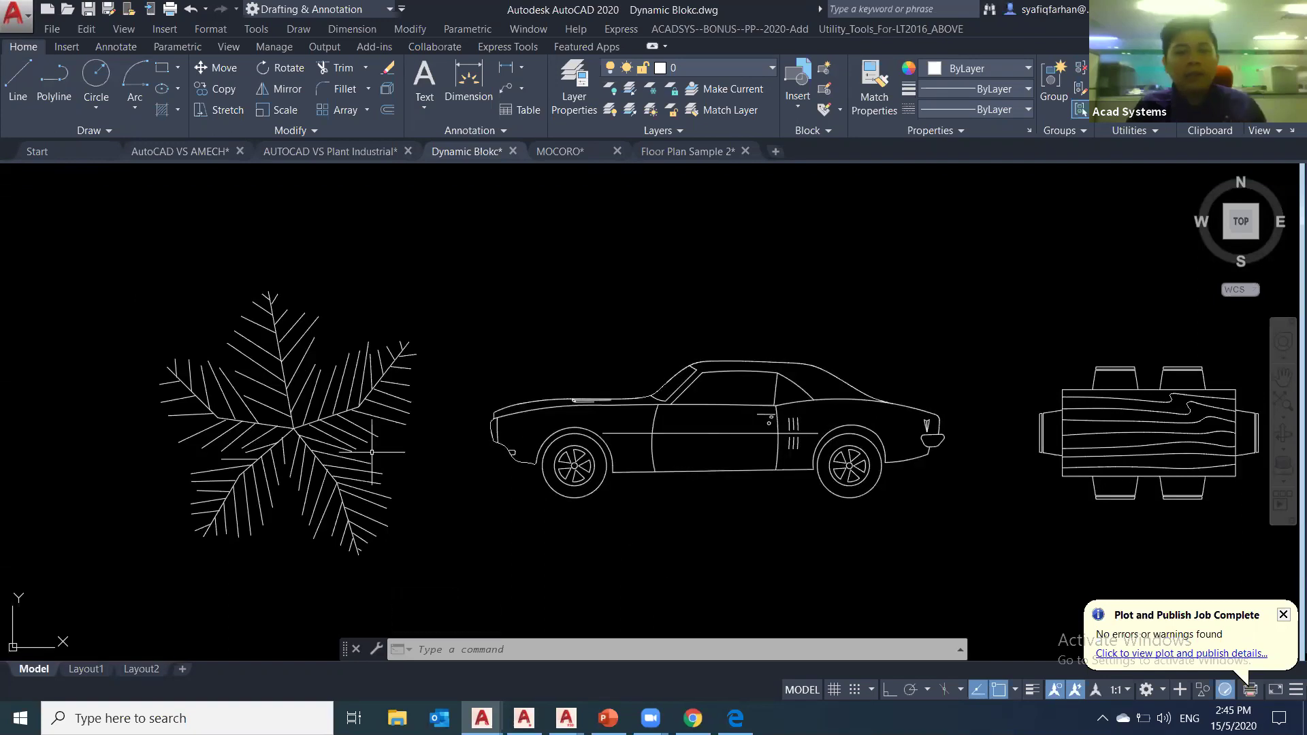
- Change the dynamic tree block beside the car from its plan view to the palm tree in elevation
left_click(331, 433)
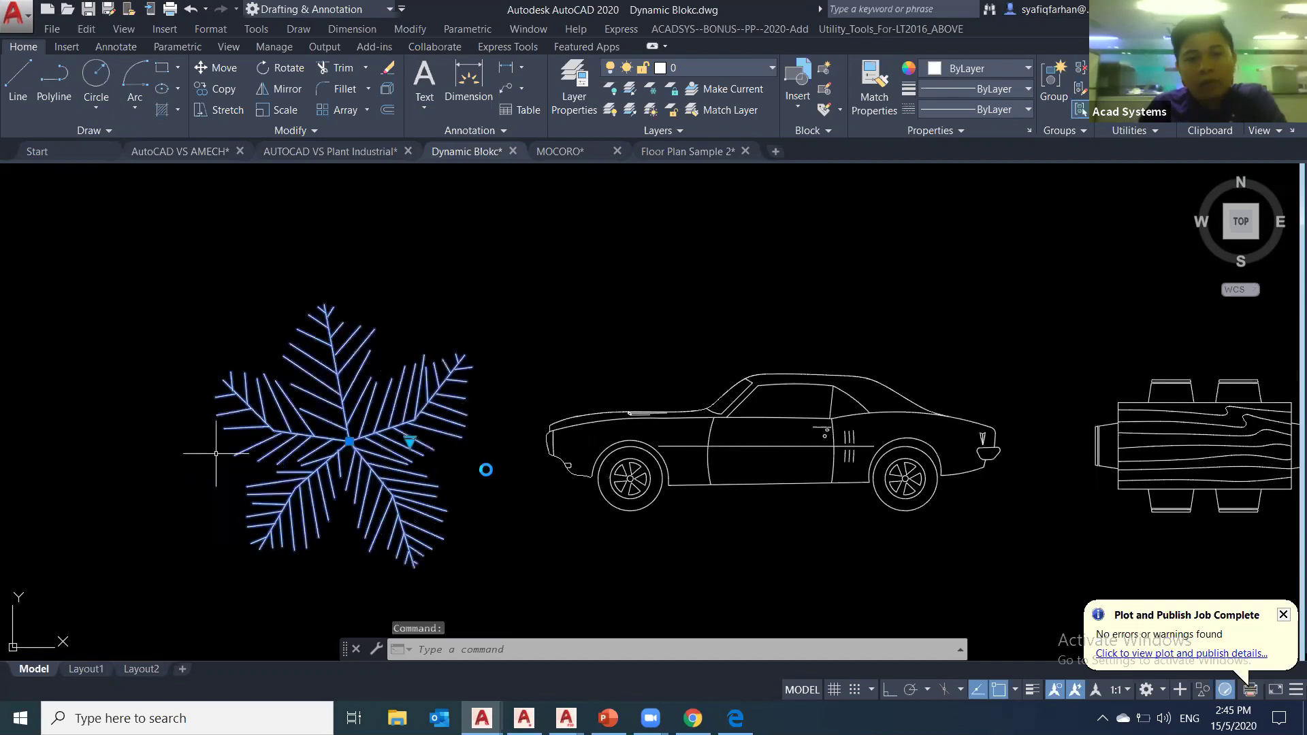
scroll(490, 555, "down", 5)
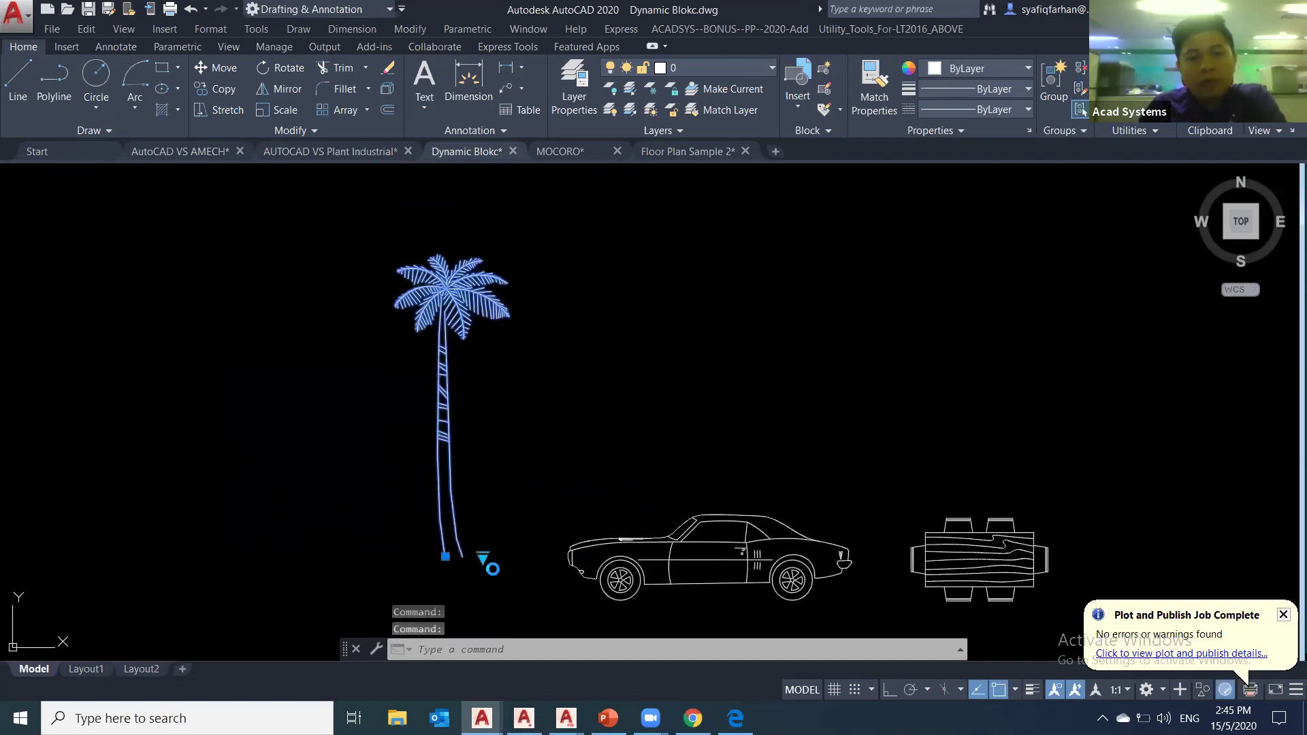
- Switch the dynamic tree block through Shrub (Plan), Type 1 Evergreen (Plan) and Type 2 Deciduous (Plan)
left_click(482, 557)
left_click(534, 402)
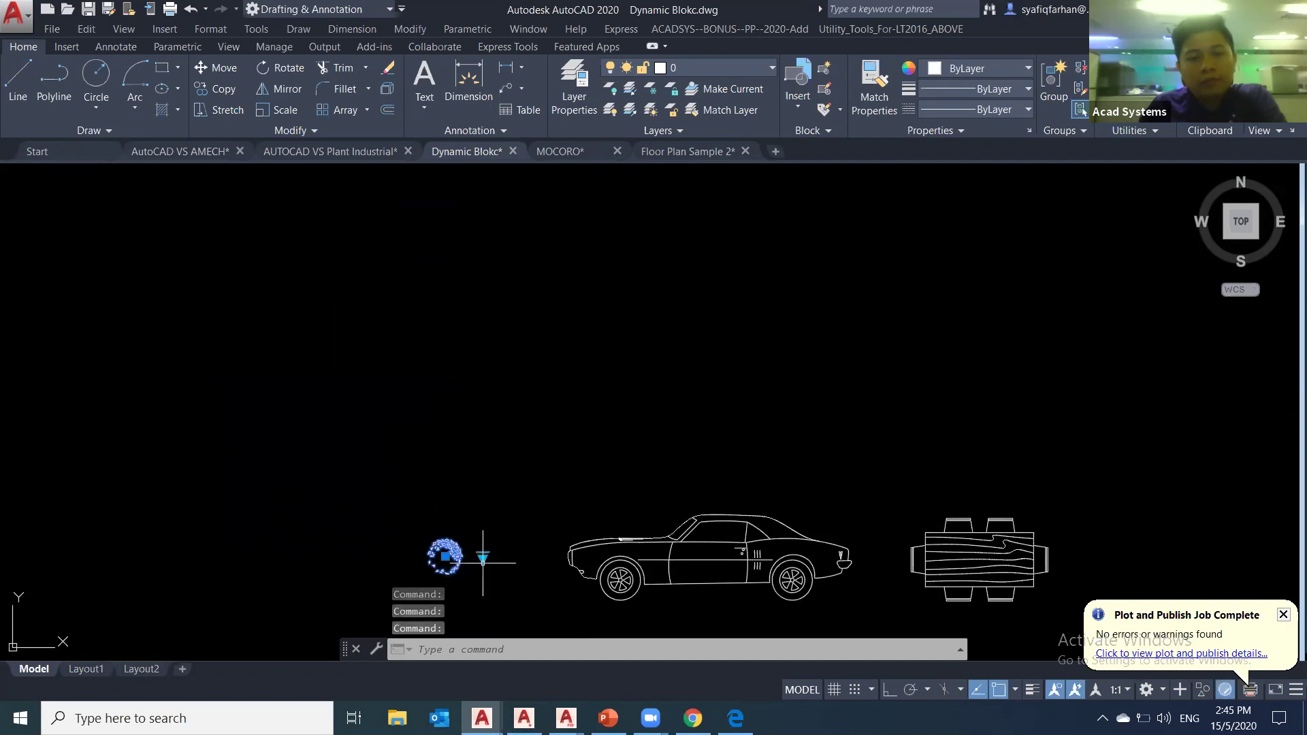
left_click(483, 557)
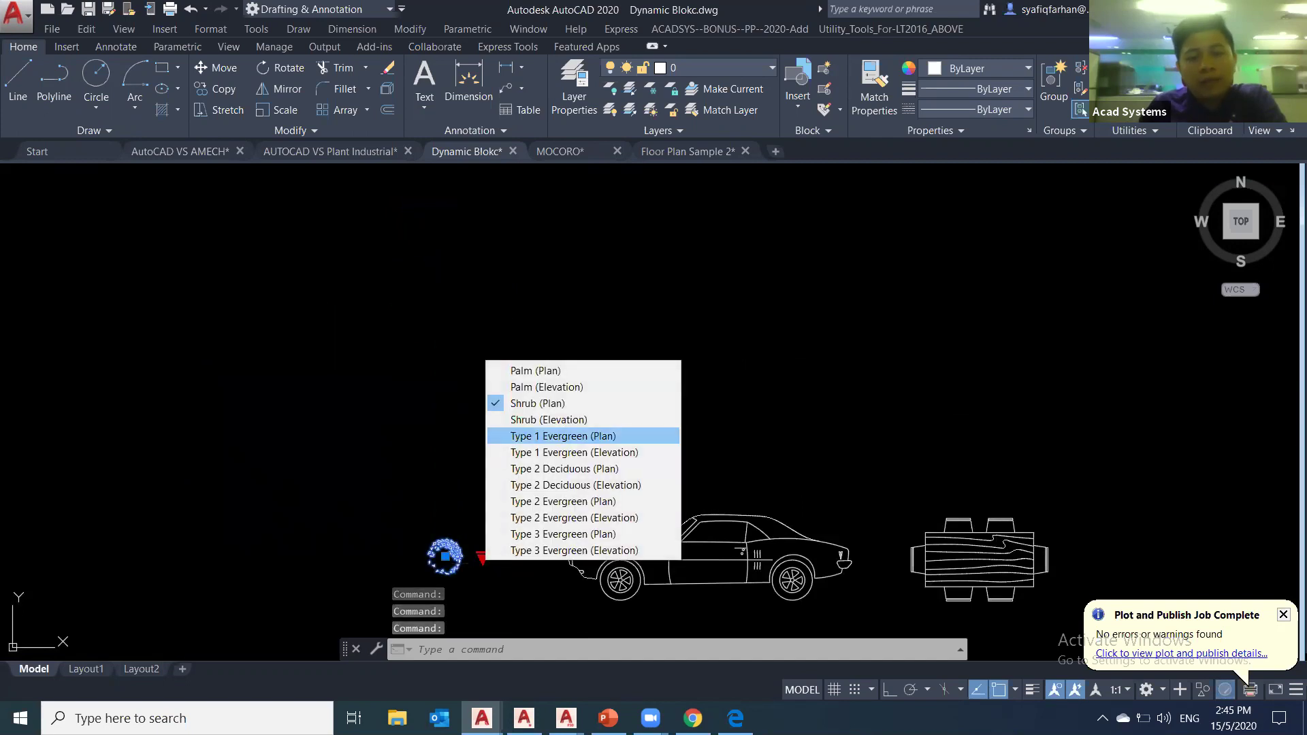
left_click(558, 436)
left_click(482, 558)
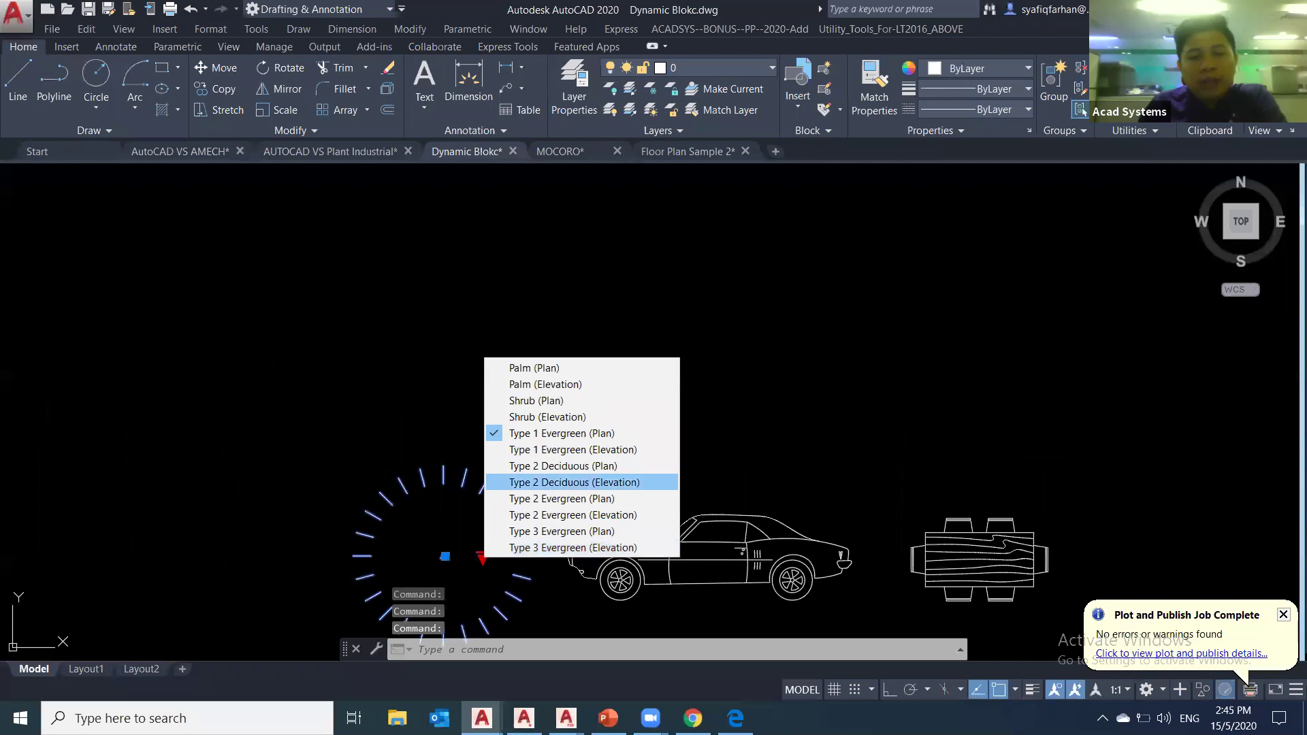
left_click(571, 482)
- Change the dynamic tree block to Type 2 Evergreen (Elevation) and clear the selection
left_click(482, 558)
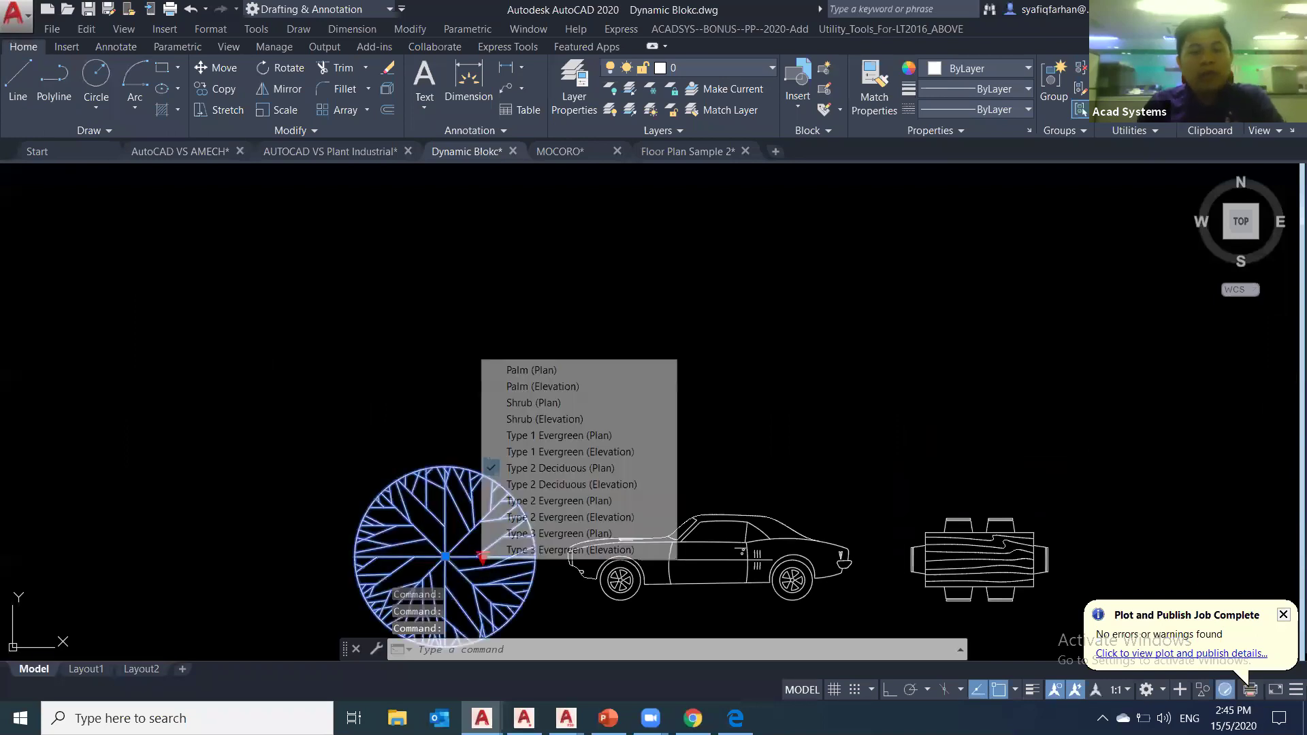
left_click(545, 518)
middle_click_drag(546, 520, 563, 510)
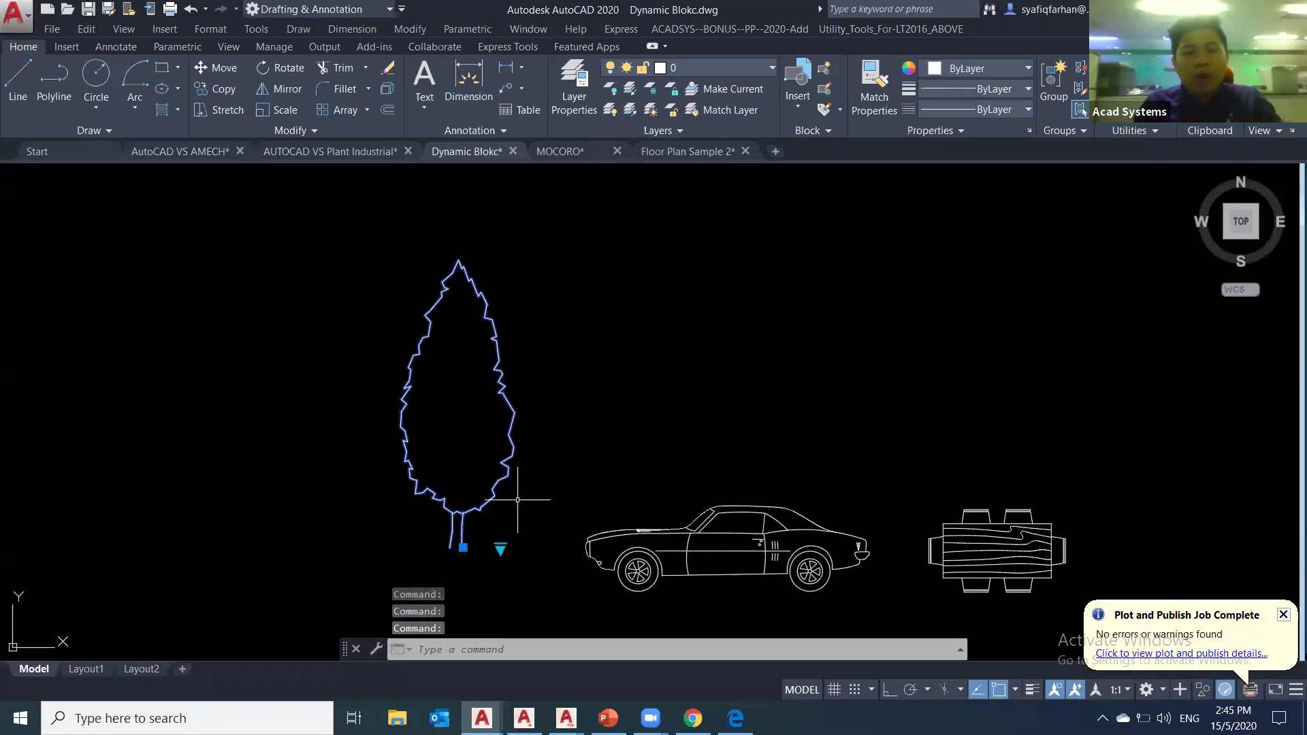
key("Escape")
key("Escape")
- Switch the car block to Sports Car (Front), change it to Truck (Side), and clear the selection
left_click(656, 527)
left_click(570, 606)
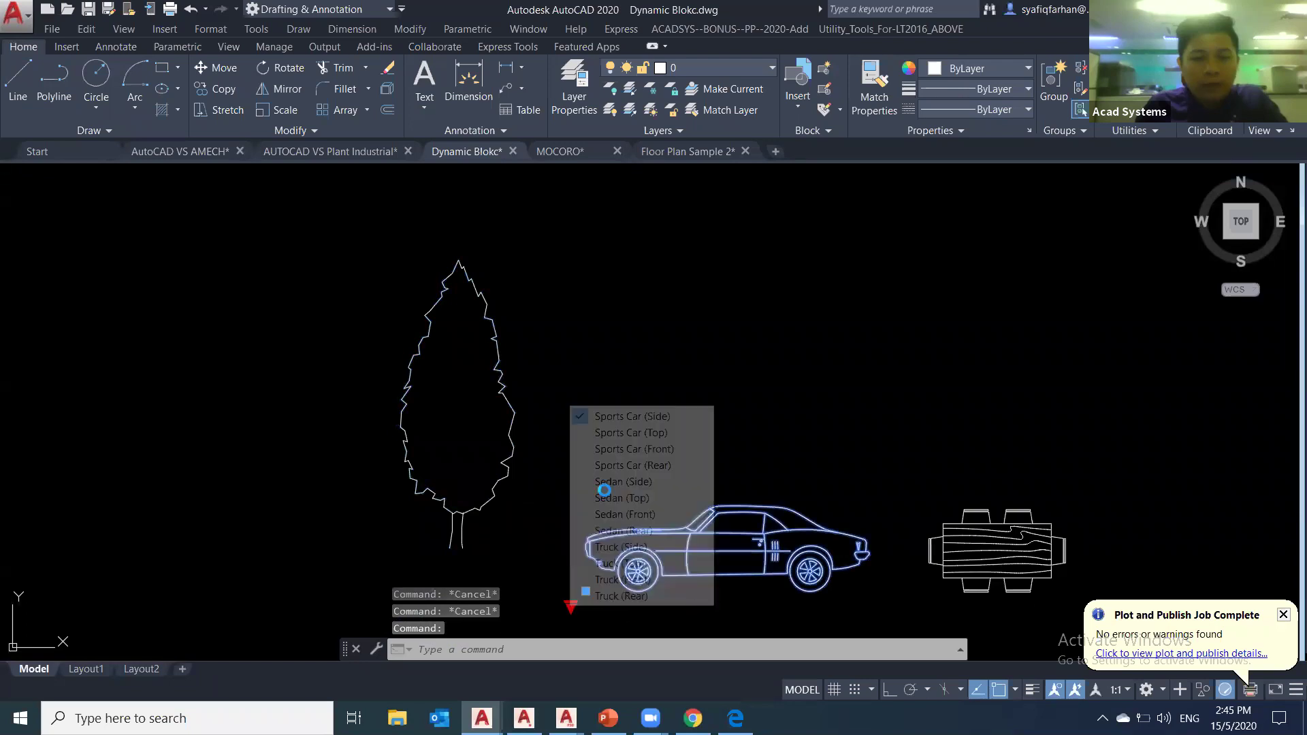
left_click(614, 448)
middle_click_drag(571, 605, 580, 552)
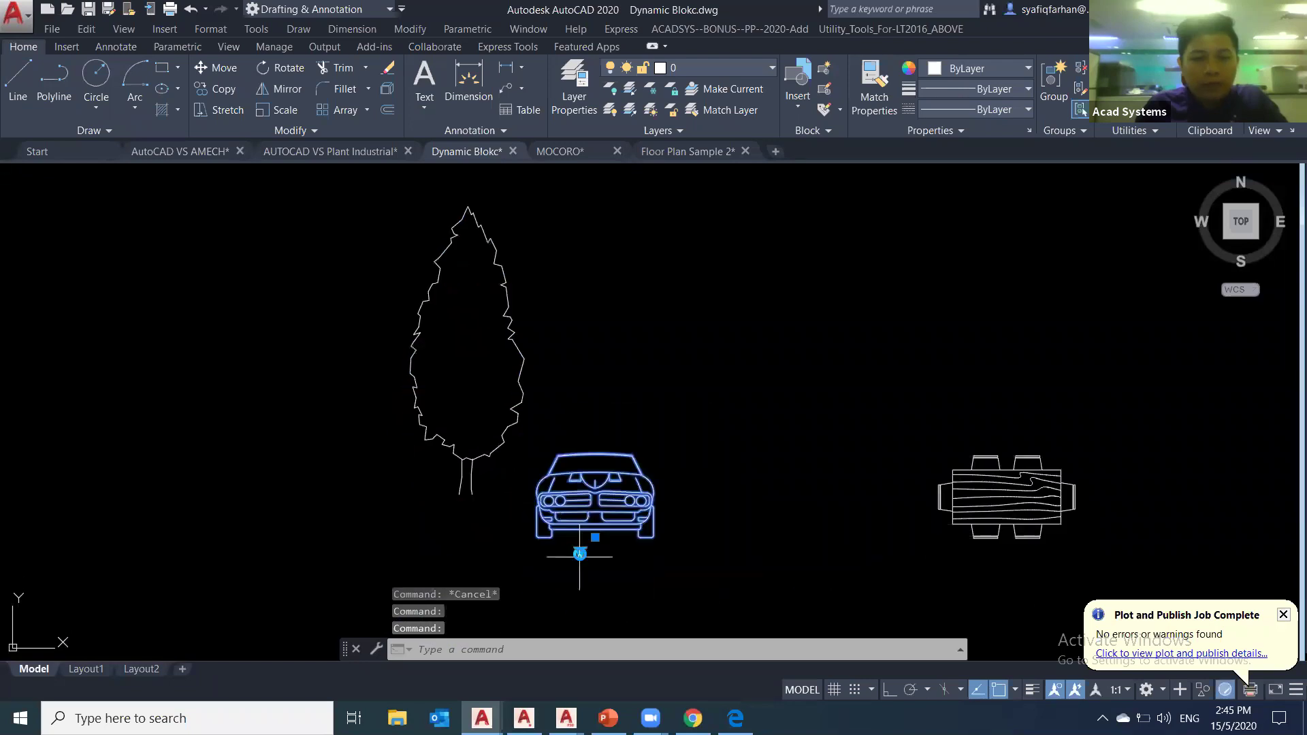
left_click(579, 553)
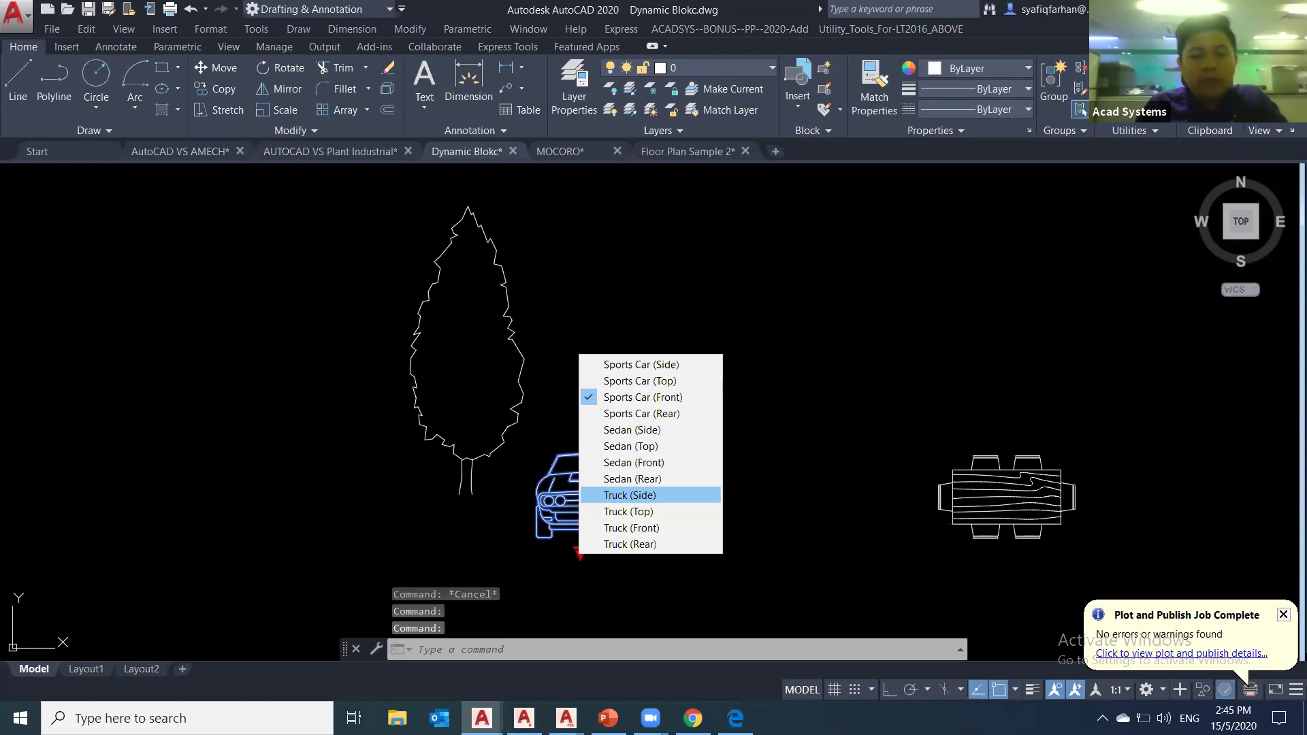
left_click(621, 495)
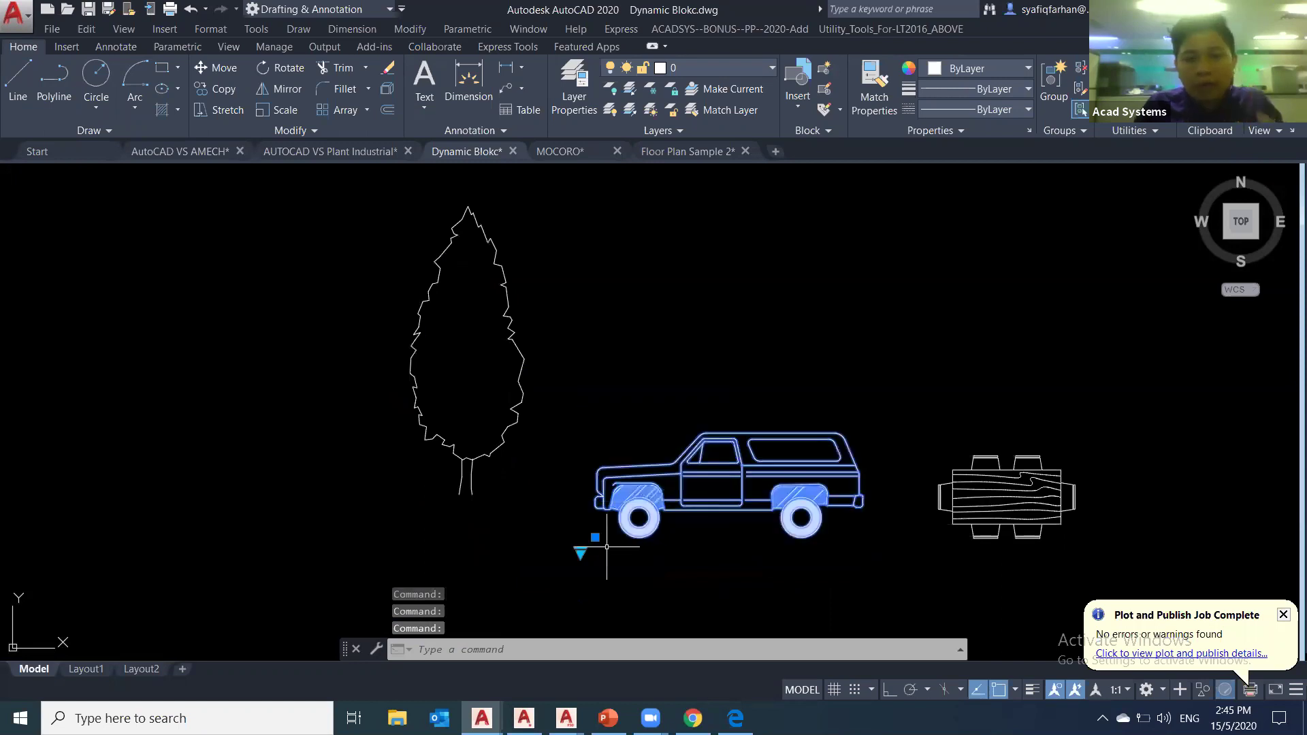
key("Escape")
key("Escape")
- Open the tool palettes with TOOLPALETTES, move them next to the drawn blocks, and show the Architectural palette
middle_click_drag(743, 388, 695, 426)
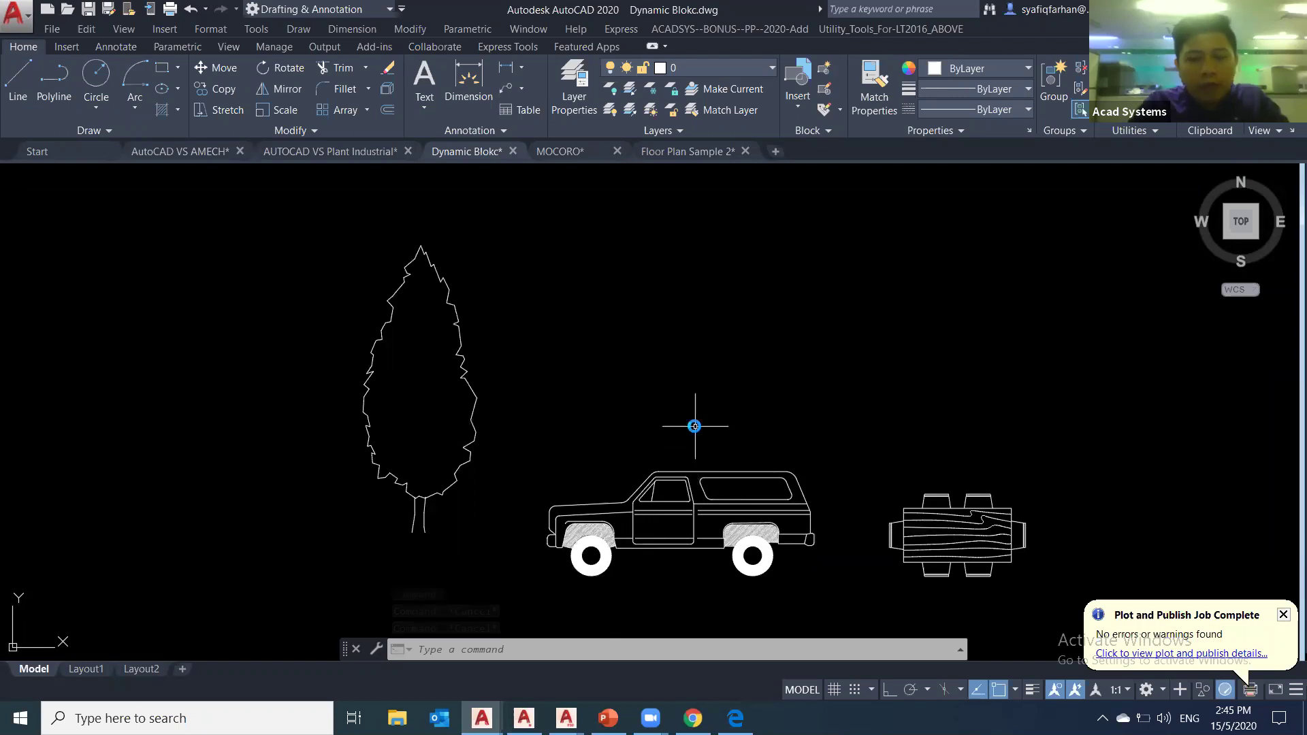
type("Toolp")
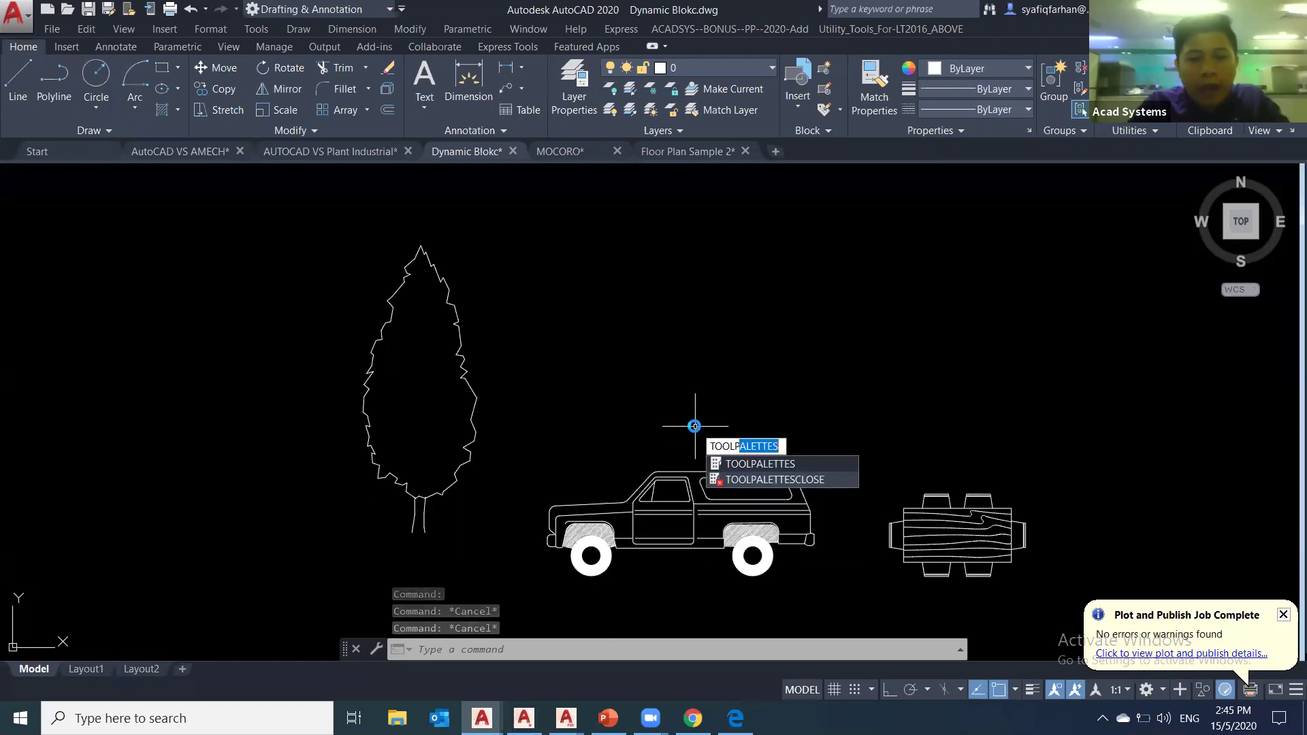
key("Return")
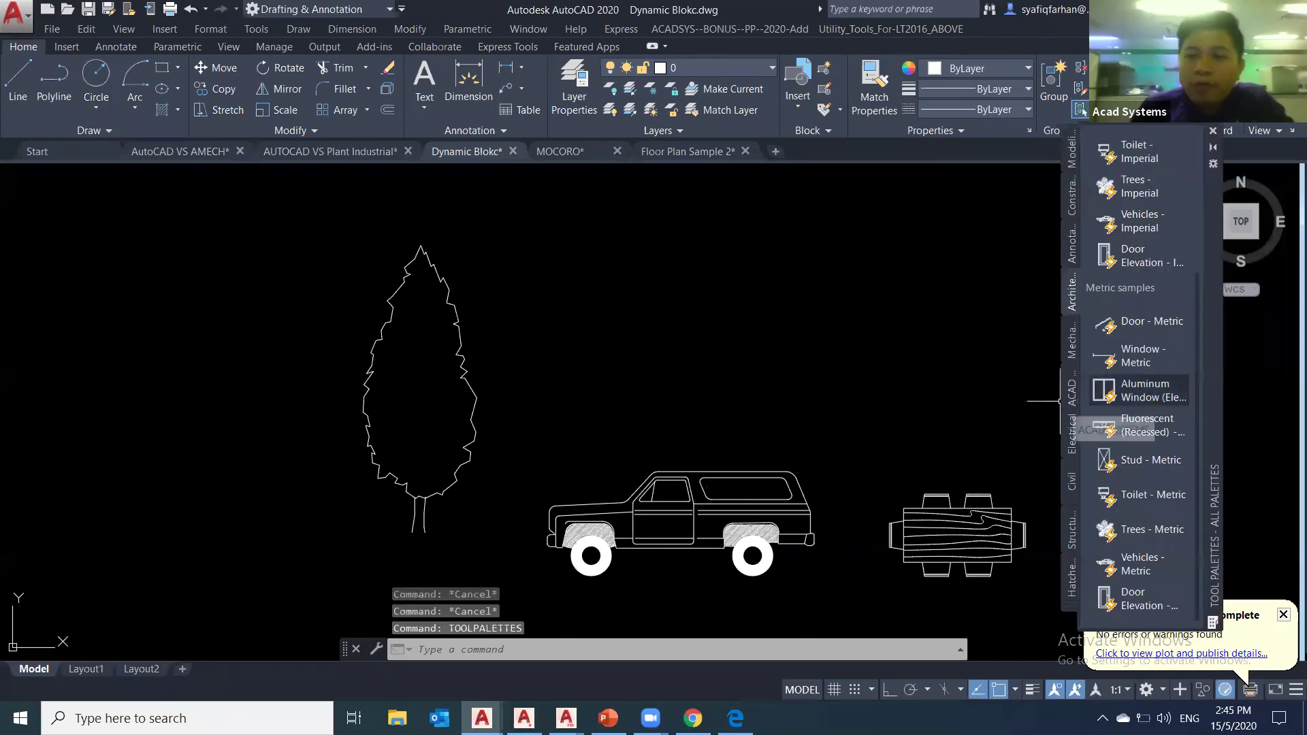
left_click(1144, 390)
left_click_drag(959, 405, 863, 374)
left_click(718, 594)
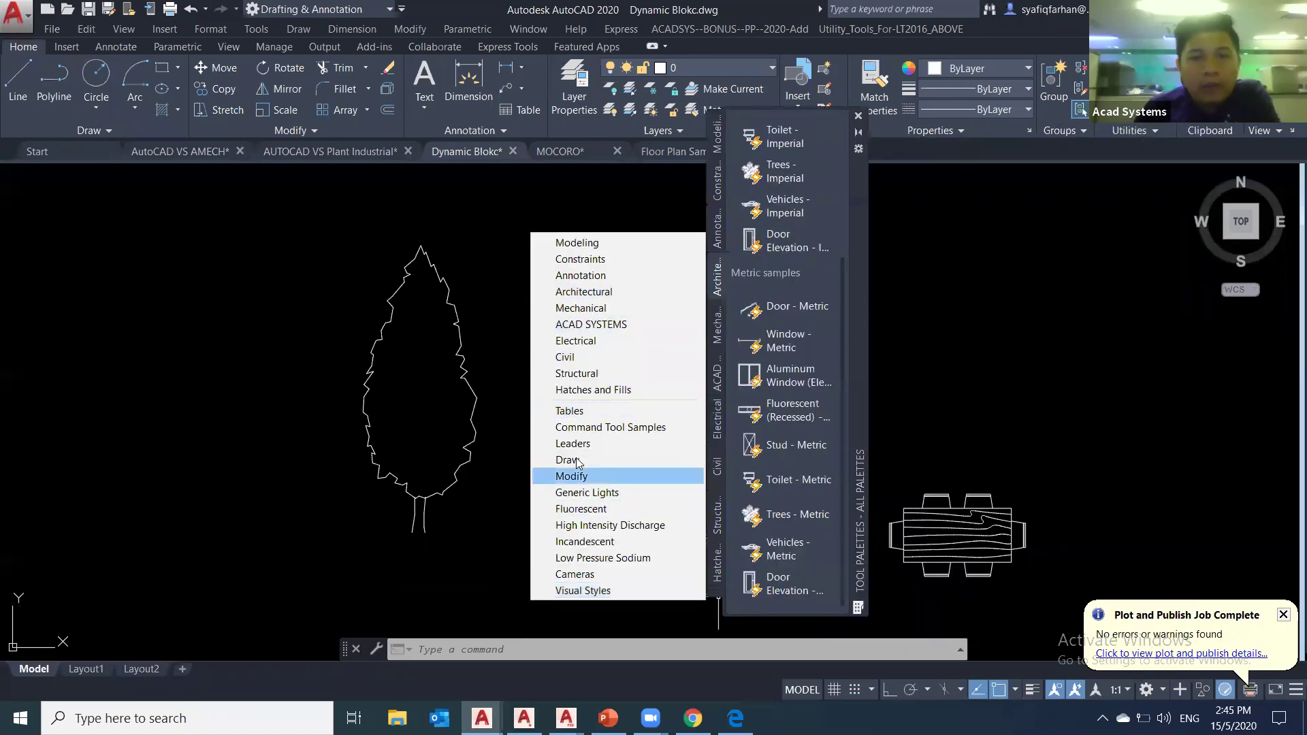
left_click(584, 292)
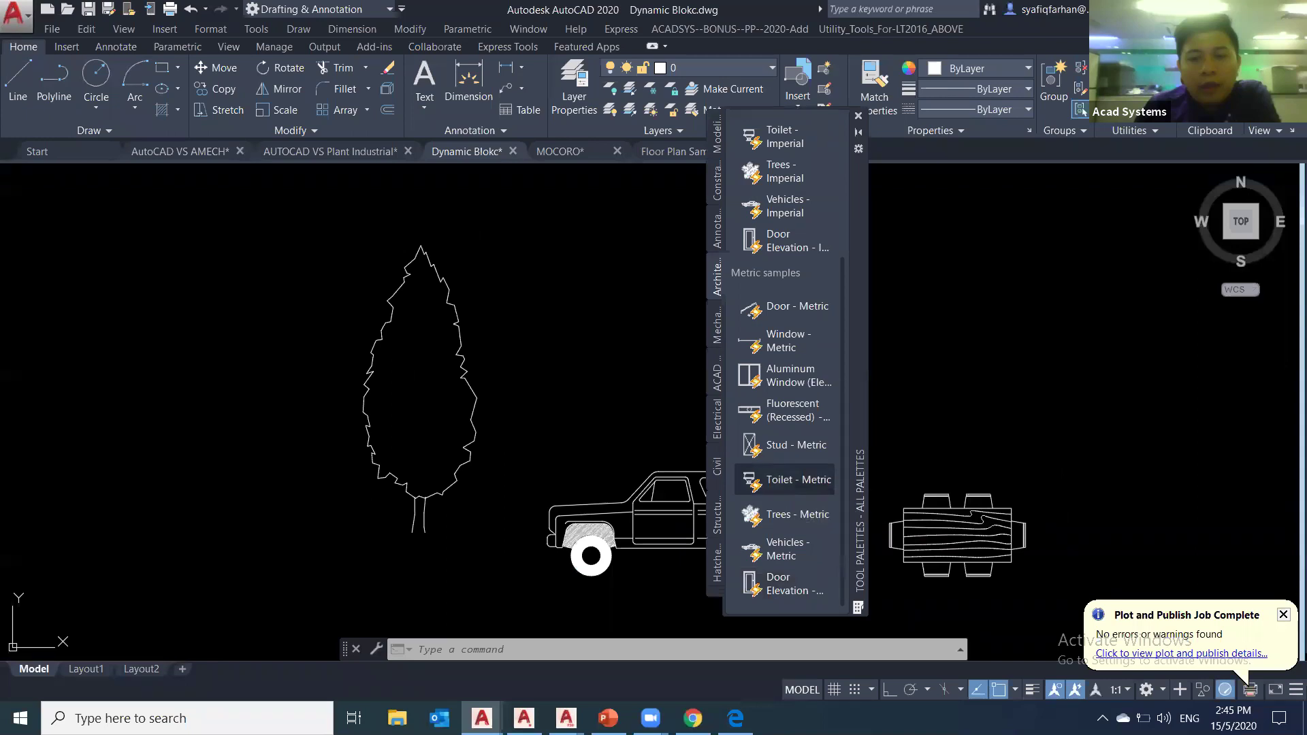
- Insert the Toilet - Metric block between the tree and the truck, switching it to Elongated (Side) and finally Round (Plan)
left_click(798, 479)
scroll(527, 473, "up", 4)
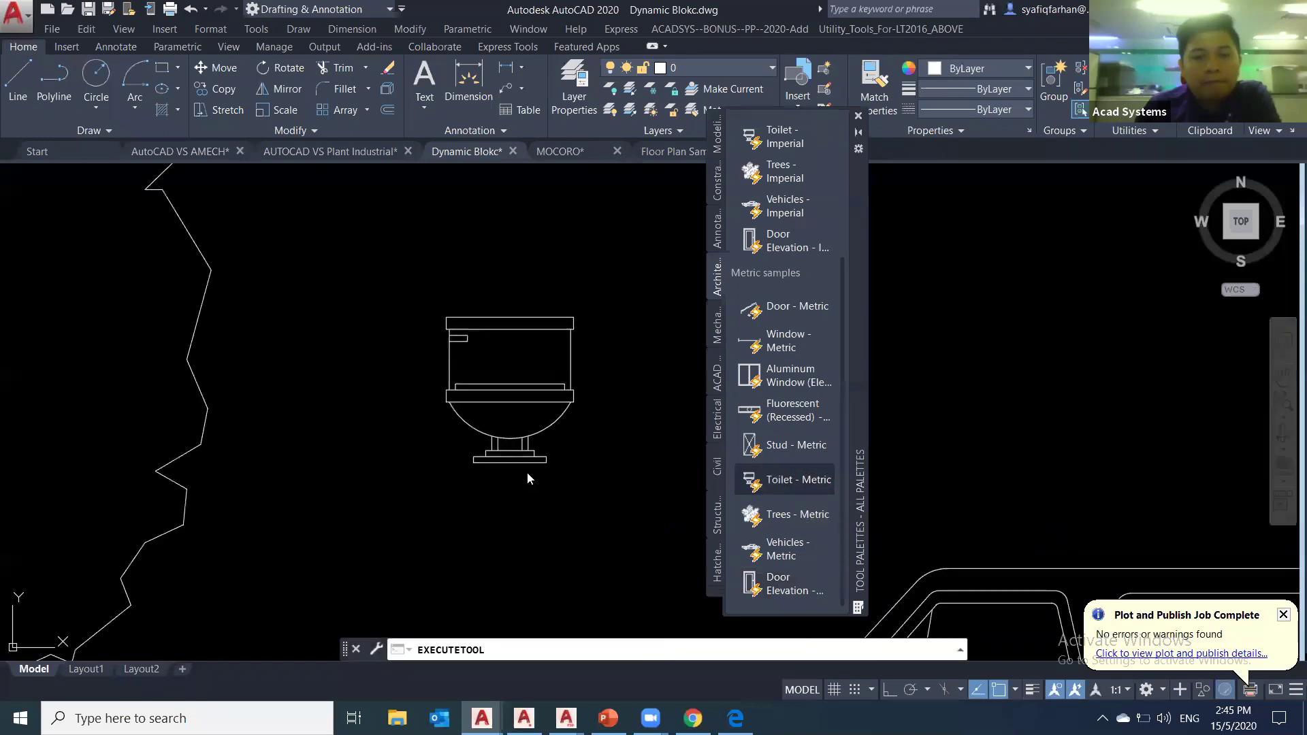
left_click(549, 429)
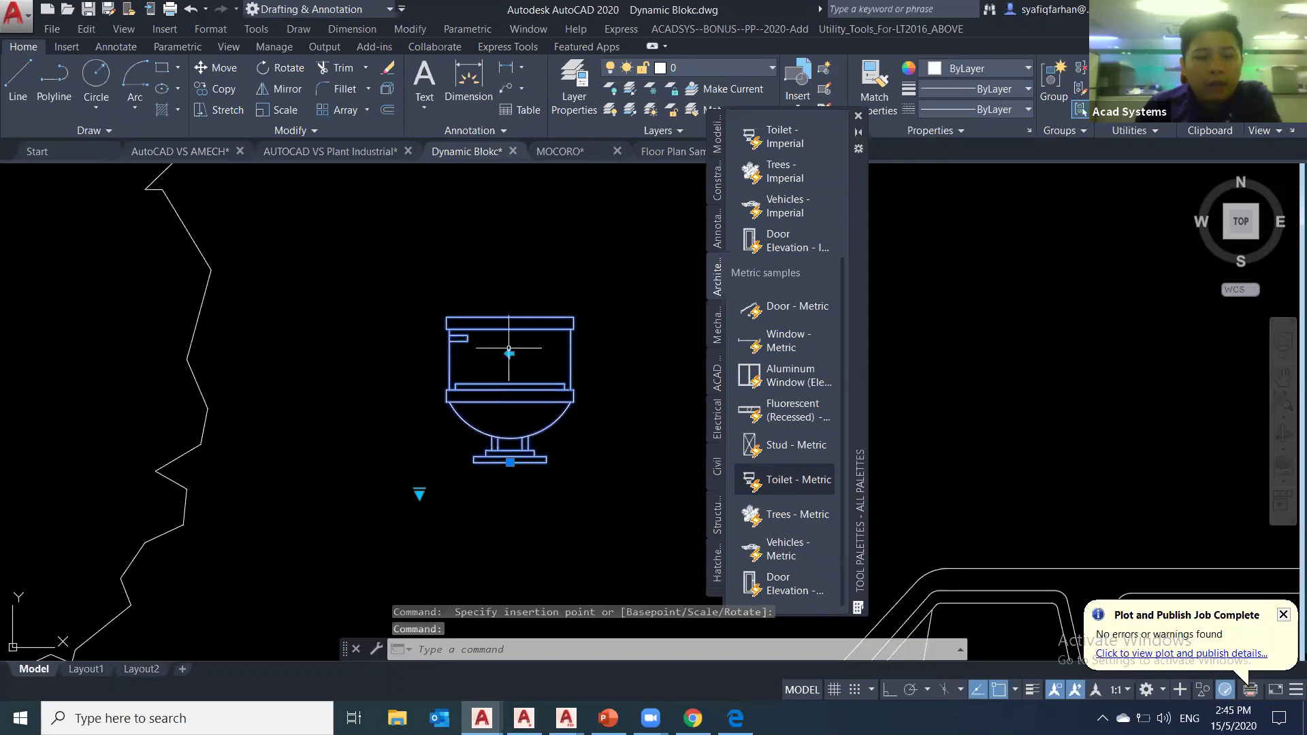
left_click(419, 494)
left_click(443, 534)
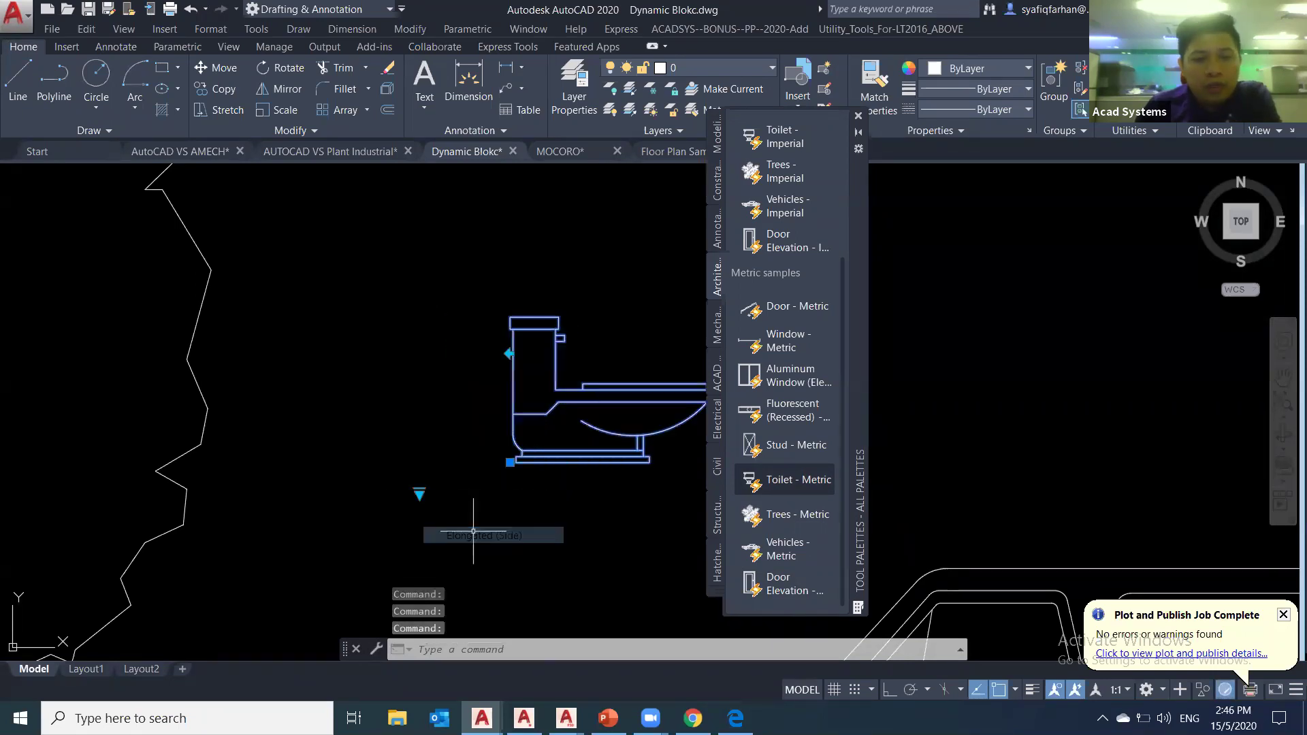
left_click(420, 493)
left_click(446, 571)
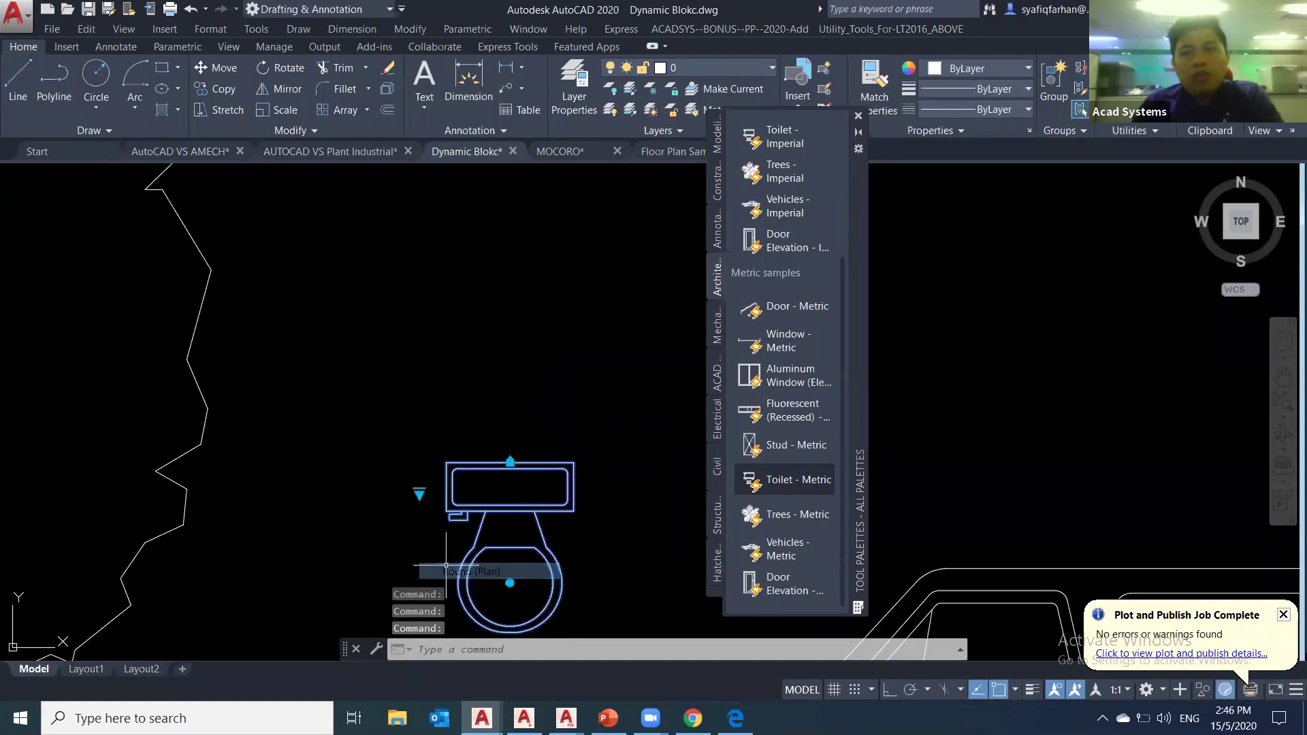
- Close the tool palettes and clear the selection of the toilet block
left_click_drag(864, 203, 877, 245)
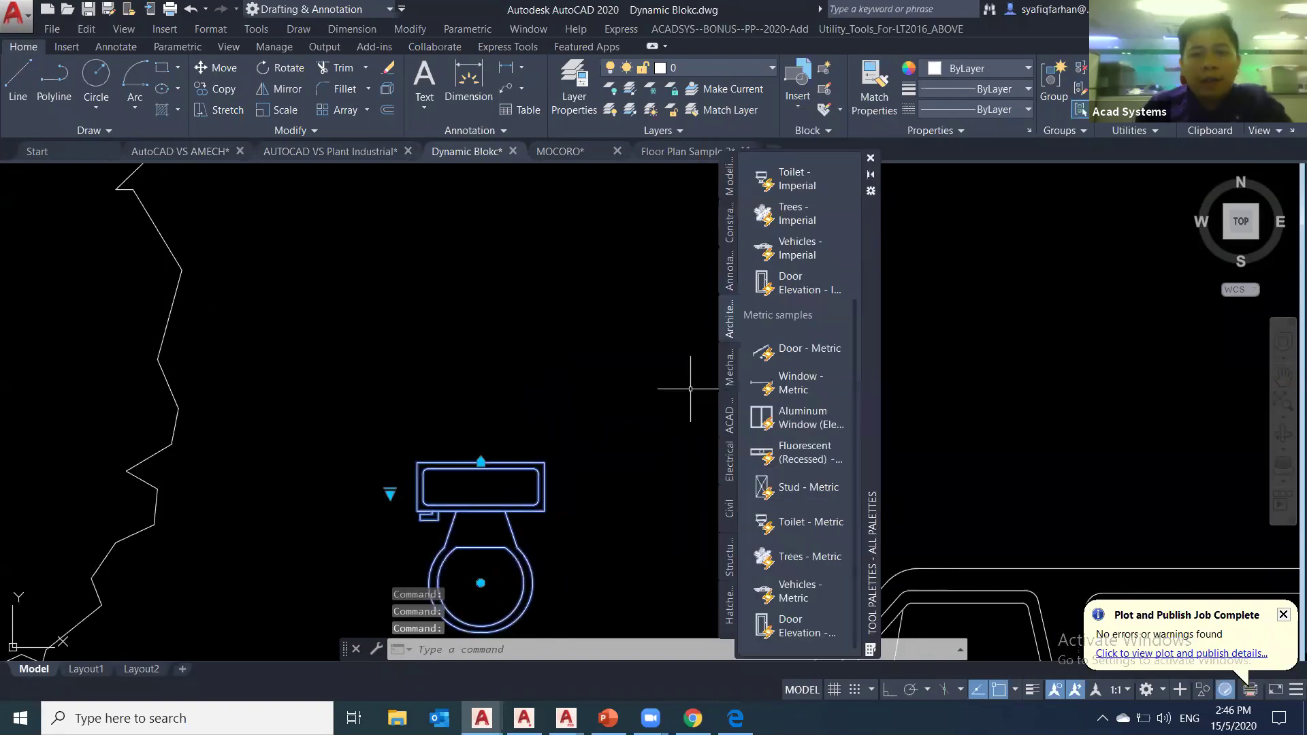
key("ctrl+3")
key("Escape")
key("Escape")
type("TOOL")
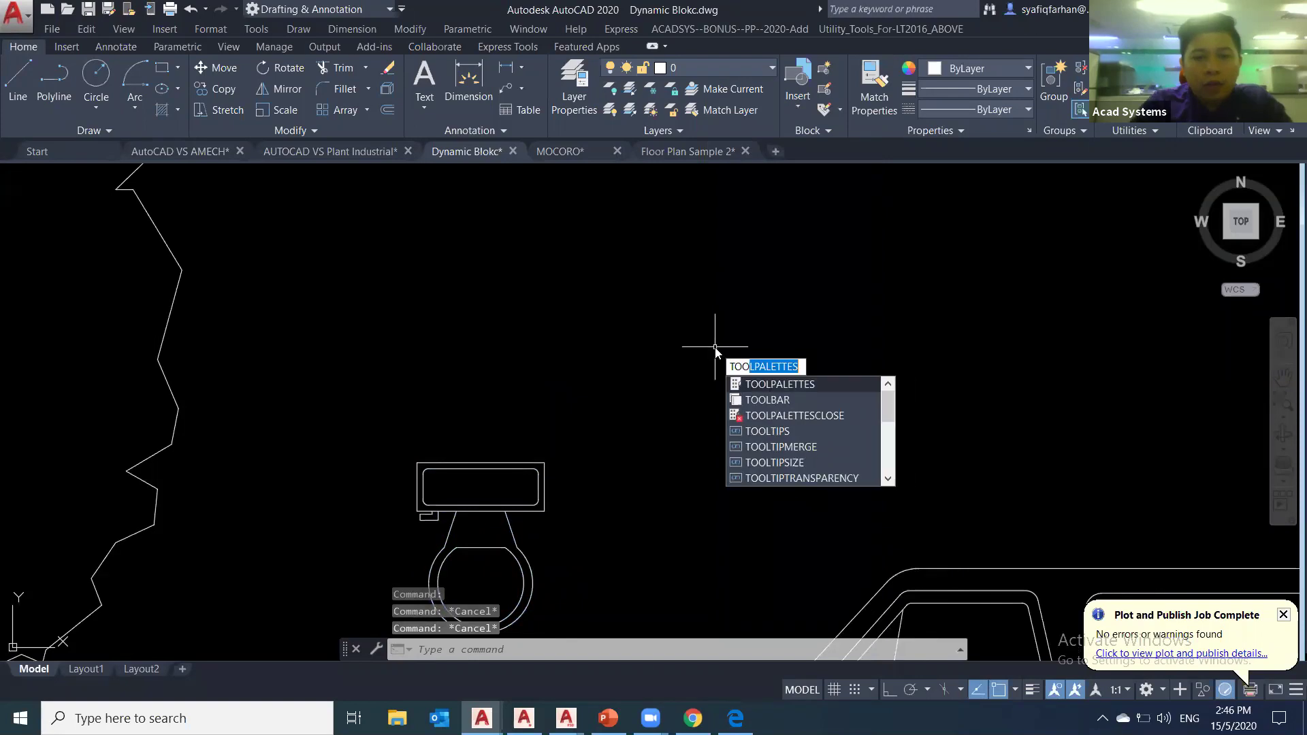
type("P")
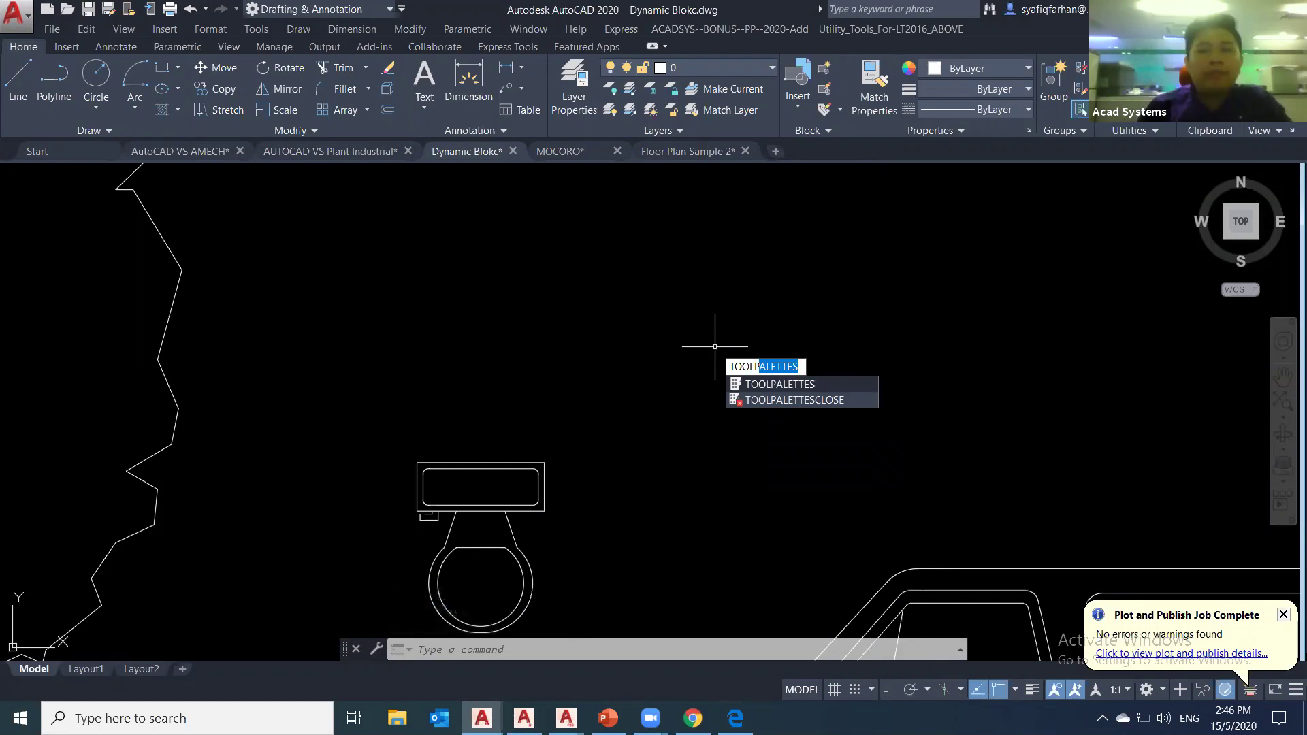
key("Escape")
key("Escape")
key("Escape")
- Select all linework of the dining table and its chairs and start a block definition named TABLE
scroll(714, 443, "down", 4)
mouse_move(714, 452)
middle_mouse_down()
mouse_move(510, 326)
mouse_move(686, 476)
mouse_move(593, 461)
middle_mouse_up()
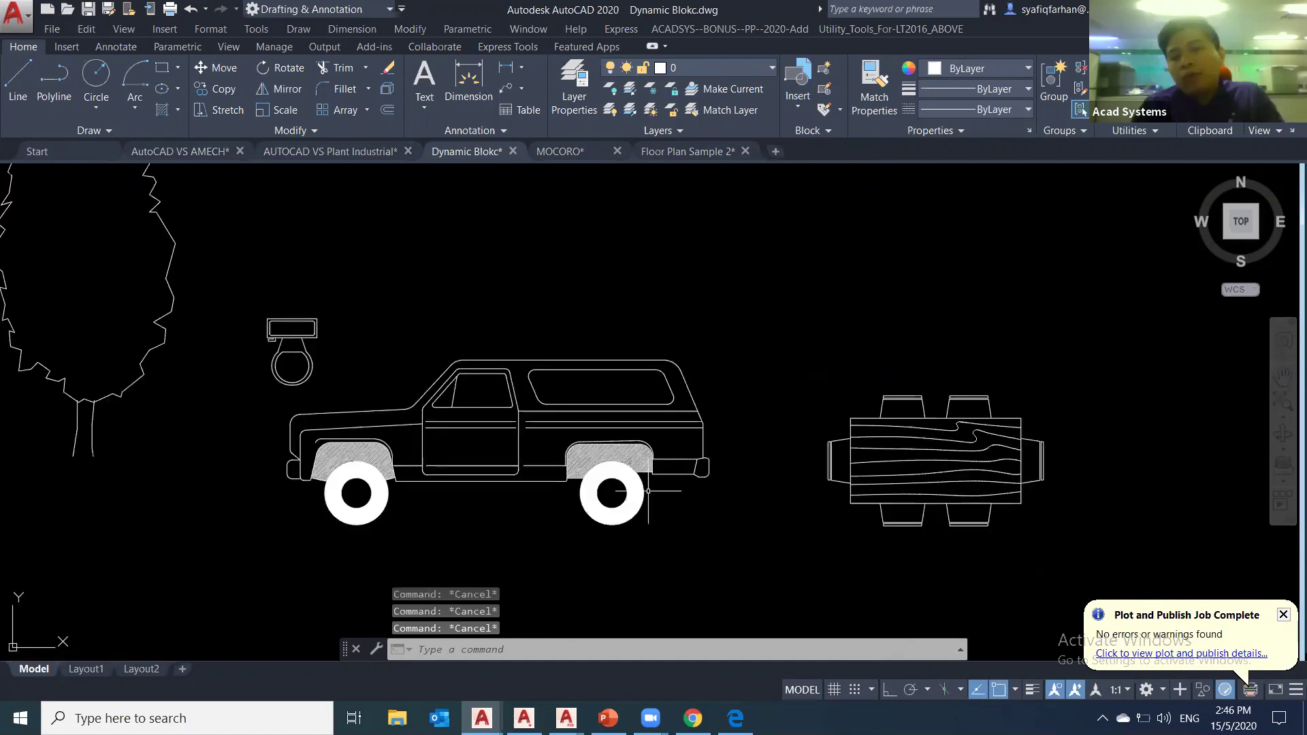
middle_click_drag(775, 547, 682, 559)
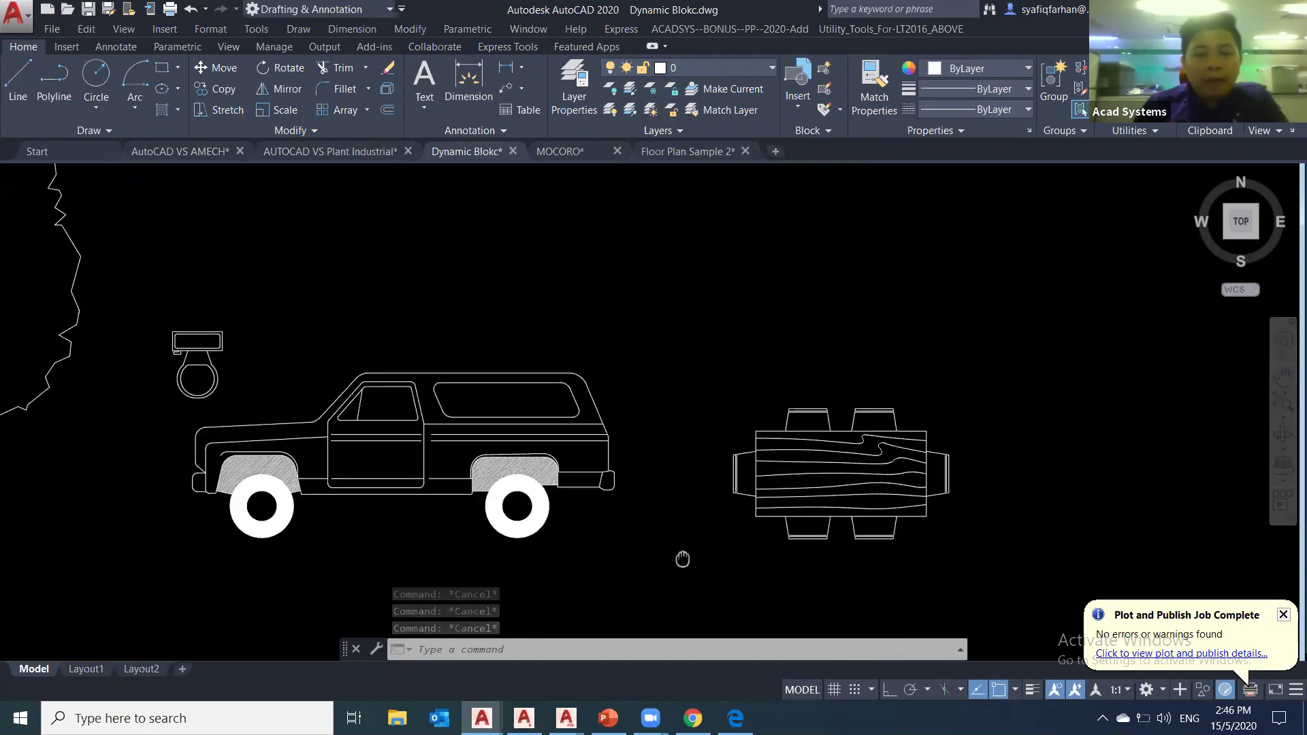
scroll(897, 579, "up", 2)
scroll(905, 574, "up", 2)
mouse_move(905, 575)
middle_mouse_down()
mouse_move(886, 559)
mouse_move(930, 612)
middle_mouse_up()
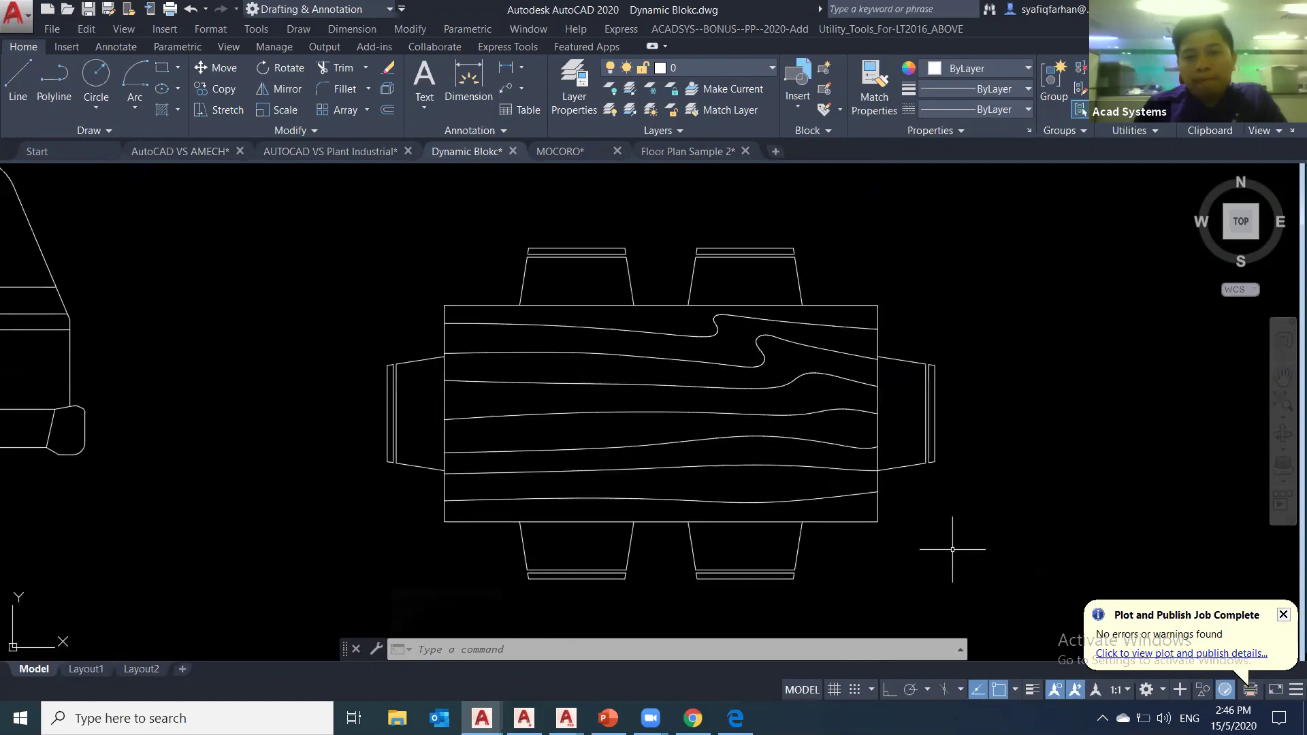
middle_click_drag(953, 550, 942, 533)
left_click(271, 186)
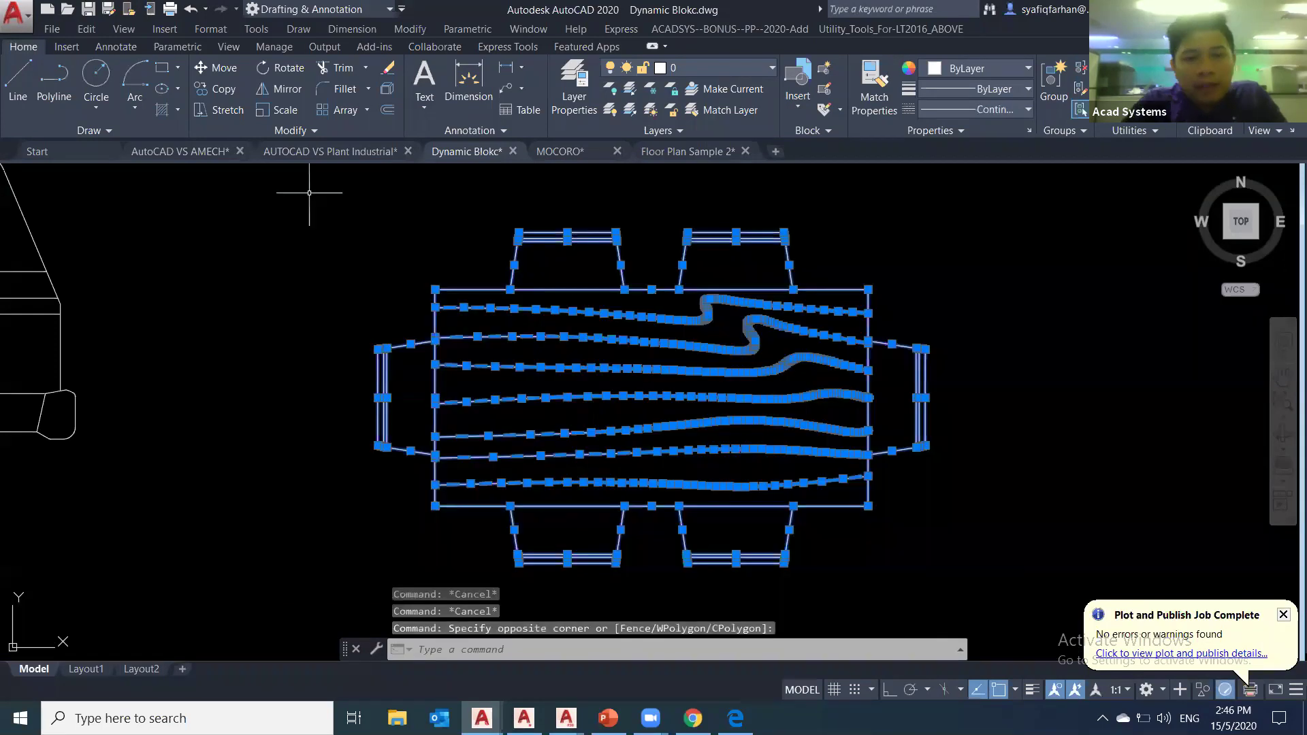
left_click(1038, 598)
type("B")
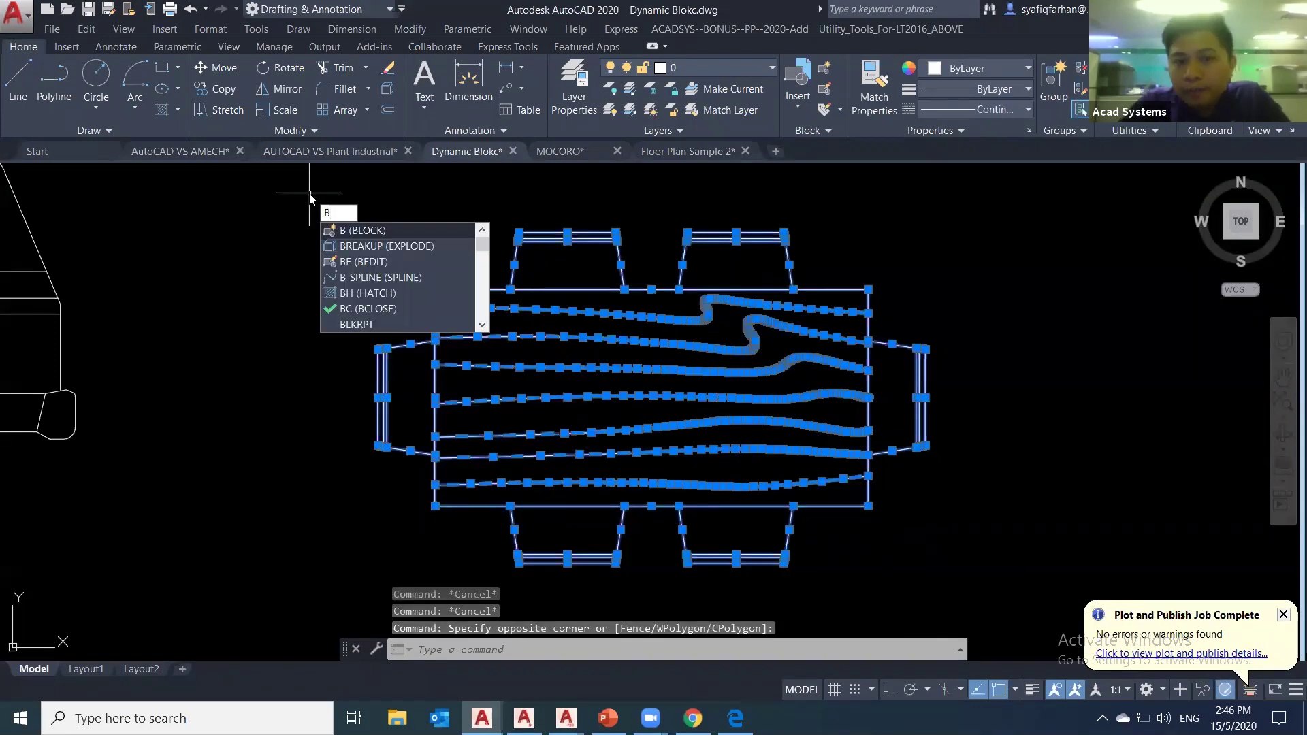
key("Return")
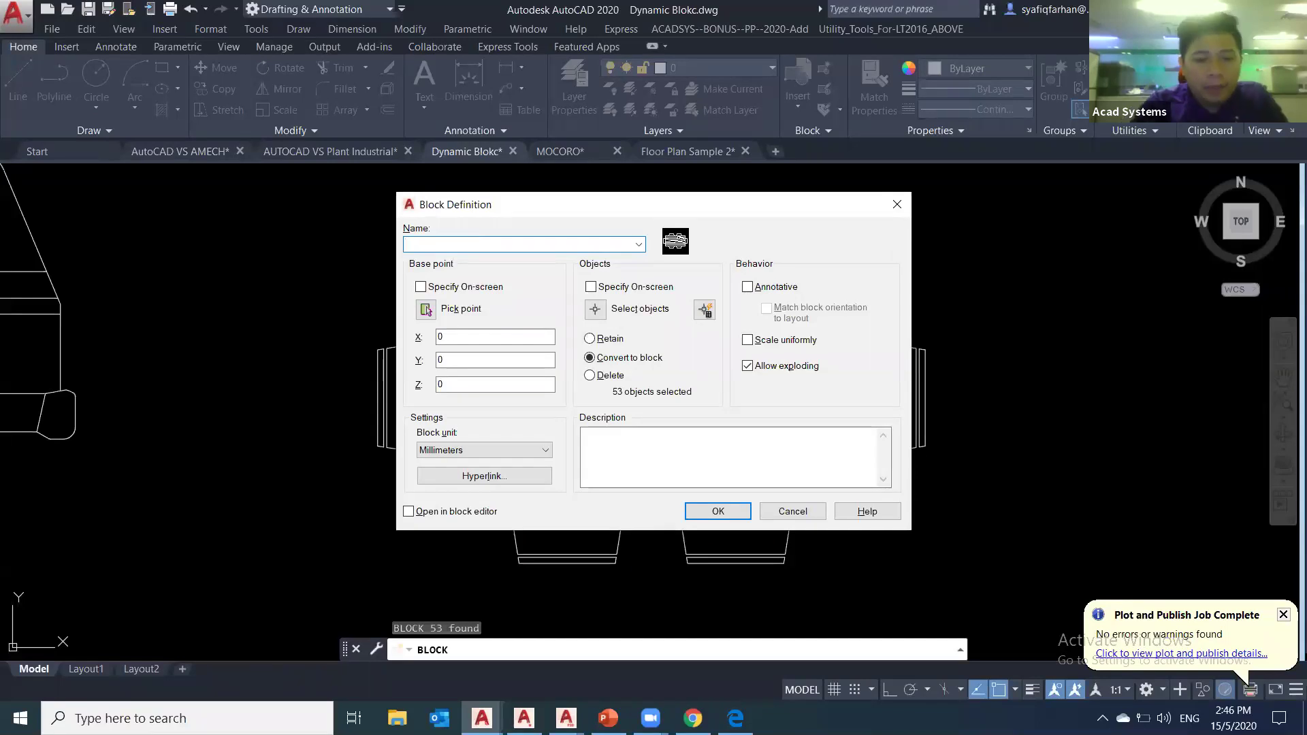
type("TABLE")
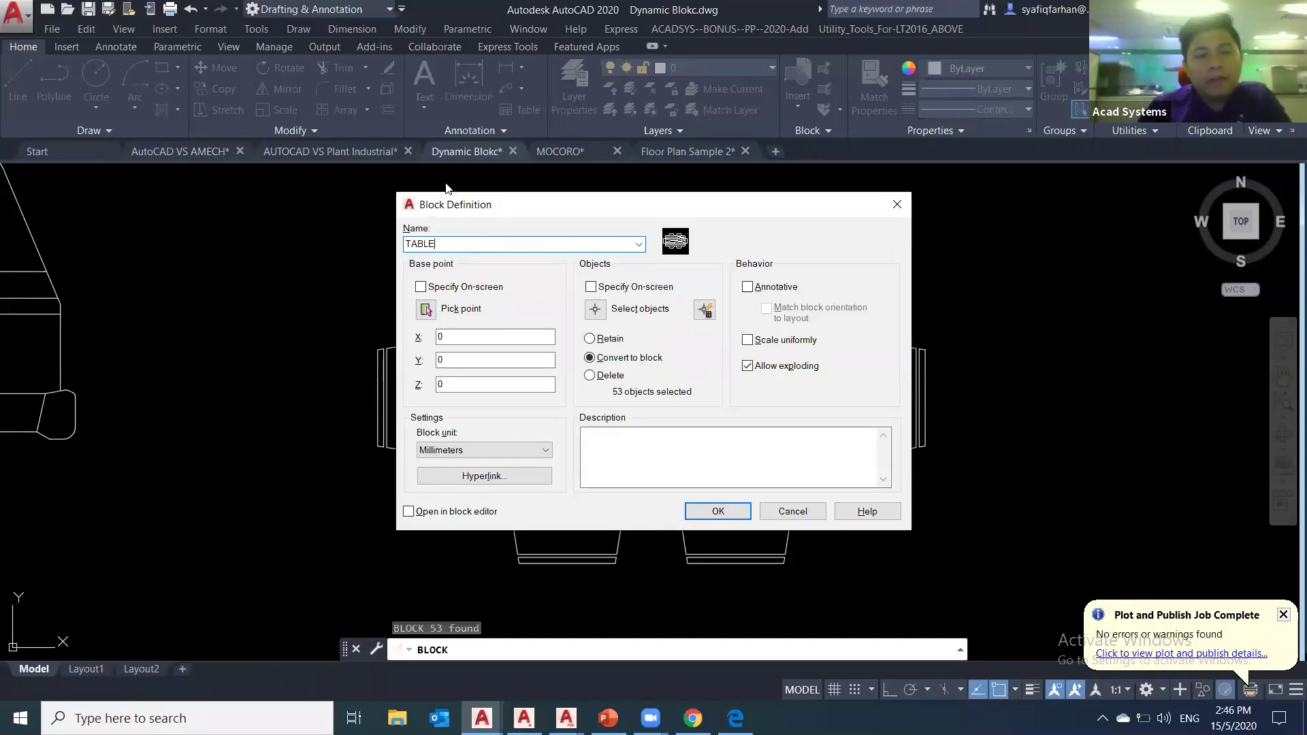
- Set the base point at the tabletop's lower-left corner and create the block with it opened in the block editor
left_click(427, 311)
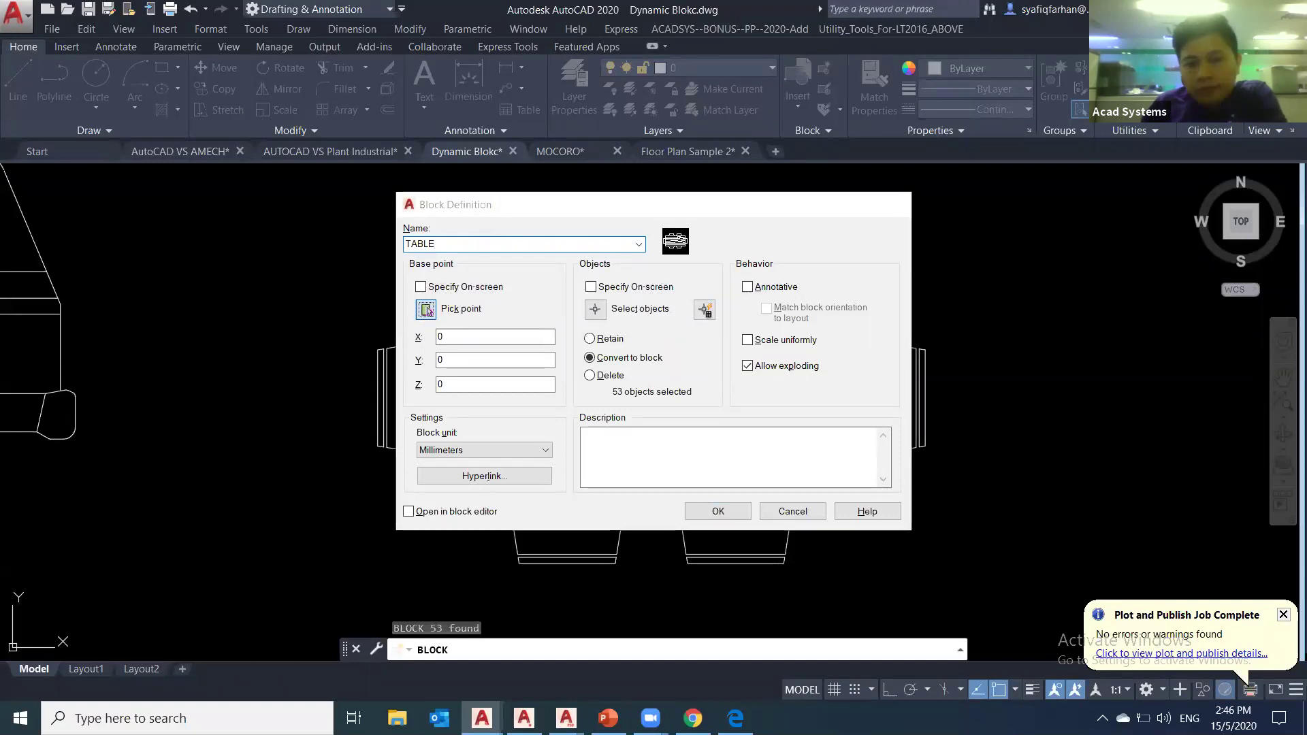
left_click(430, 509)
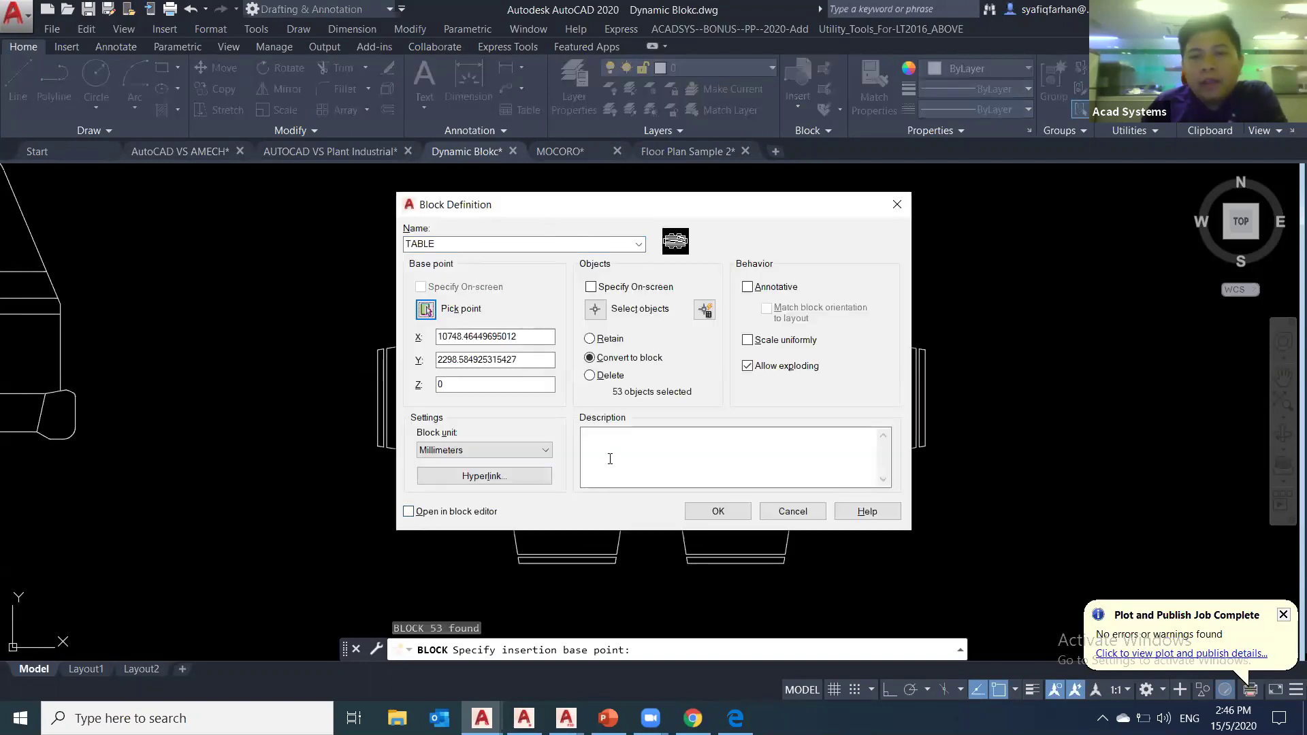
left_click(408, 514)
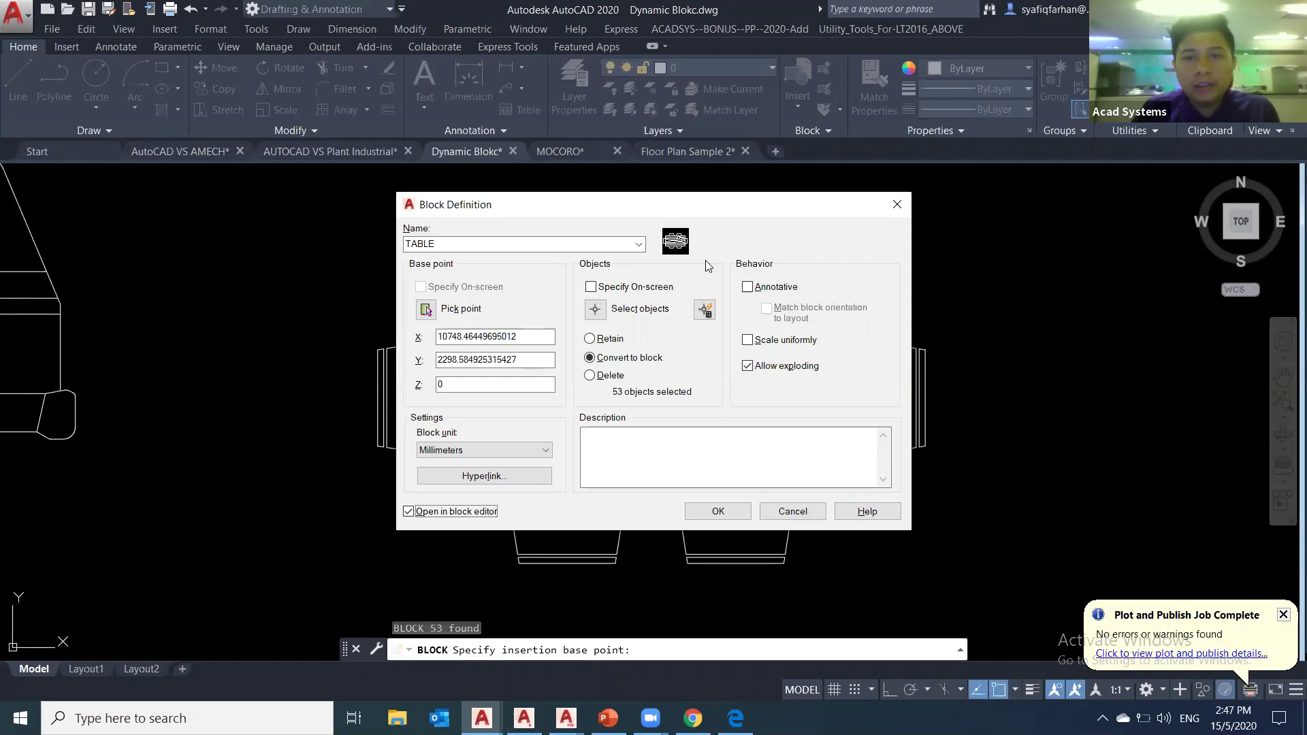
left_click_drag(626, 205, 216, 46)
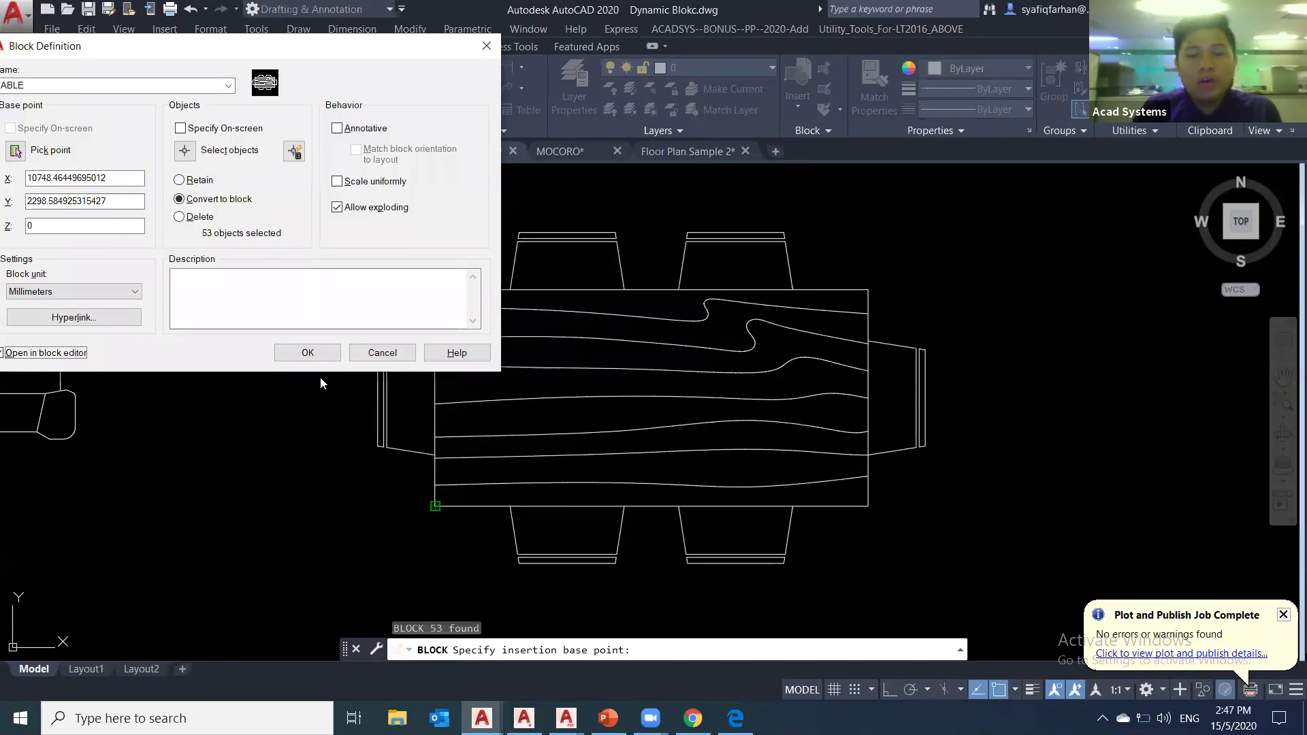
left_click_drag(238, 45, 691, 235)
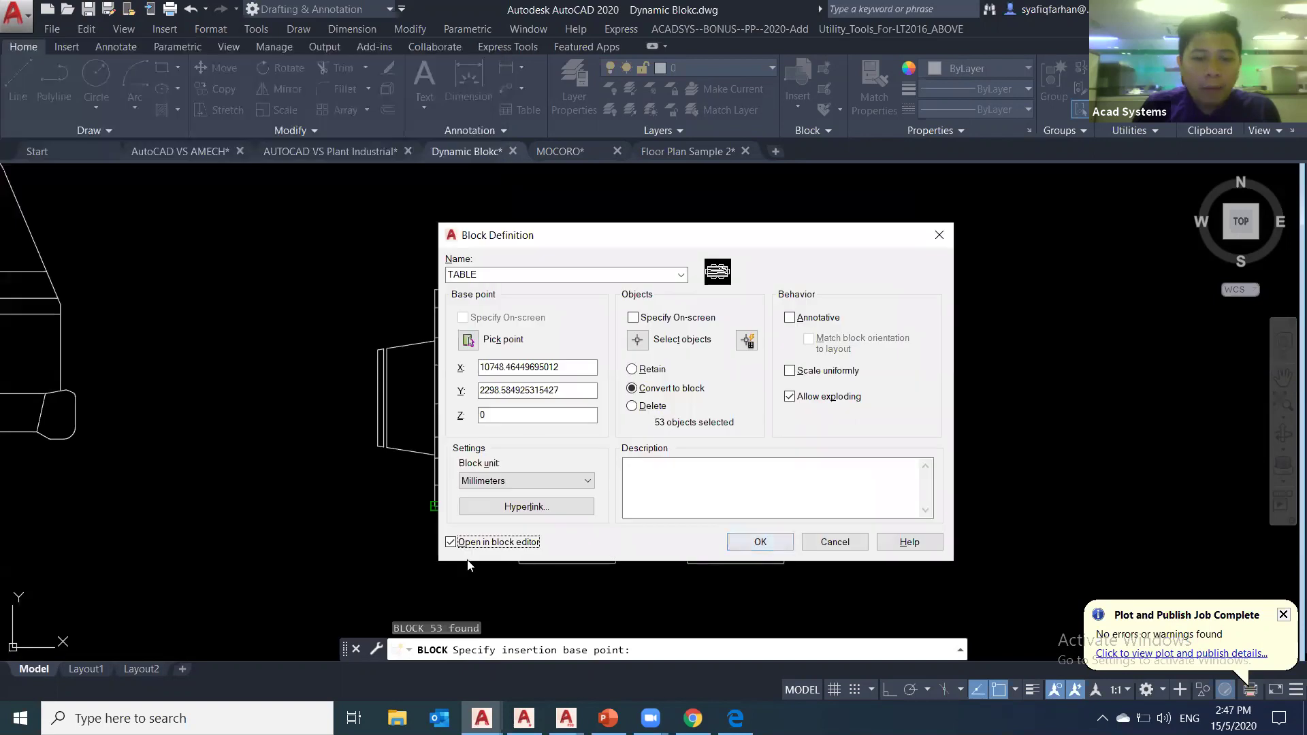
left_click(765, 546)
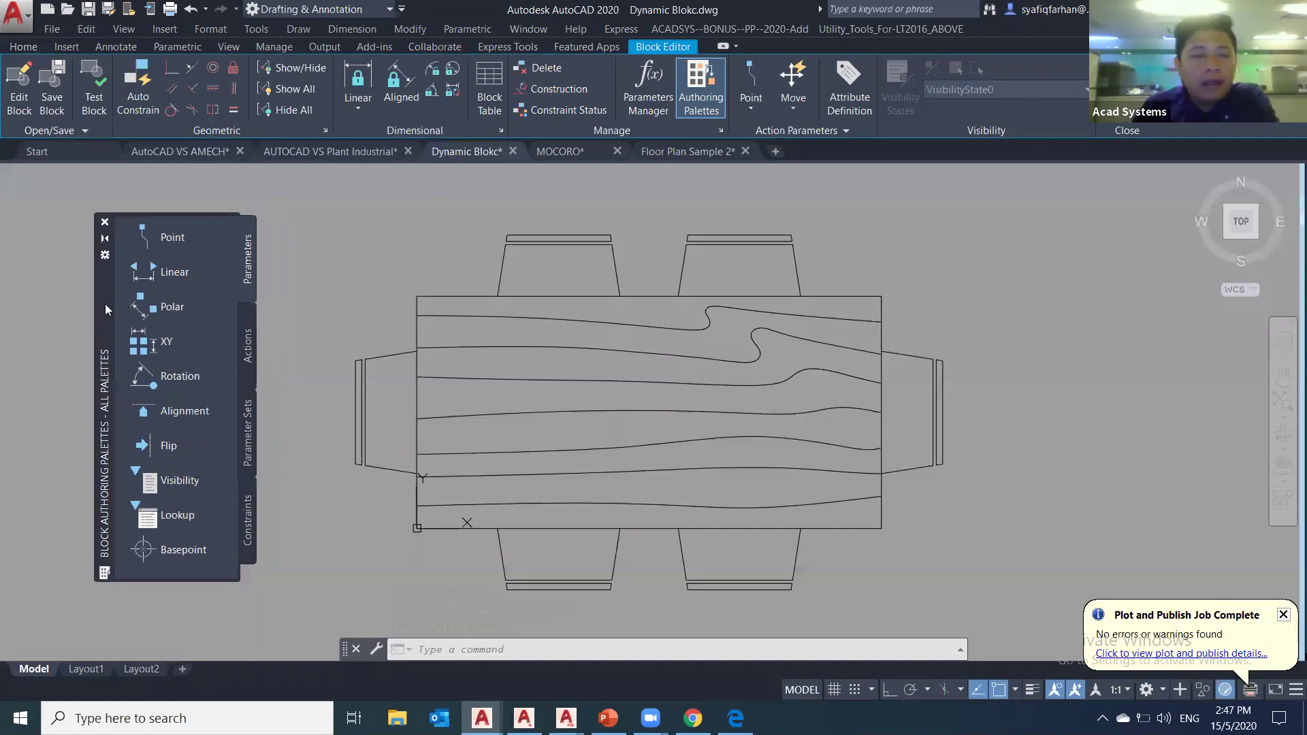
left_click_drag(105, 304, 143, 313)
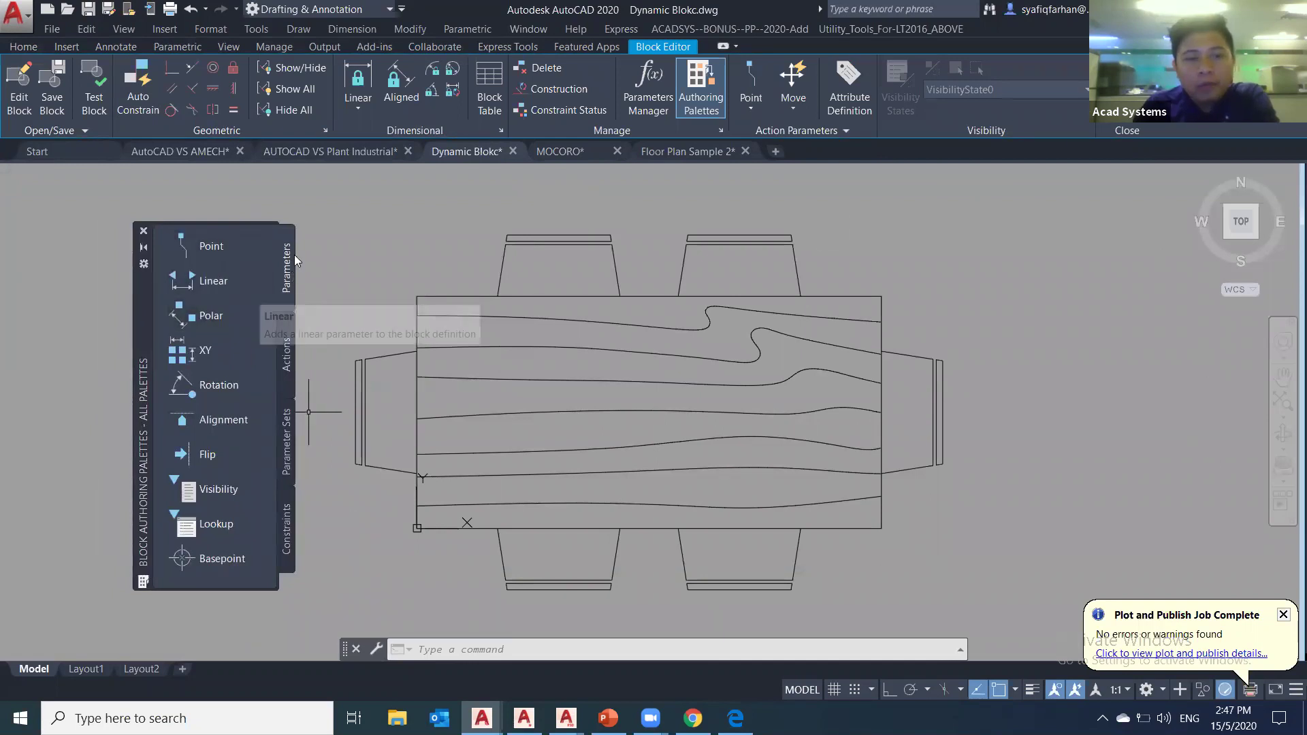
- Place a Visibility parameter just outside the tabletop's lower-right corner and open the block's visibility states for editing
left_click(209, 492)
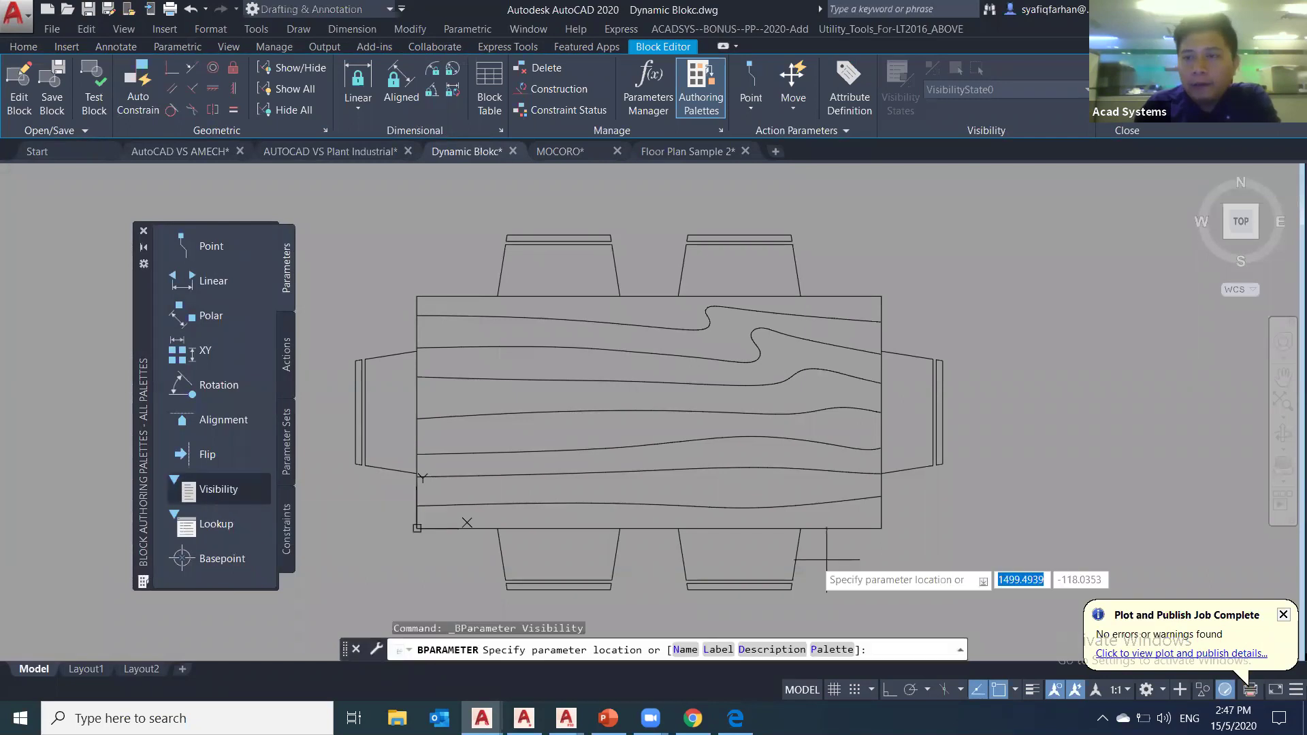
left_click(904, 557)
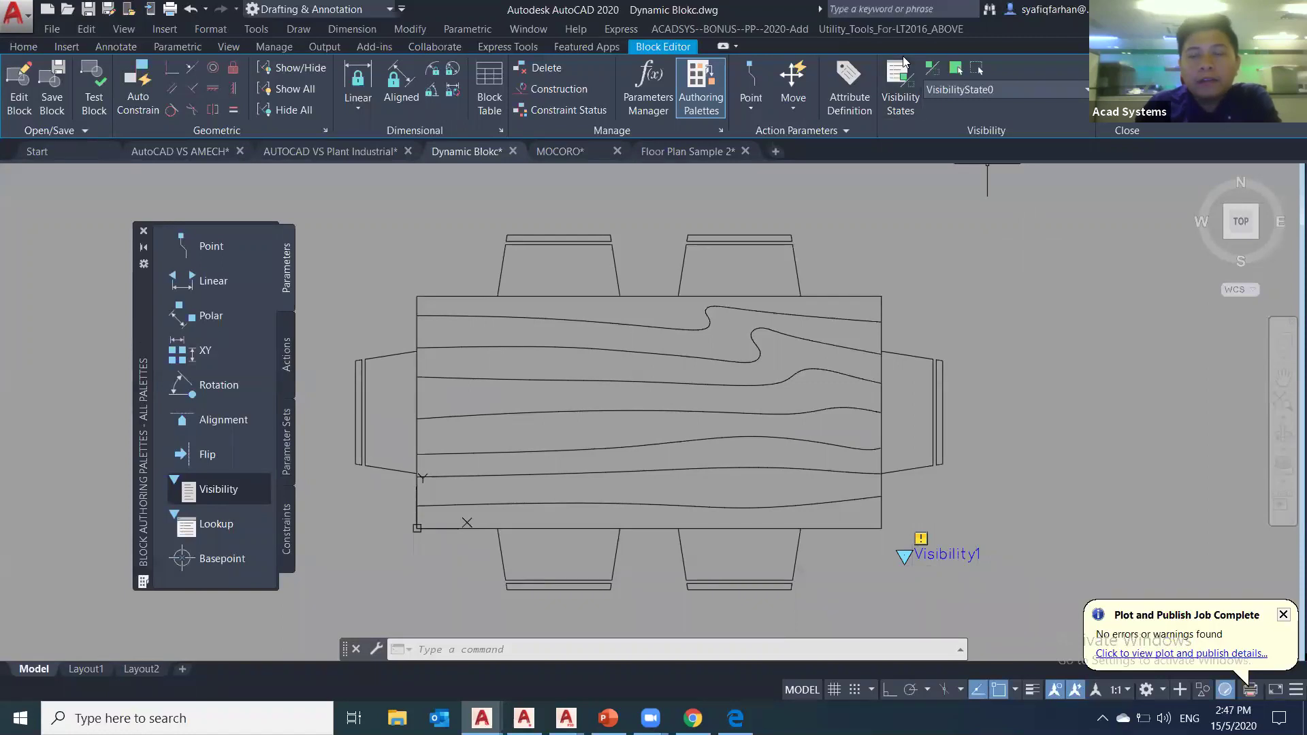
left_click(897, 95)
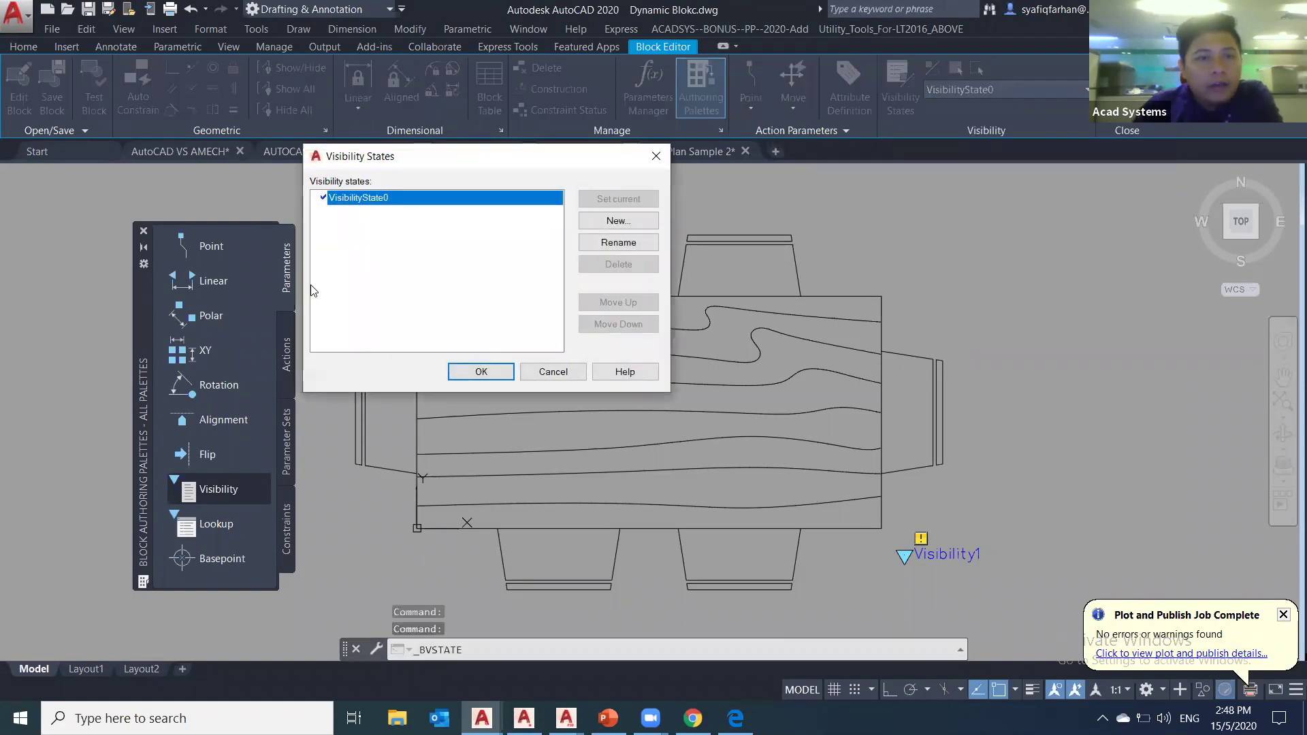
left_click_drag(408, 156, 166, 182)
- Create two visibility states named 1C and 2C, leaving the visibility of existing objects unchanged
left_click(377, 247)
type("1")
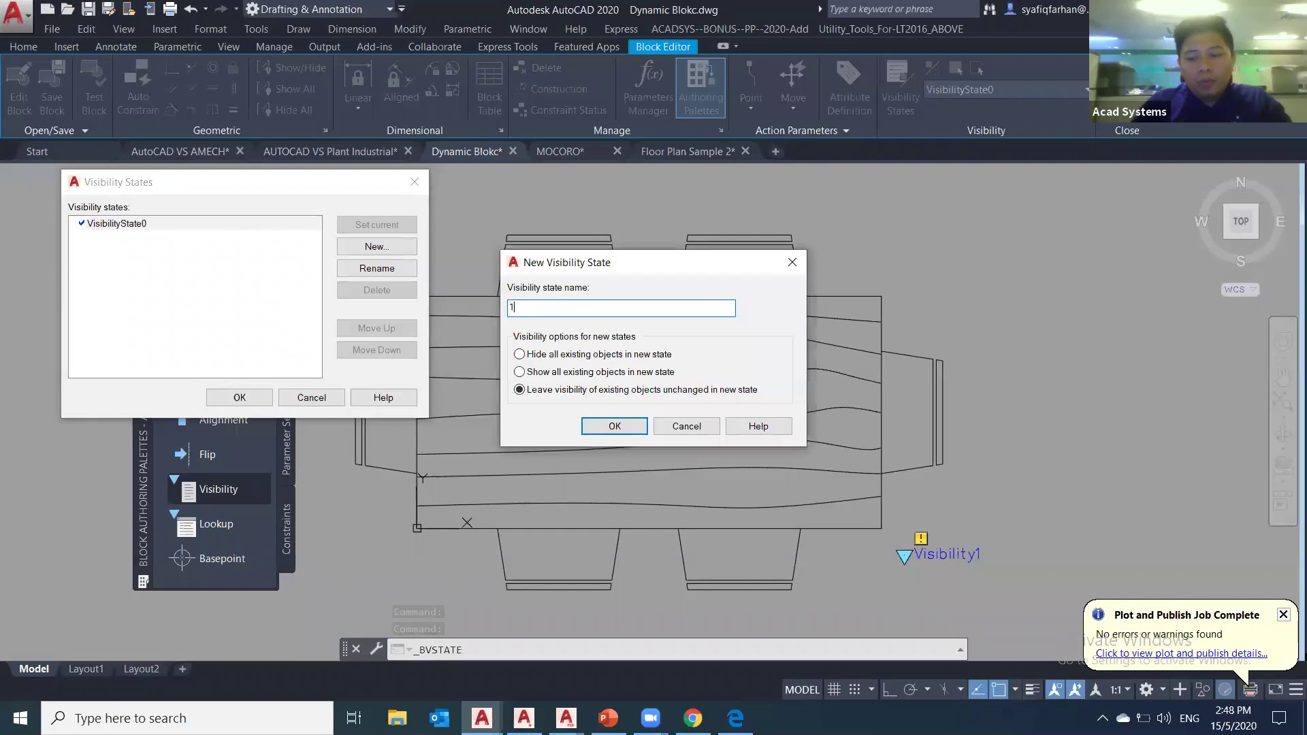
type("C")
left_click(609, 427)
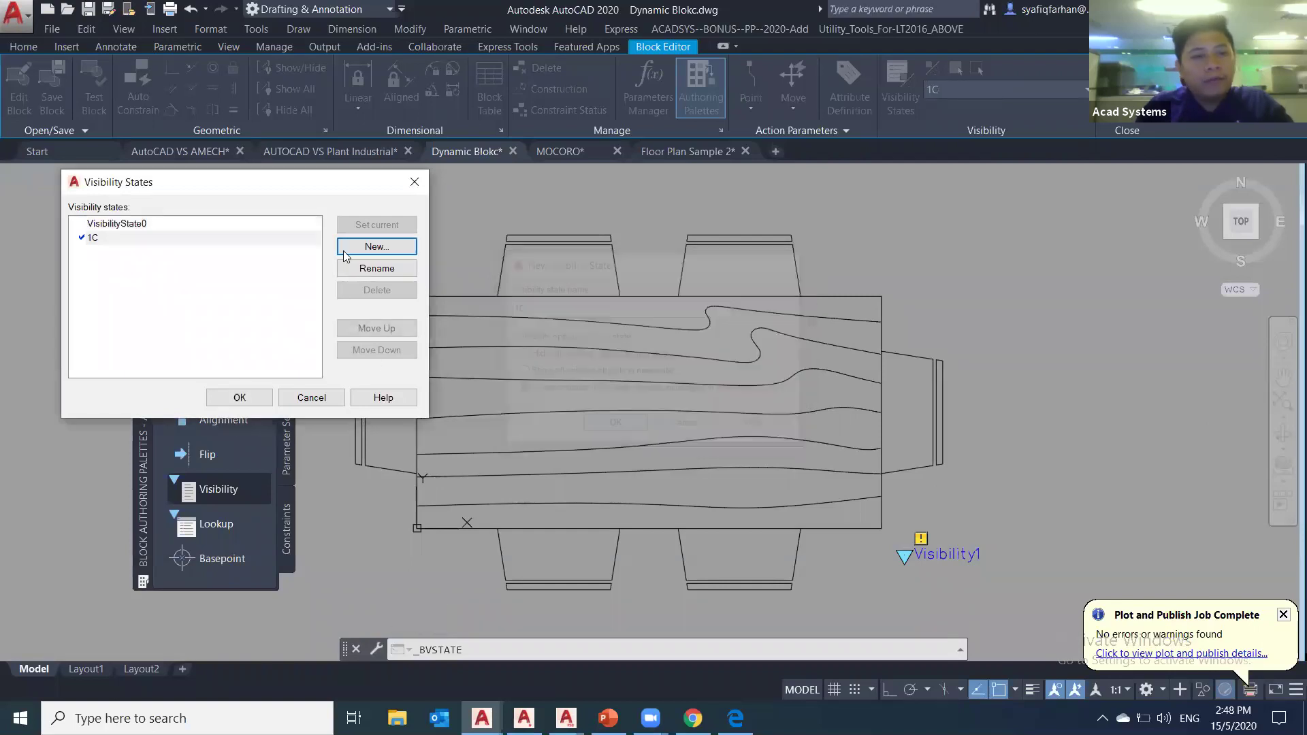
left_click(368, 248)
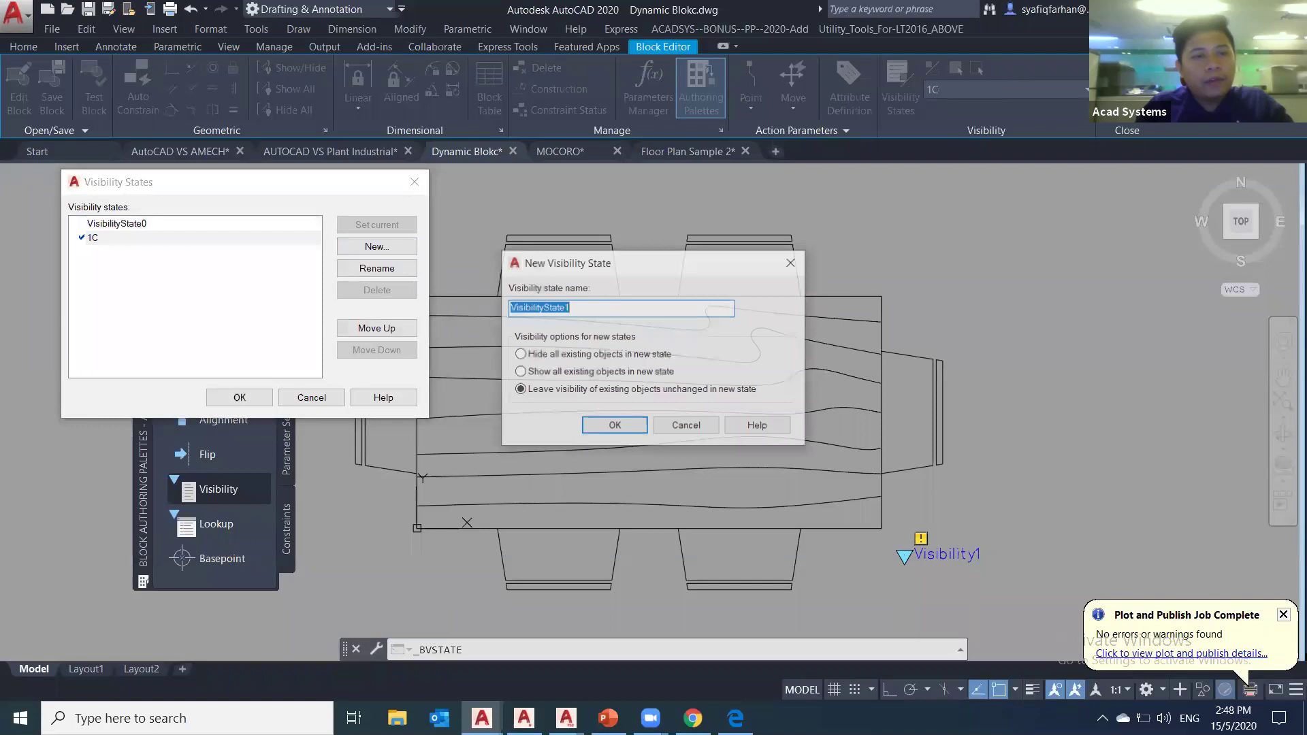
type("2C")
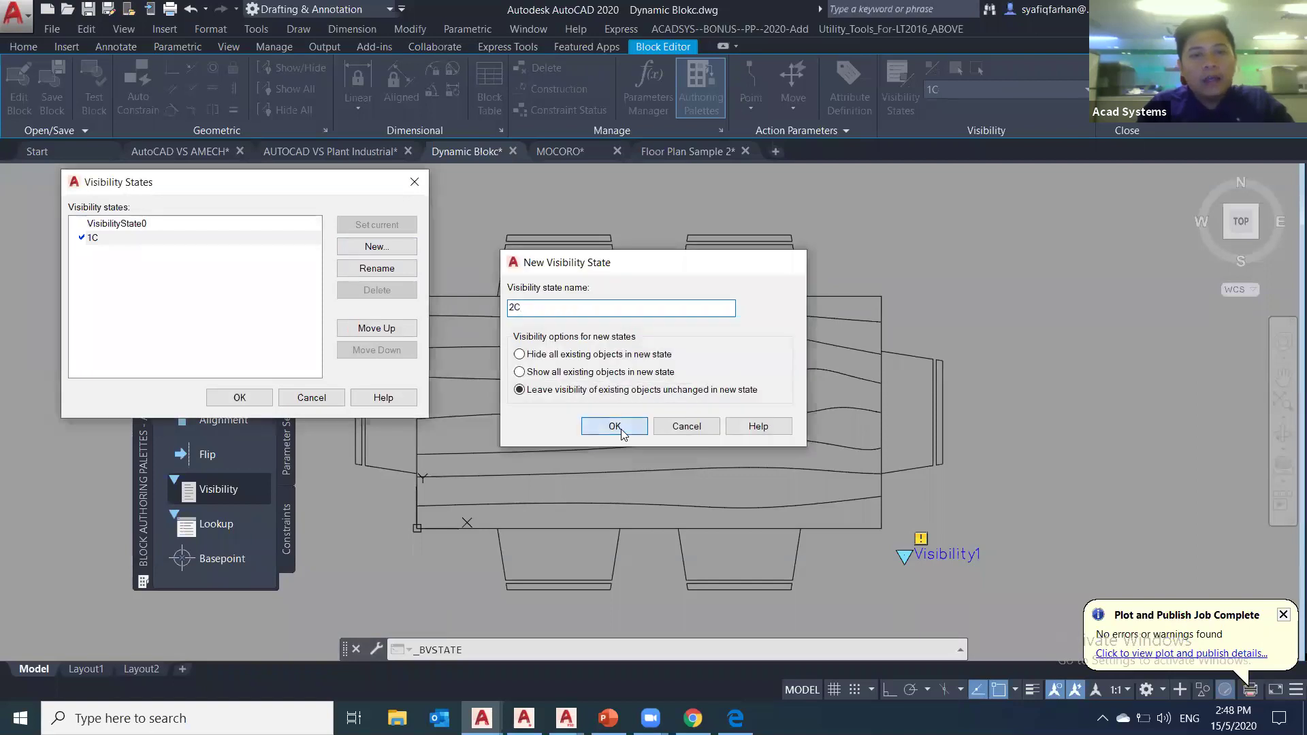
left_click(621, 432)
- Create two more visibility states named 4C and 6C, leaving the visibility of existing objects unchanged
left_click(373, 247)
type("4")
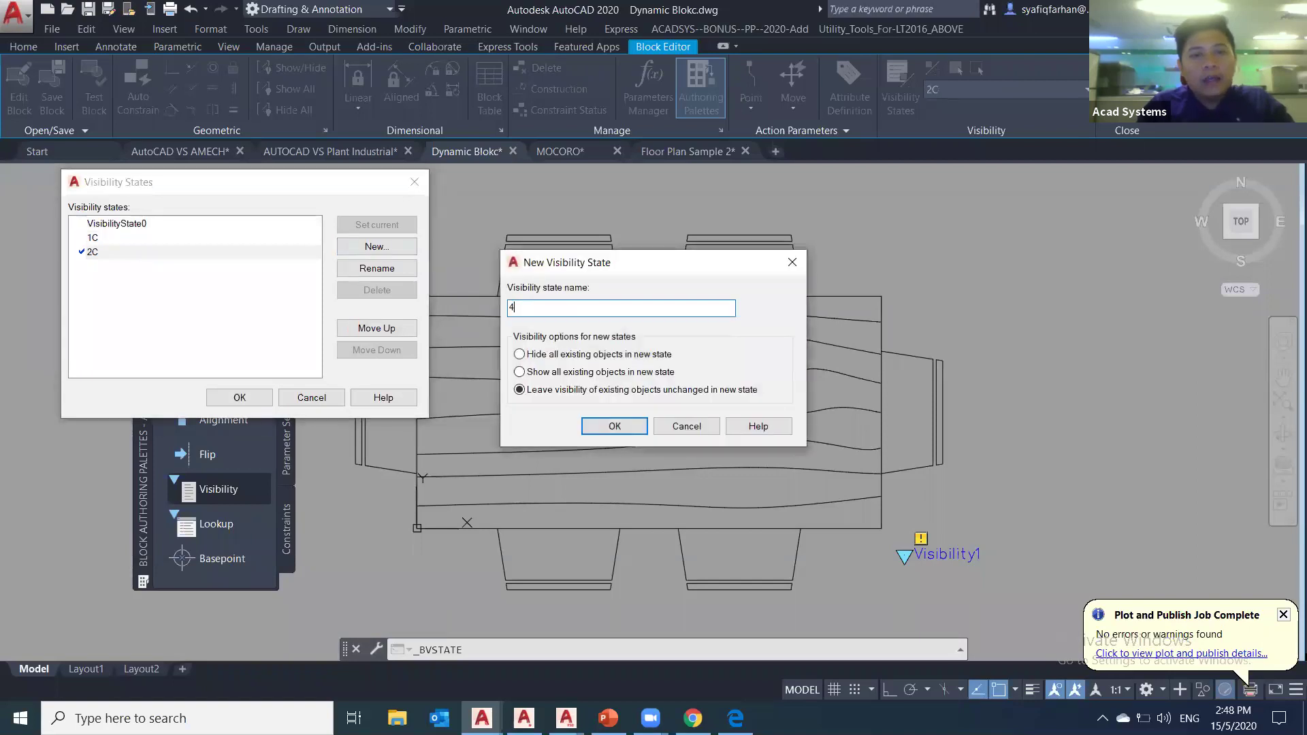
type("C")
left_click(615, 426)
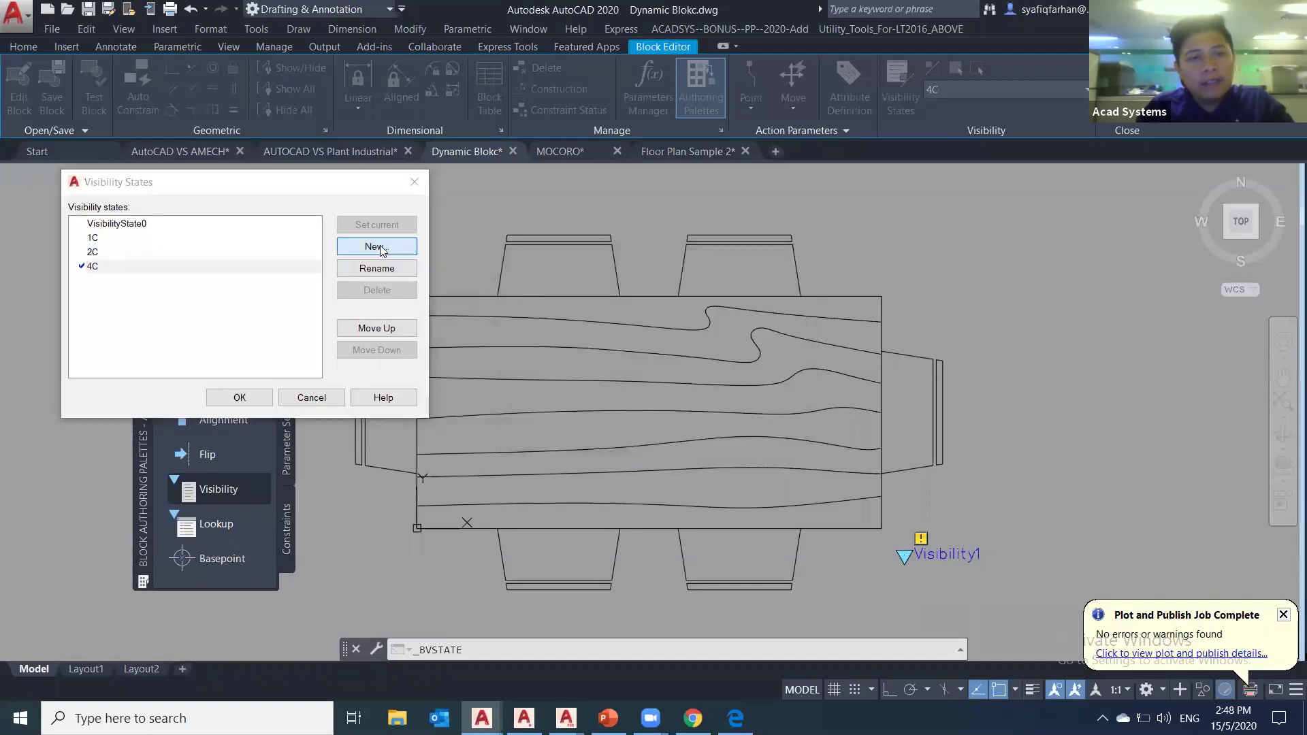
key("Return")
type("6C")
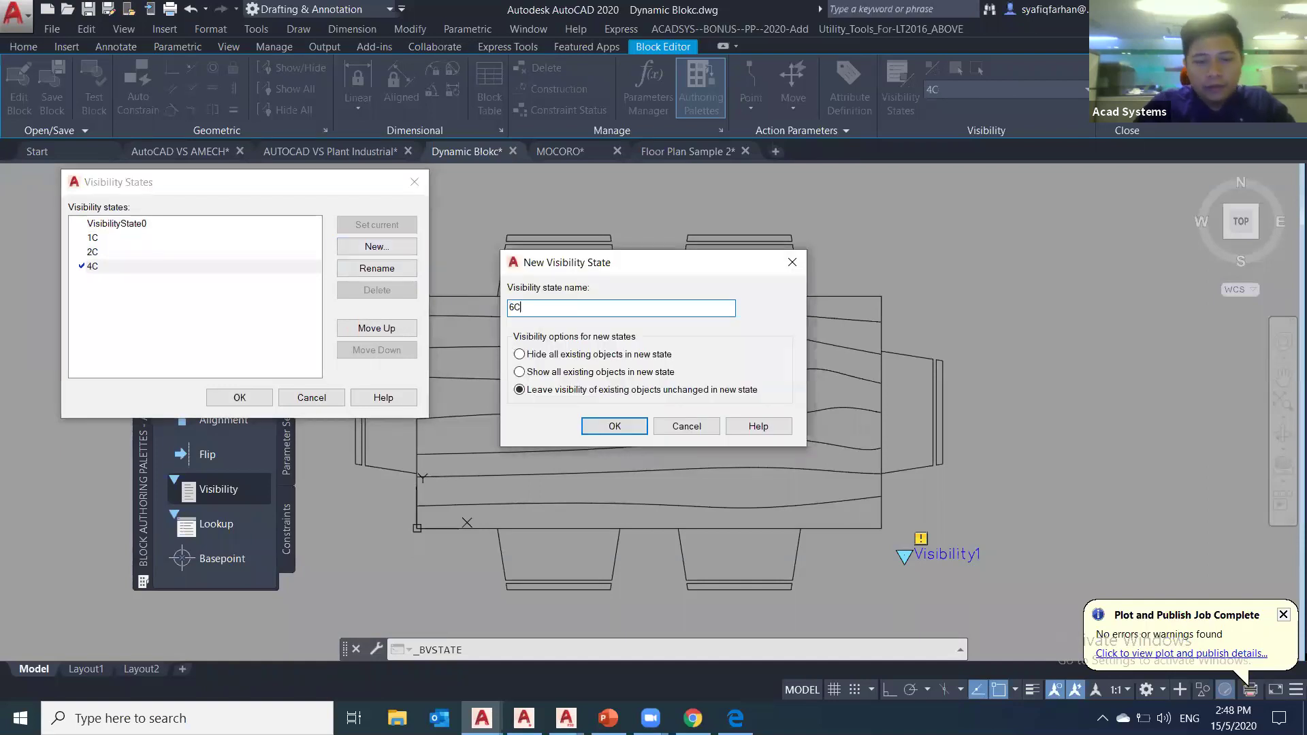
left_click(604, 429)
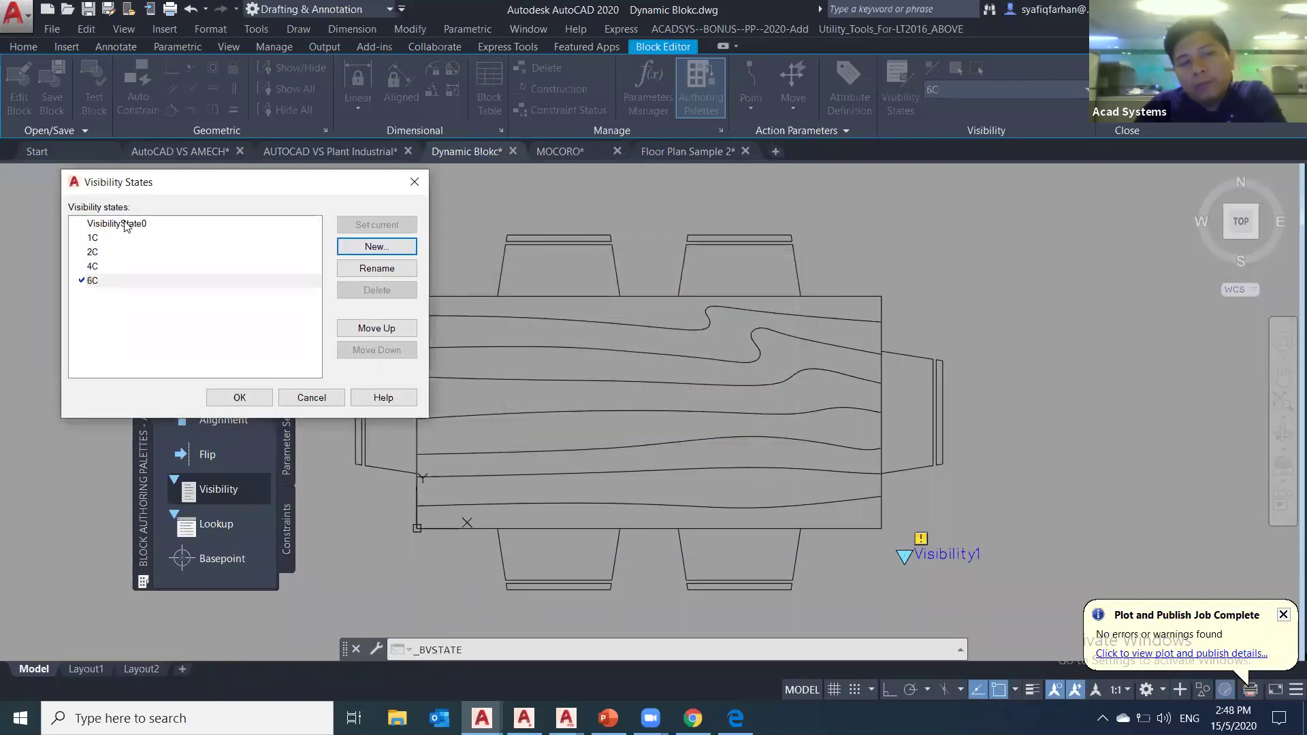
- Delete the default VisibilityState0 and accept the list of visibility states
left_click(130, 225)
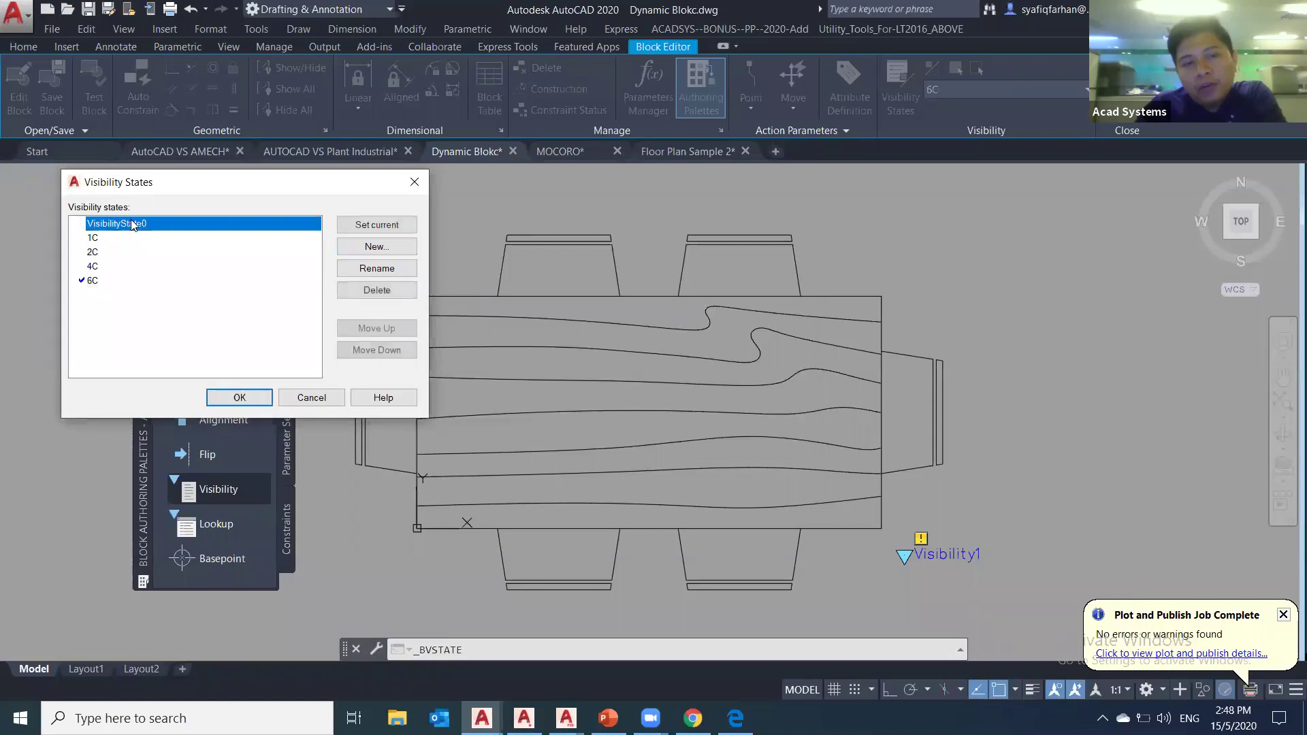
left_click(361, 297)
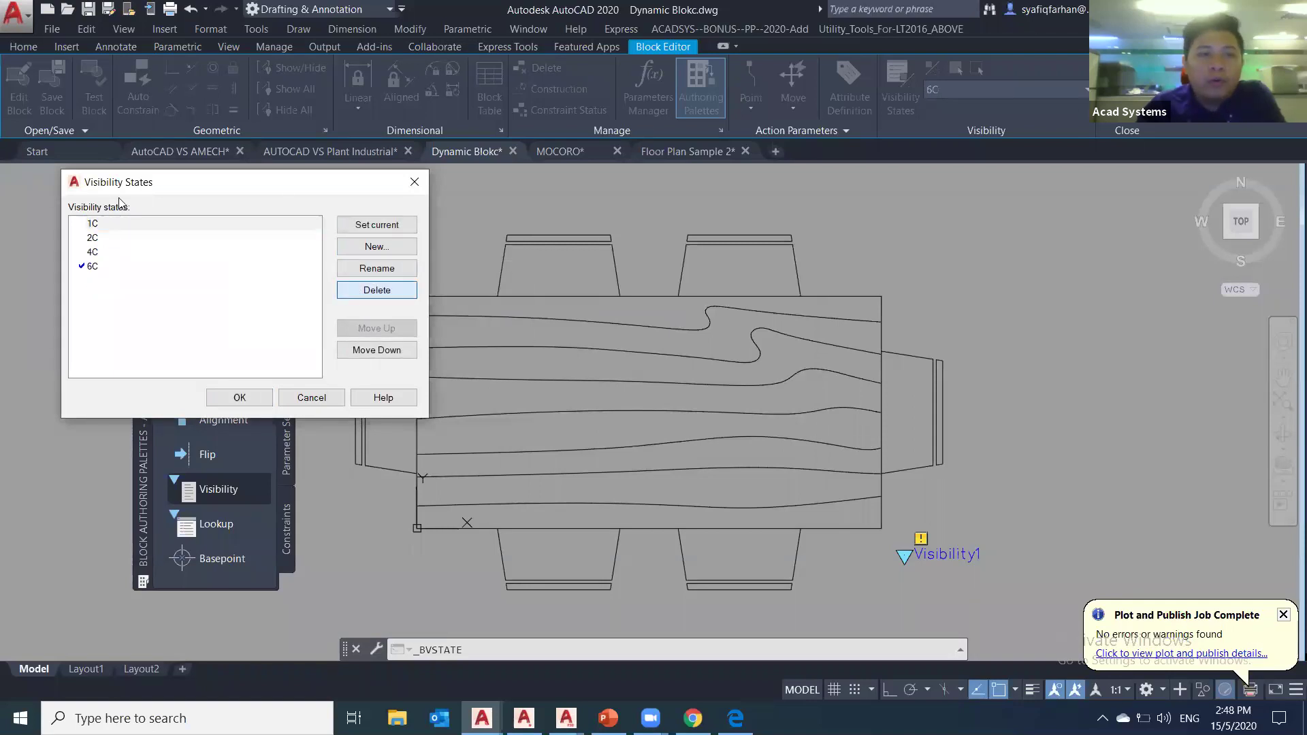
left_click(240, 398)
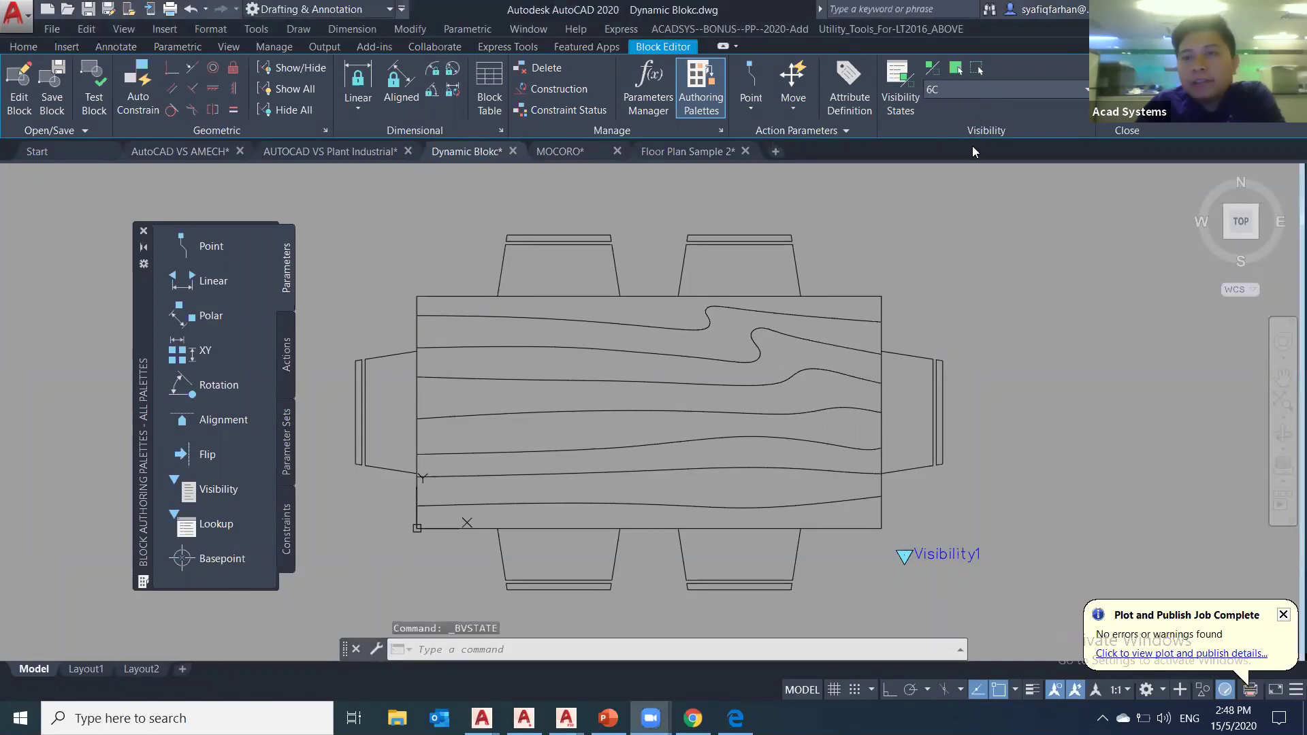
- Make visibility state 4C current and hide the two chairs at the short ends of the table in it
left_click(991, 89)
left_click(979, 145)
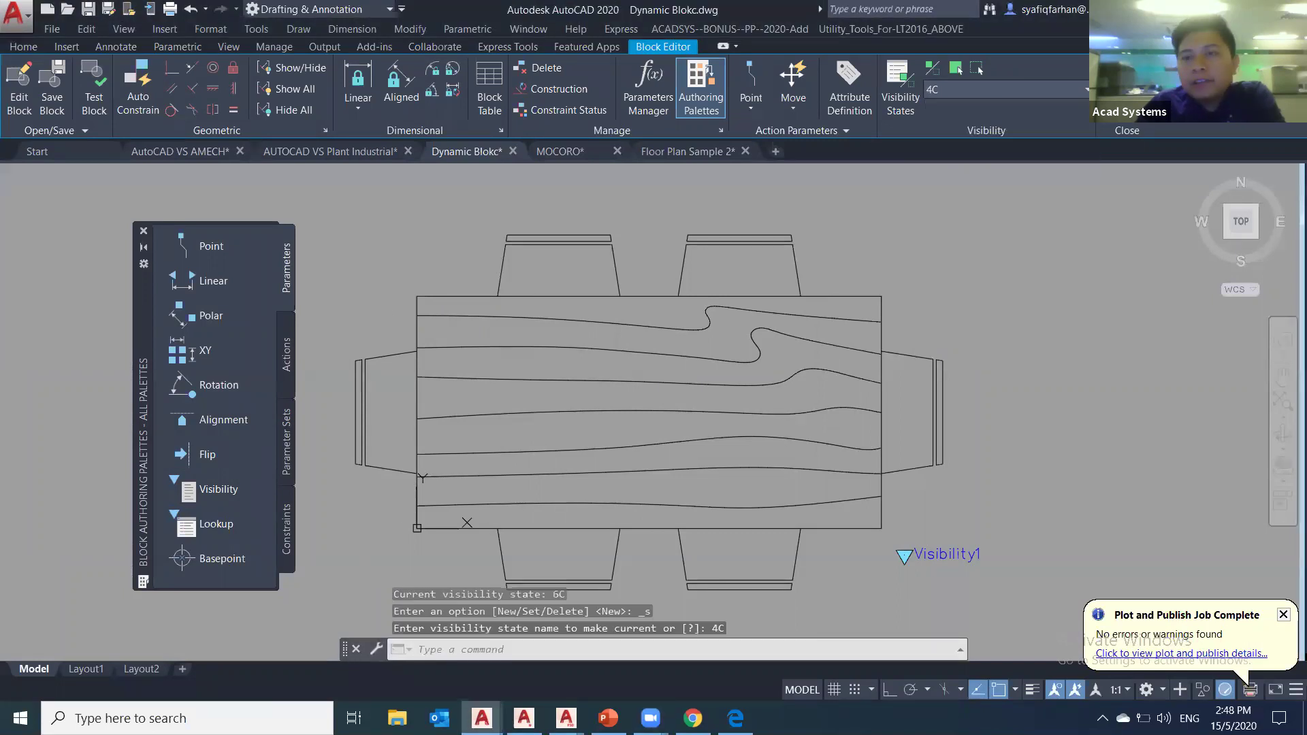
left_click(997, 497)
left_click(900, 339)
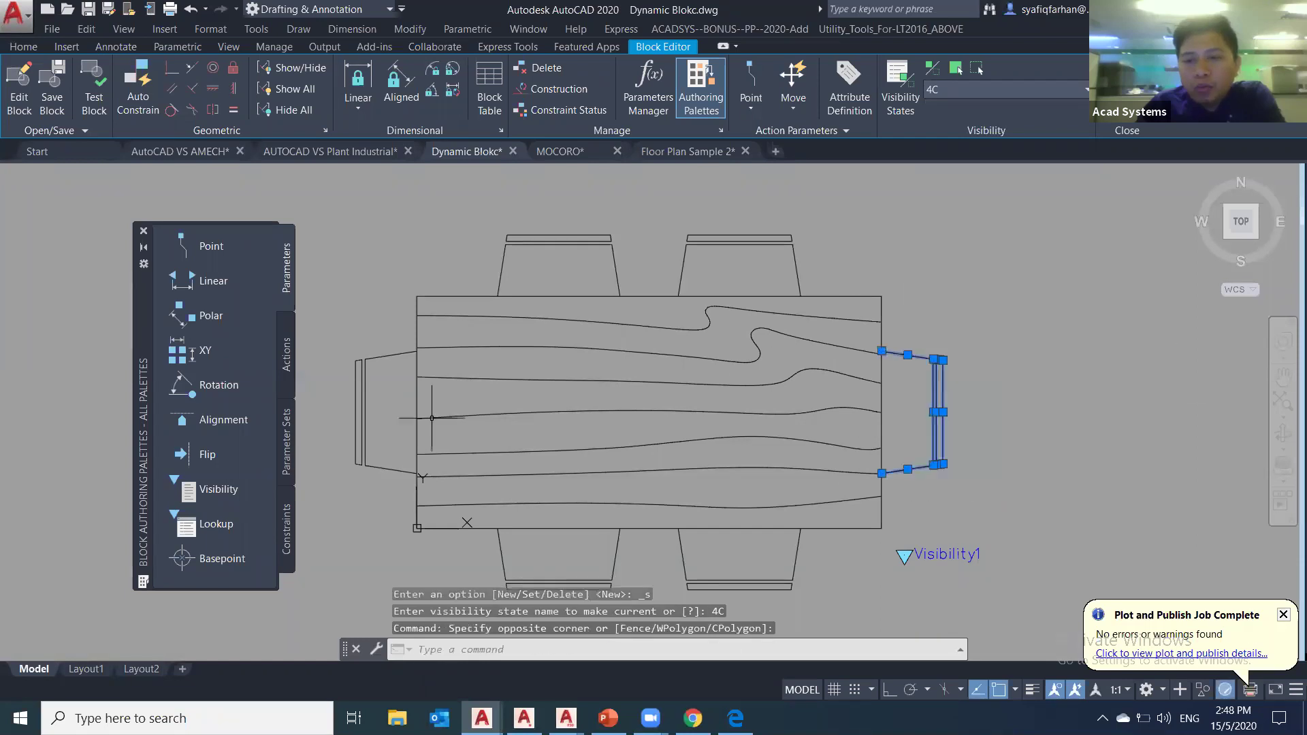
left_click(396, 505)
left_click(358, 309)
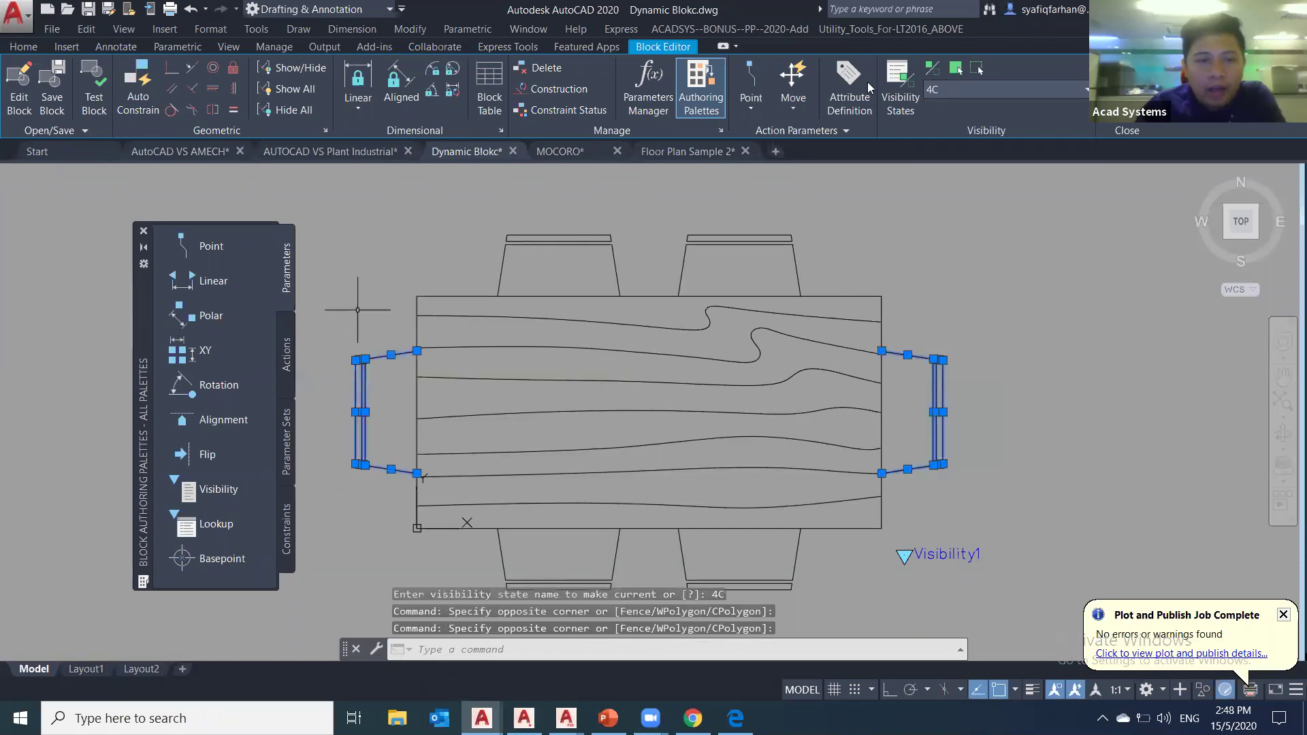
left_click(981, 72)
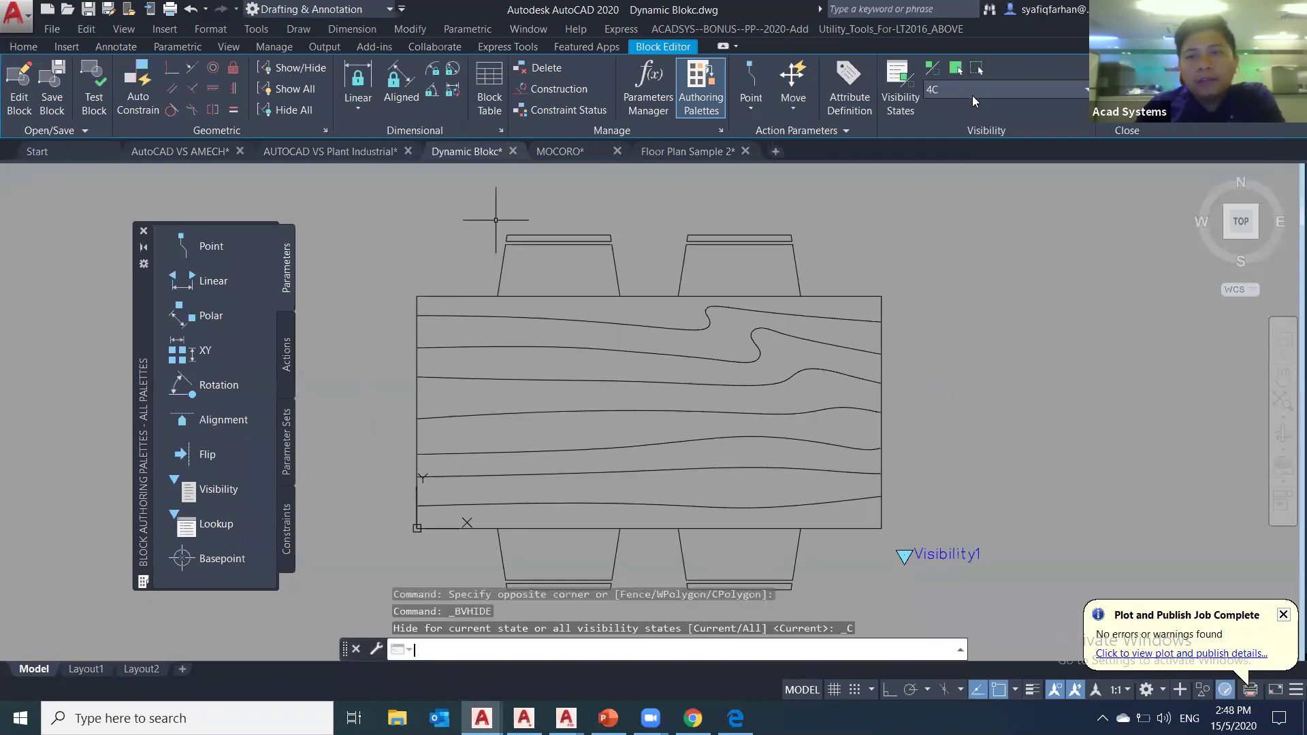
- Make visibility state 2C current and hide the four chairs along the long sides of the table in it
left_click(980, 90)
left_click(970, 136)
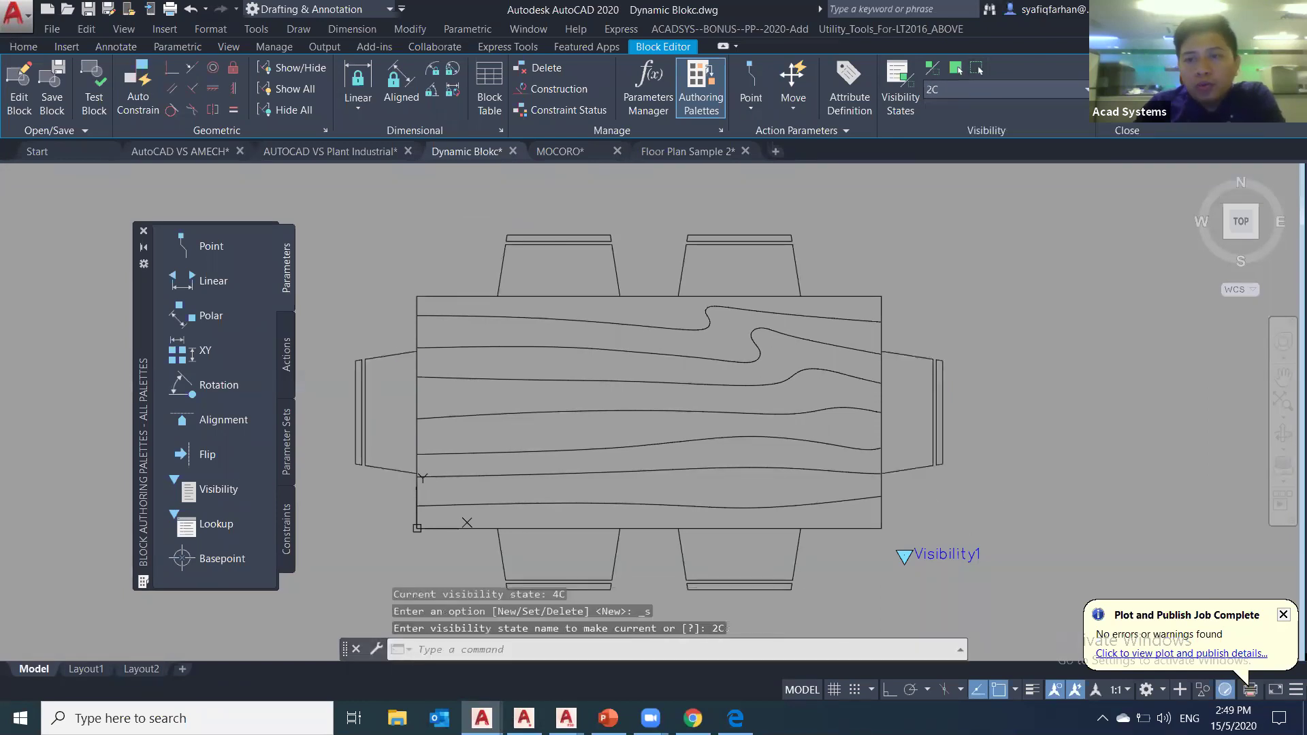
left_click(929, 286)
left_click(406, 201)
middle_click_drag(826, 544, 864, 473)
left_click(978, 540)
left_click(476, 476)
middle_click_drag(1041, 440, 1018, 489)
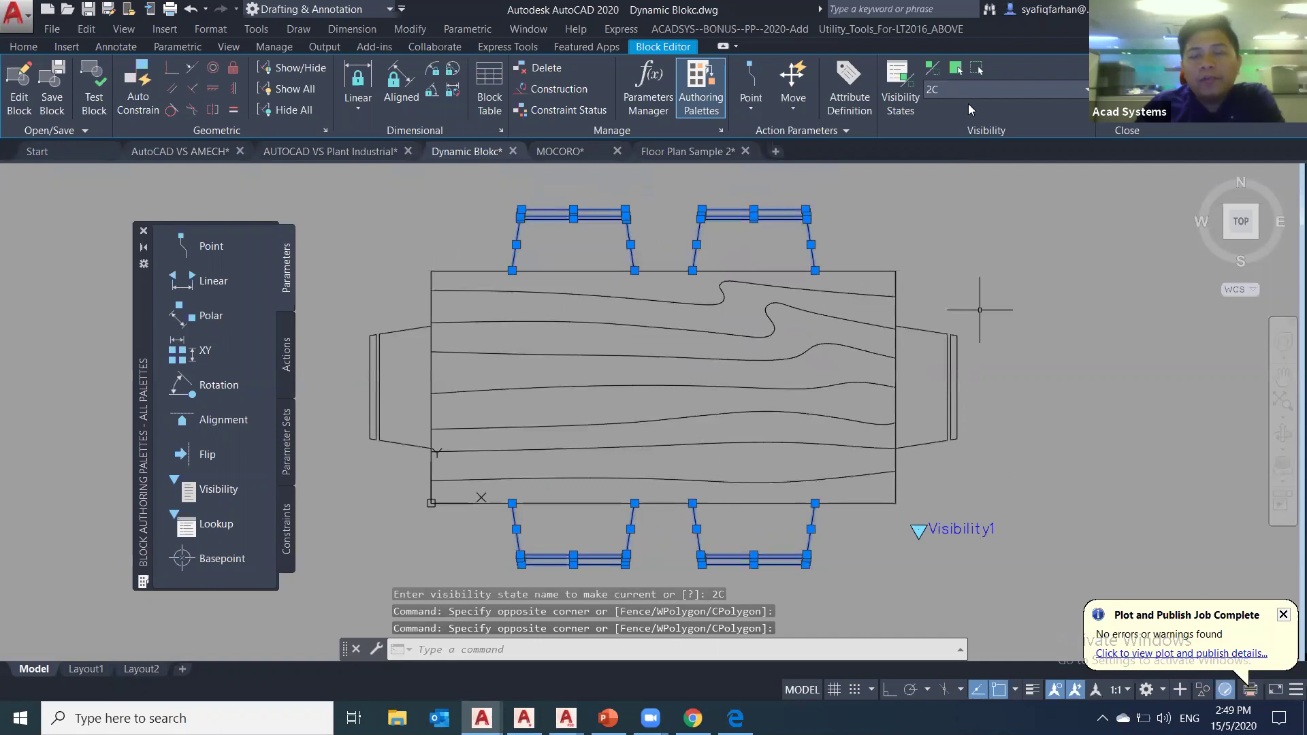
left_click(978, 70)
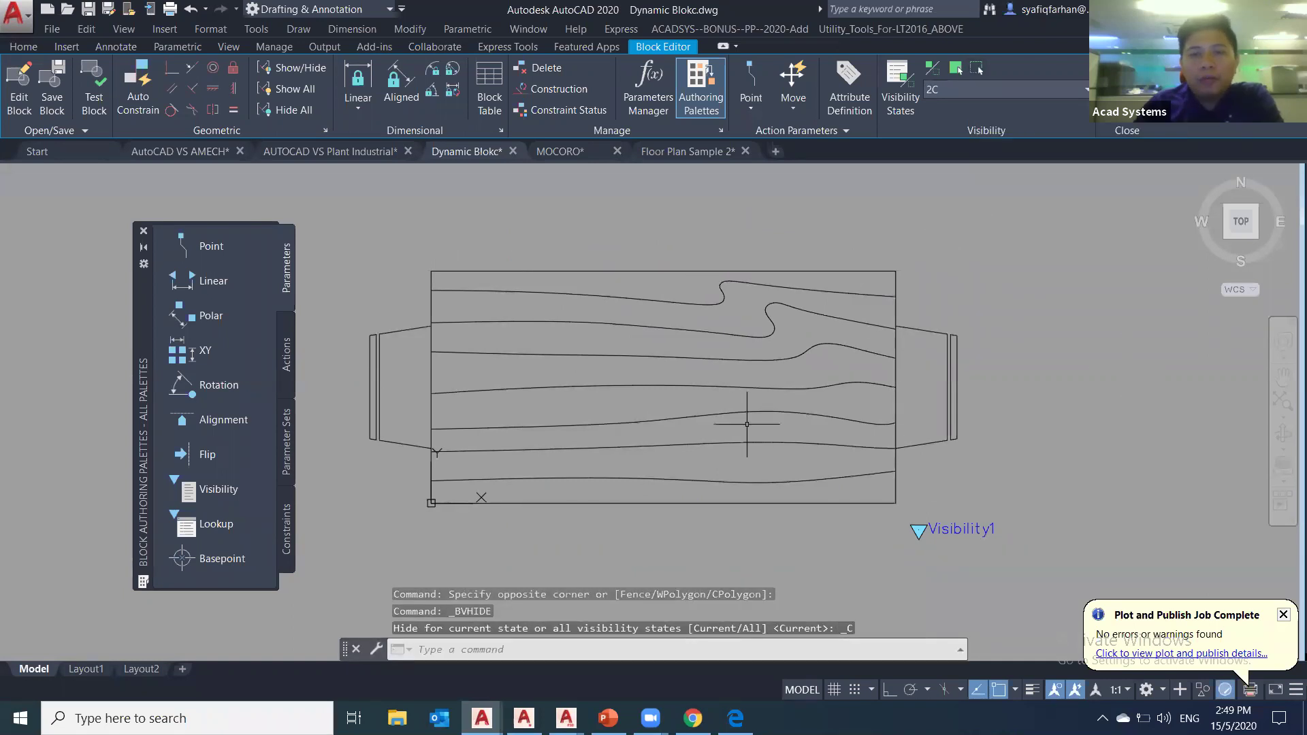
- Make visibility state 1C current and hide every chair except the one at the table's left end
middle_click_drag(1064, 484, 1074, 495)
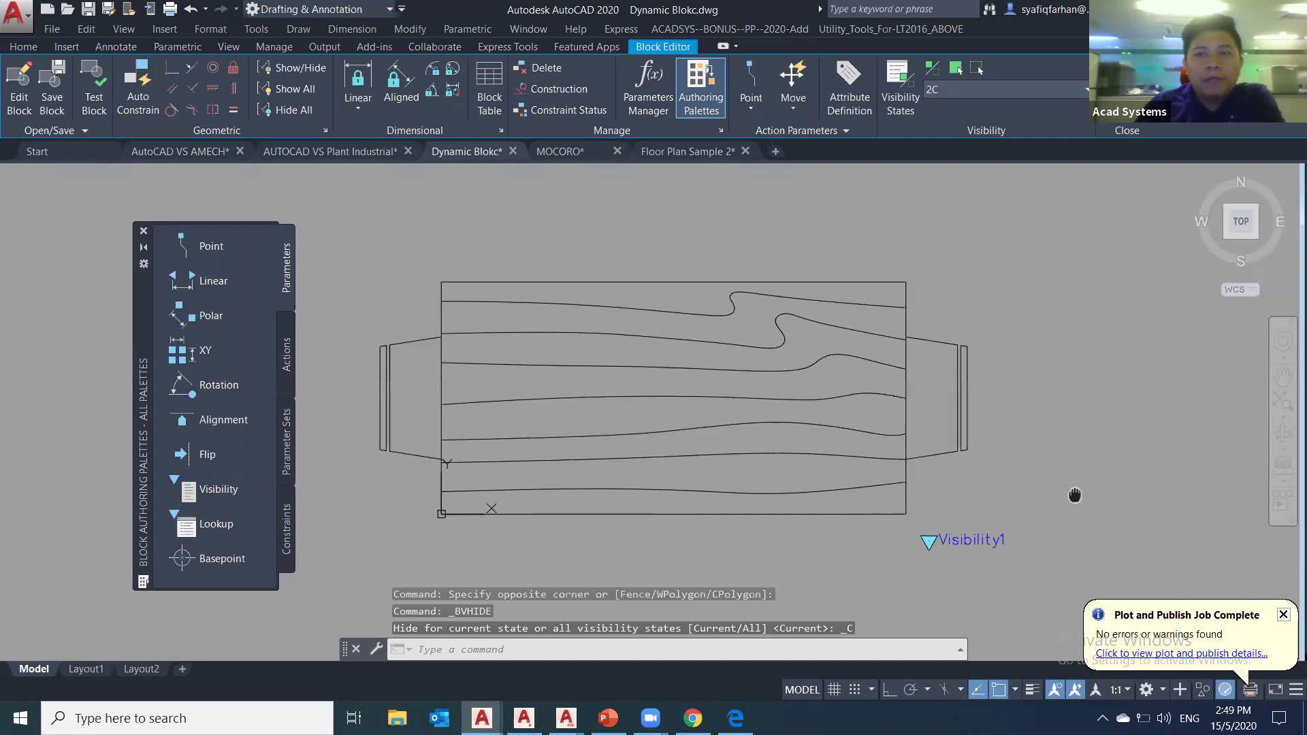
left_click(1010, 92)
left_click(934, 108)
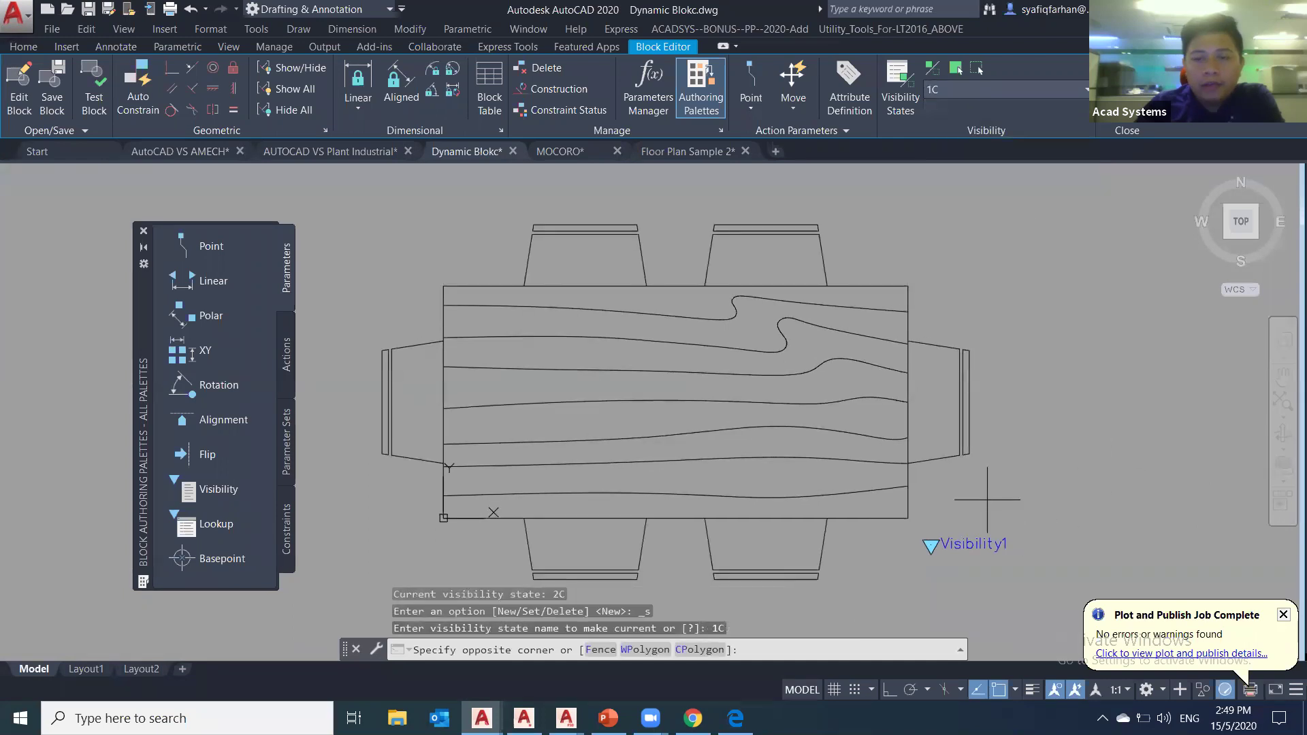
left_click(992, 502)
left_click(950, 327)
left_click(989, 486)
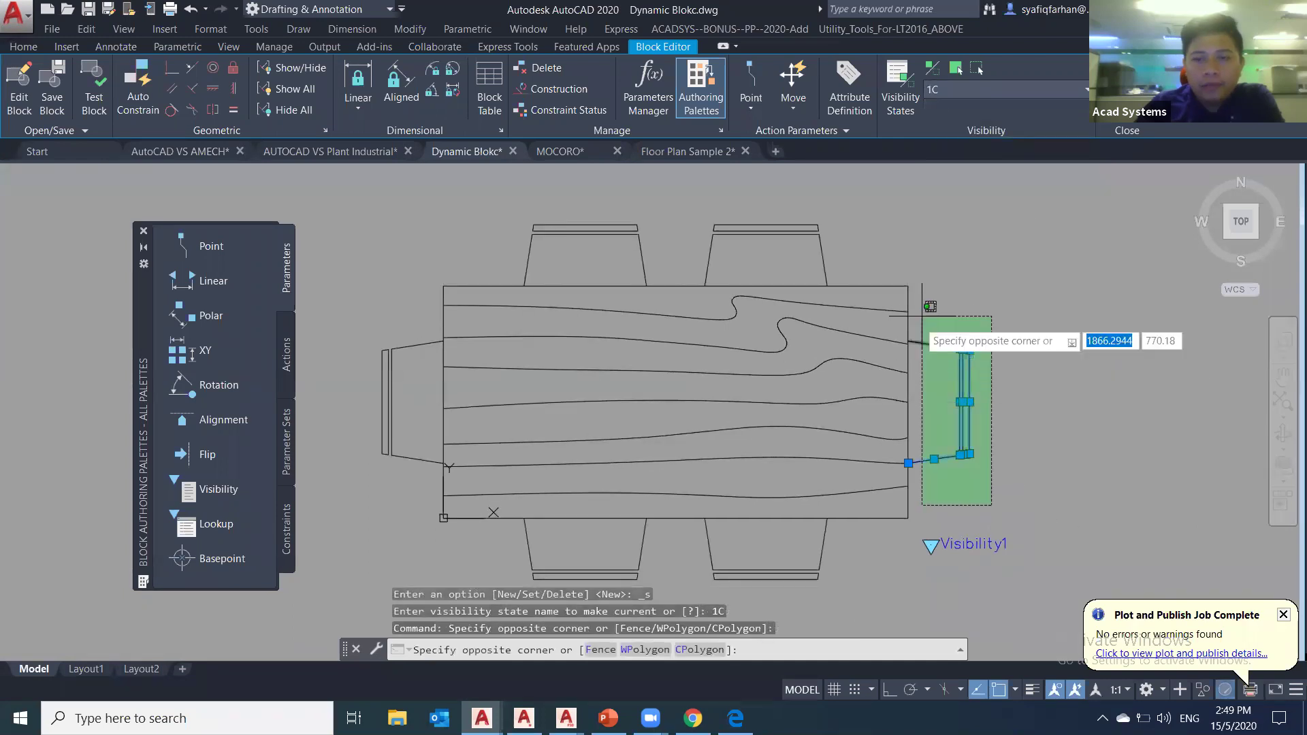
left_click(928, 353)
middle_click_drag(882, 261, 910, 340)
left_click(911, 341)
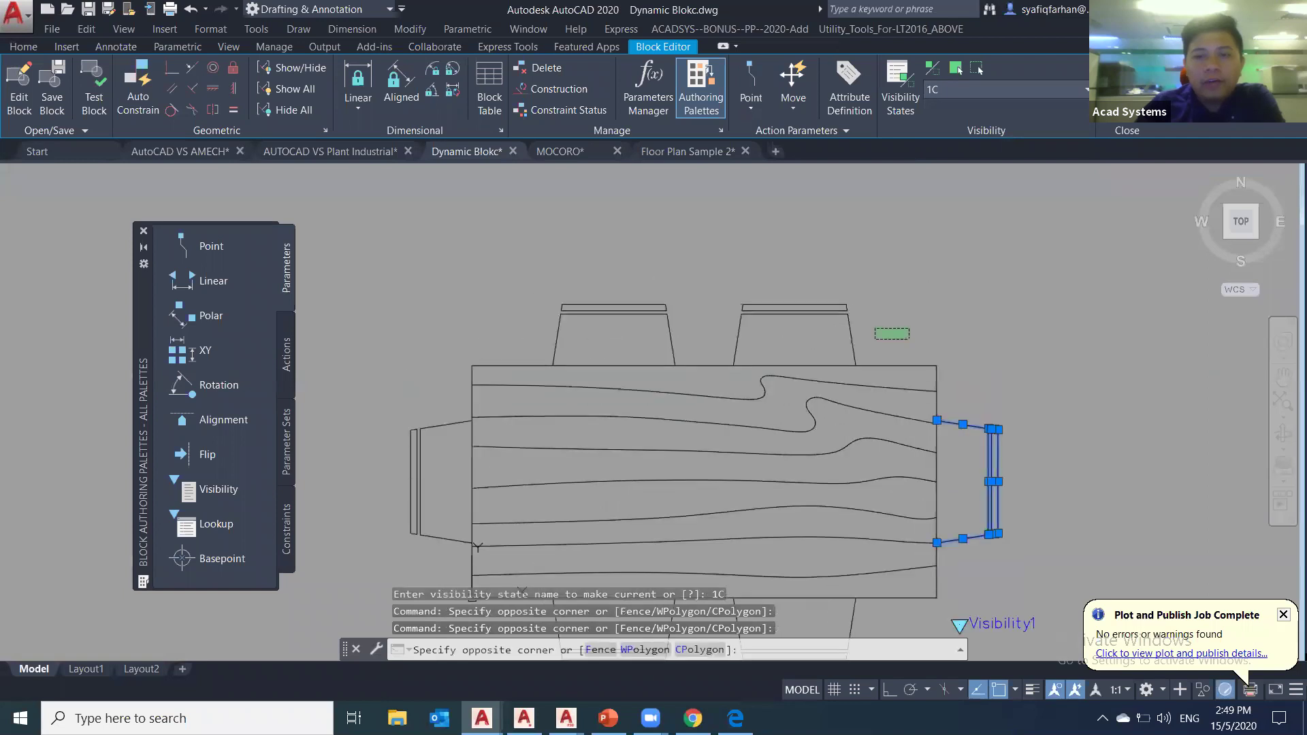
left_click(555, 273)
middle_click_drag(667, 403, 736, 257)
left_click(953, 550)
left_click(582, 480)
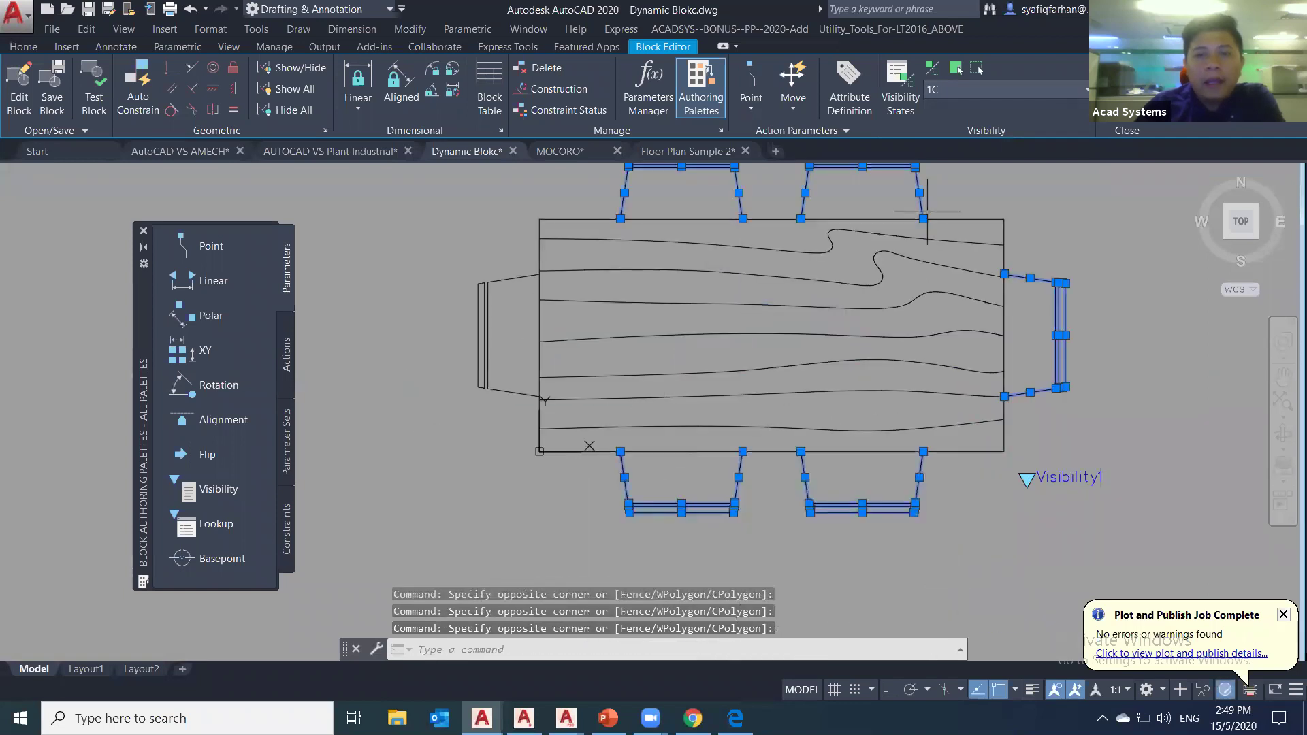
left_click(978, 70)
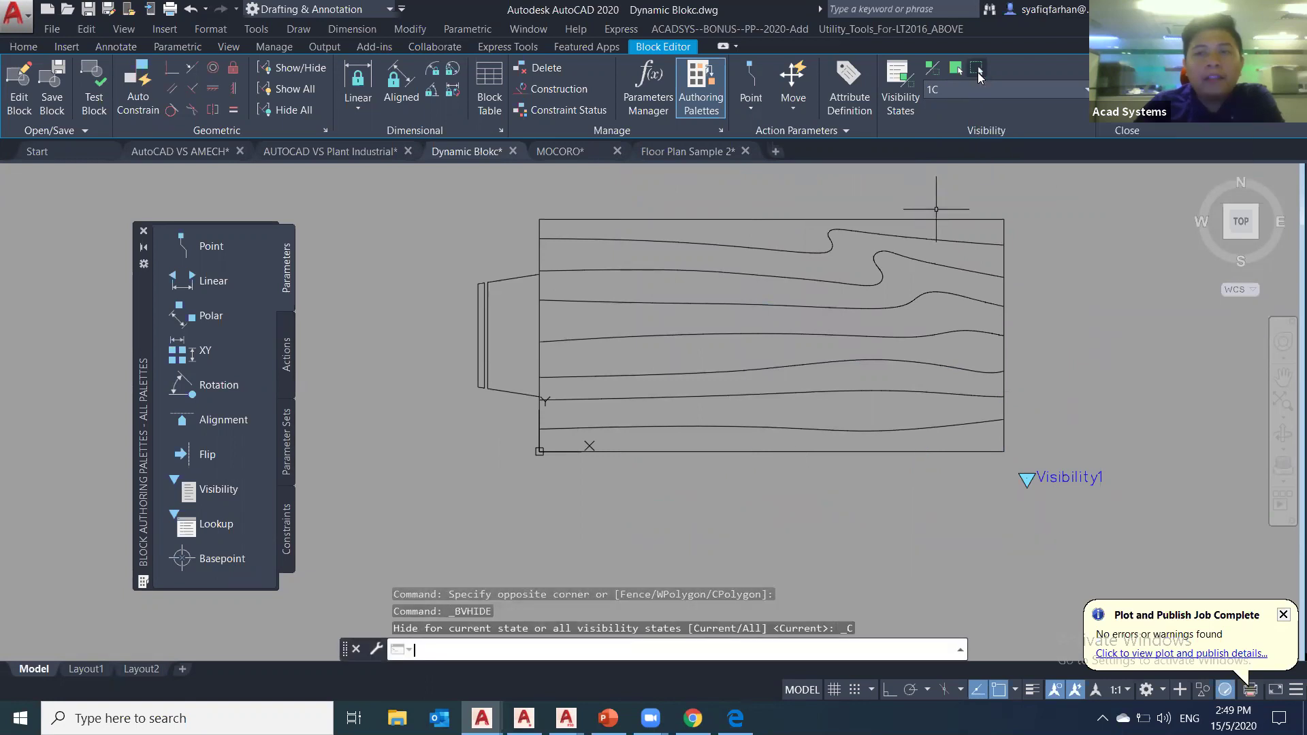
- Close the block editor, saving the changes to the TABLE block
middle_click_drag(826, 458, 739, 508)
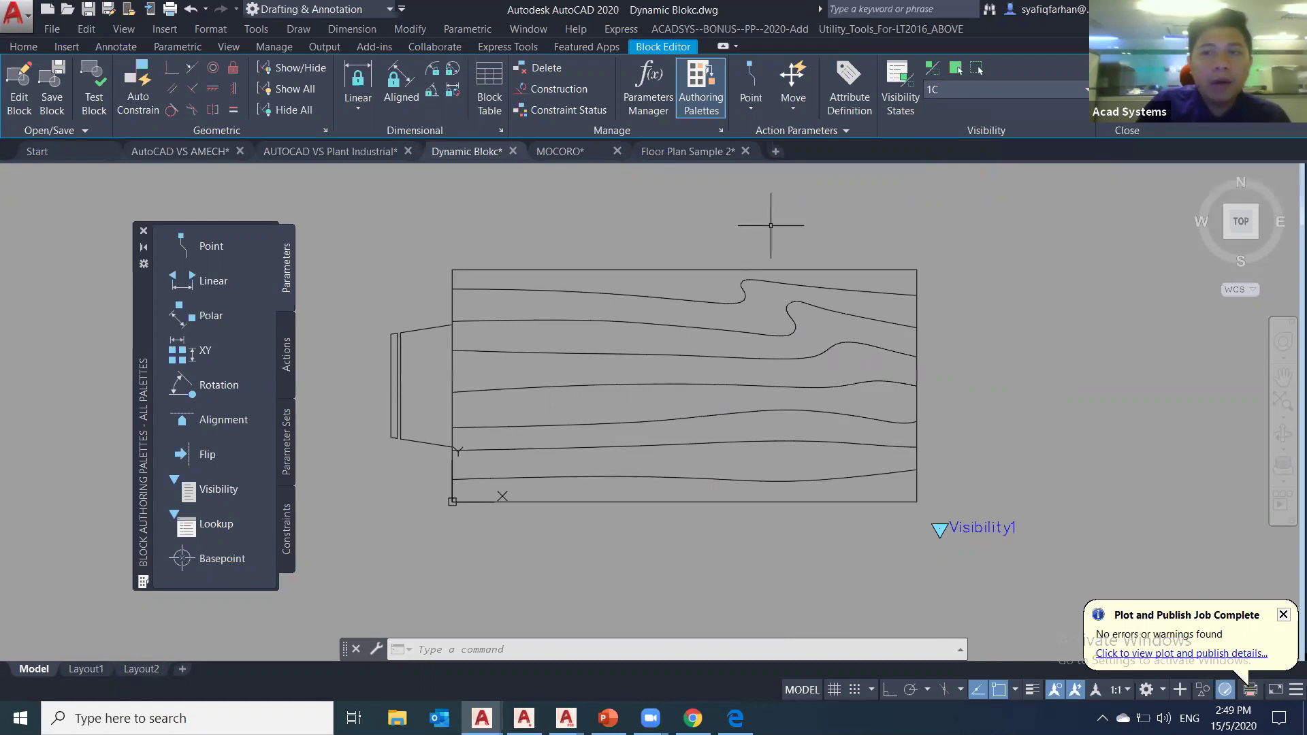
left_click(1127, 87)
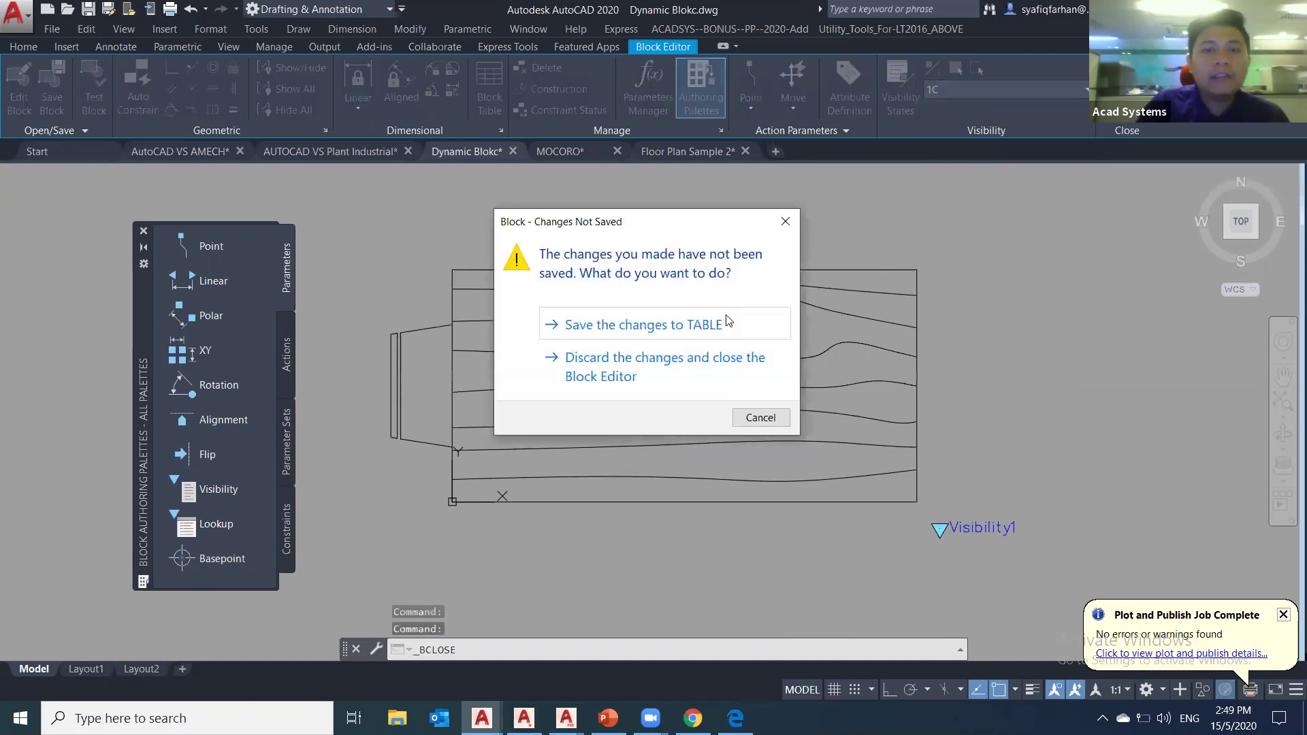
left_click(727, 322)
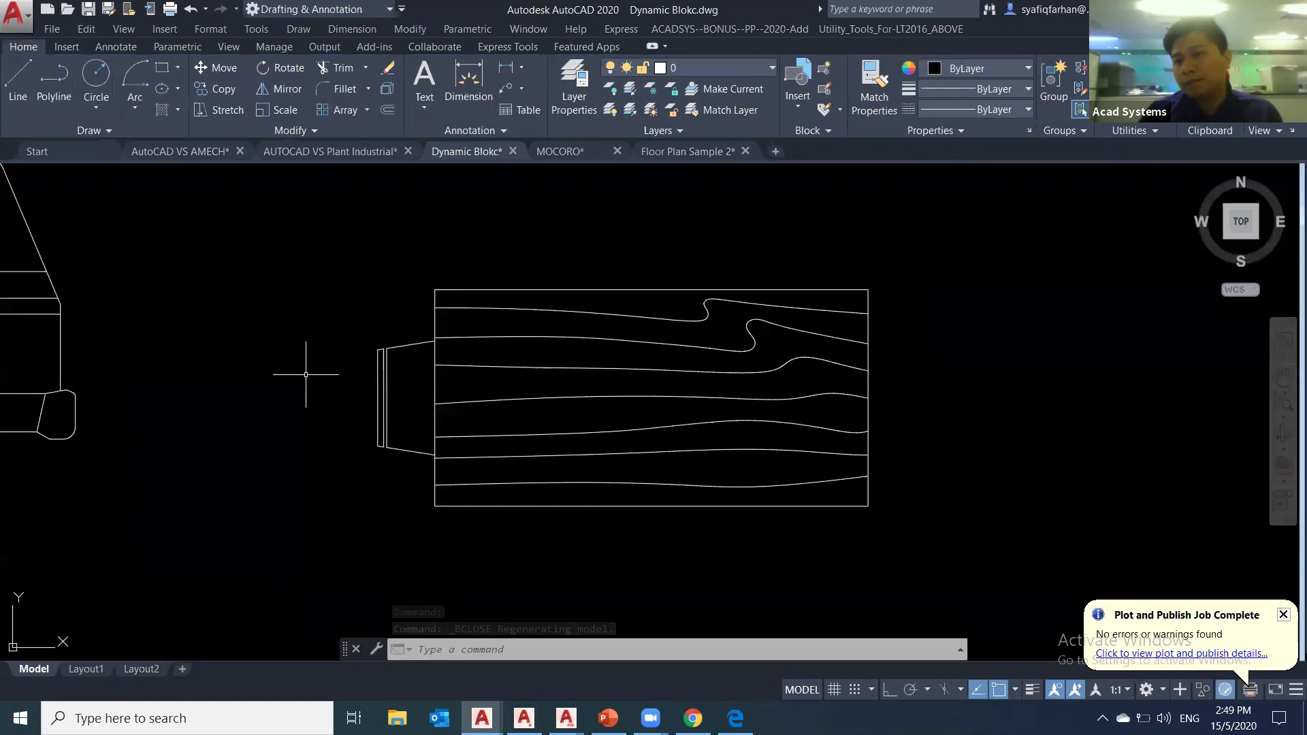
- Test the table block's visibility states by switching it to 2C, 4C and finally 6C
left_click(681, 369)
left_click(889, 533)
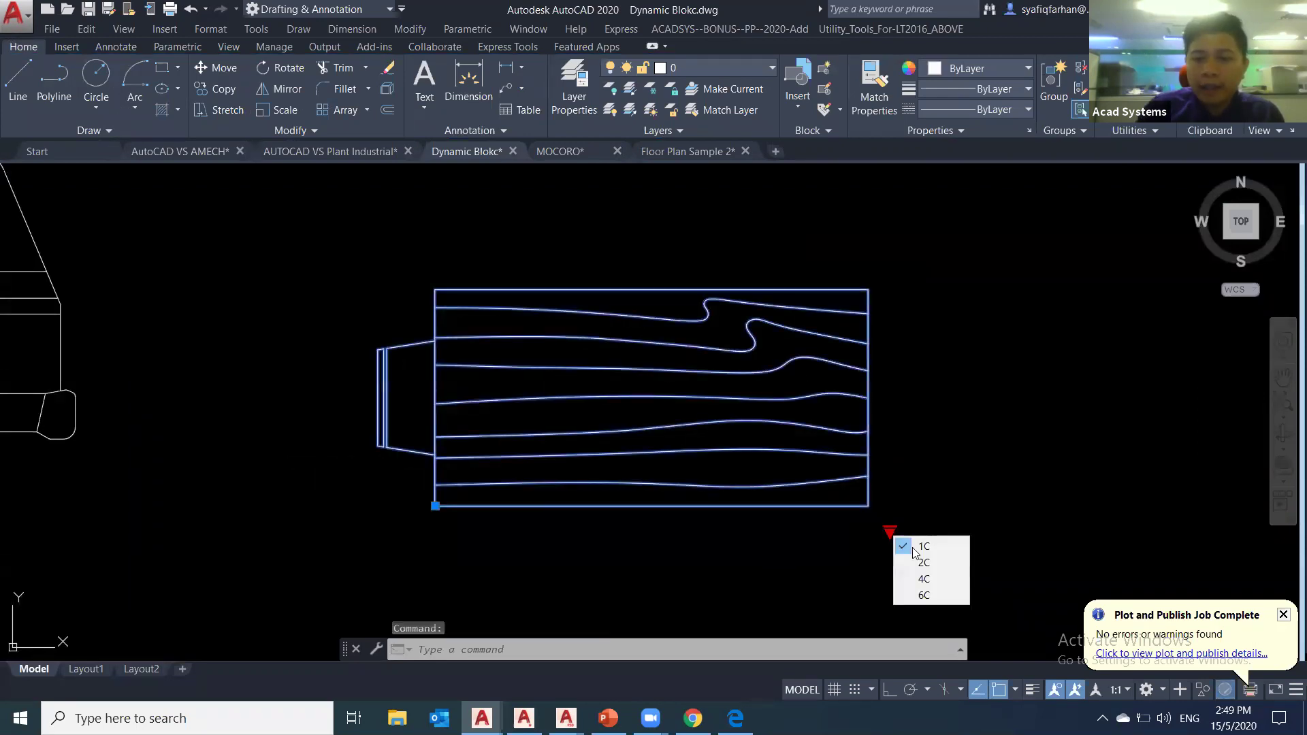
left_click(923, 562)
left_click(890, 532)
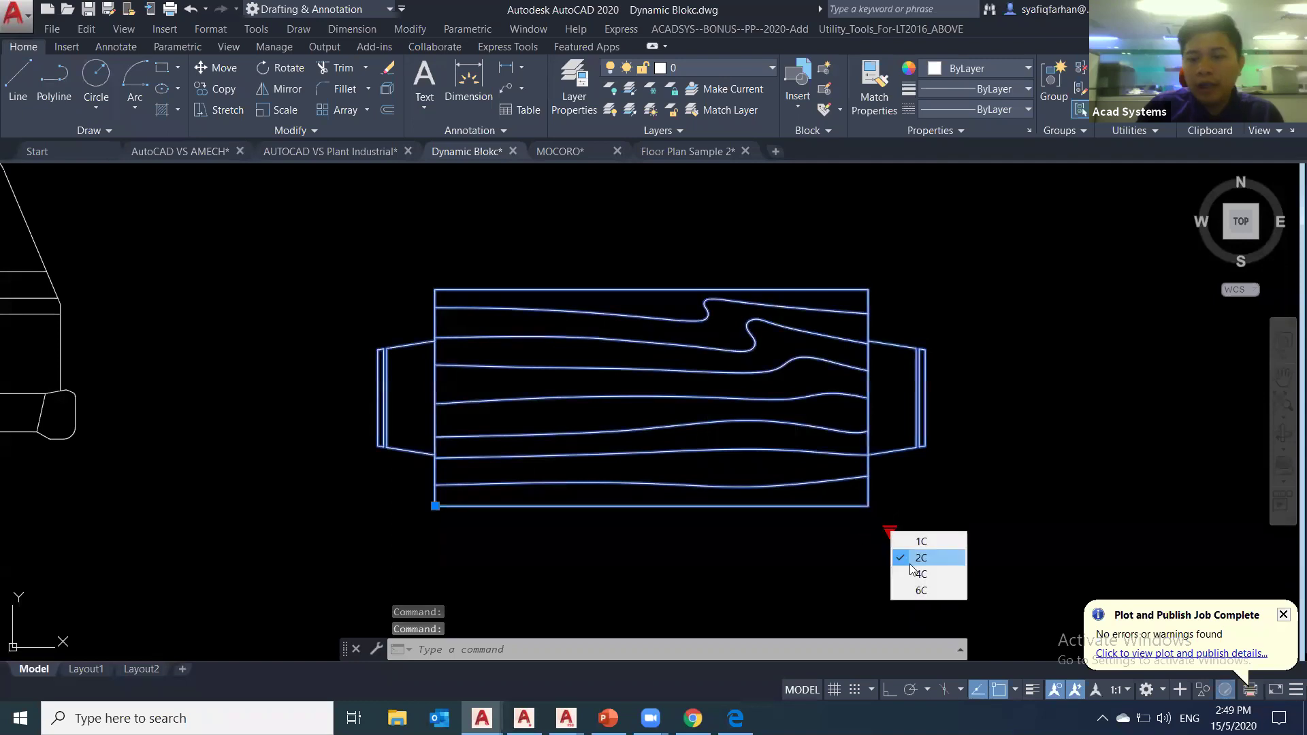
left_click(914, 574)
left_click(890, 533)
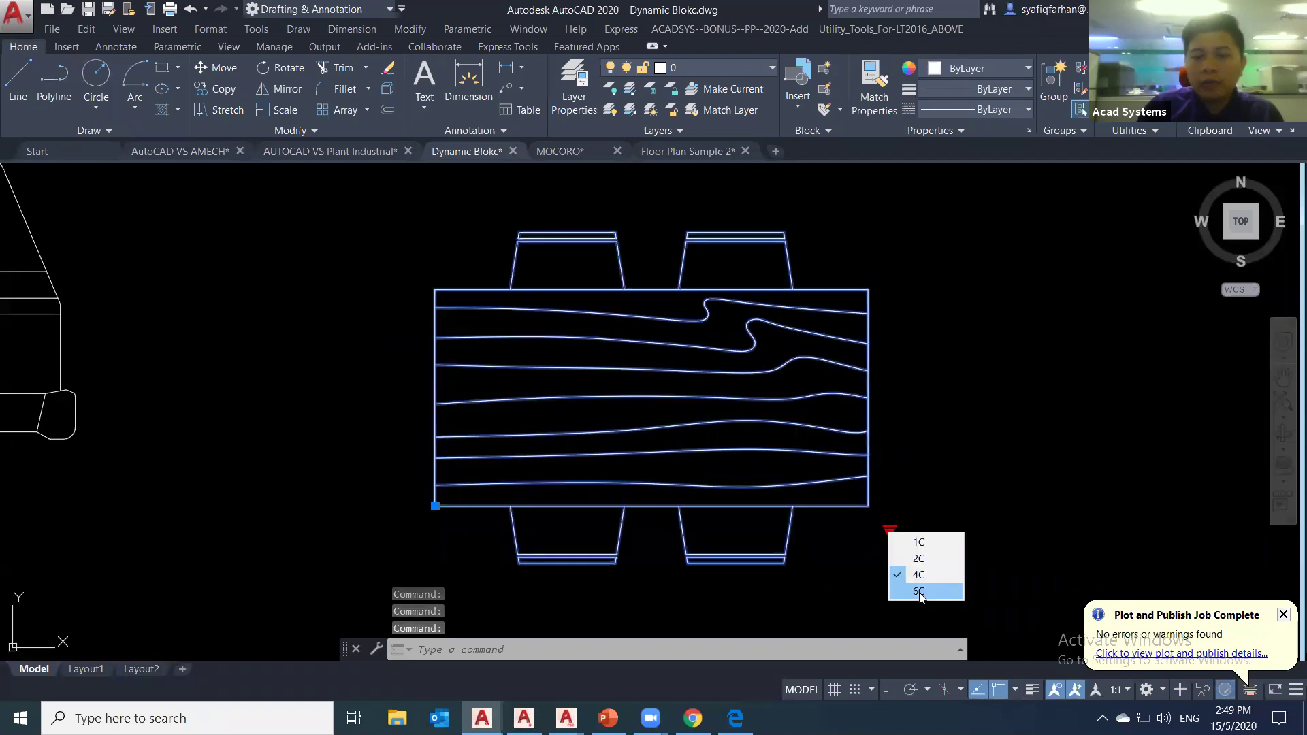
left_click(924, 590)
scroll(916, 548, "down", 4)
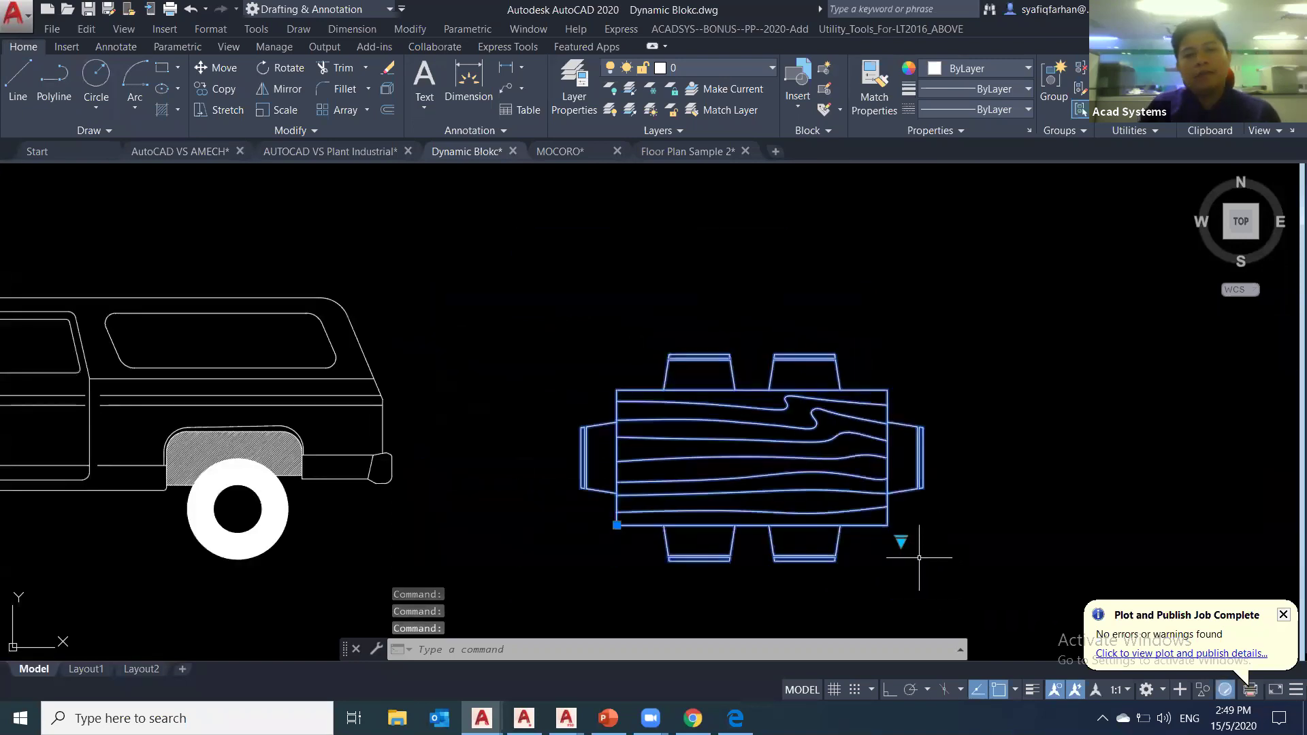
middle_click_drag(920, 549, 983, 587)
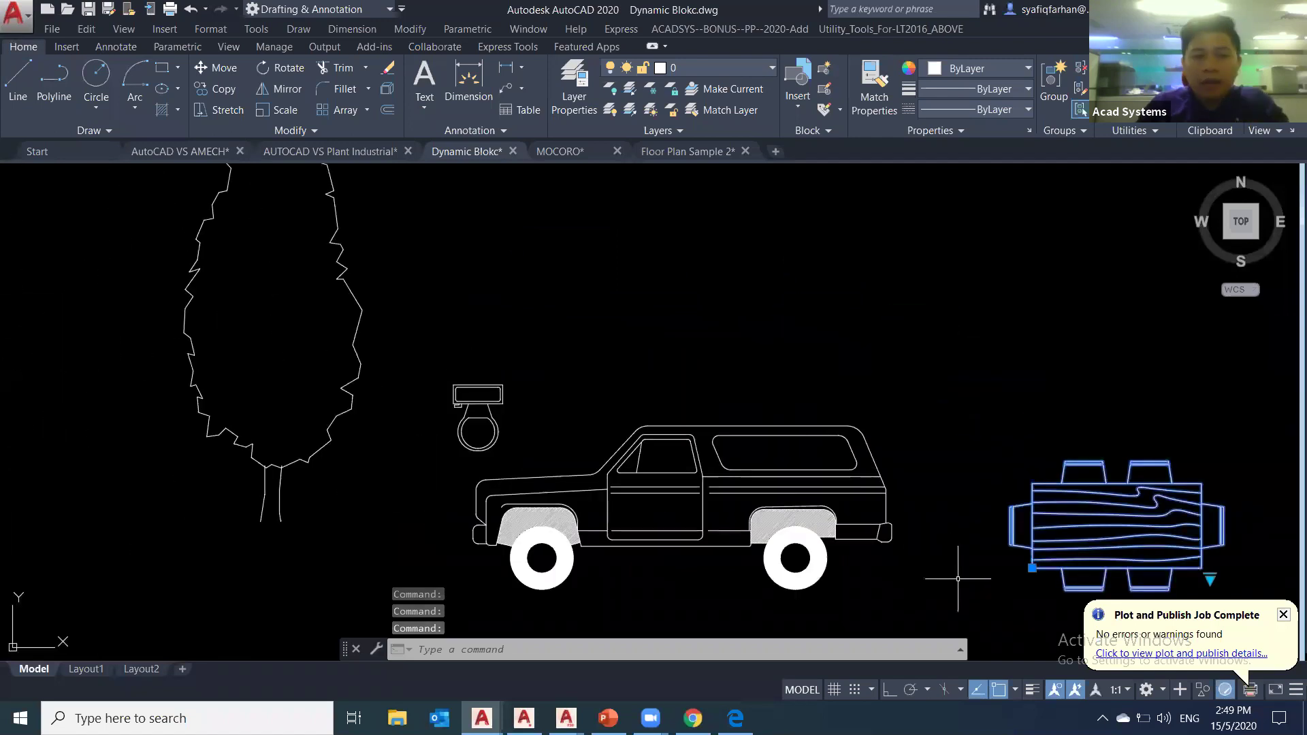
- Advance the PowerPoint presentation to slide 15 on MOCORO and switch back to the MOCORO drawing in AutoCAD
key("Escape")
key("Escape")
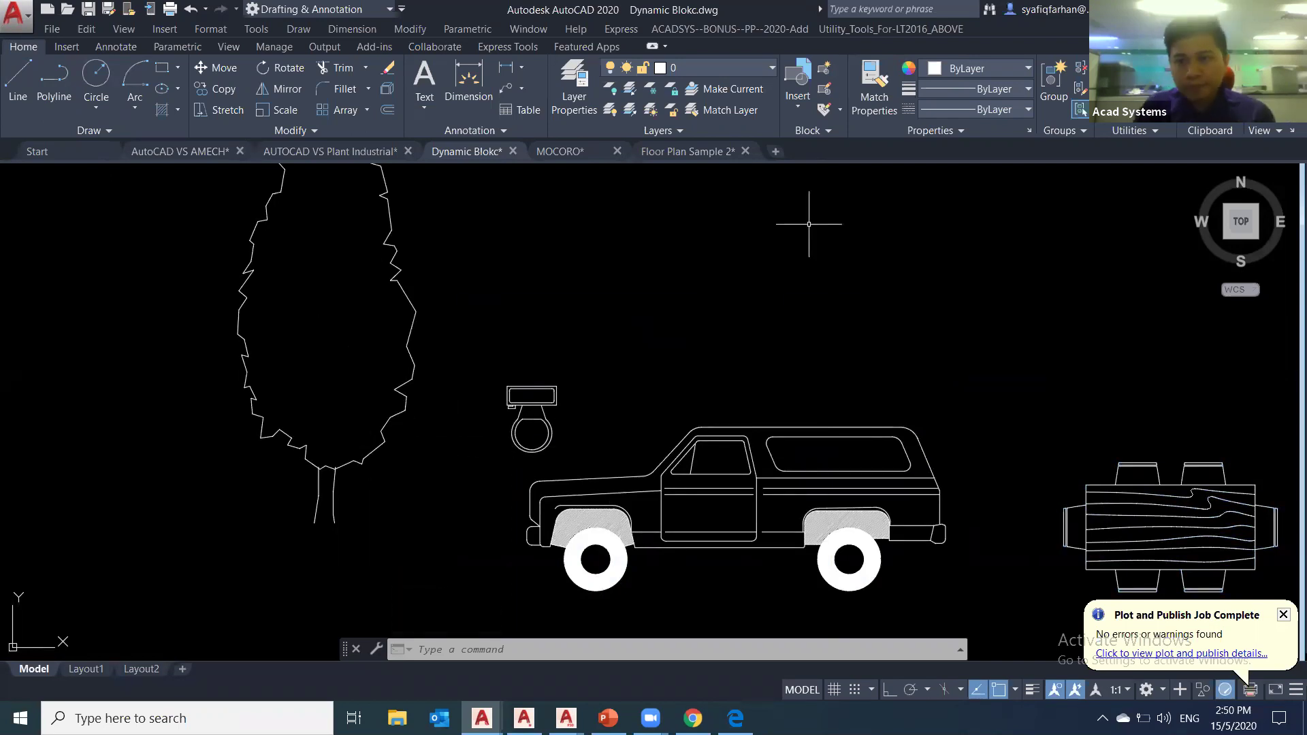
middle_click_drag(809, 224, 418, 167)
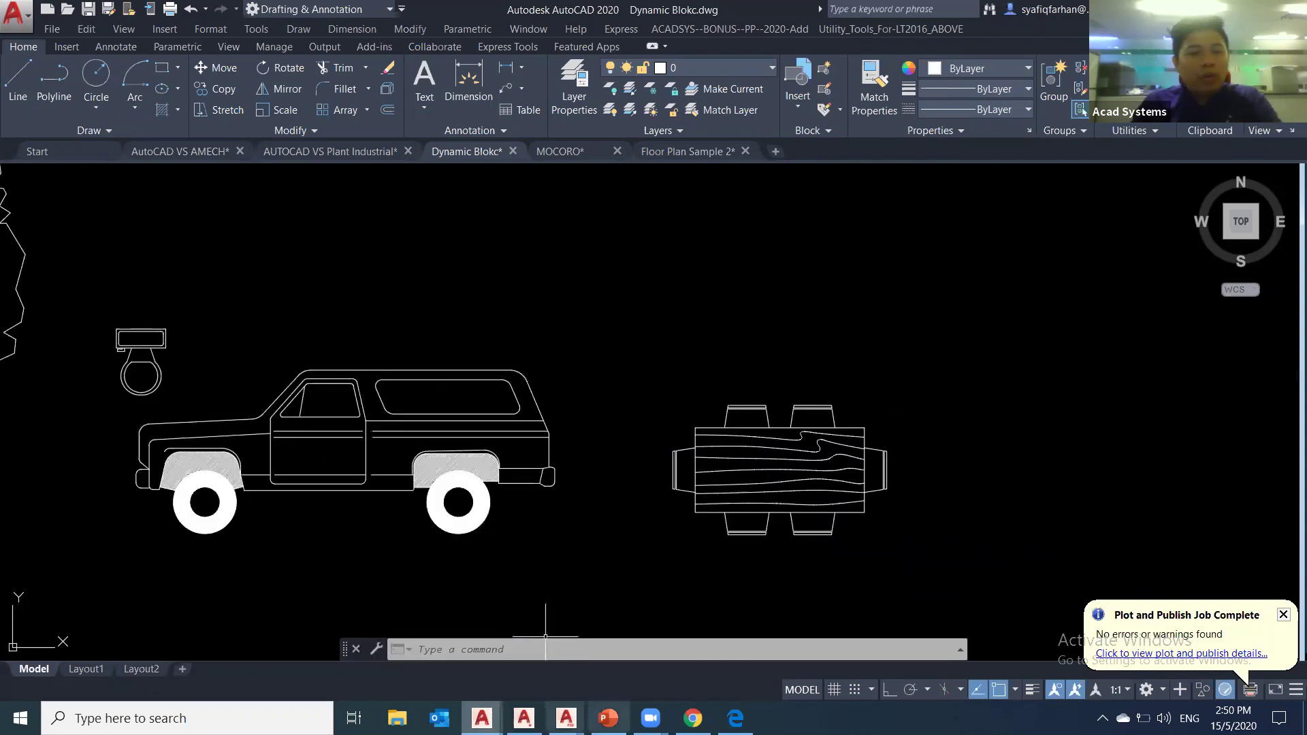
left_click(601, 668)
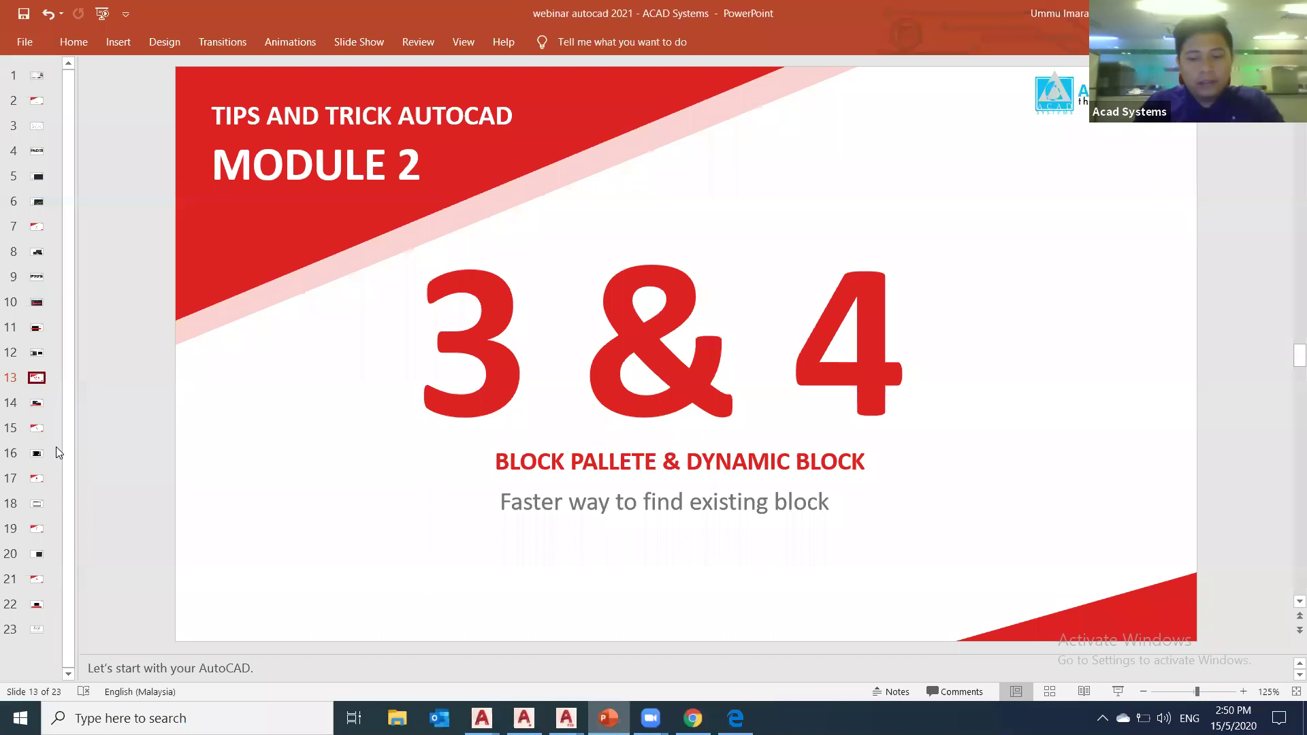
key("Down")
key("Down")
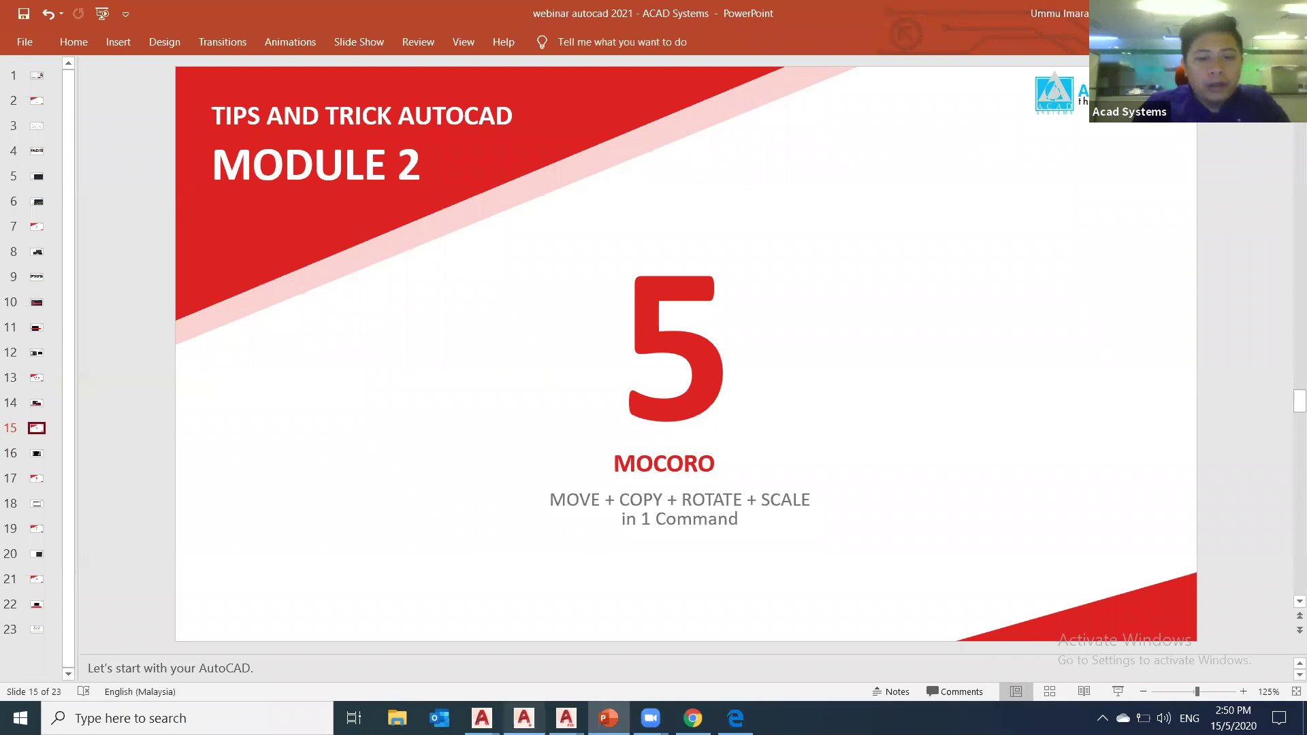
mouse_move(476, 715)
left_click(297, 646)
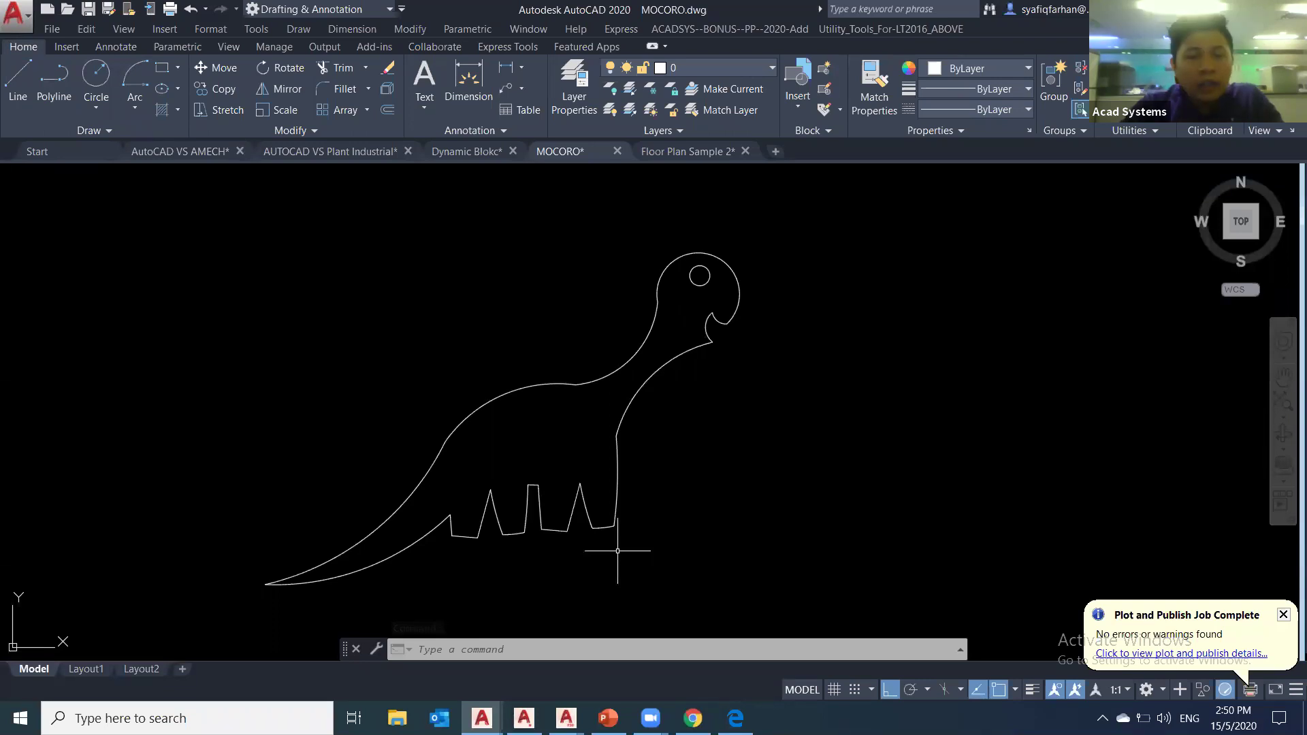
- Use MOCORO to move the dinosaur outline horizontally to the right, with the base point at its rear foot, leaving the eye circle behind
left_click(666, 557)
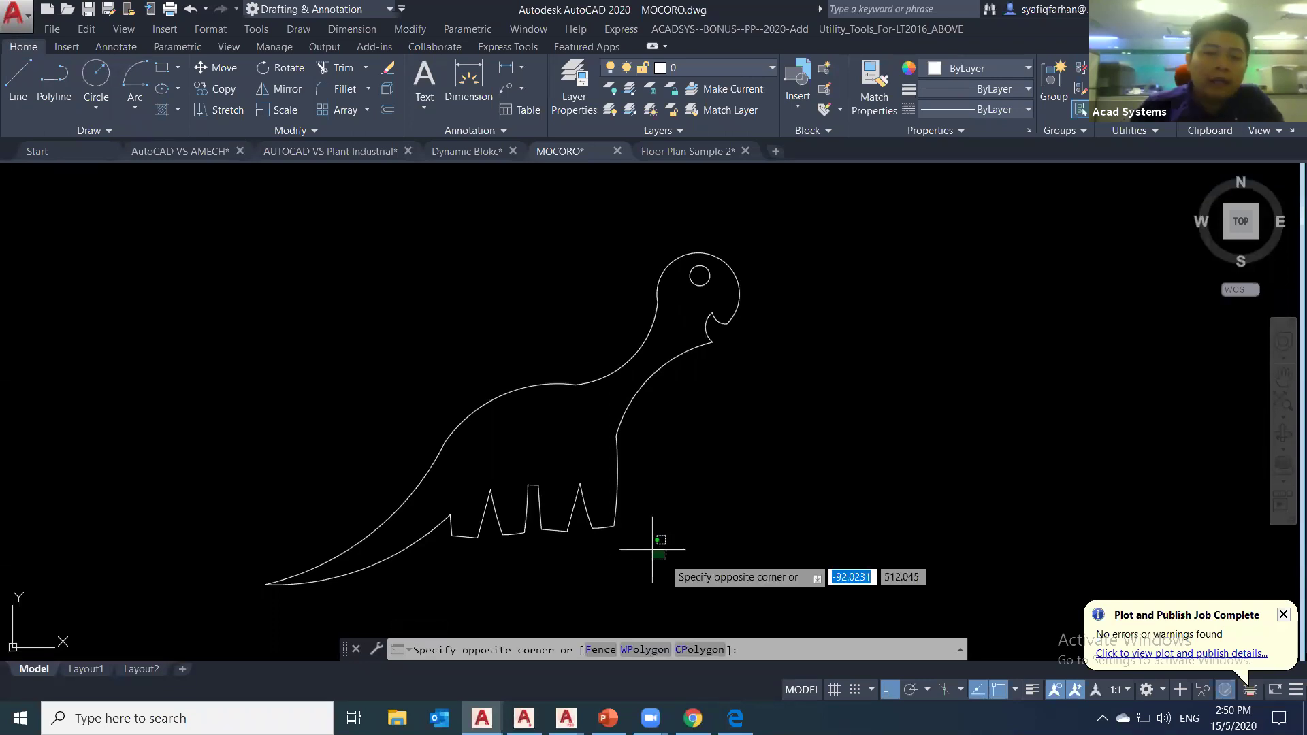
left_click(599, 491)
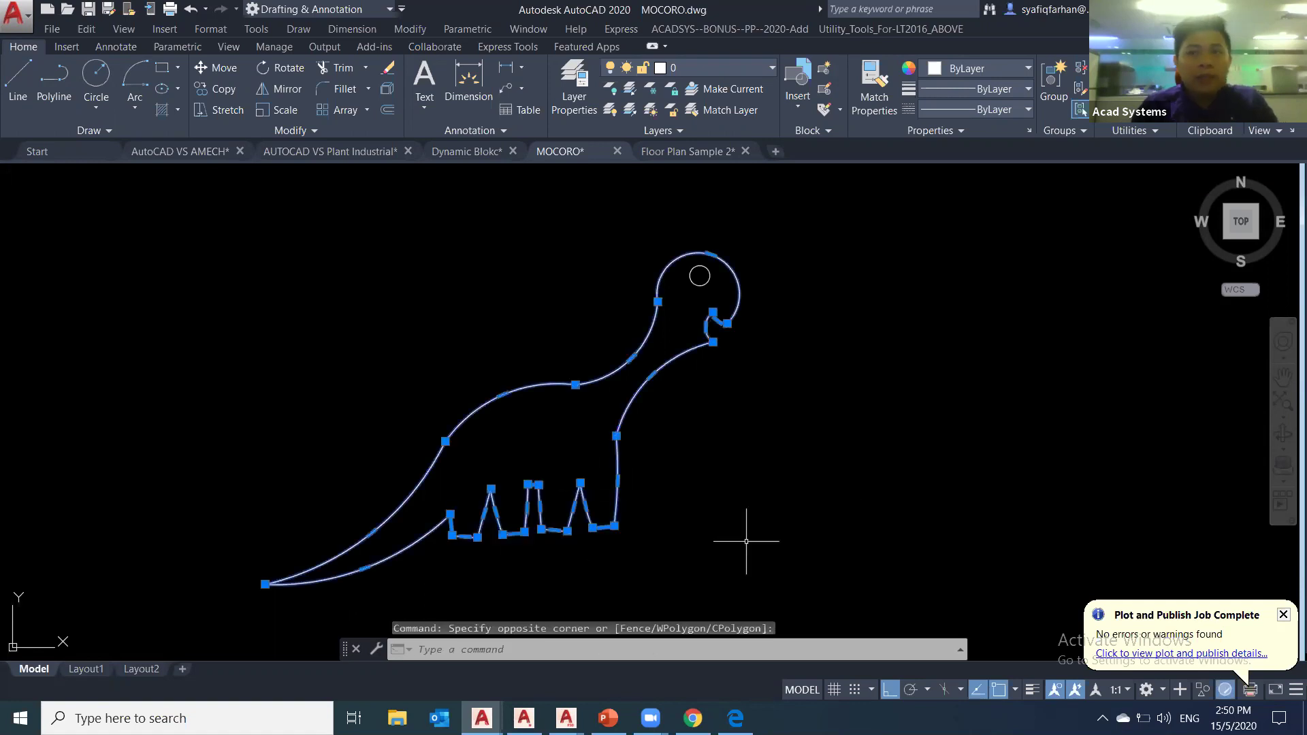
type("MP")
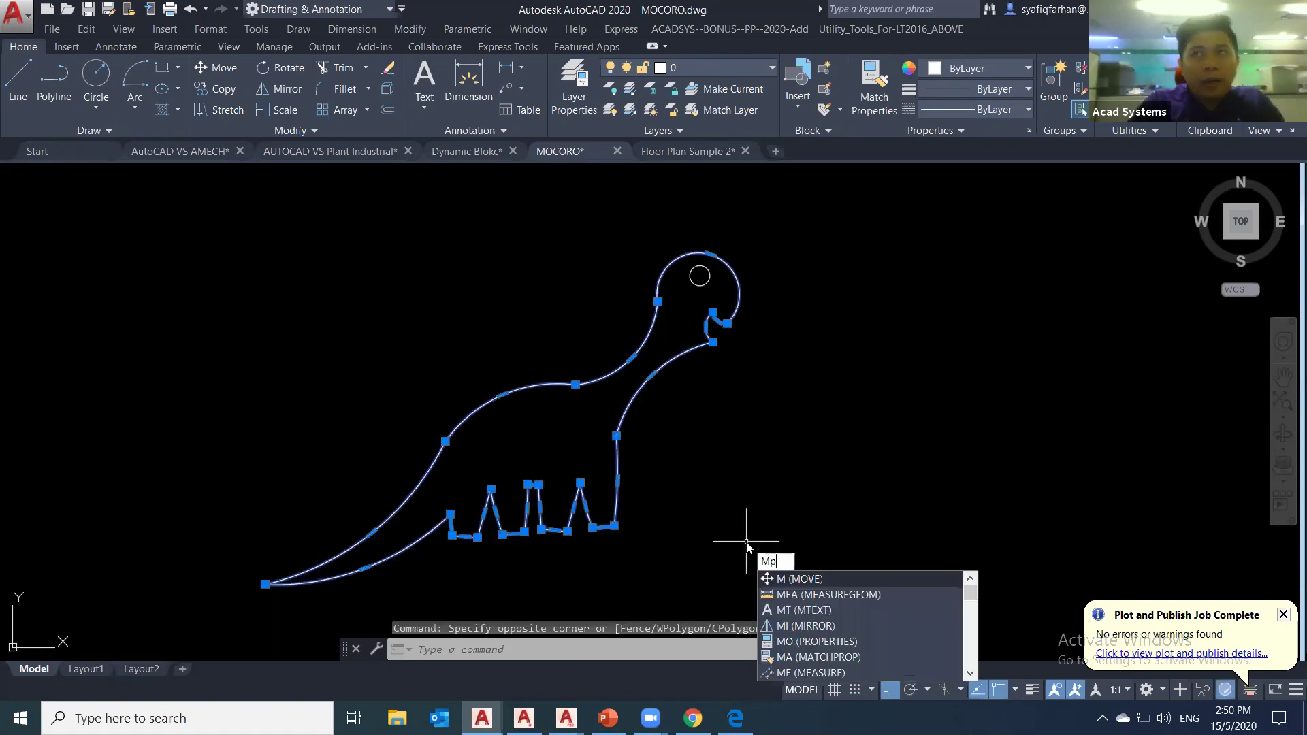
type("o")
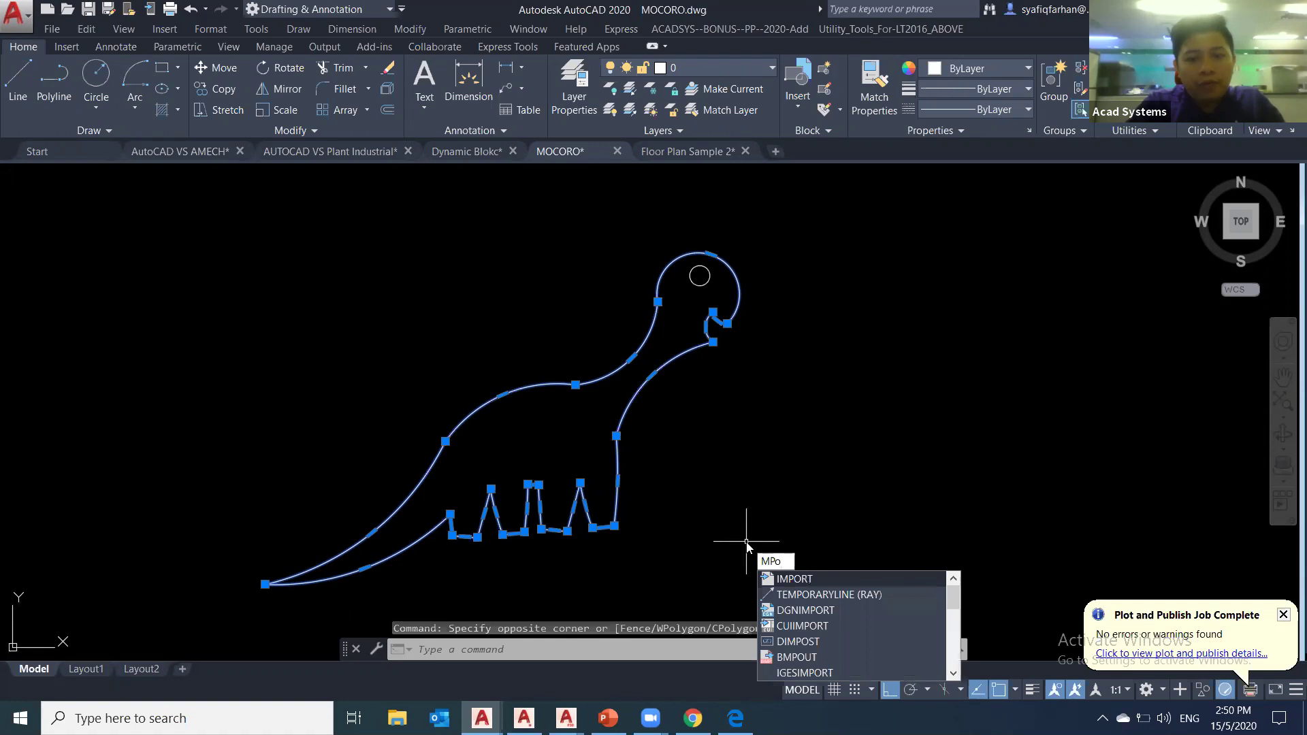
key("BackSpace")
key("BackSpace")
type("oc")
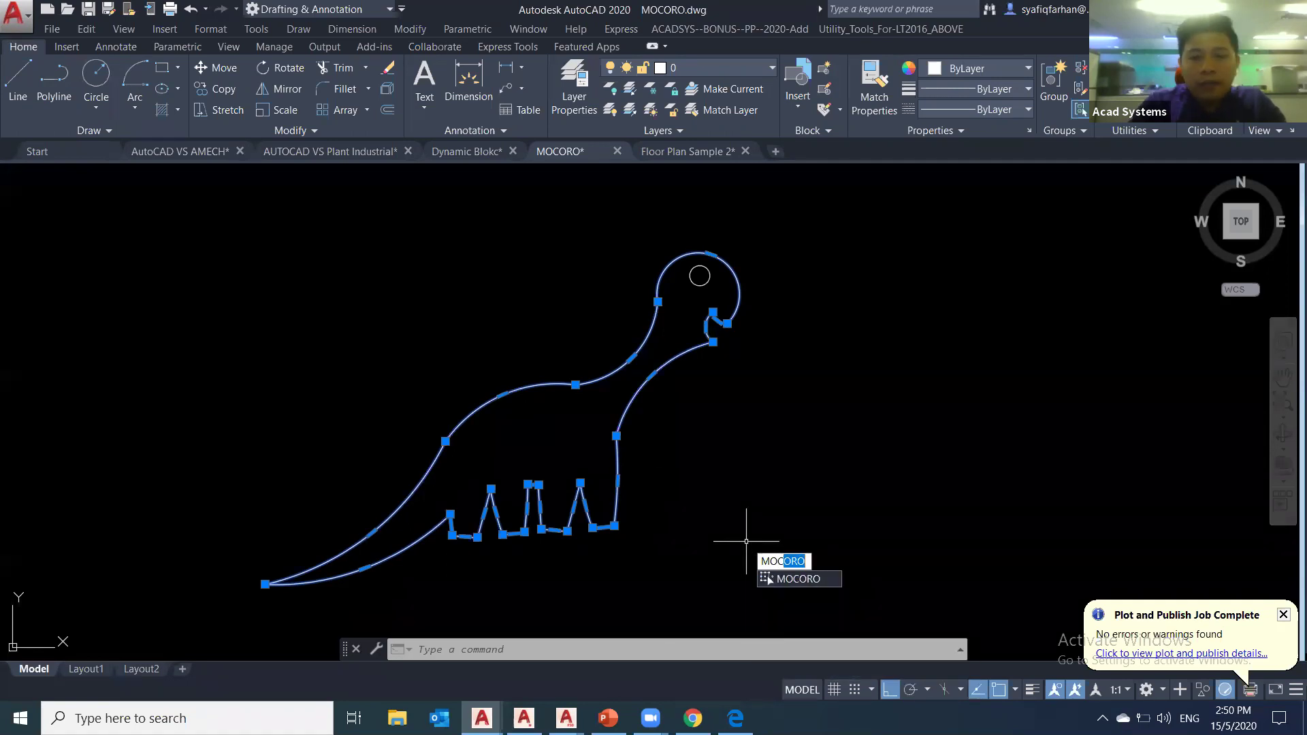
key("Return")
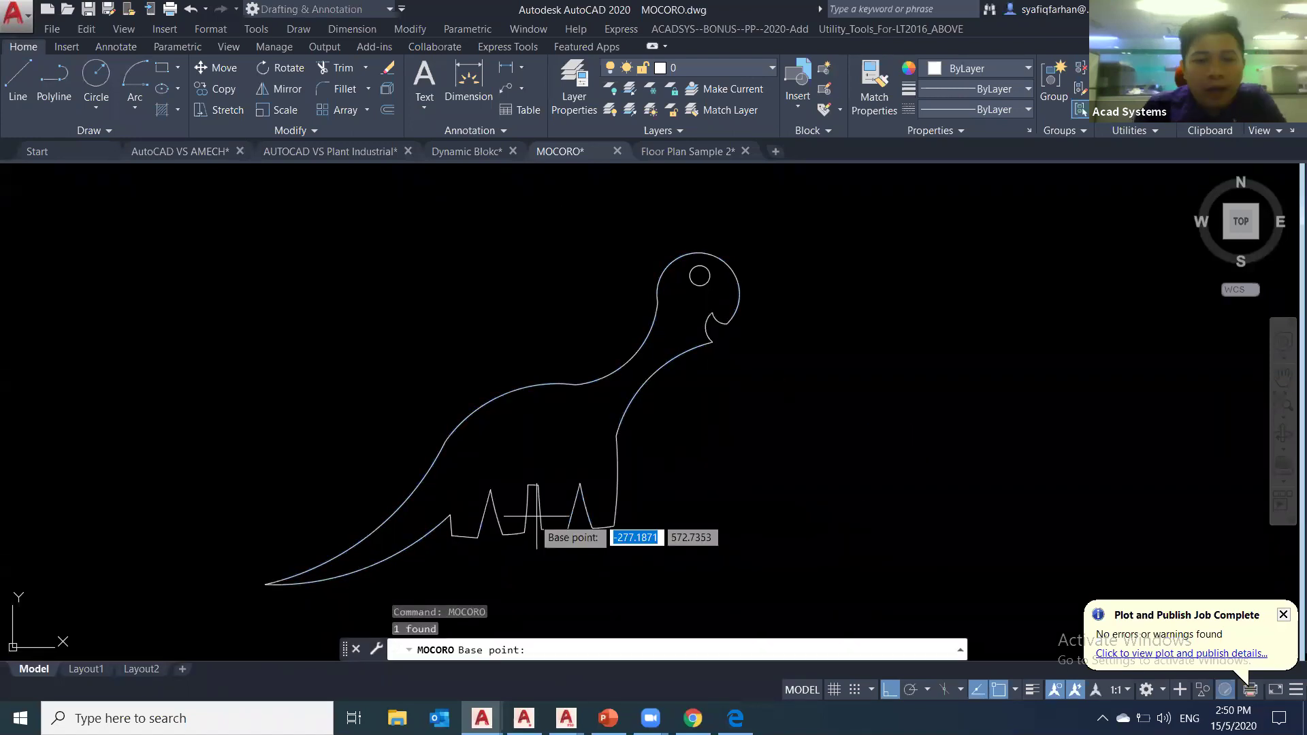
left_click(478, 538)
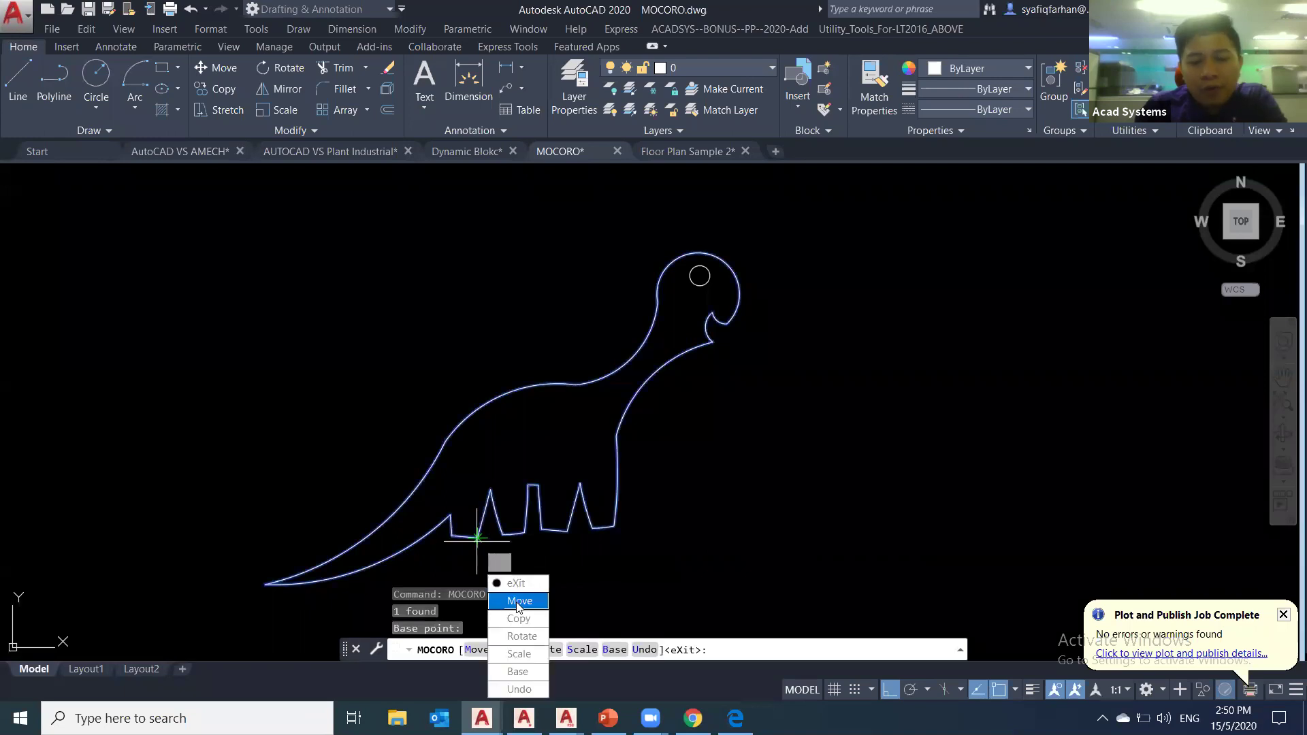
left_click(520, 602)
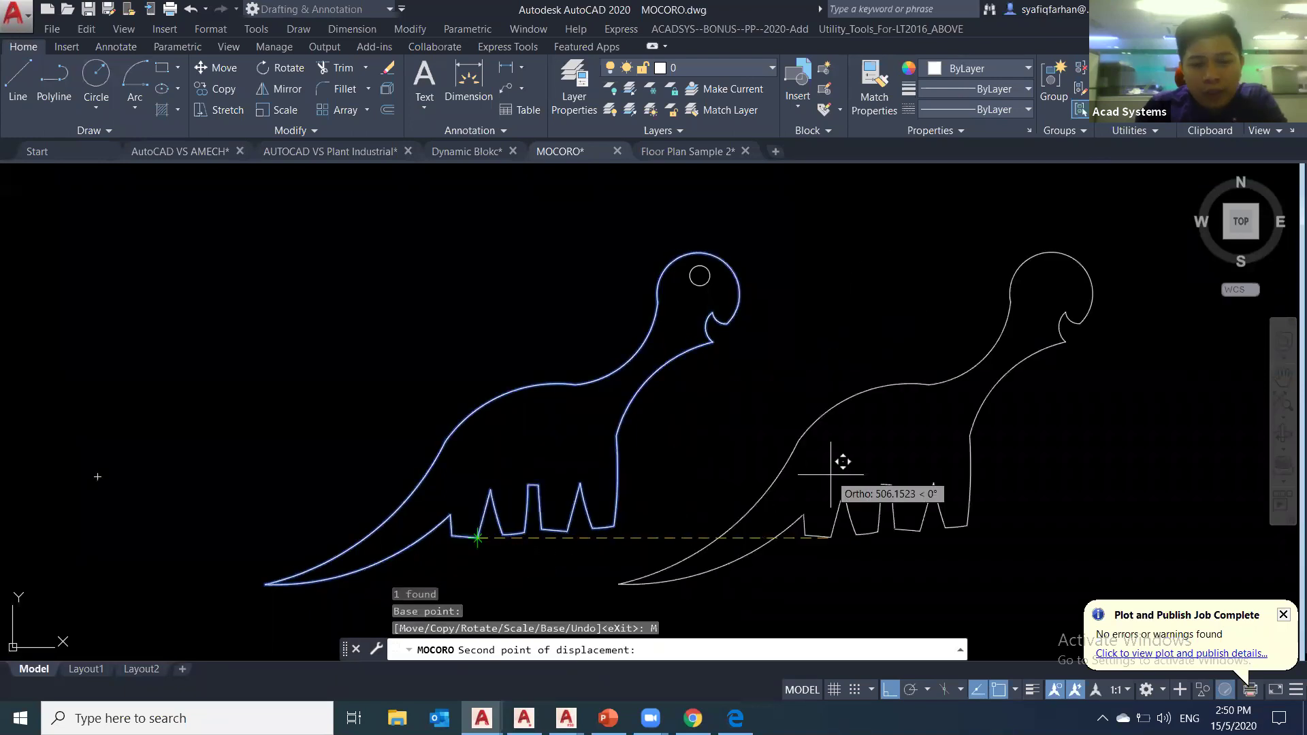
middle_click_drag(829, 473, 644, 482)
left_click(724, 479)
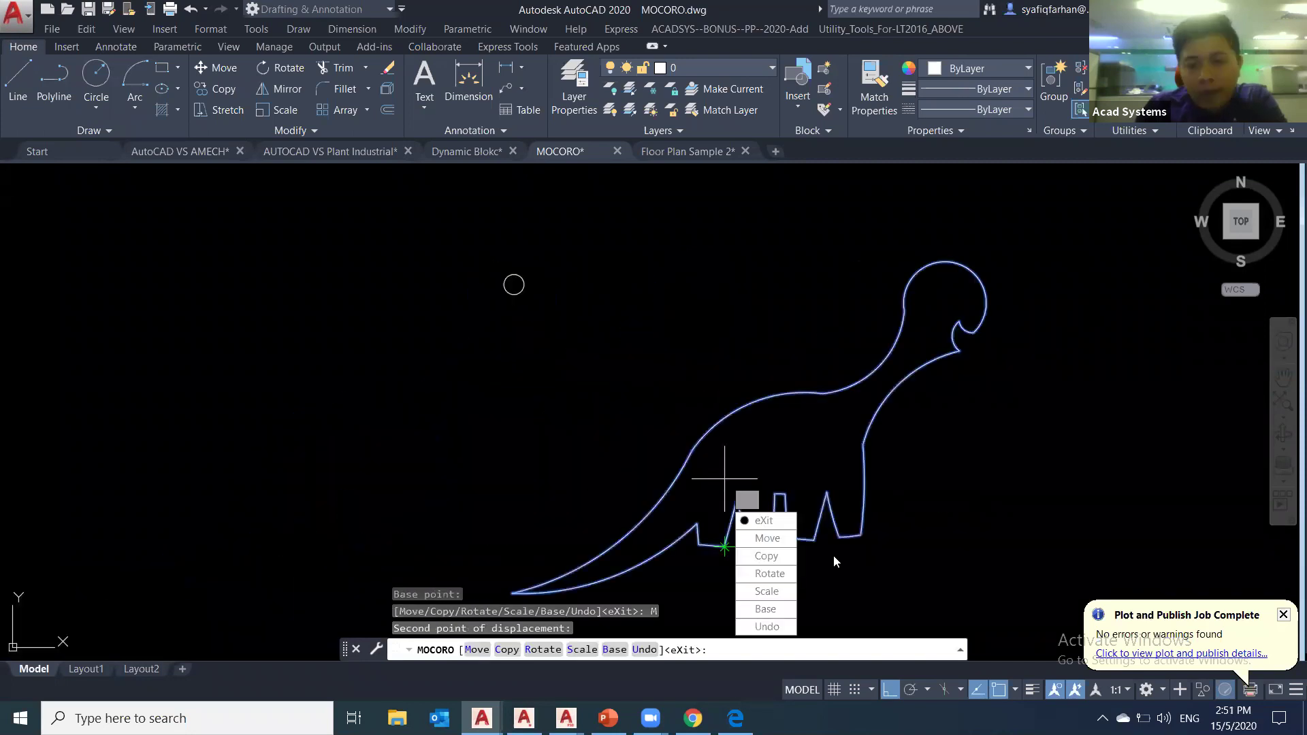
- Continue MOCORO with Copy, placing one dinosaur directly above the moved one and two more in a row to its right
left_click(766, 556)
middle_click_drag(715, 352, 670, 542)
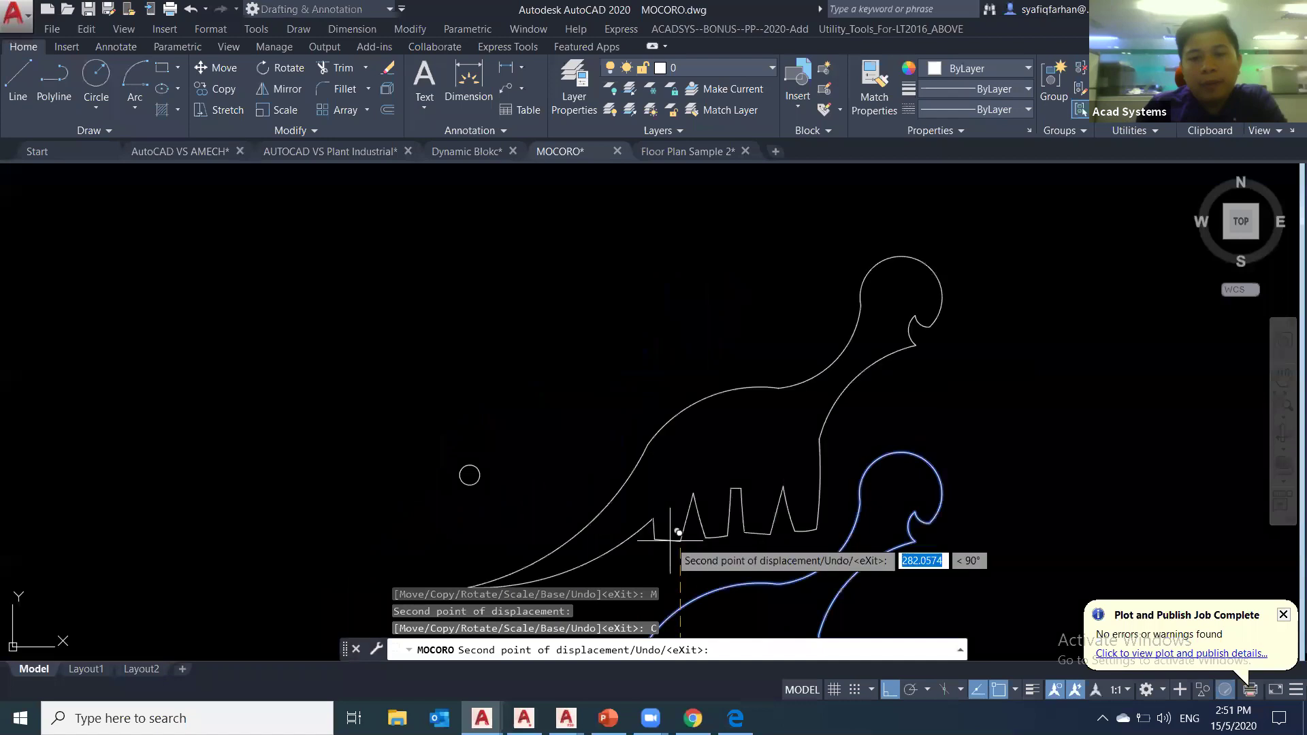
left_click(698, 418)
mouse_move(705, 412)
middle_mouse_down()
mouse_move(405, 420)
mouse_move(272, 400)
middle_mouse_up()
middle_click_drag(846, 388, 572, 309)
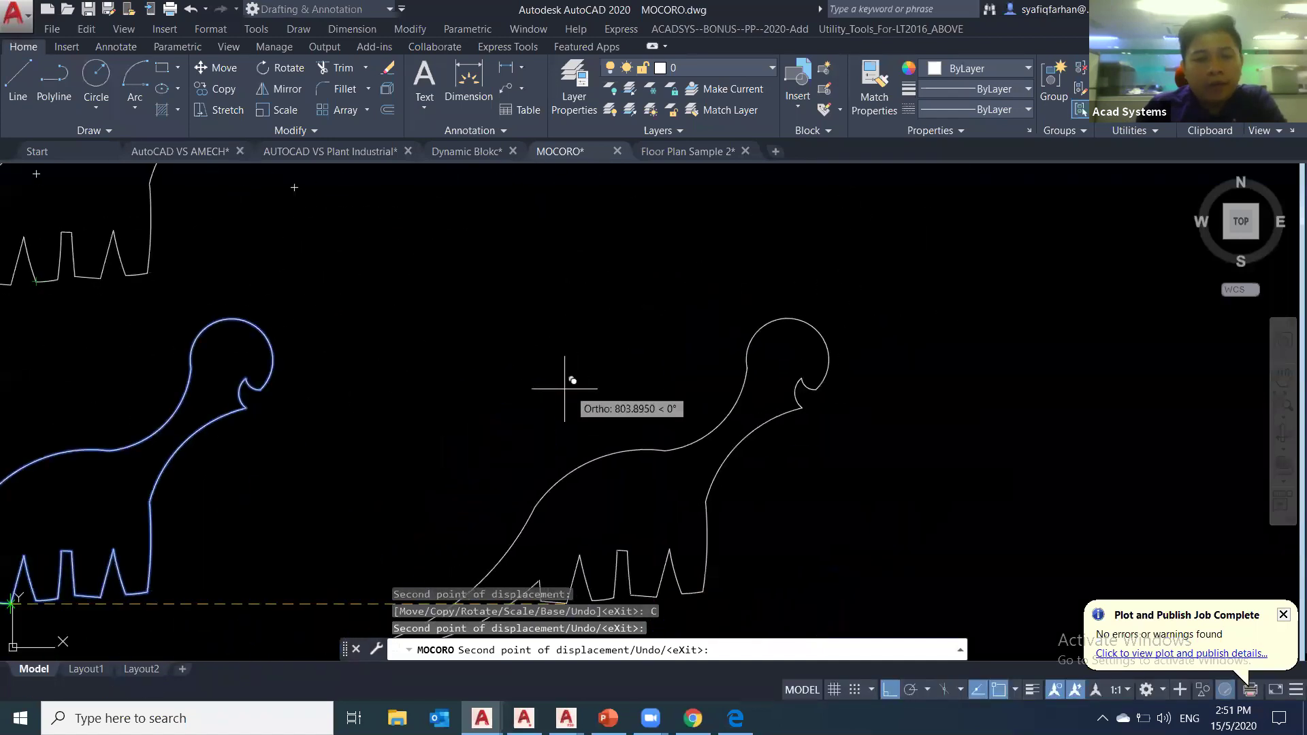
left_click(438, 459)
scroll(554, 347, "down", 2)
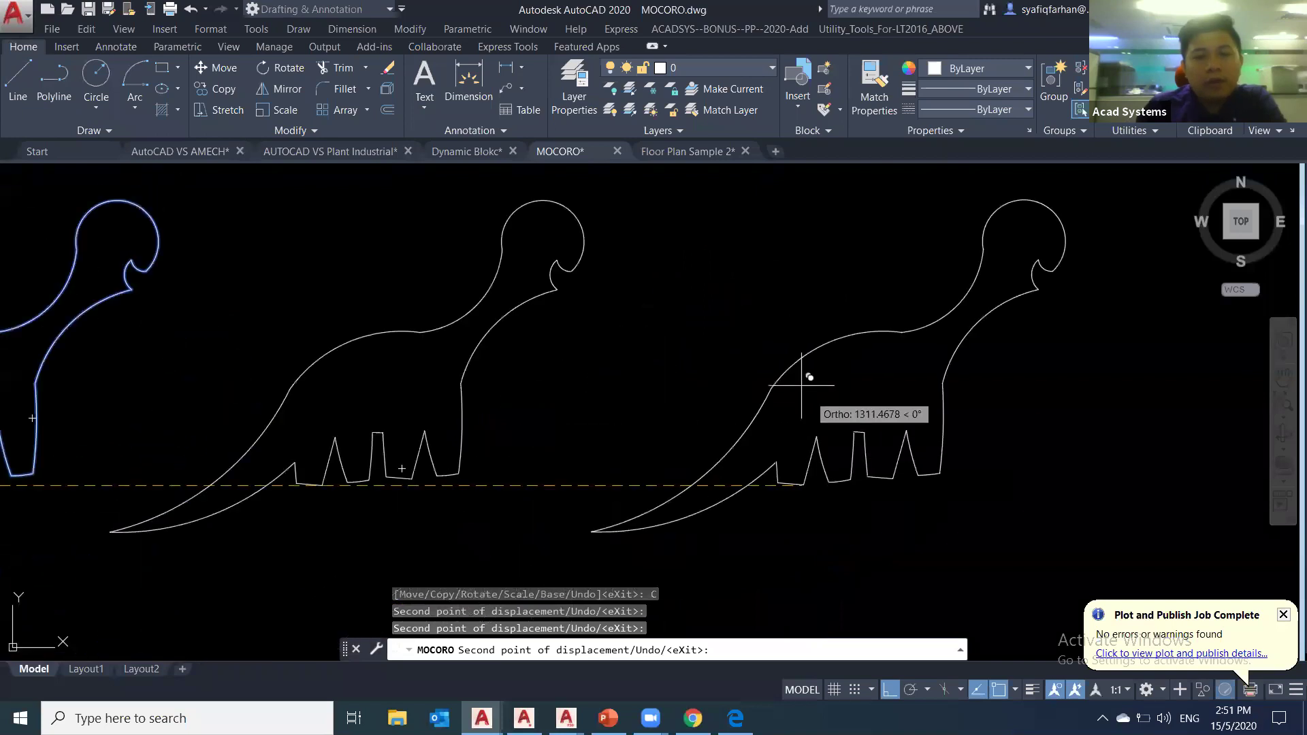
left_click(814, 368)
scroll(708, 430, "down", 2)
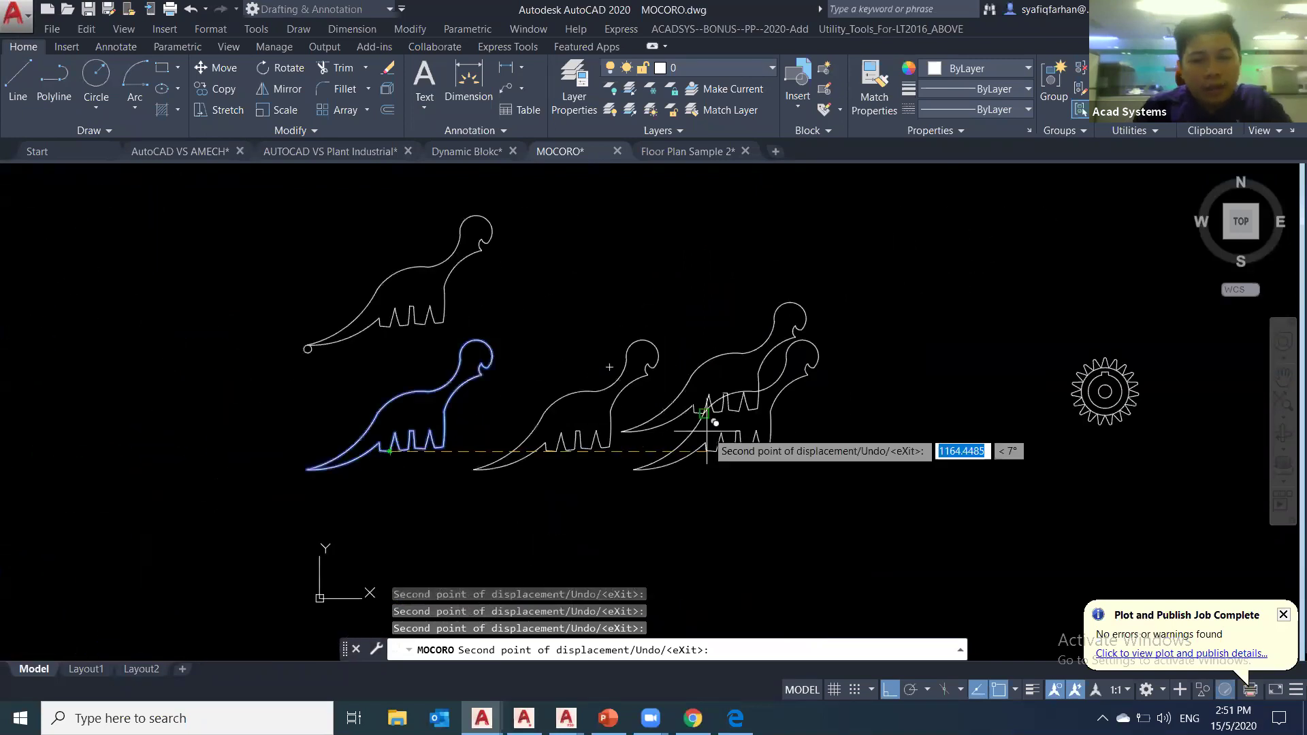
scroll(711, 429, "up", 1)
scroll(735, 480, "up", 3)
scroll(741, 480, "down", 2)
key("Escape")
- Run MOCORO on the middle dinosaur of the lower row and review its Move, Copy, Rotate, Scale, Base and Undo options
scroll(680, 511, "up", 2)
left_click(673, 520)
left_click(635, 489)
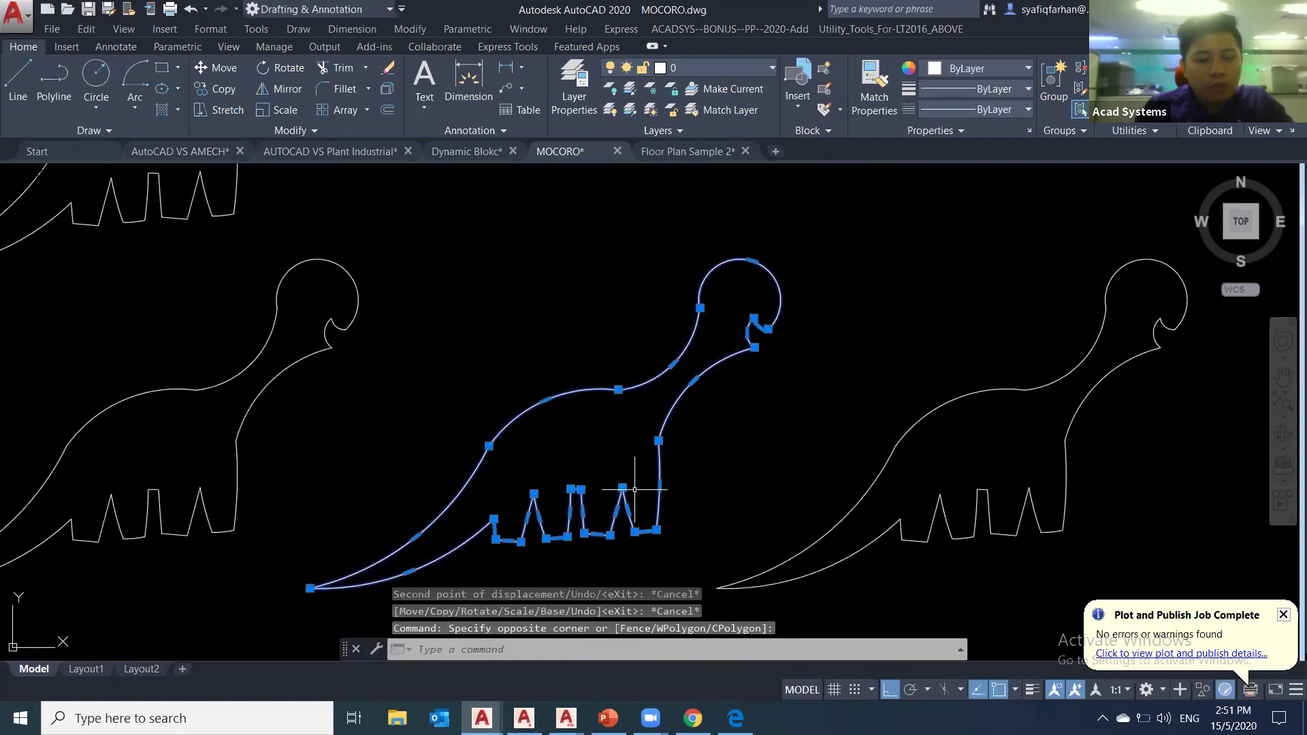
type("mo")
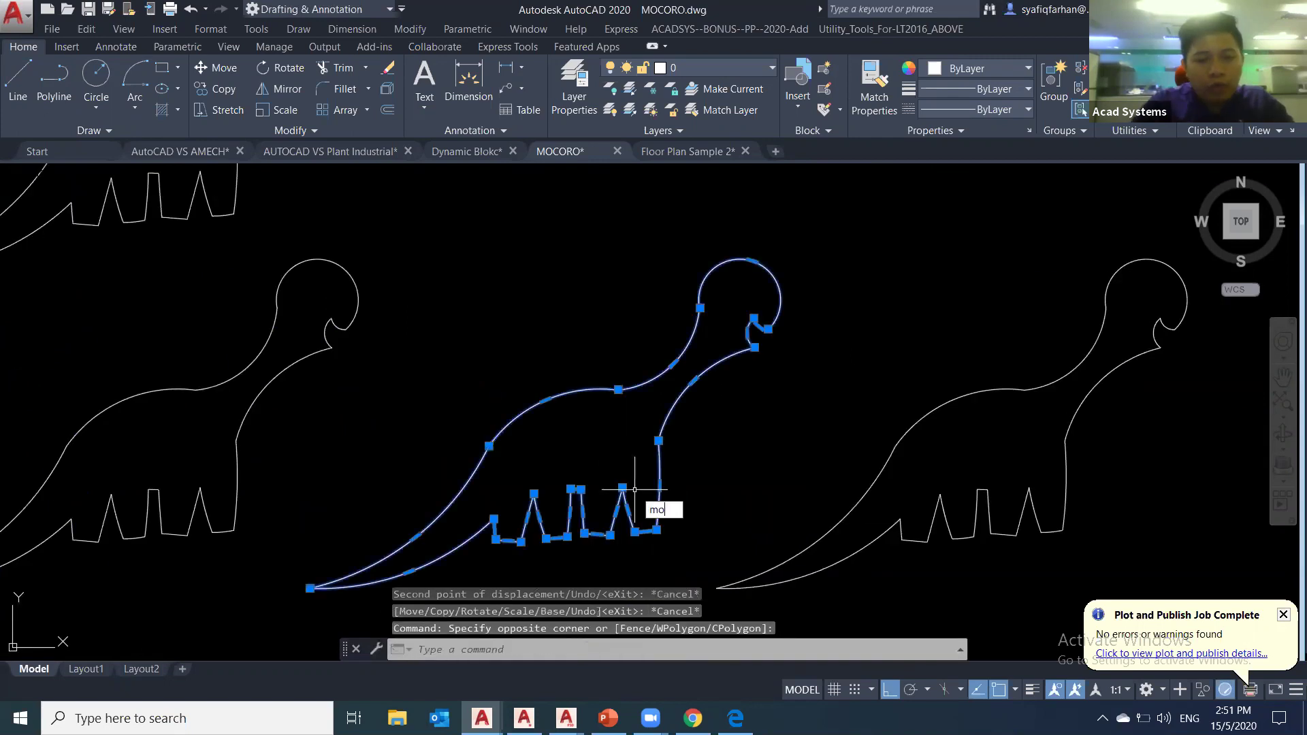
type("coro")
key("Return")
key("Down")
key("Up")
key("Down")
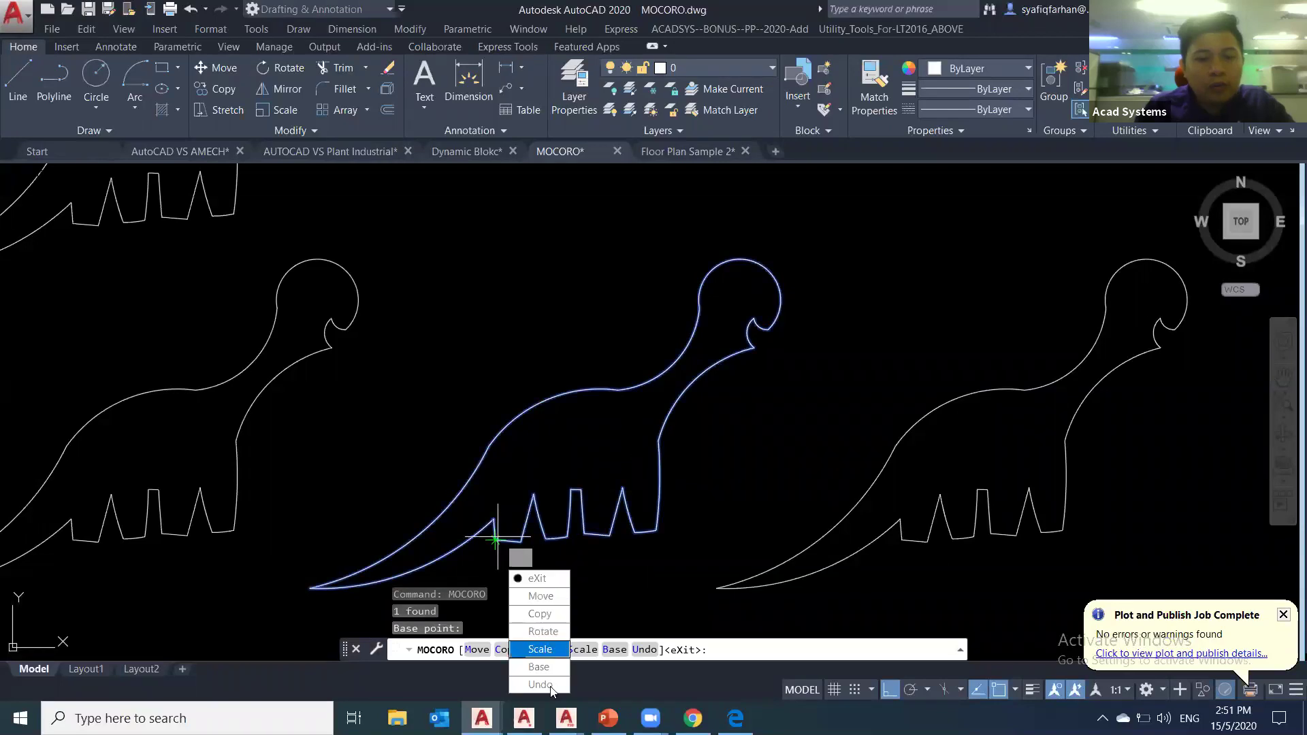
key("Down")
key("Down")
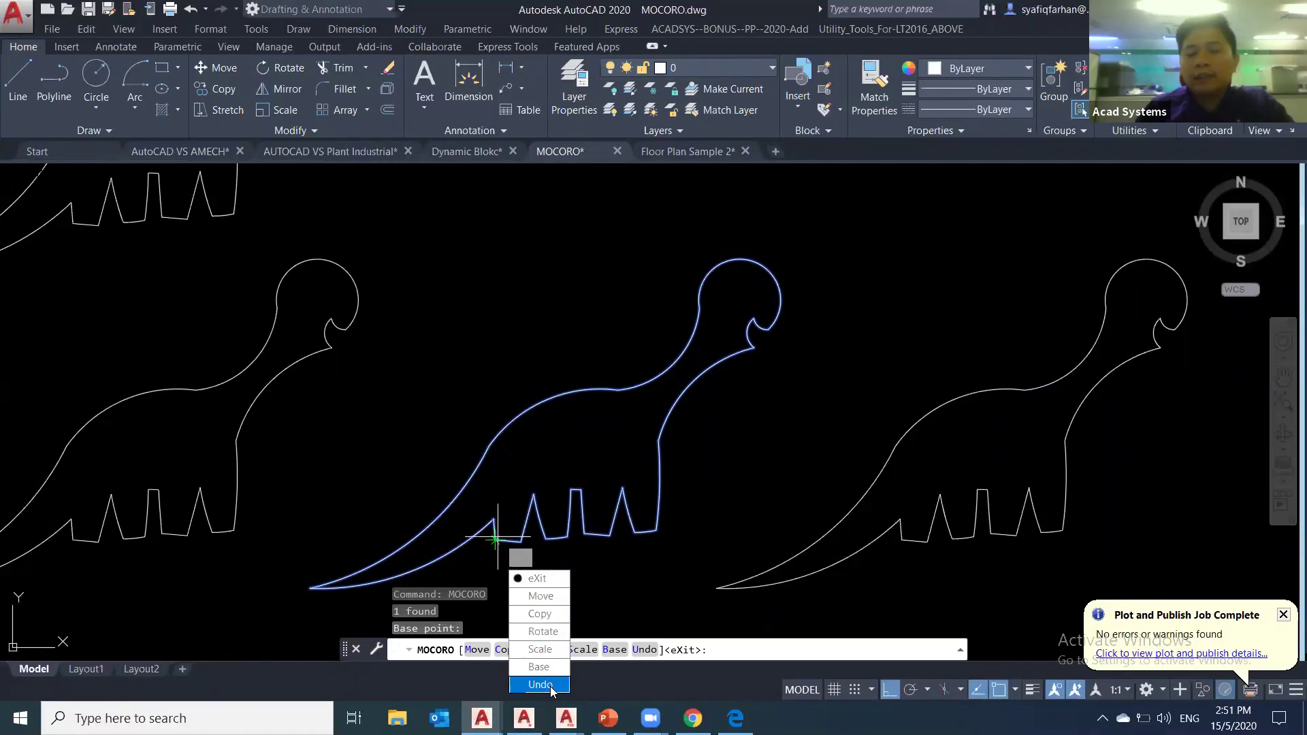
key("Escape")
key("Escape")
key("Escape")
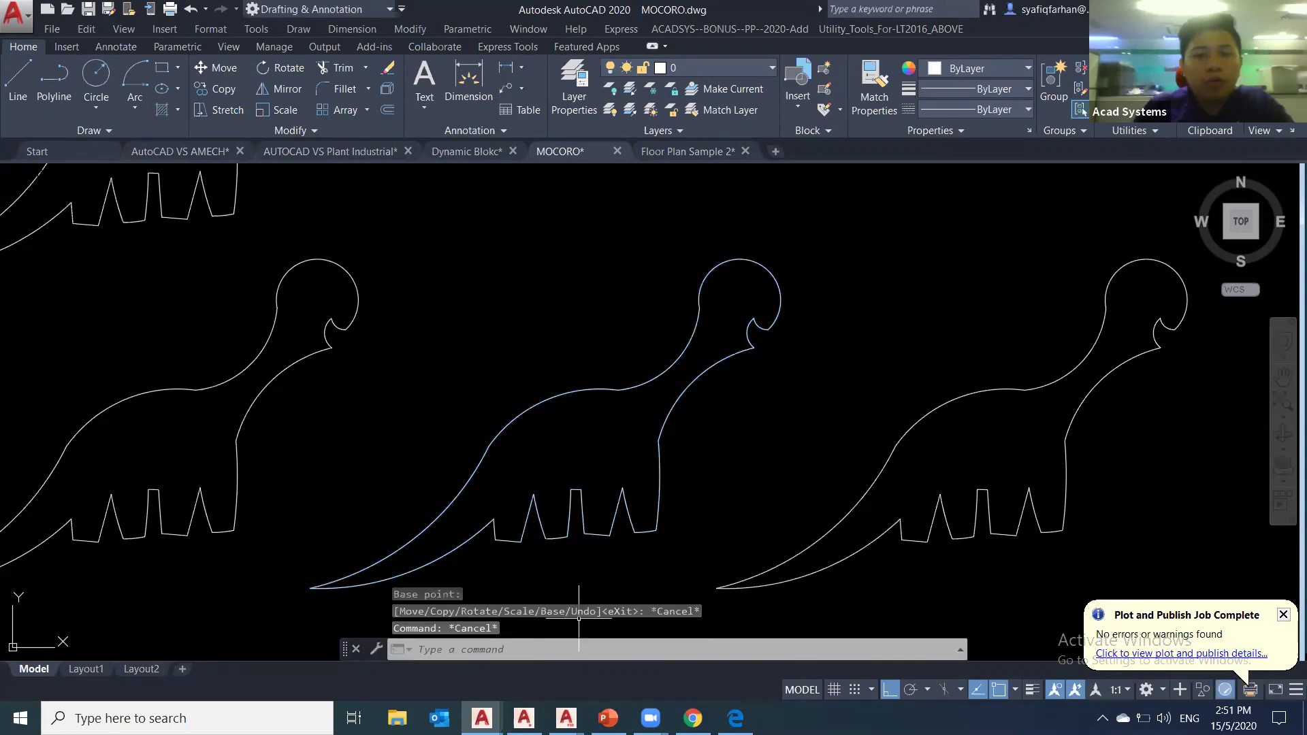
middle_click_drag(657, 548, 708, 530)
key("Escape")
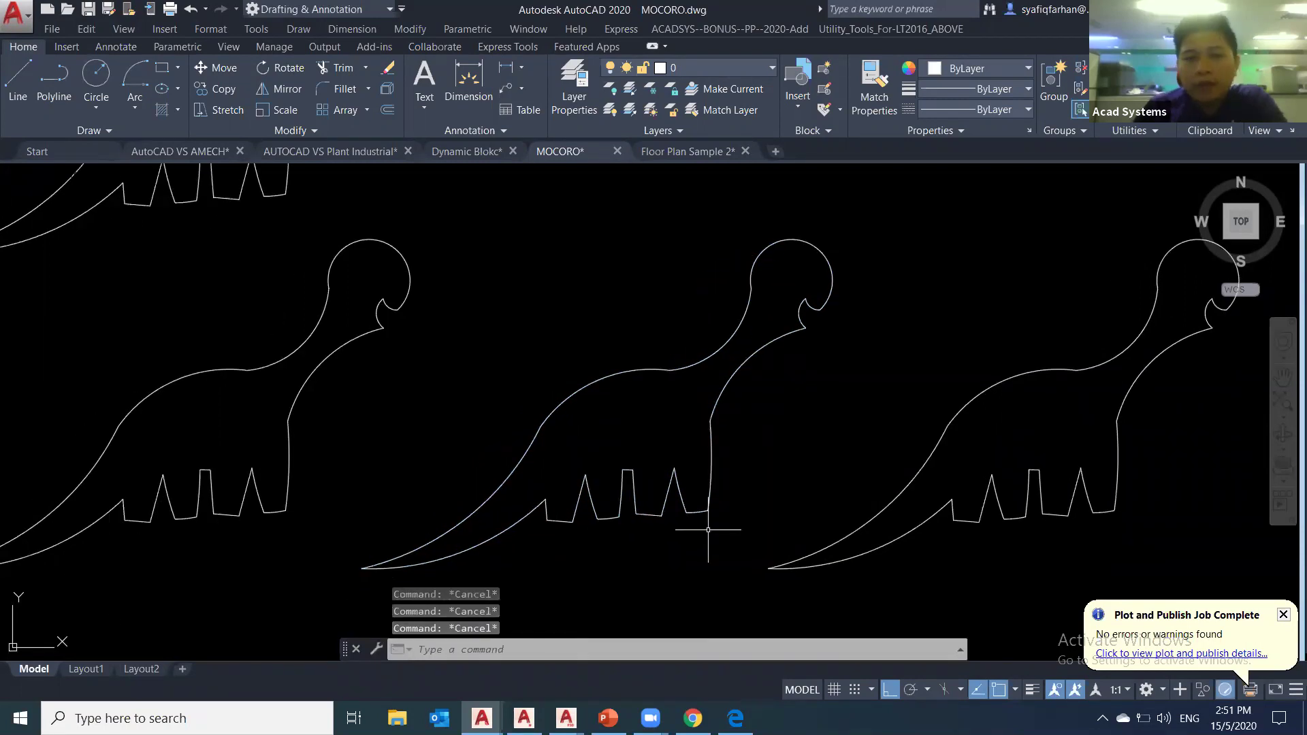
- Examine the small eye circle at the upper dinosaur's tail tip and the arrangement of the dinosaur copies
scroll(708, 529, "down", 3)
scroll(418, 432, "up", 5)
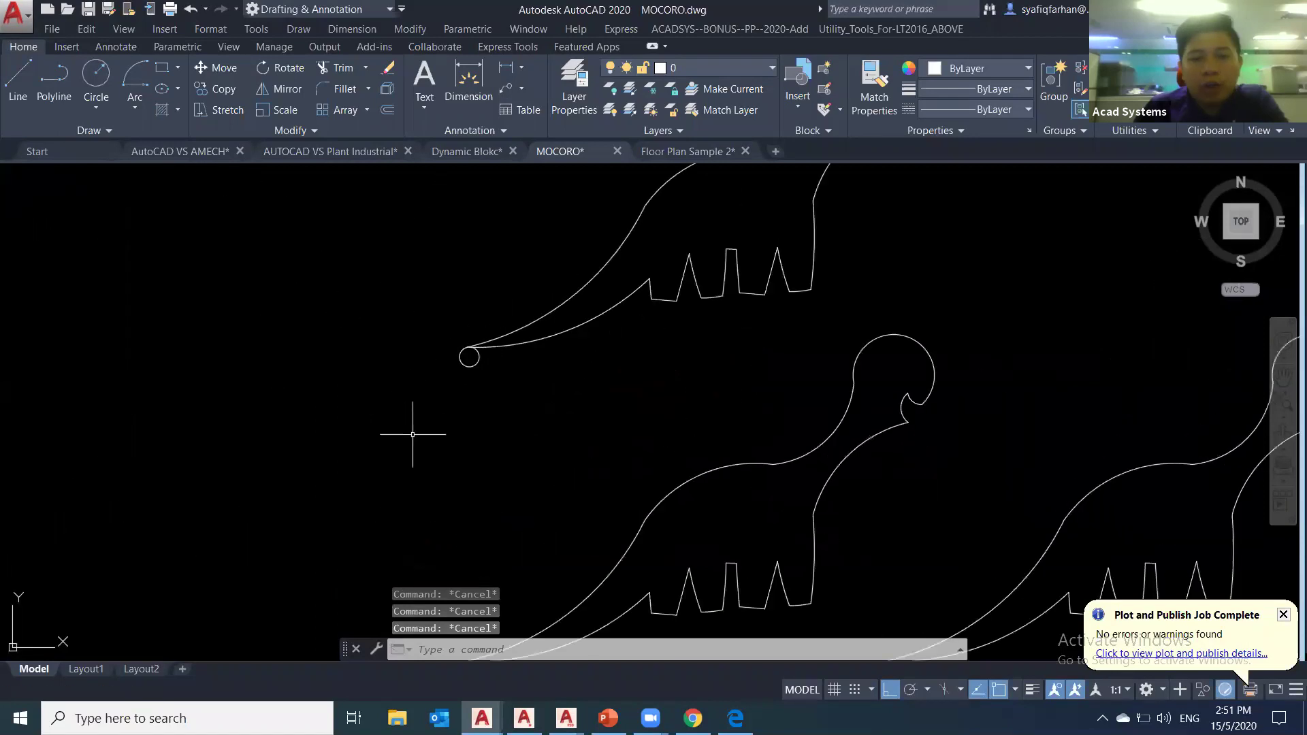
left_click(470, 366)
scroll(469, 366, "up", 3)
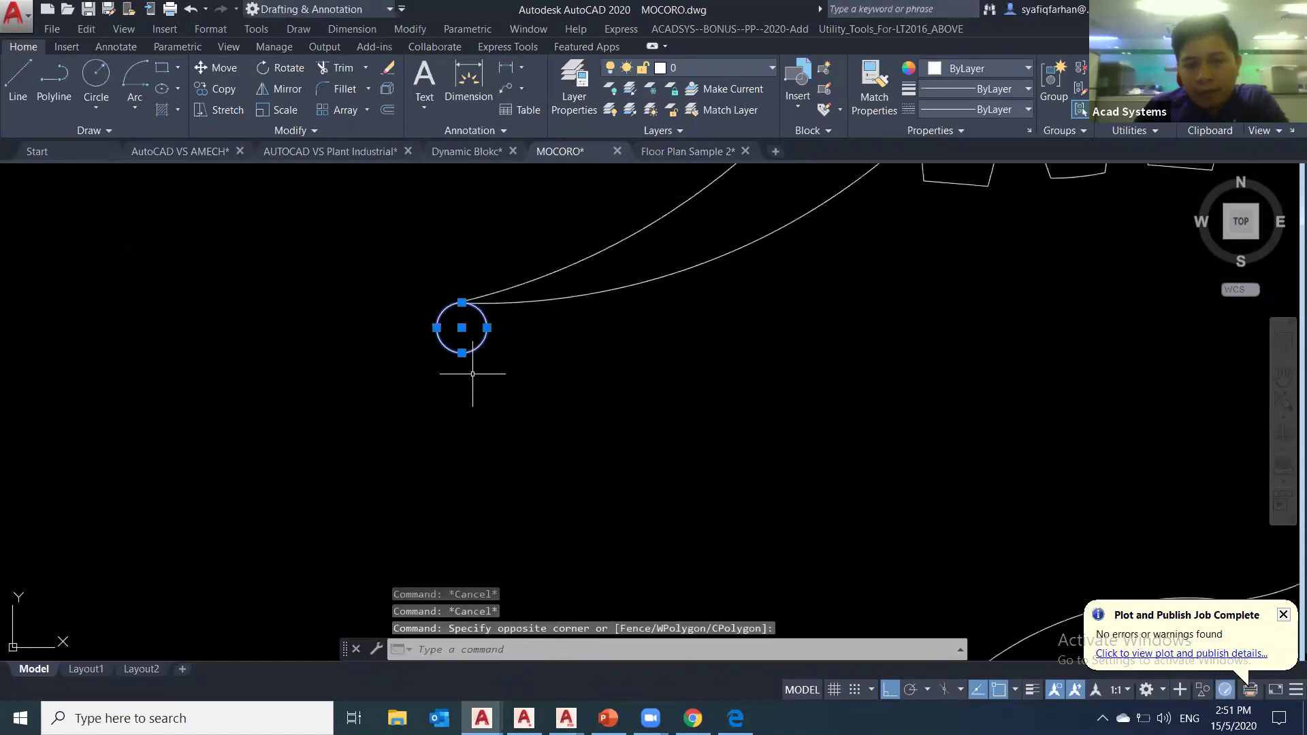
scroll(520, 408, "down", 4)
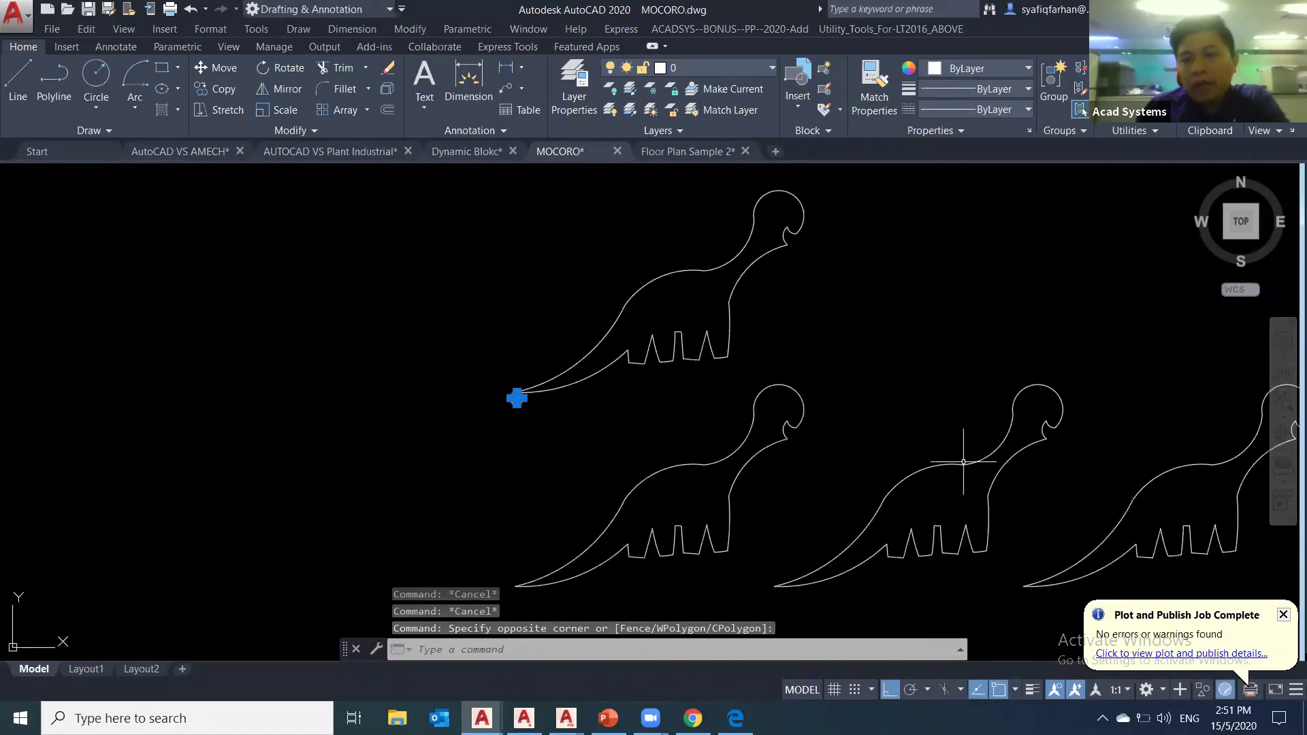
middle_click_drag(770, 352, 701, 389)
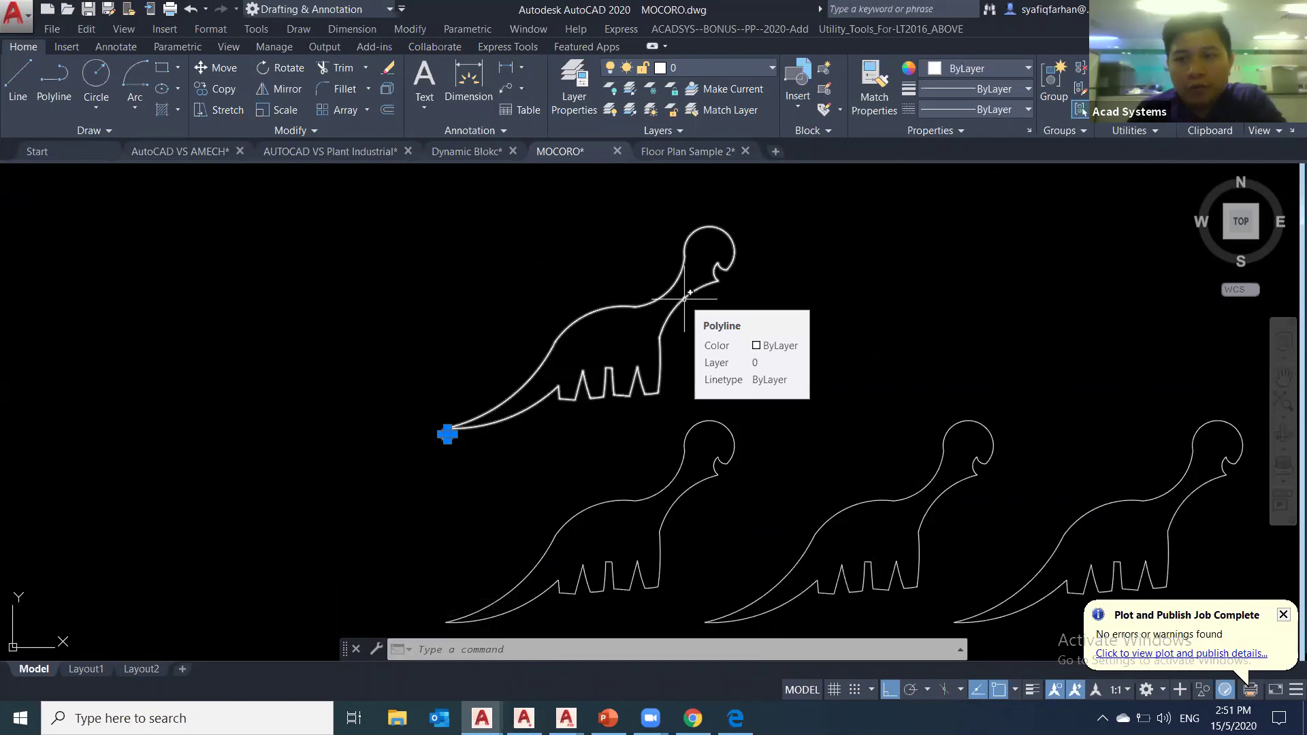
middle_click_drag(801, 422, 675, 433)
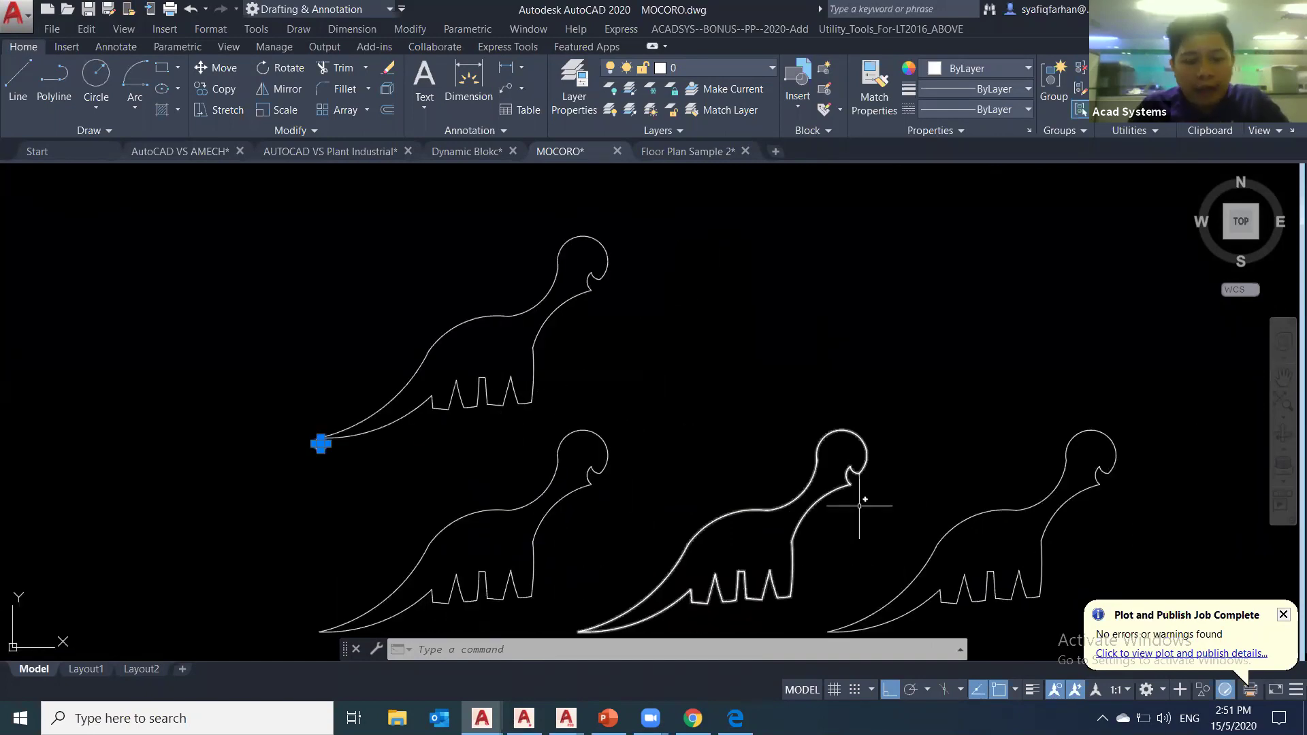
- Draw a small circle as an eye in the head of the middle dinosaur of the lower row
scroll(706, 414, "up", 4)
type("c")
key("Return")
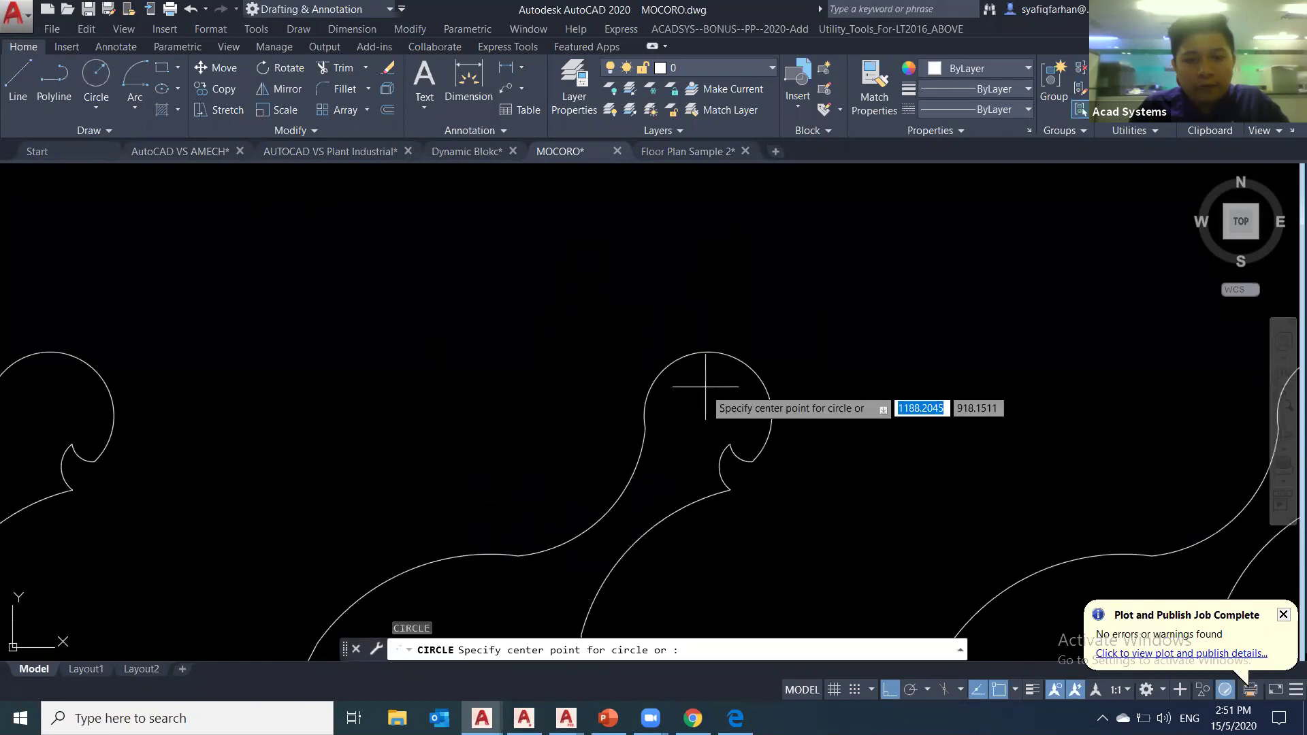
left_click(707, 382)
left_click(718, 399)
key("Escape")
- Define the middle dinosaur outline and its eye circle as a block named D and close the block editor
scroll(755, 522, "down", 4)
left_click(759, 536)
left_click(704, 412)
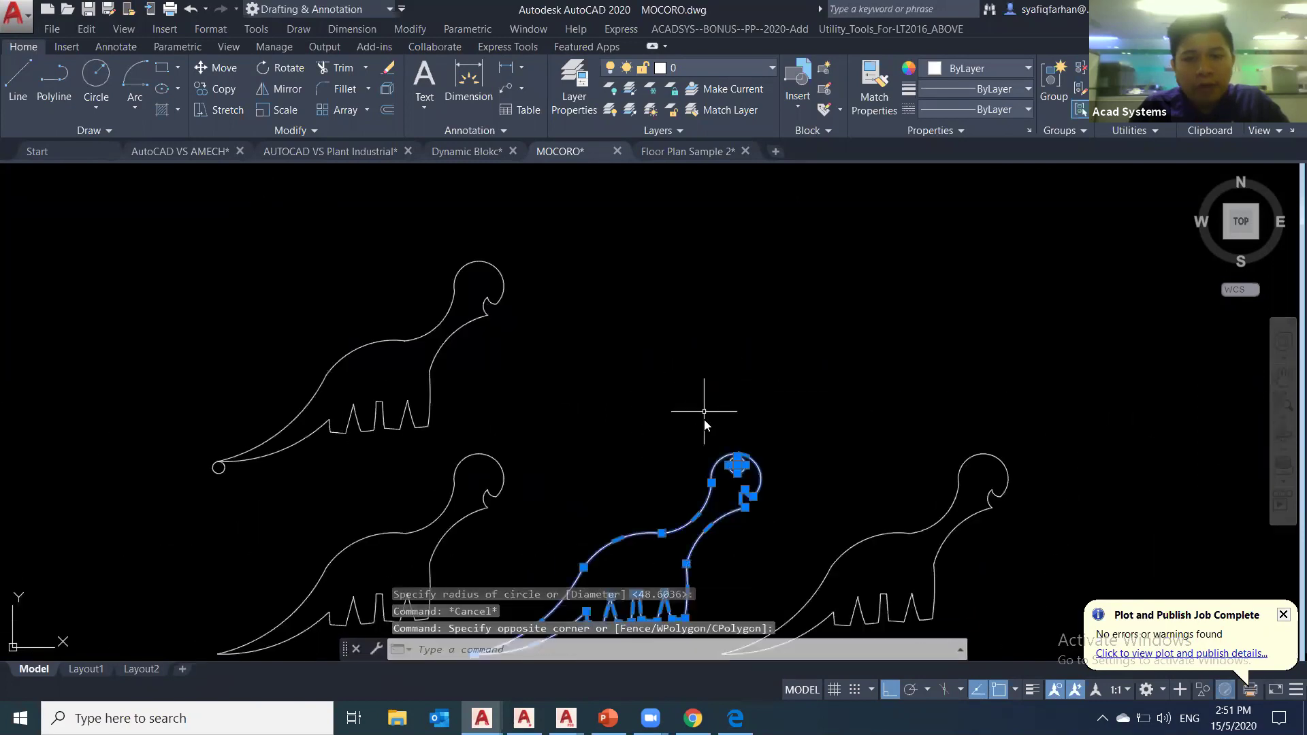
type("b")
key("Return")
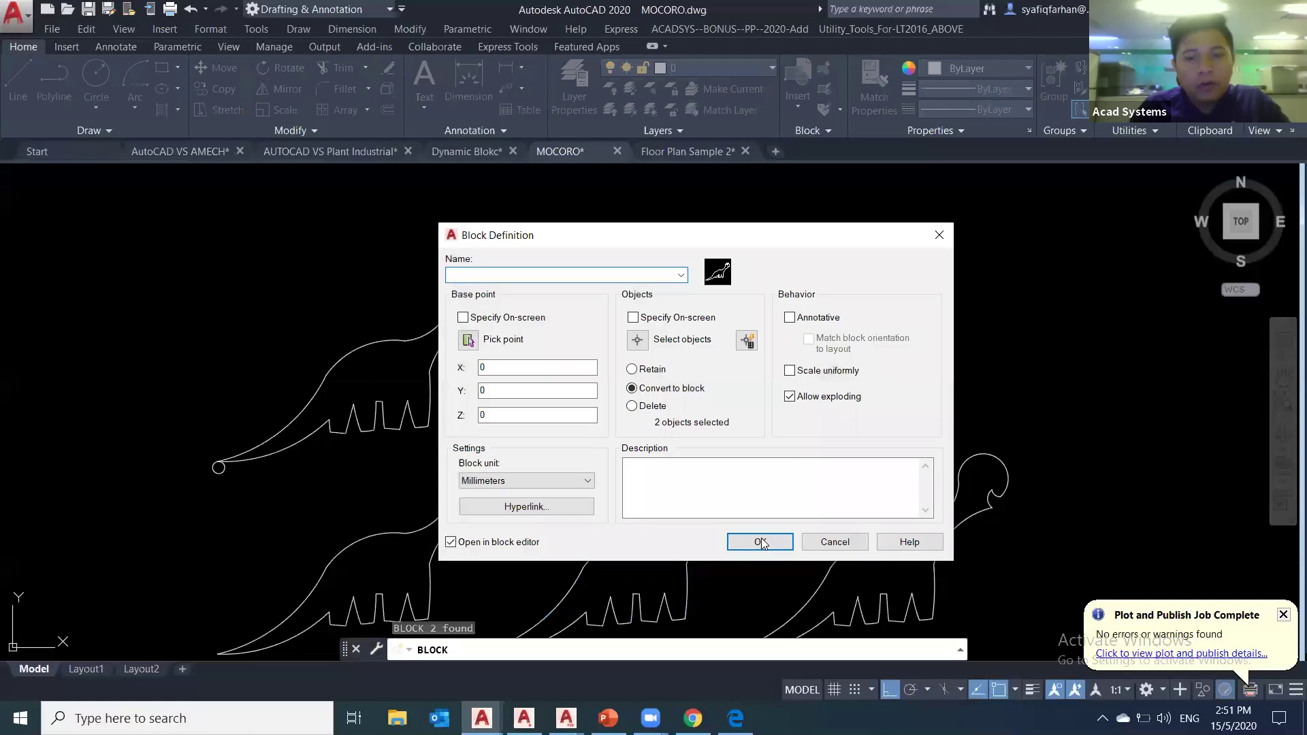
left_click(761, 542)
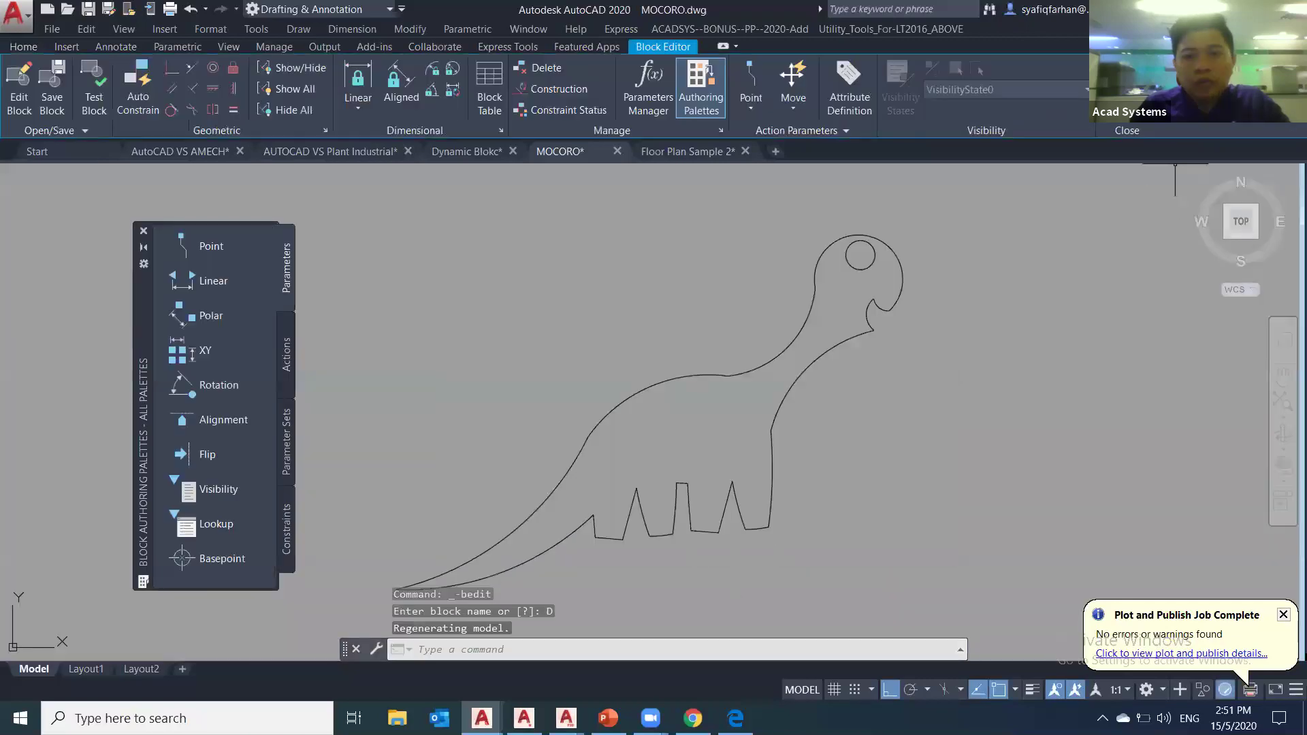
left_click(1127, 88)
- Open the object properties of the middle dinosaur block
left_click(753, 490)
key("Escape")
middle_click_drag(703, 531, 743, 427)
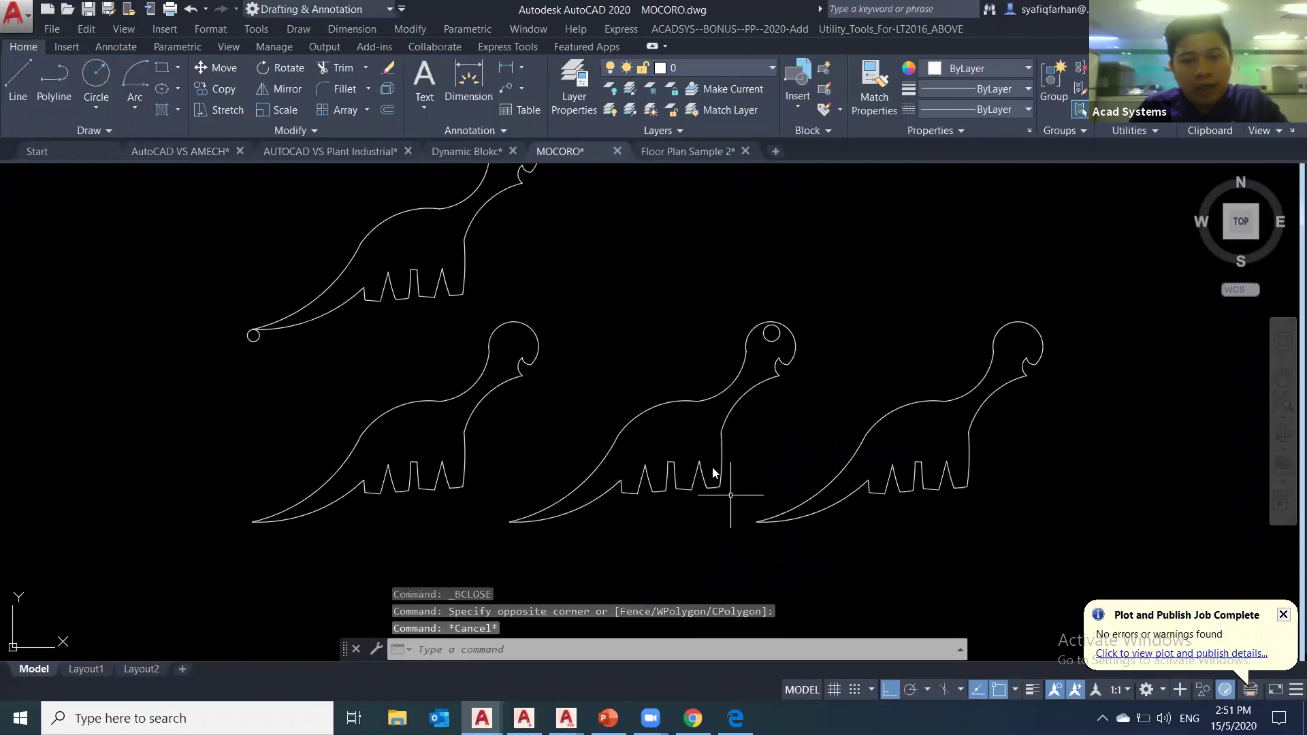
type("mo")
key("Return")
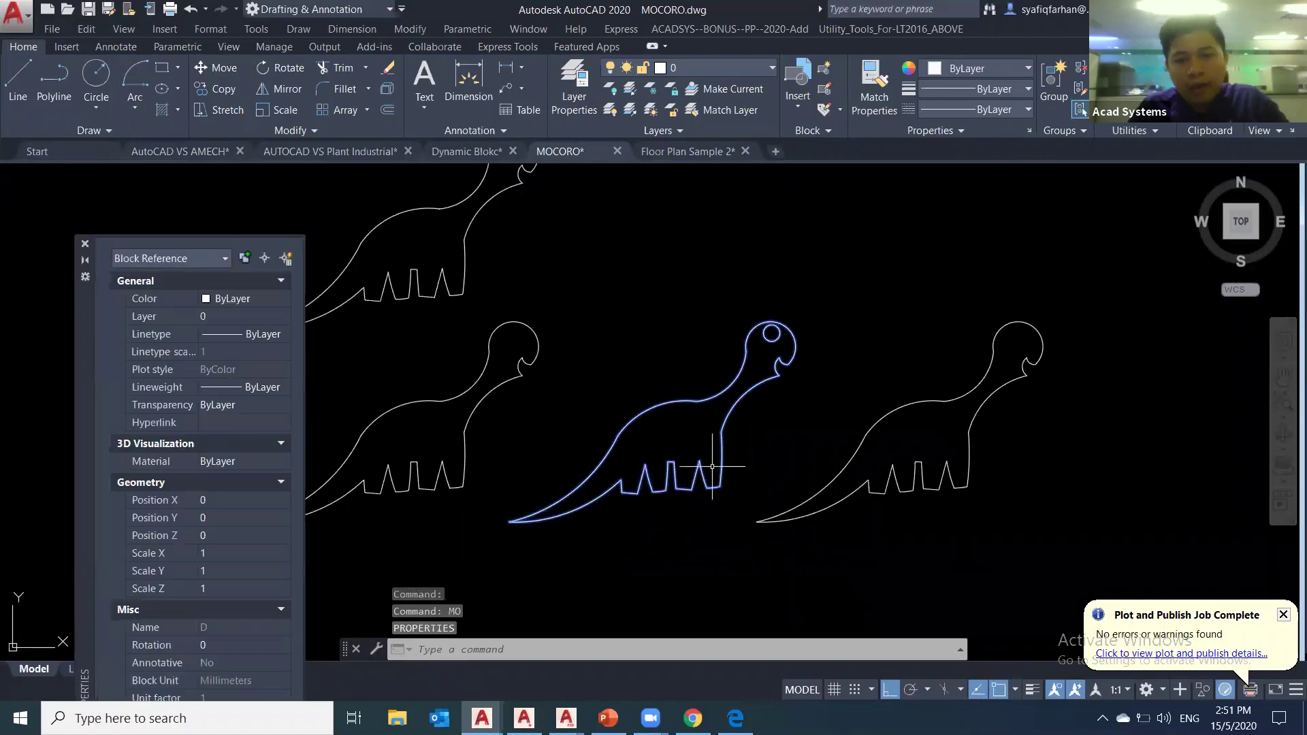
- Run MOCORO on the middle dinosaur block and move it straight up into the upper row, using a foot corner as base point
key("Escape")
key("Escape")
left_click(702, 468)
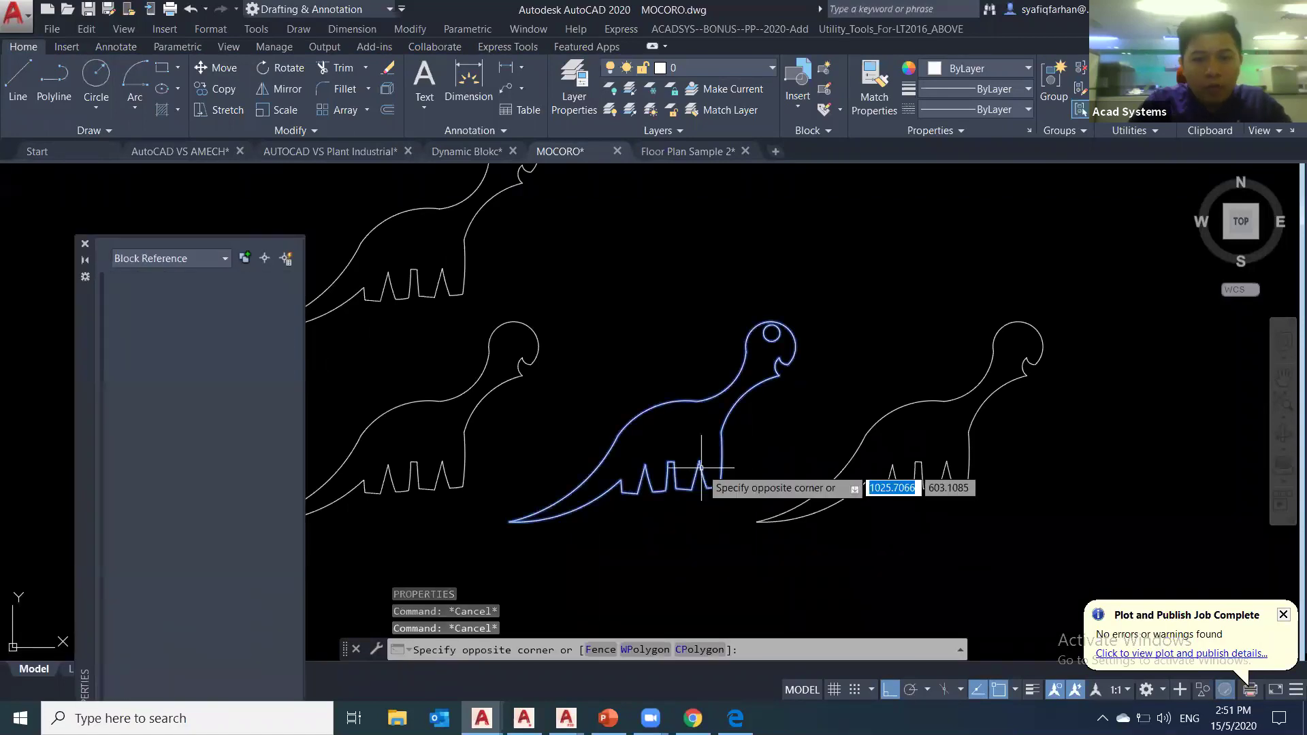
type("MOcoro")
key("Return")
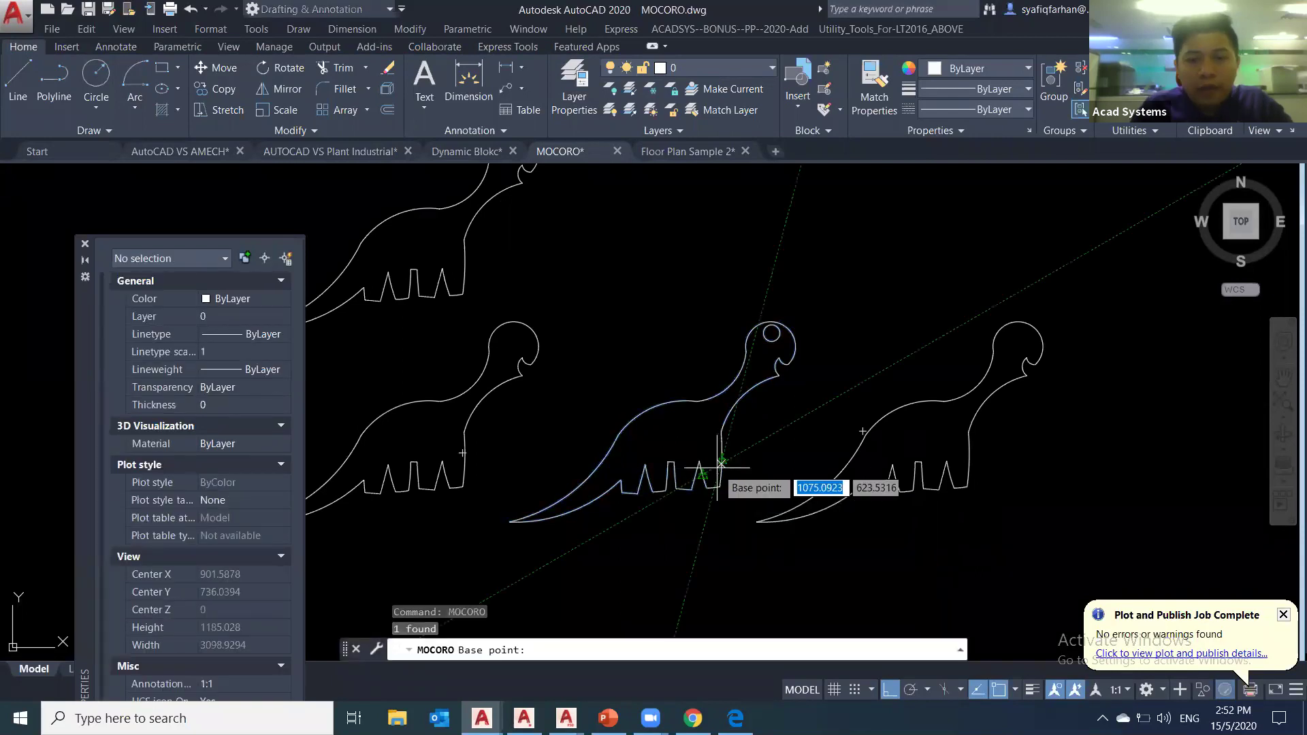
left_click(637, 493)
left_click(680, 552)
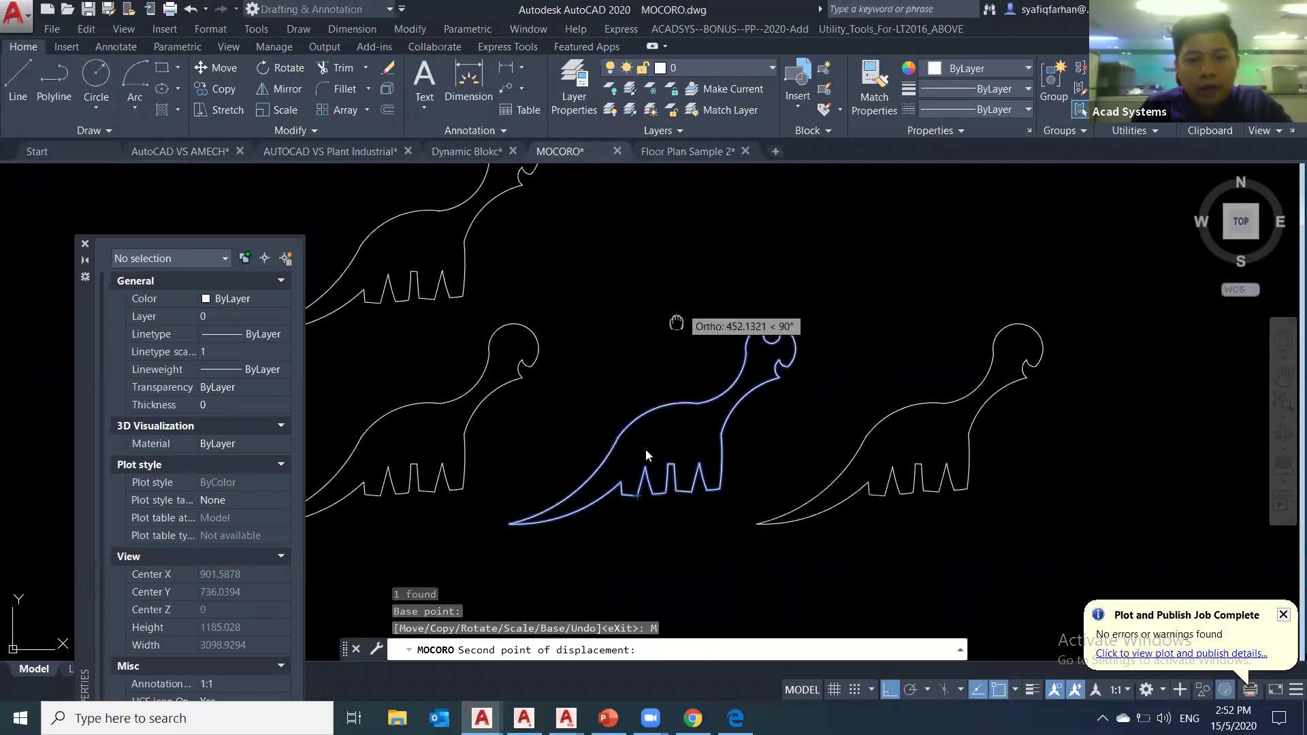
middle_click_drag(677, 321, 623, 502)
left_click(636, 450)
- Copy the moved dinosaur block twice to its right within MOCORO, and close the object properties
key("Return")
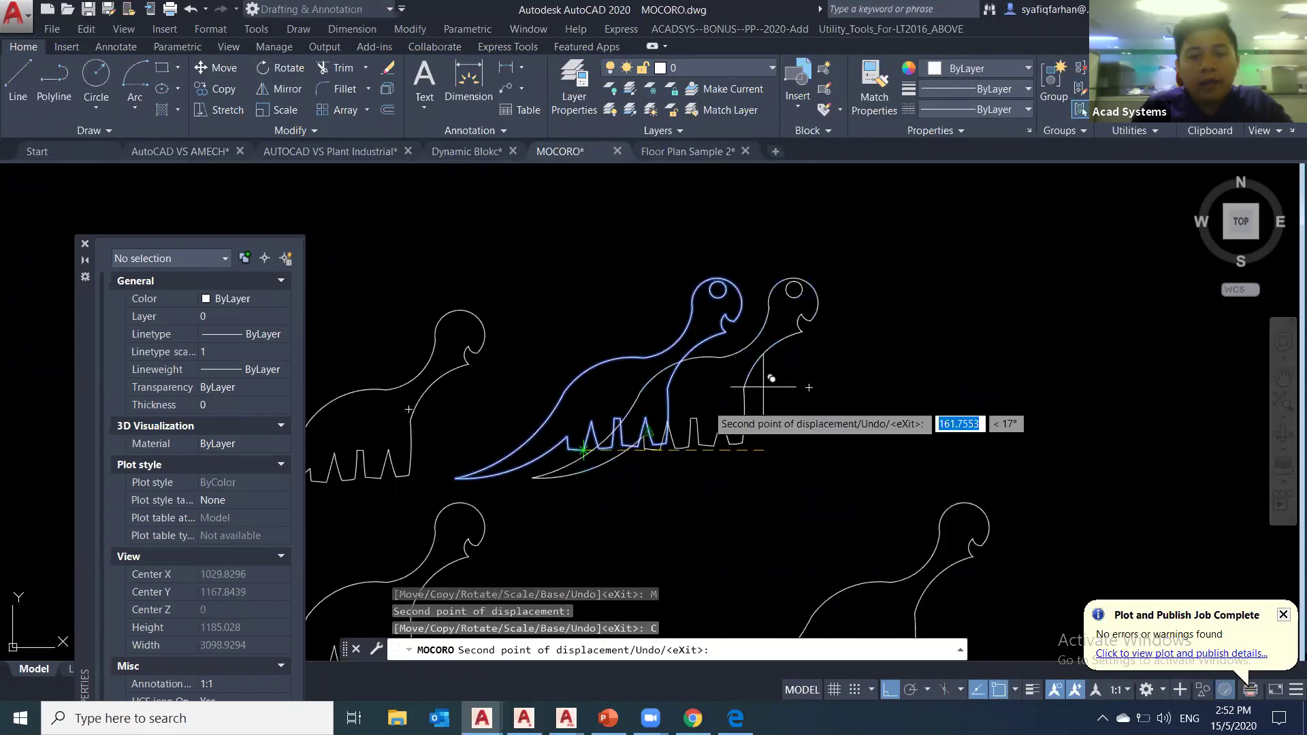
left_click(809, 389)
key("Escape")
key("Escape")
key("Escape")
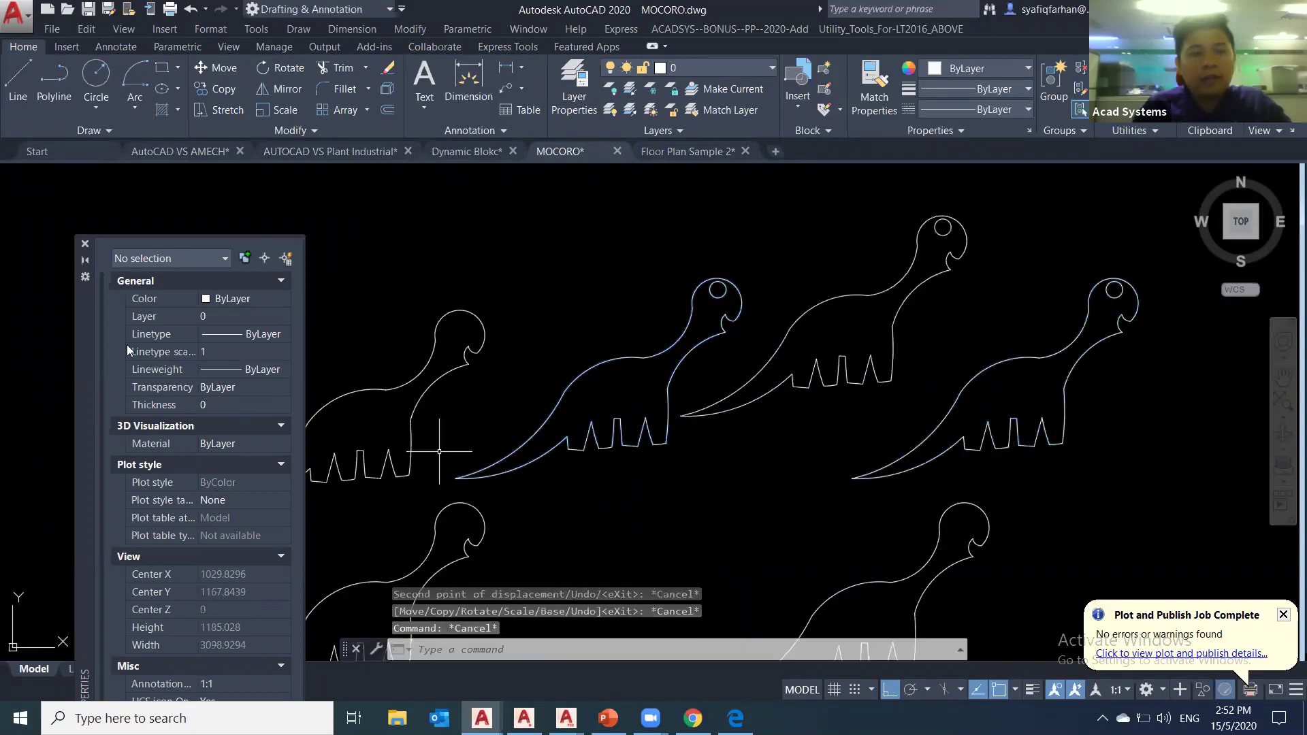
left_click(84, 243)
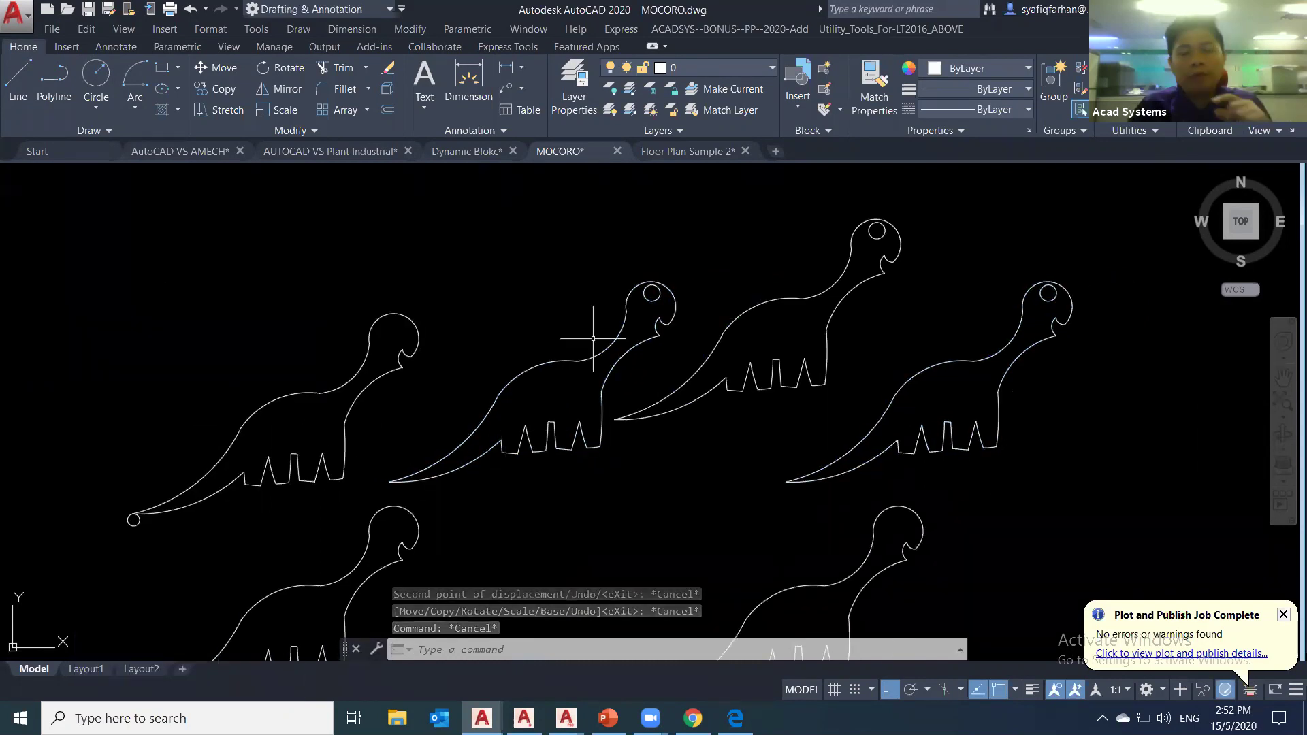
scroll(640, 320, "up", 4)
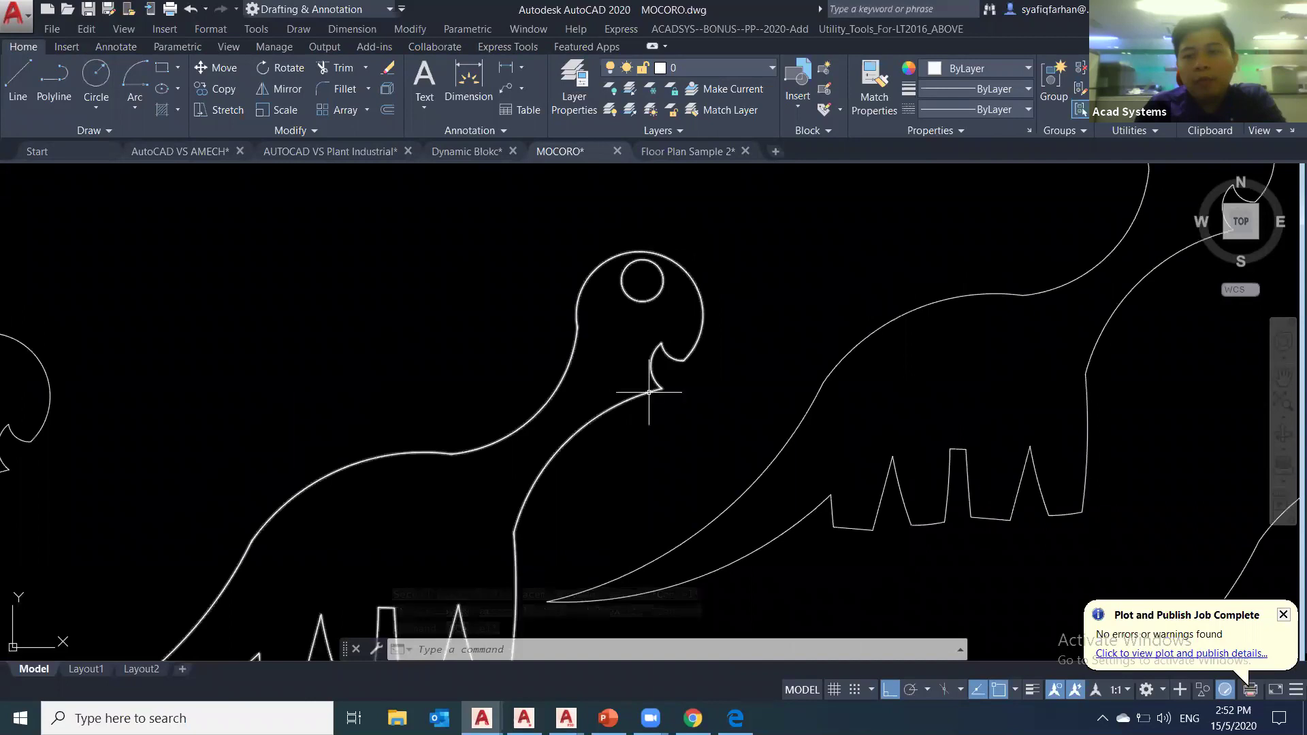
scroll(640, 367, "down", 4)
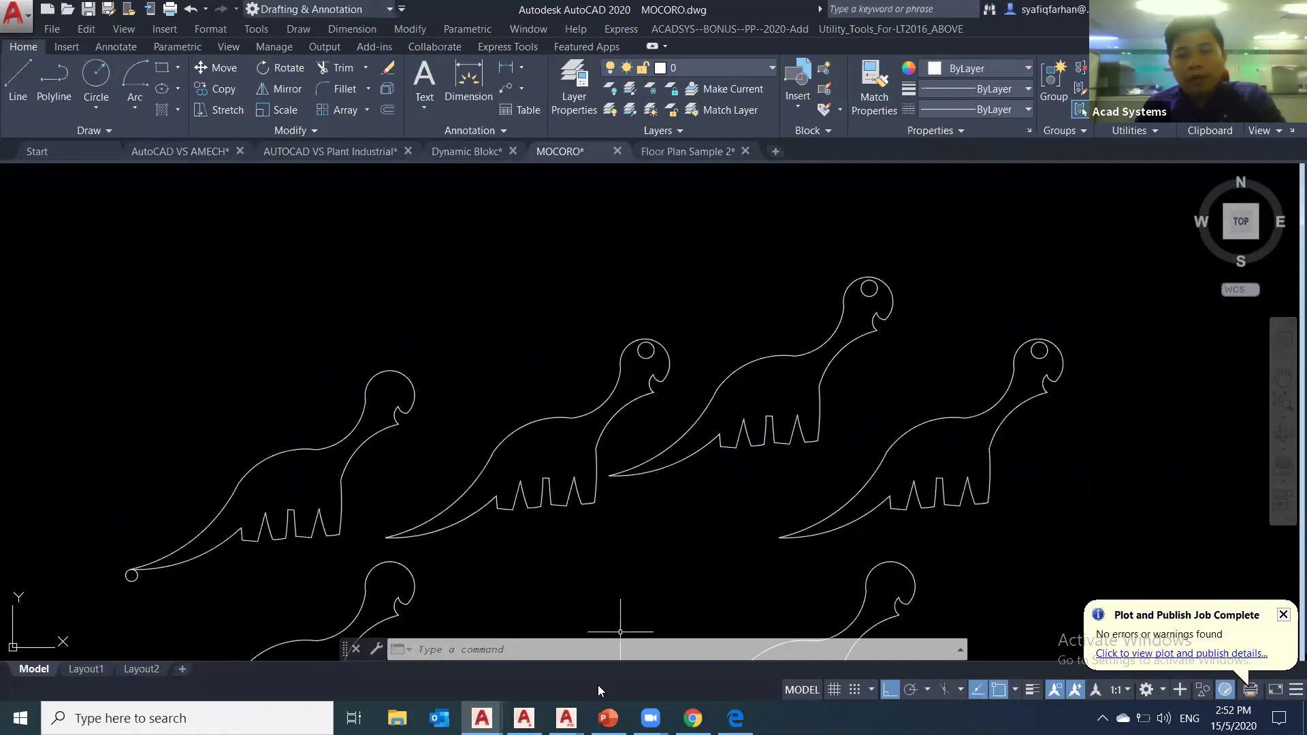
- Switch to the PowerPoint presentation and go through the MOCORO slide 16 to the Match Properties title slide 17
key("alt+Tab")
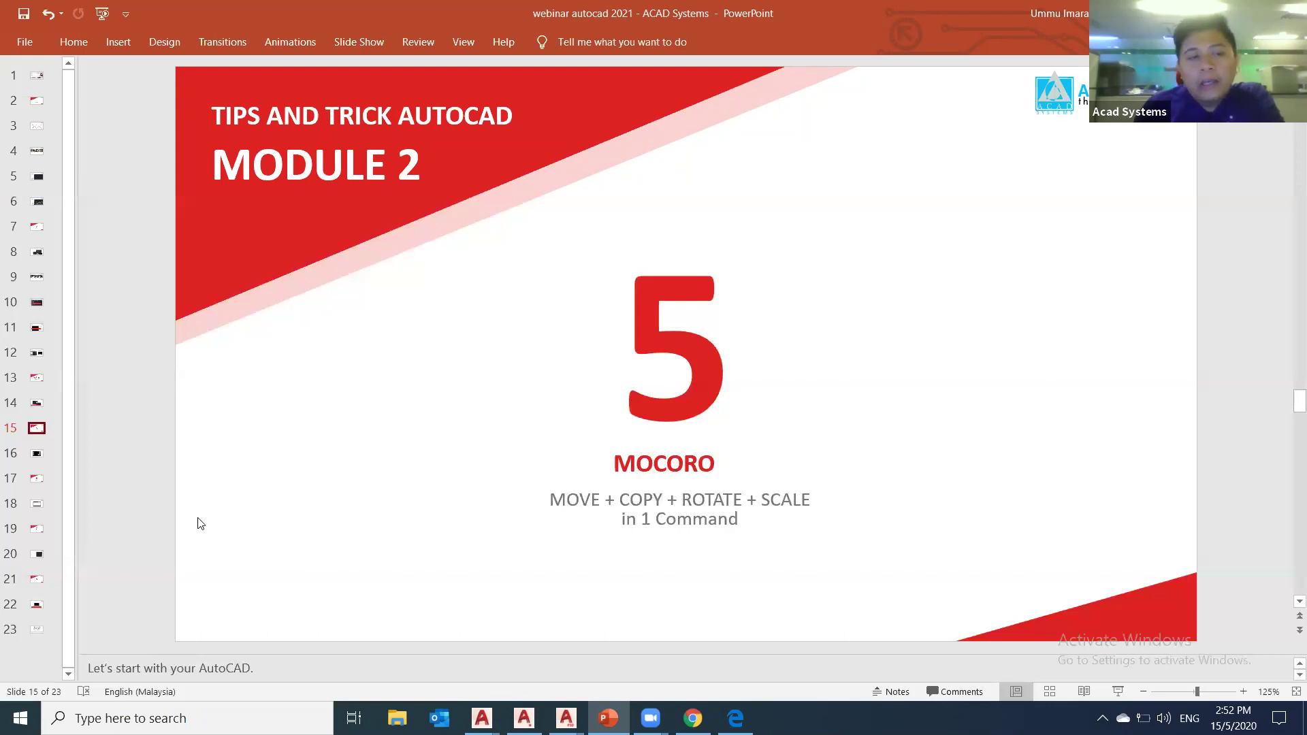
left_click(44, 460)
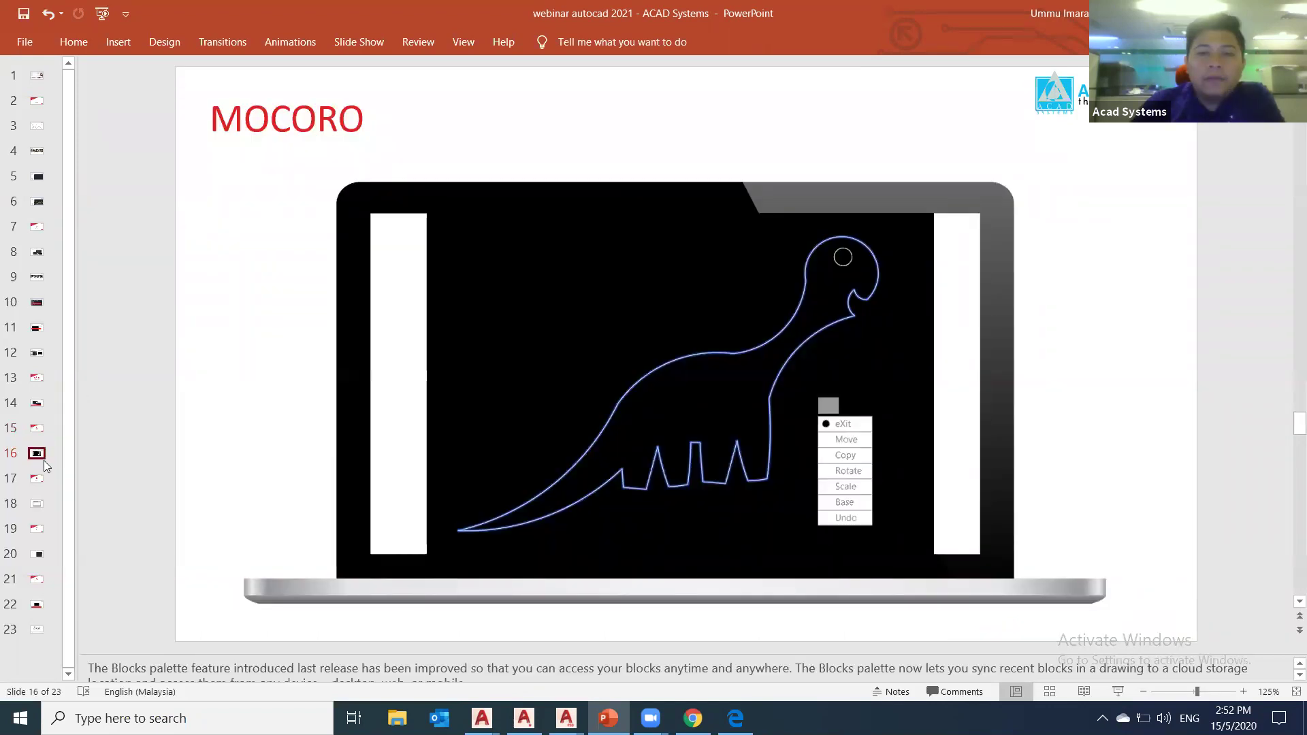
key("Down")
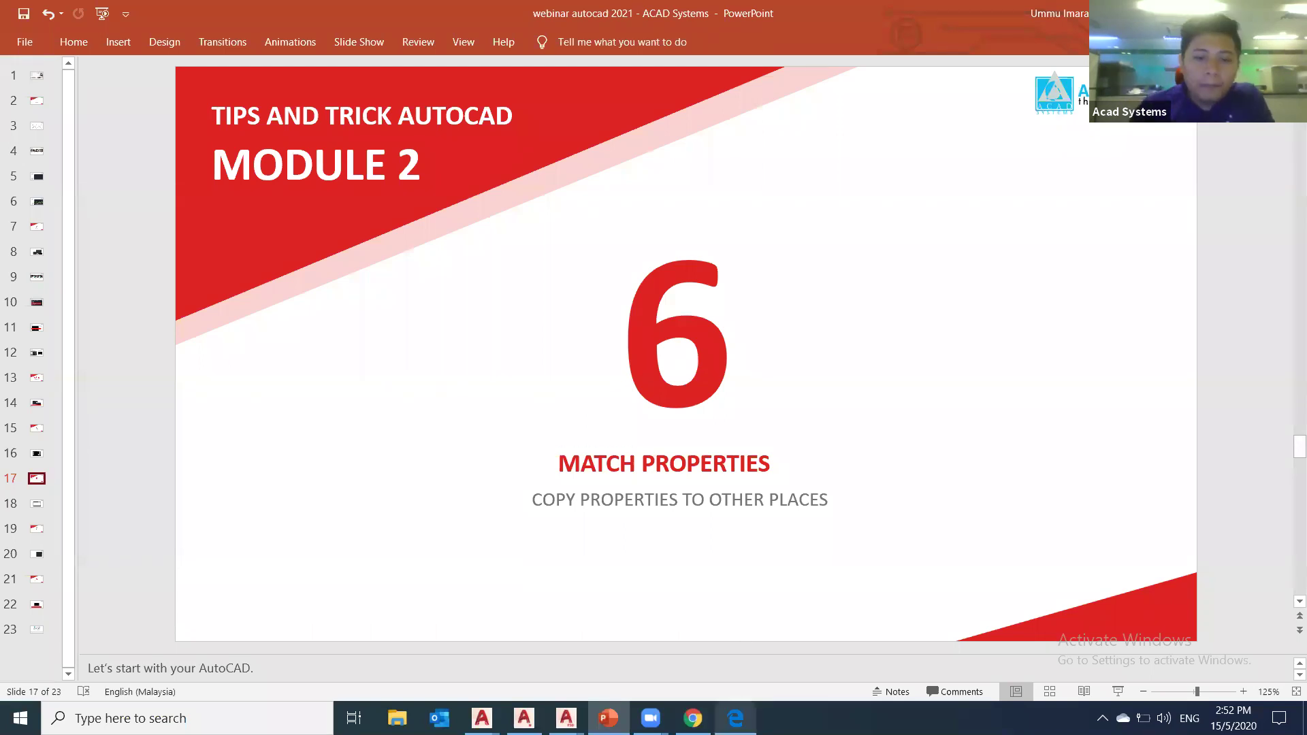
- Switch to the AutoCAD VS AMECH drawing and draw a wide rectangle in the empty area below the overlapping shapes
mouse_move(482, 718)
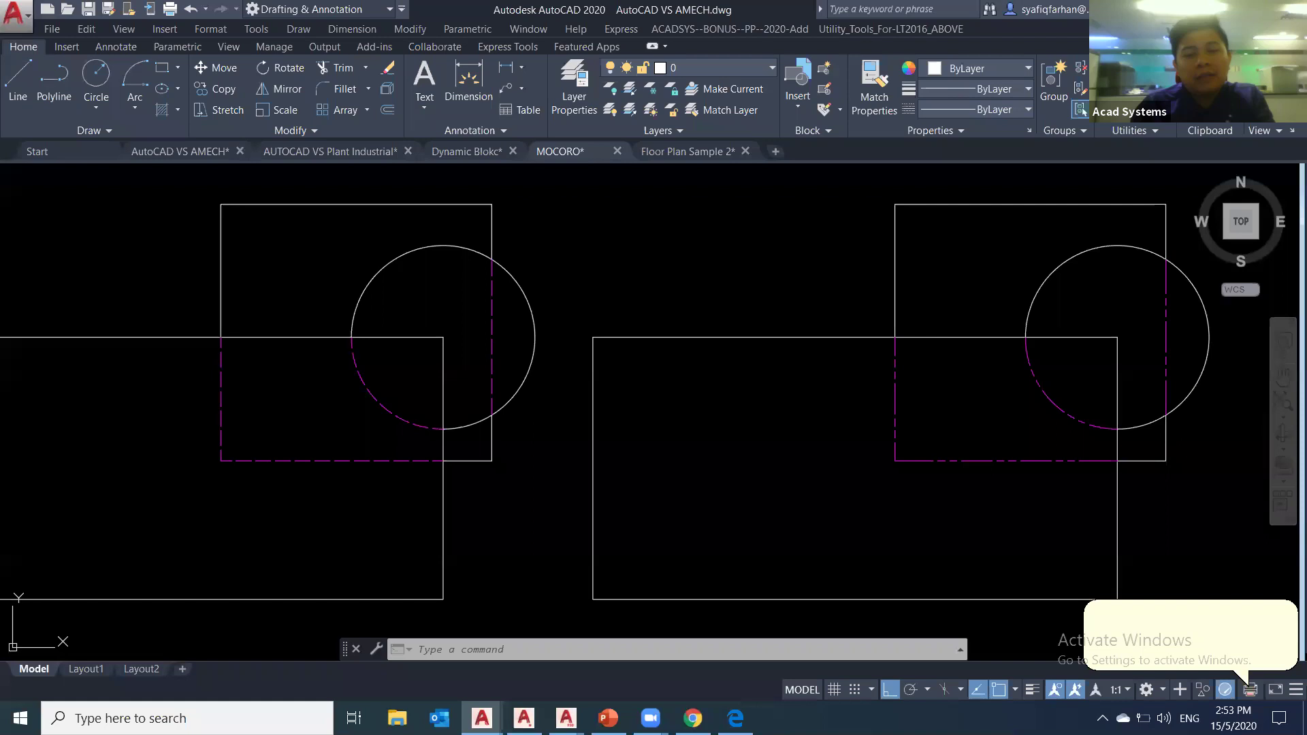
middle_click_drag(603, 505, 685, 272)
scroll(685, 272, "down", 2)
type("rec")
key("space")
left_click(335, 424)
left_click(659, 560)
key("Escape")
key("Escape")
mouse_move(555, 474)
middle_mouse_down()
mouse_move(600, 488)
mouse_move(640, 468)
middle_mouse_up()
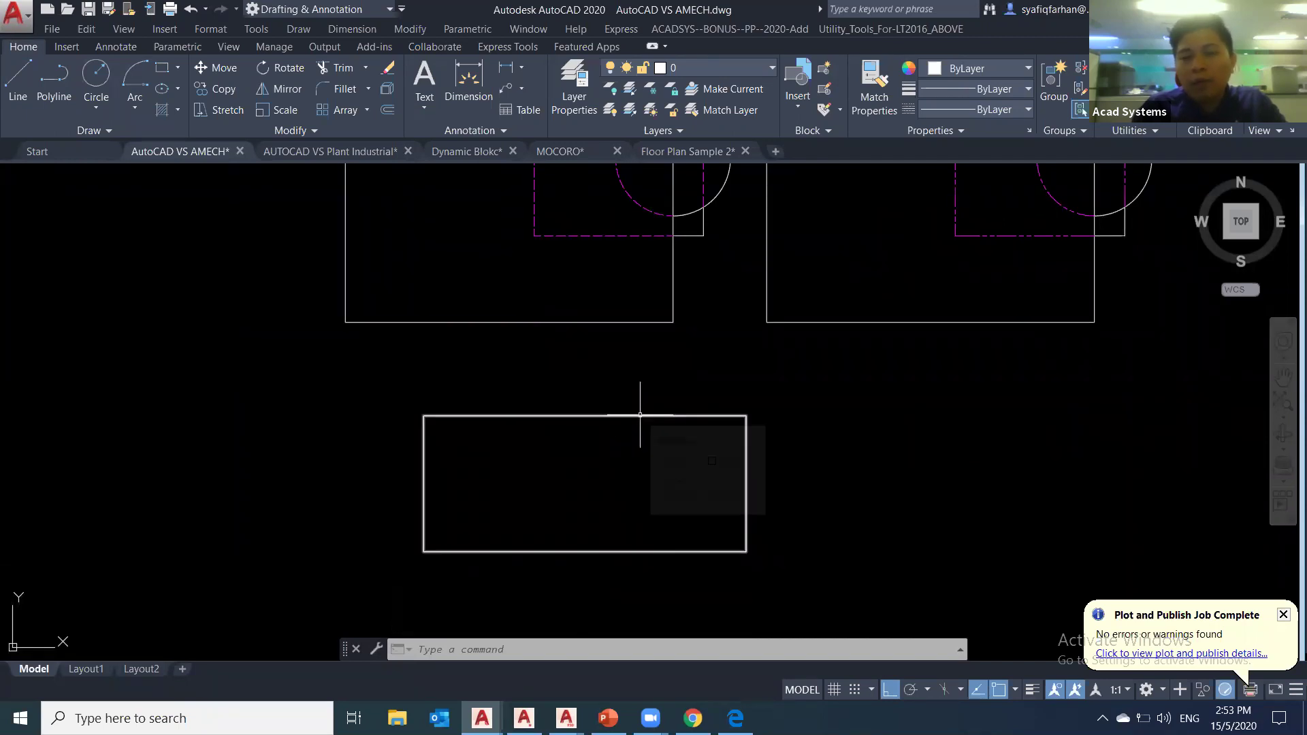
key("Escape")
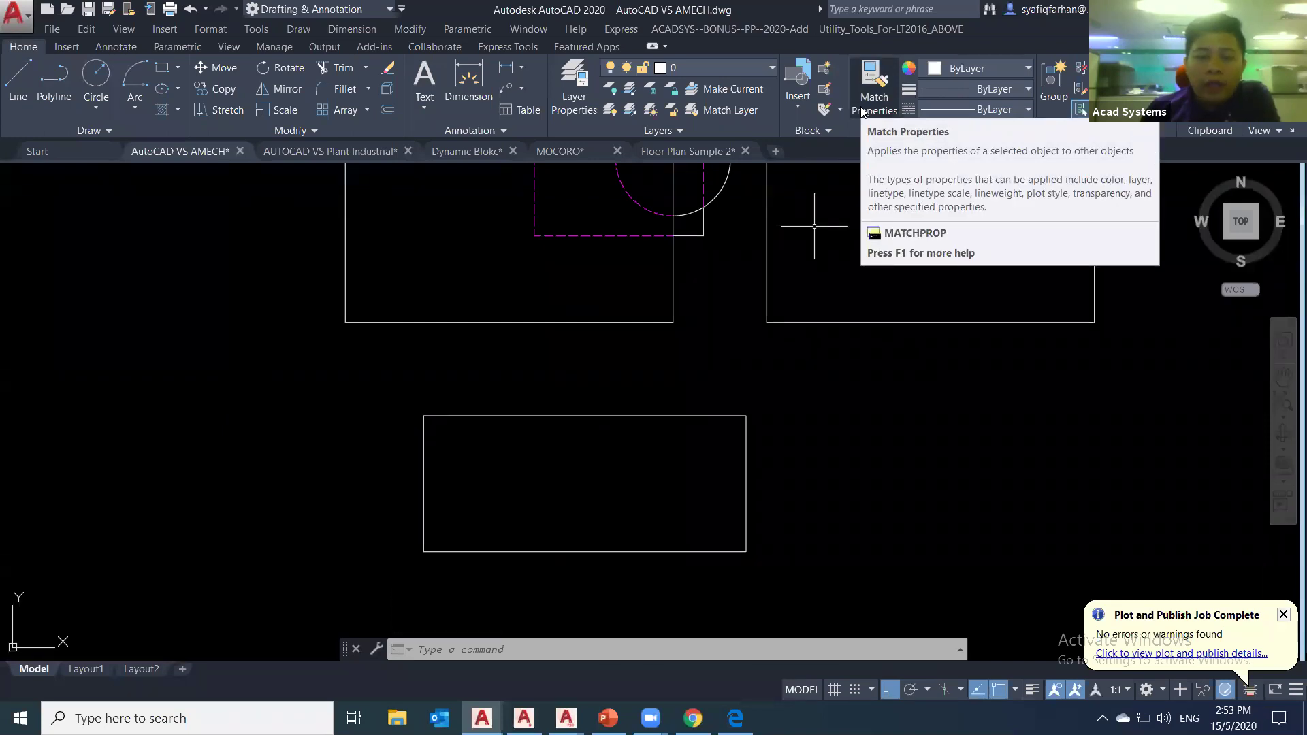
- Match the new rectangle's properties to the magenta dashed line at the bottom of the hidden square
key("Escape")
key("Escape")
type("MA")
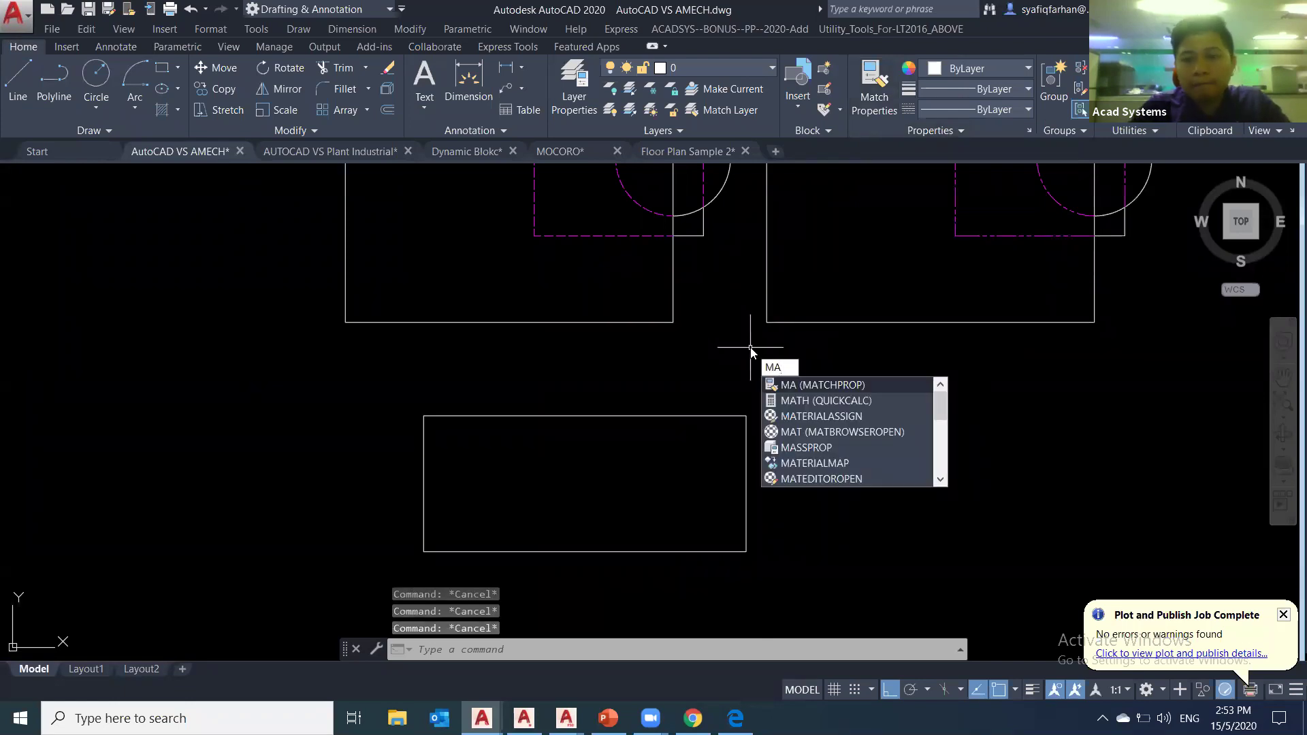
key("Return")
left_click(613, 230)
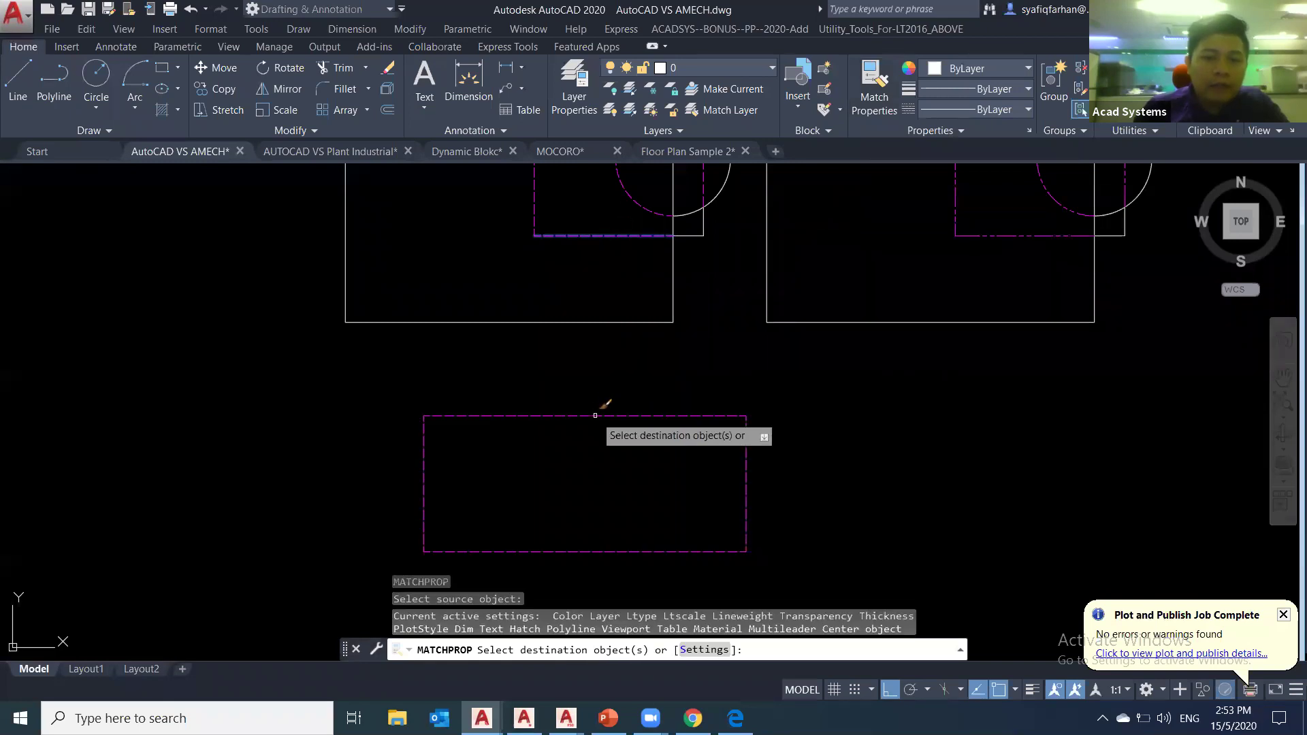
key("Escape")
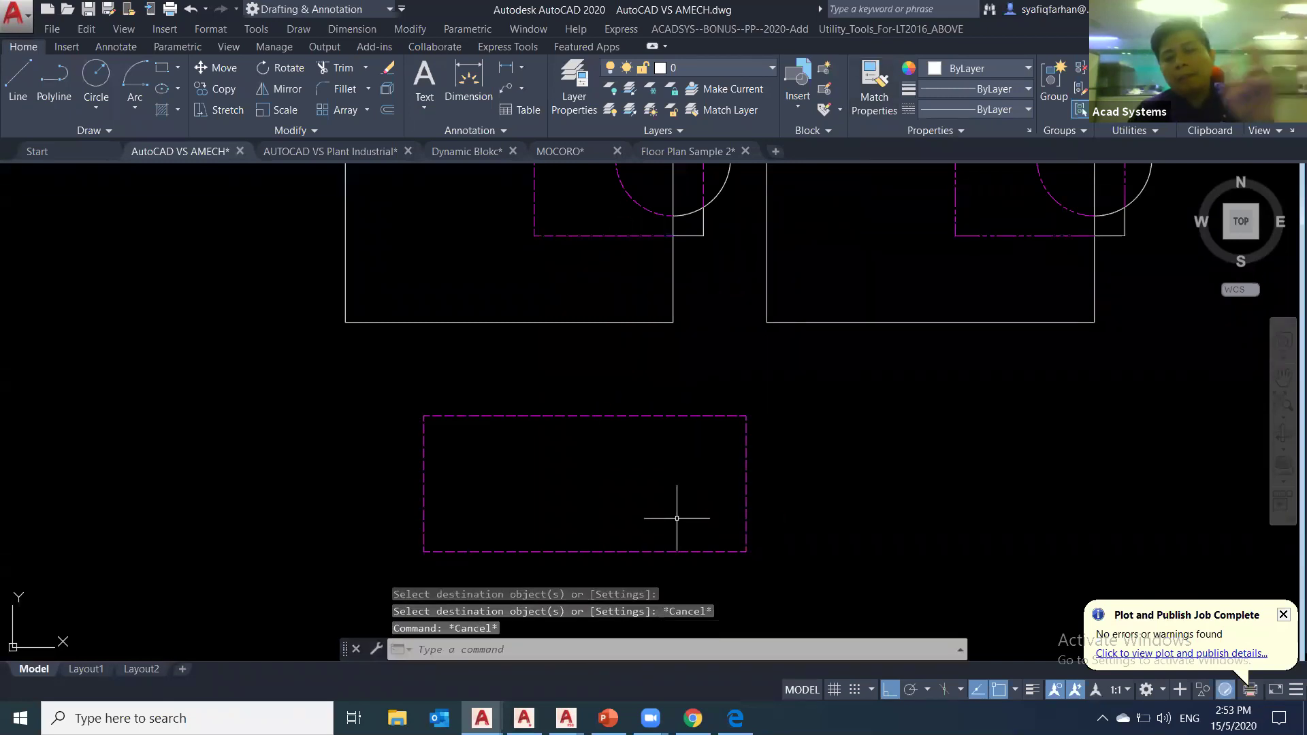
- Compare the object properties of the magenta dashed line and the matched rectangle, including the white rectangle above in the comparison
mouse_move(676, 490)
middle_mouse_down()
mouse_move(664, 473)
mouse_move(724, 477)
middle_mouse_up()
left_click(700, 249)
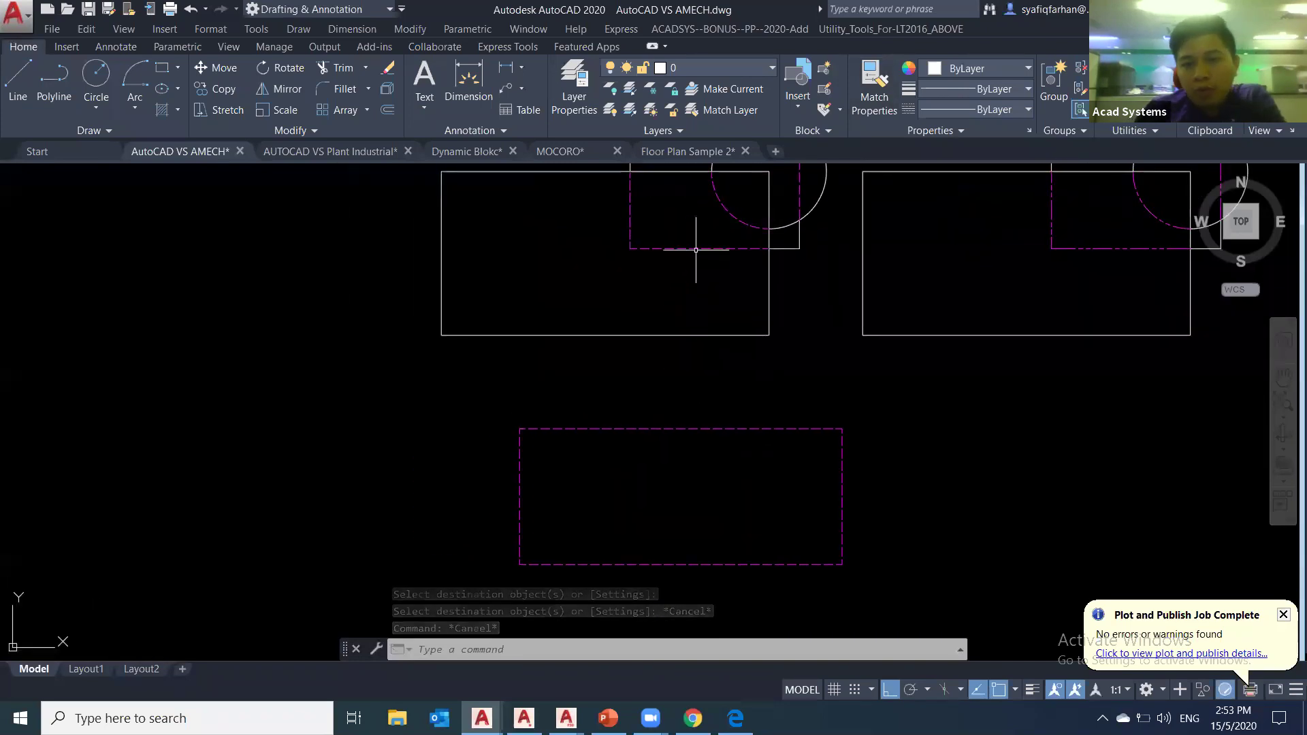
left_click(693, 429)
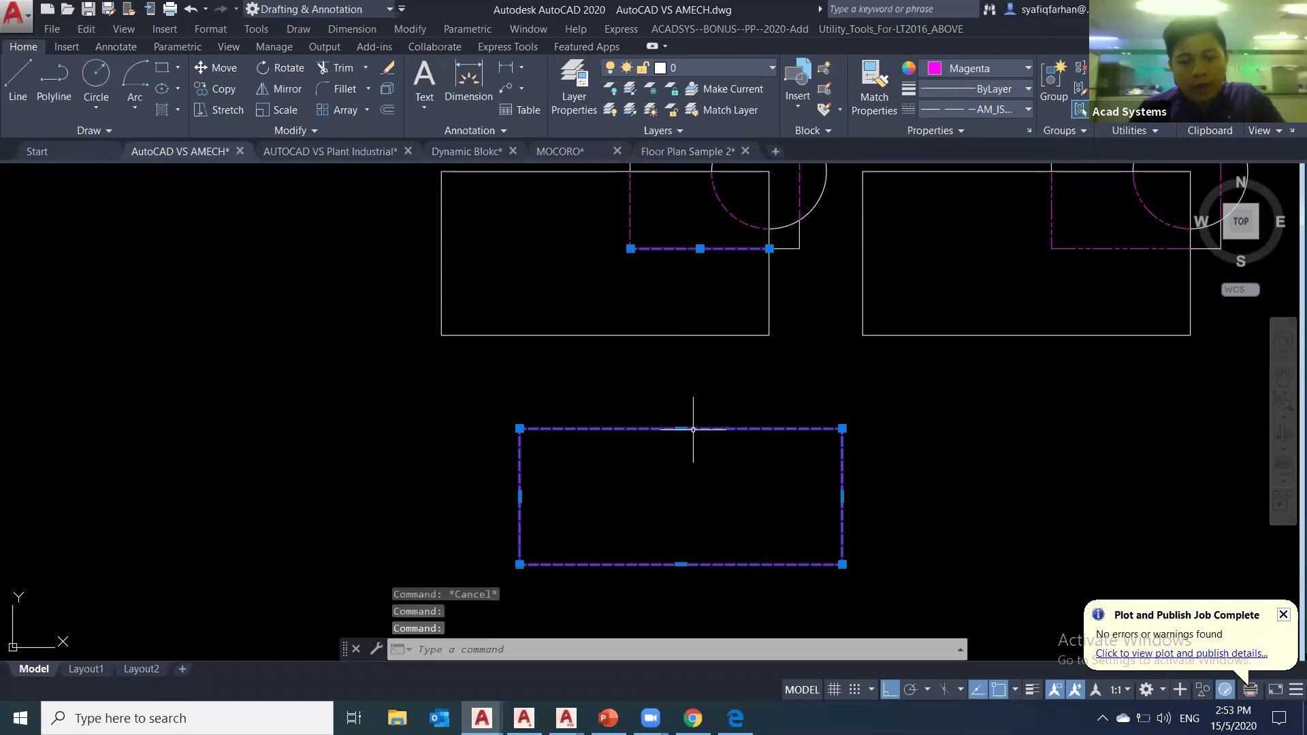
type("PR")
key("Return")
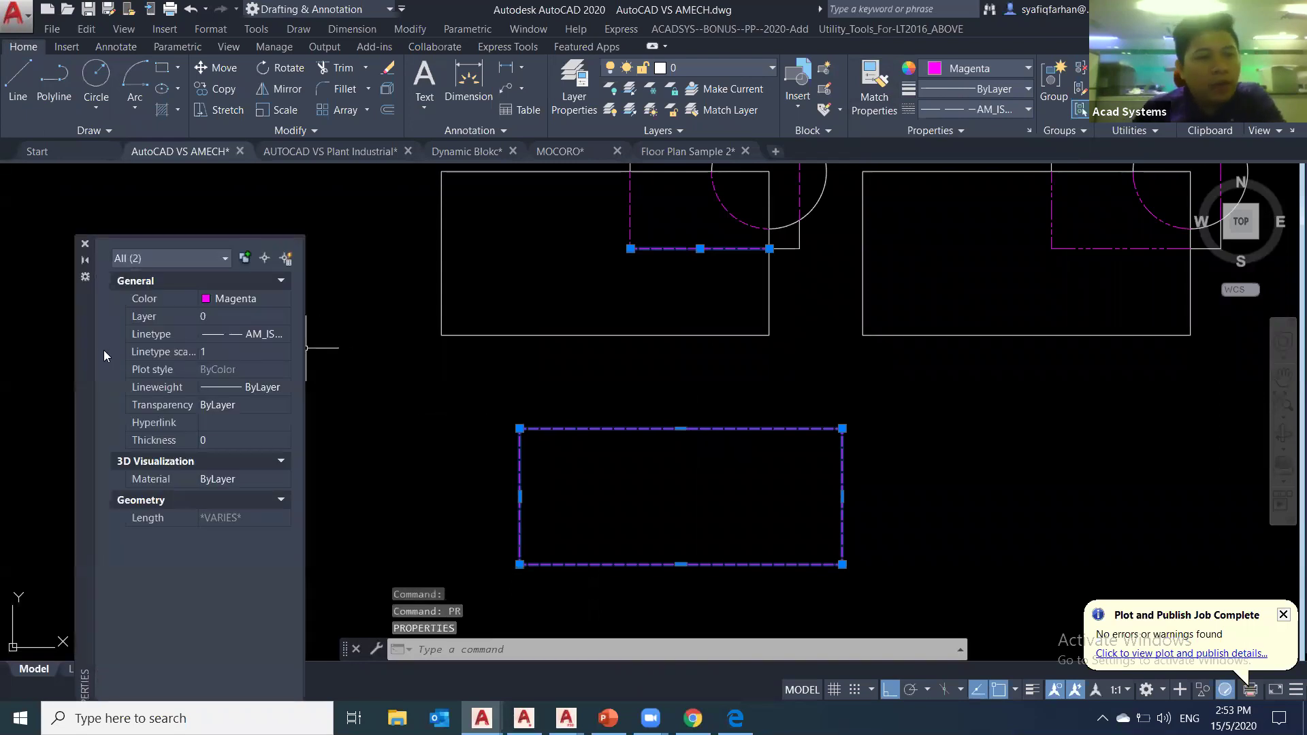
left_click_drag(80, 337, 88, 322)
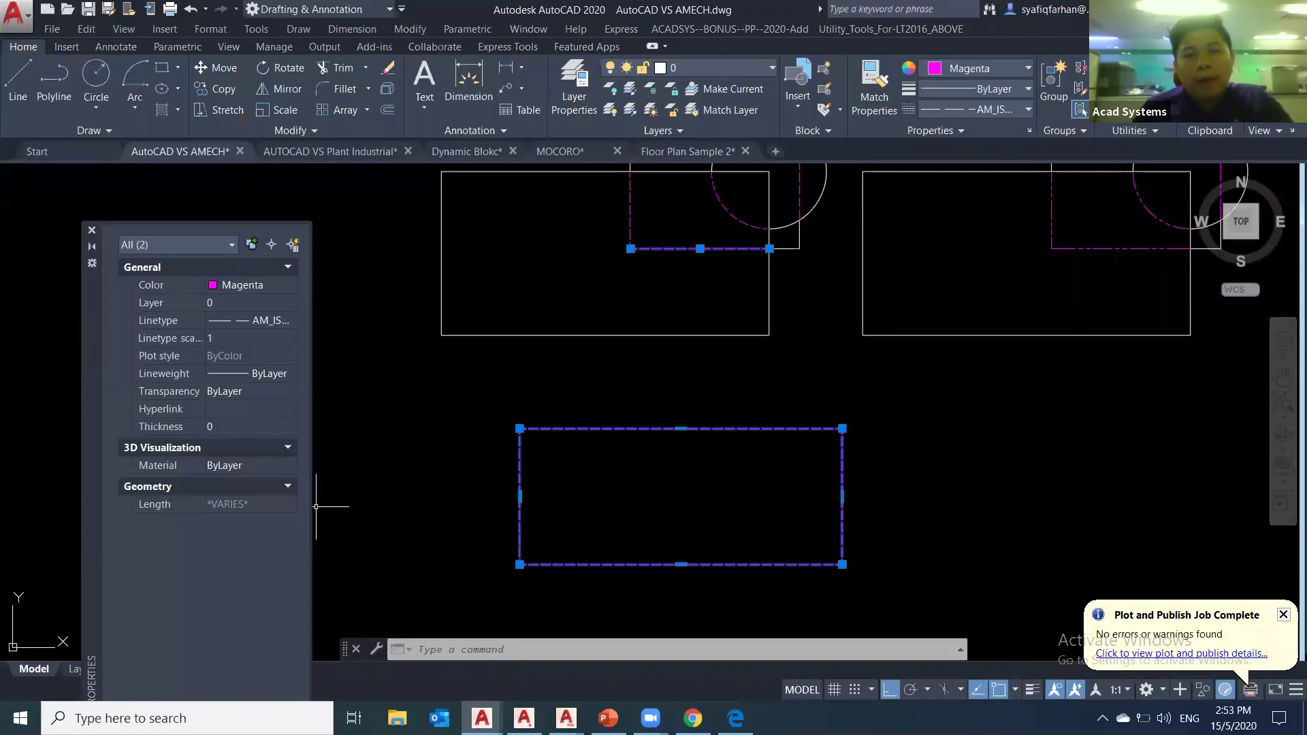
left_click(632, 335)
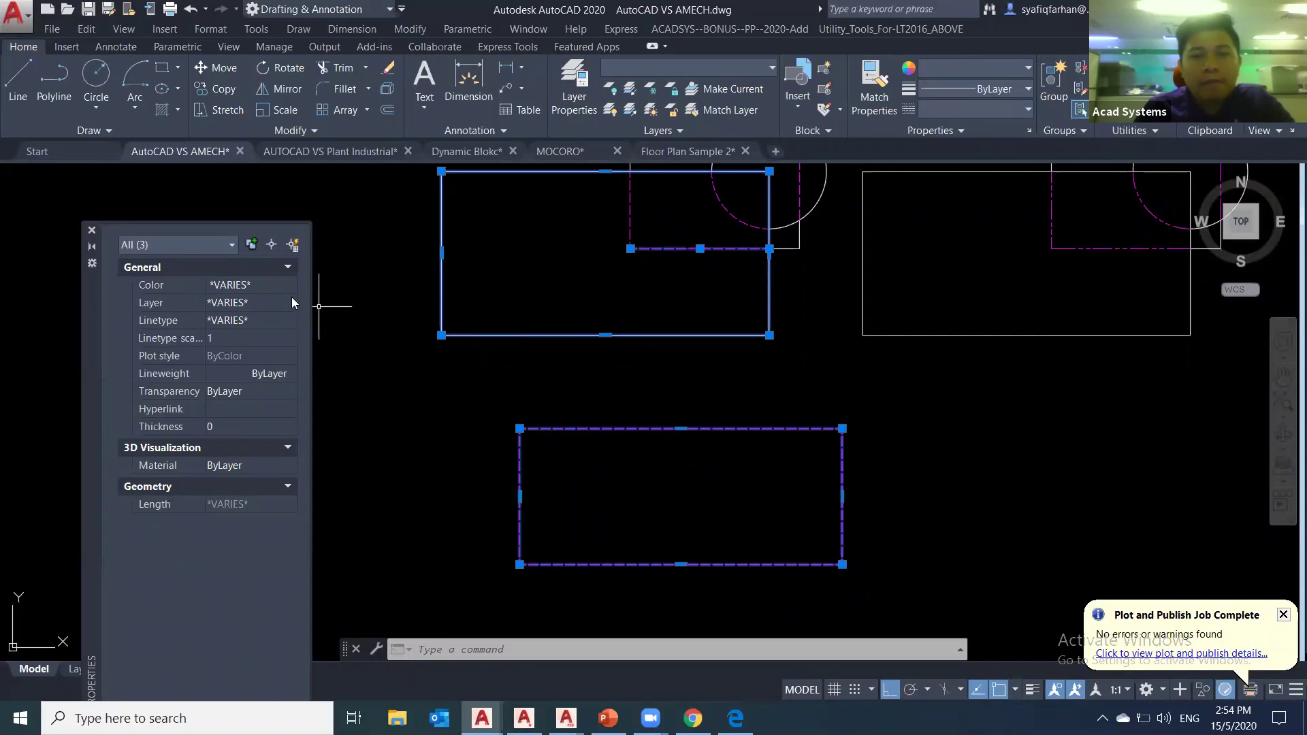
key("Escape")
key("Escape")
key("Escape")
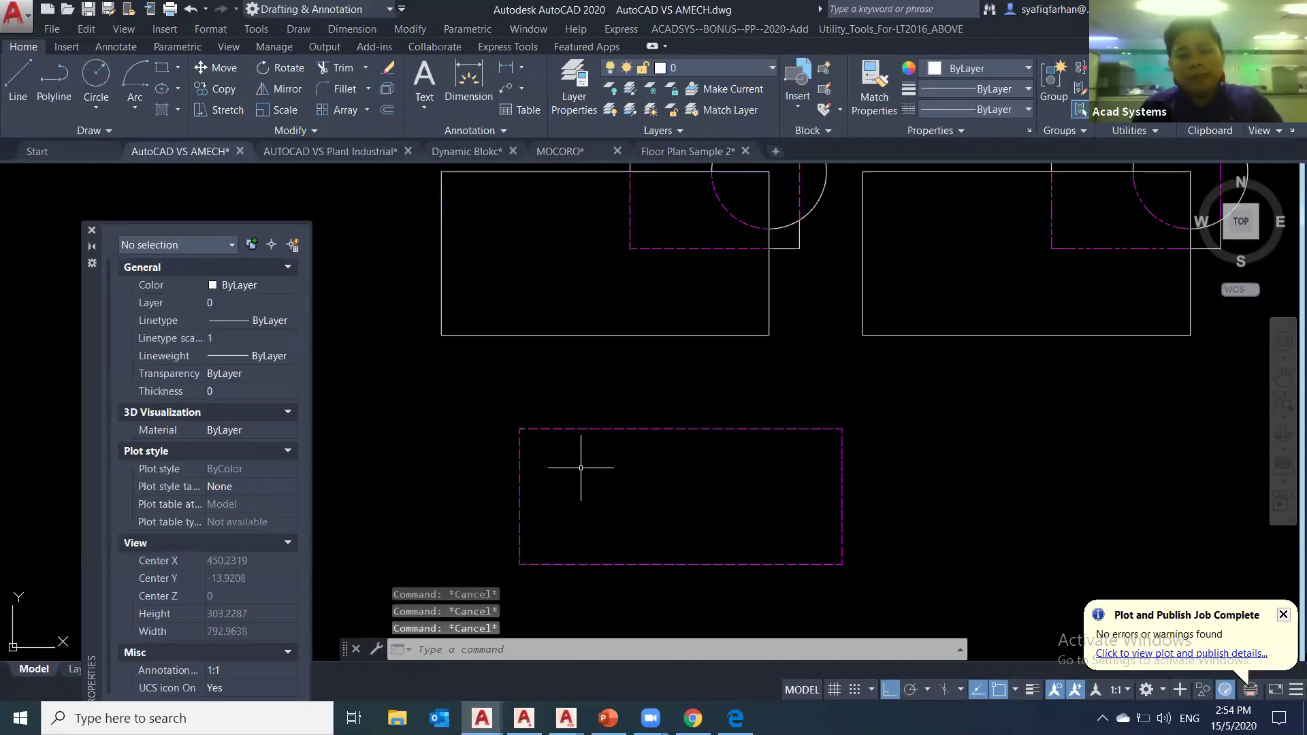
- Match the properties of the lower magenta dashed rectangle onto the large white rectangle at the upper right
middle_click_drag(584, 467, 570, 488)
type("MA")
key("Return")
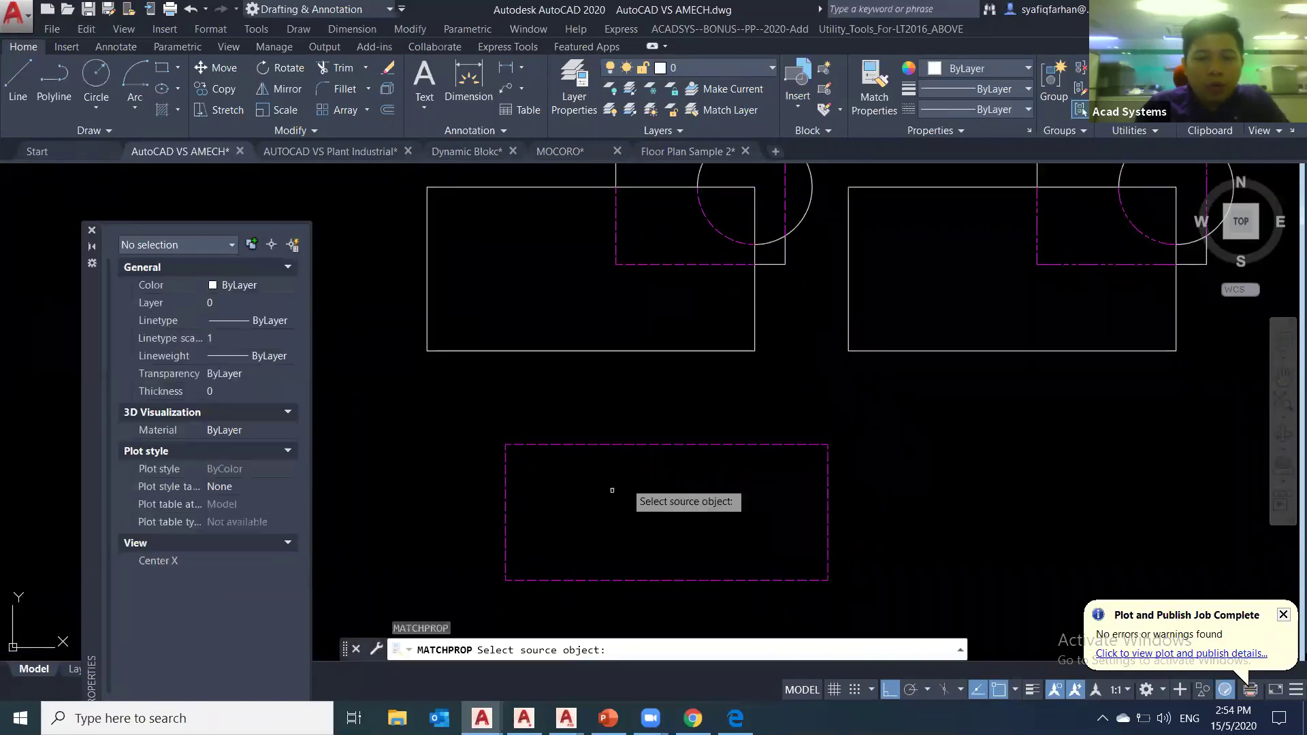
left_click(658, 446)
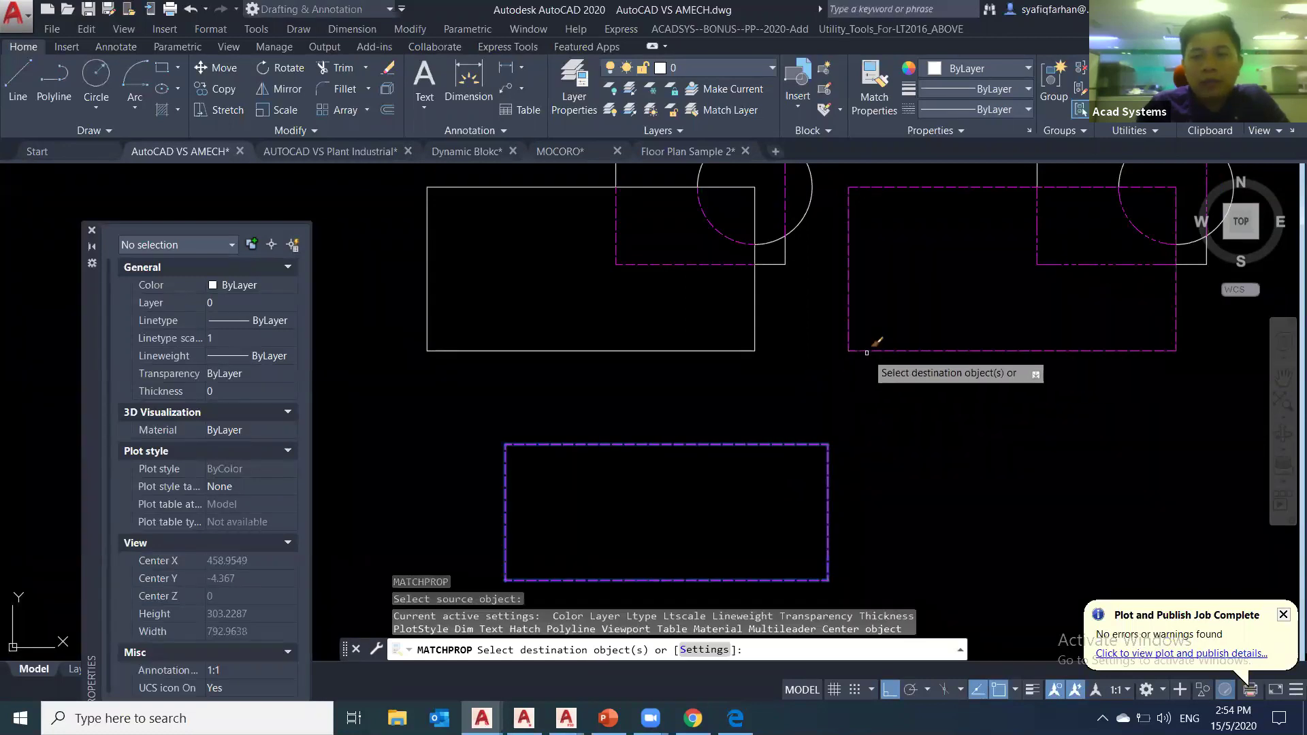
key("Escape")
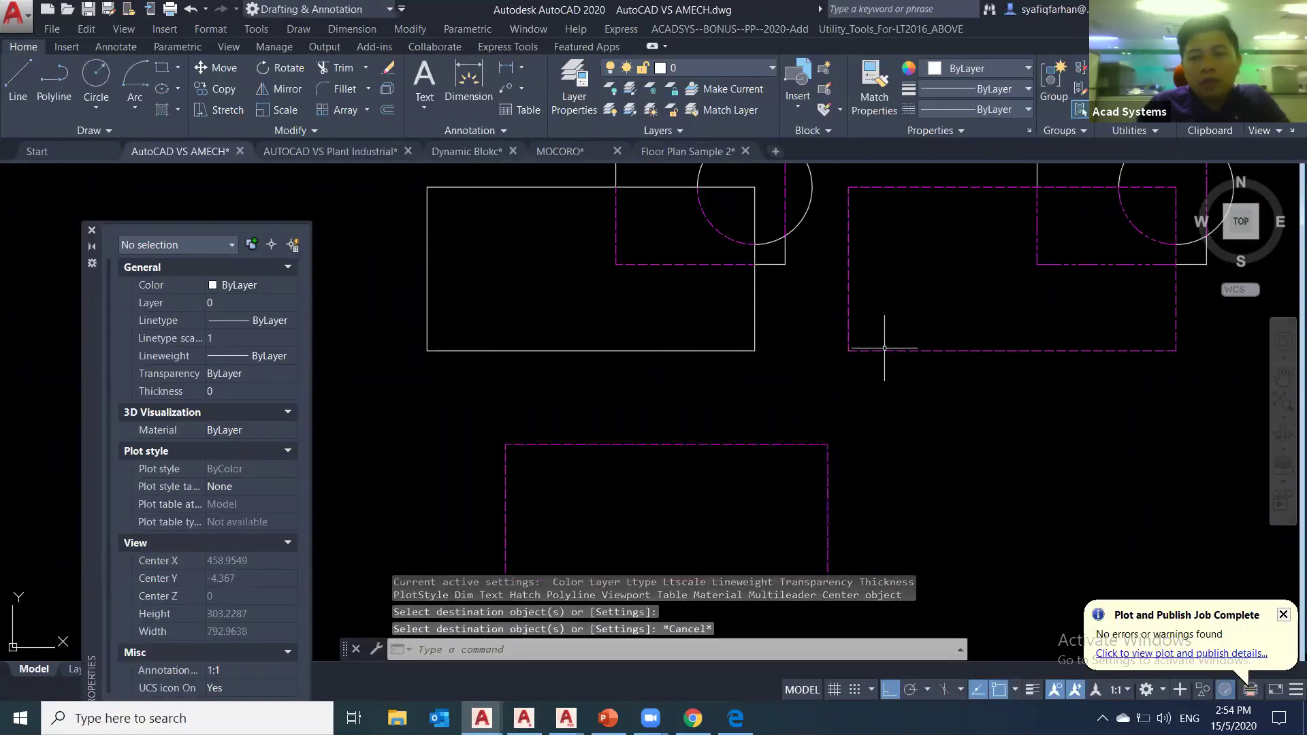
mouse_move(876, 388)
middle_mouse_down()
mouse_move(776, 517)
mouse_move(725, 513)
middle_mouse_up()
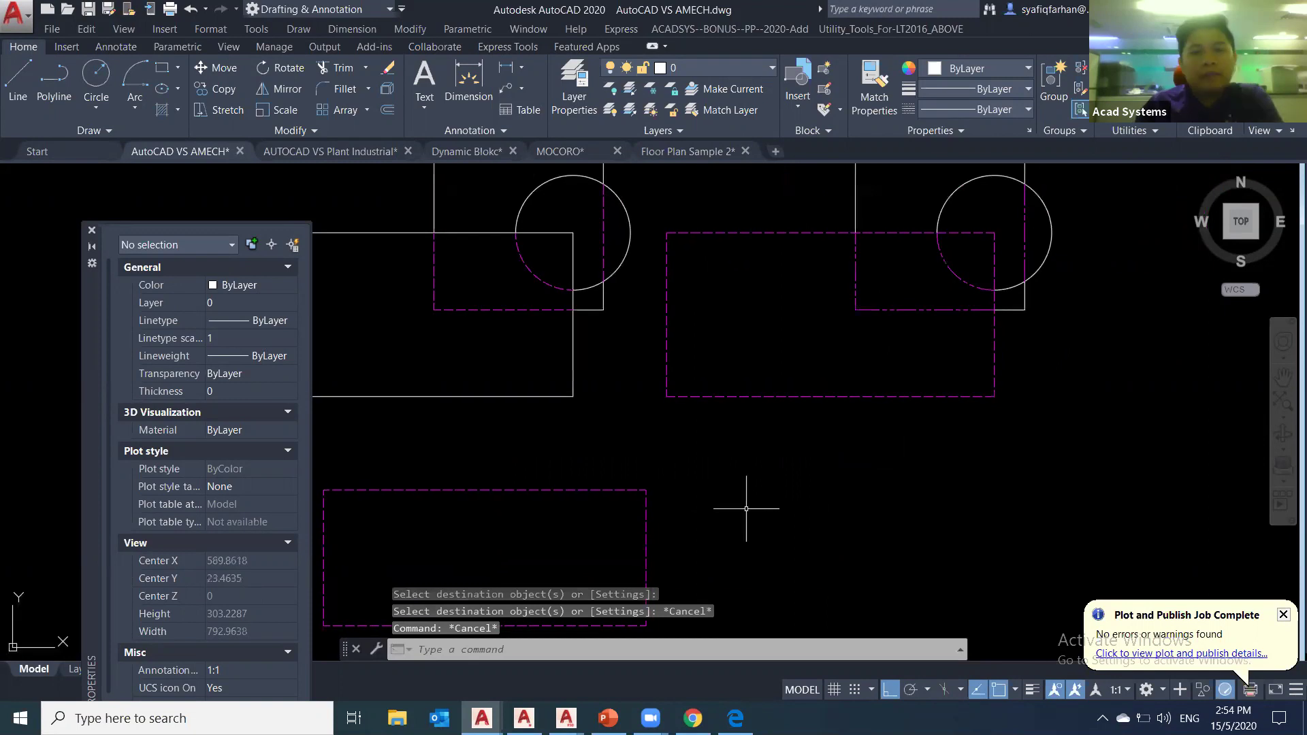
- Switch to the PowerPoint presentation and show the Match Properties slide 18 and the Drawing Compare title slide 19
left_click(609, 712)
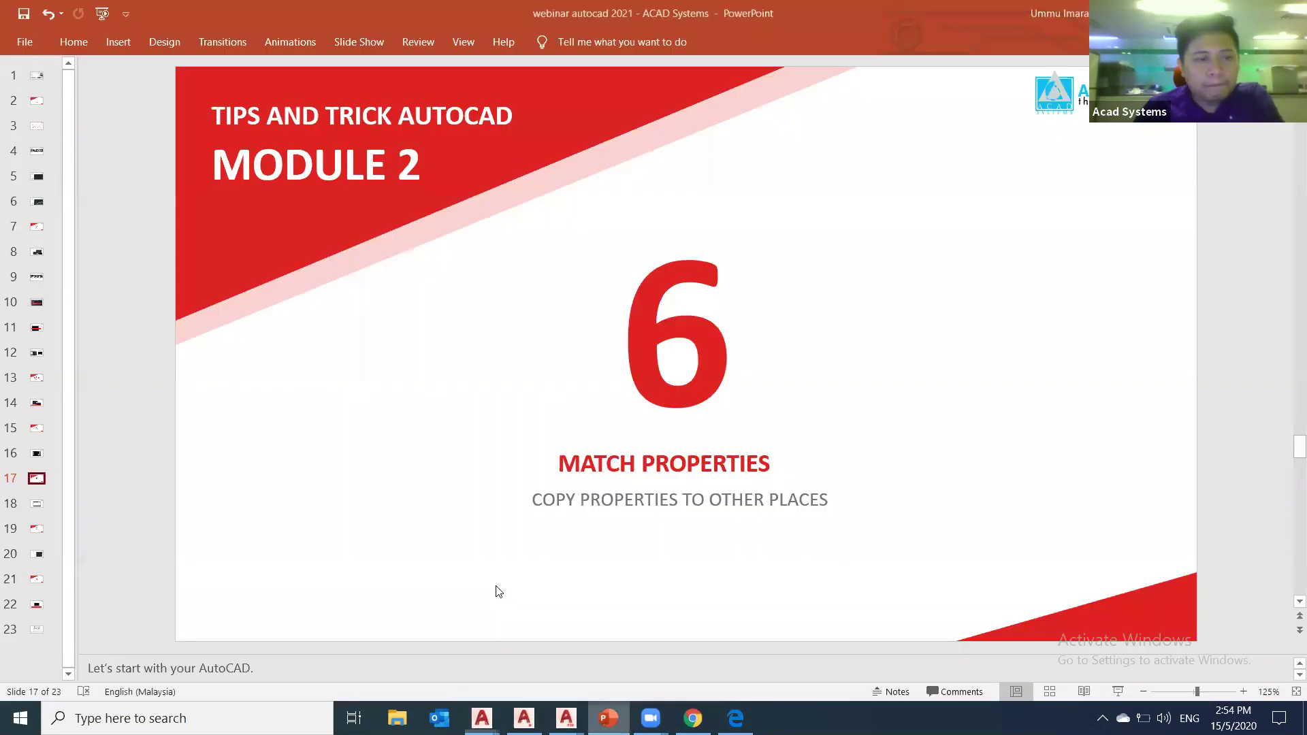
left_click(41, 506)
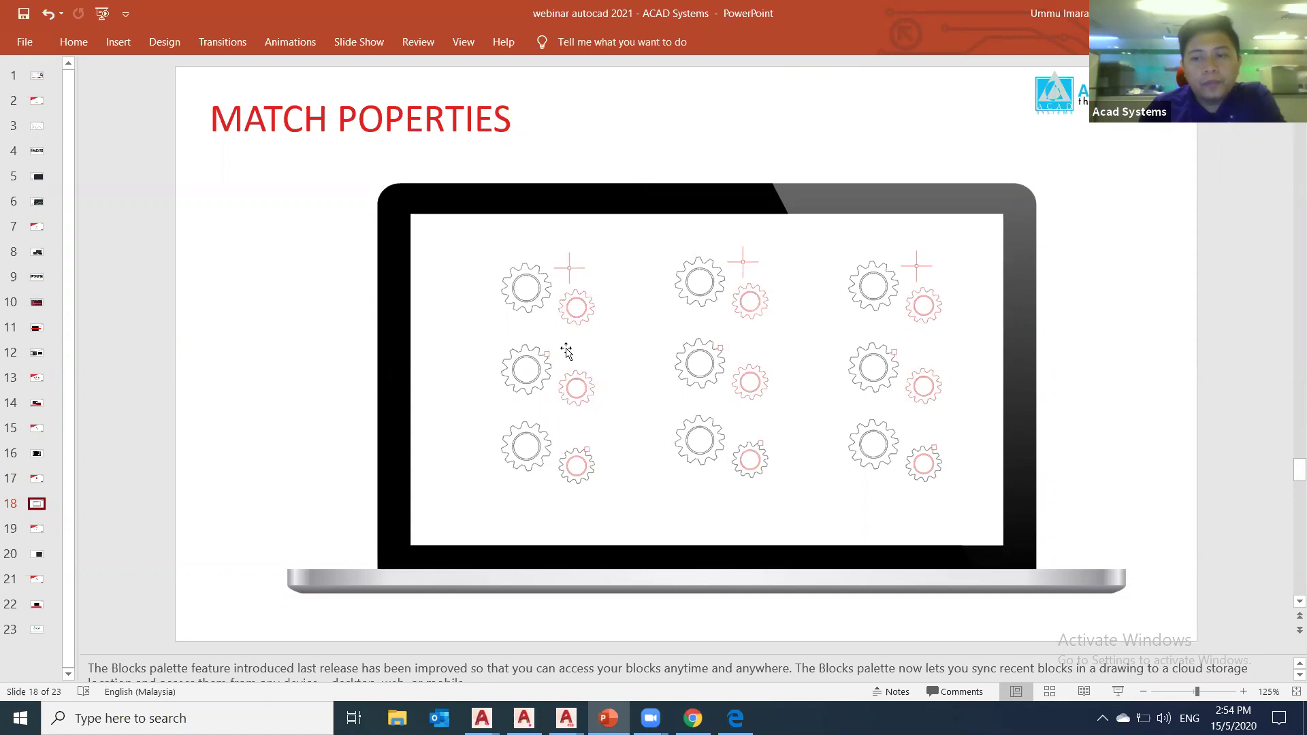
left_click(36, 530)
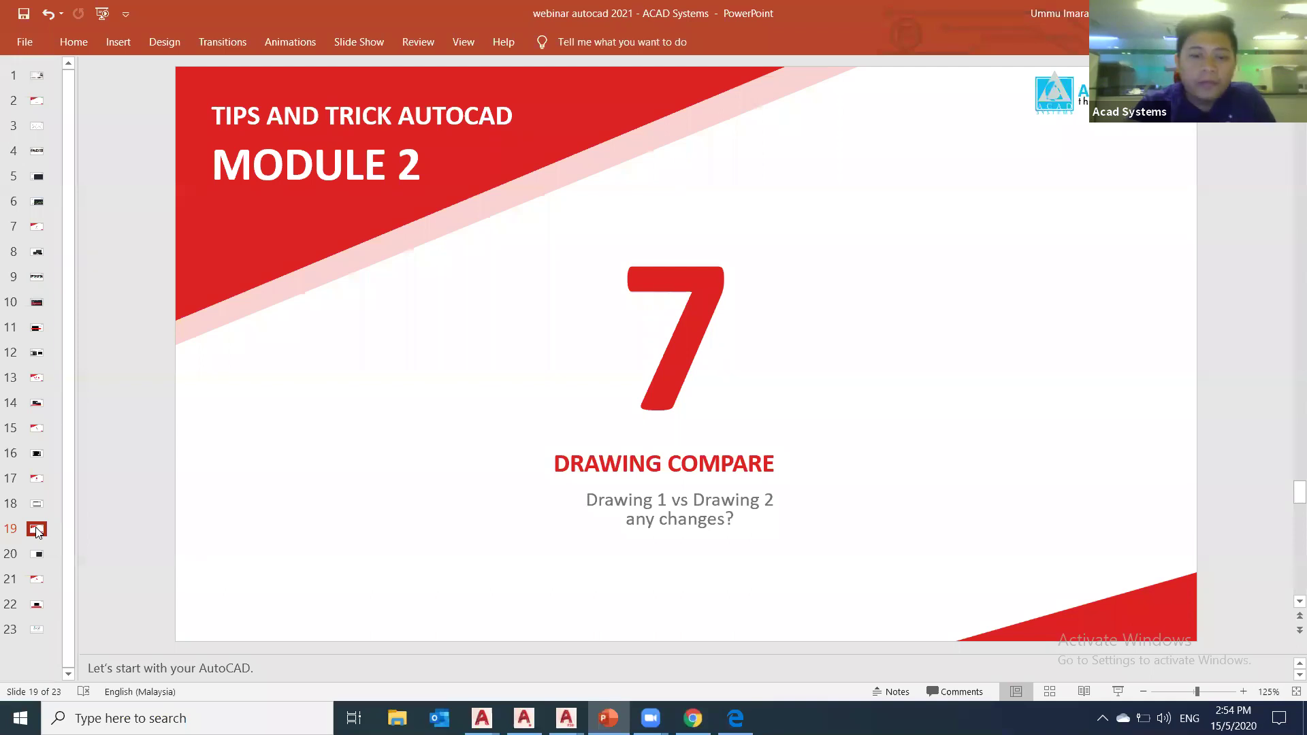
- Switch to the Floor Plan Sample 2 drawing in AutoCAD and close the object properties to show the whole plan
mouse_move(481, 718)
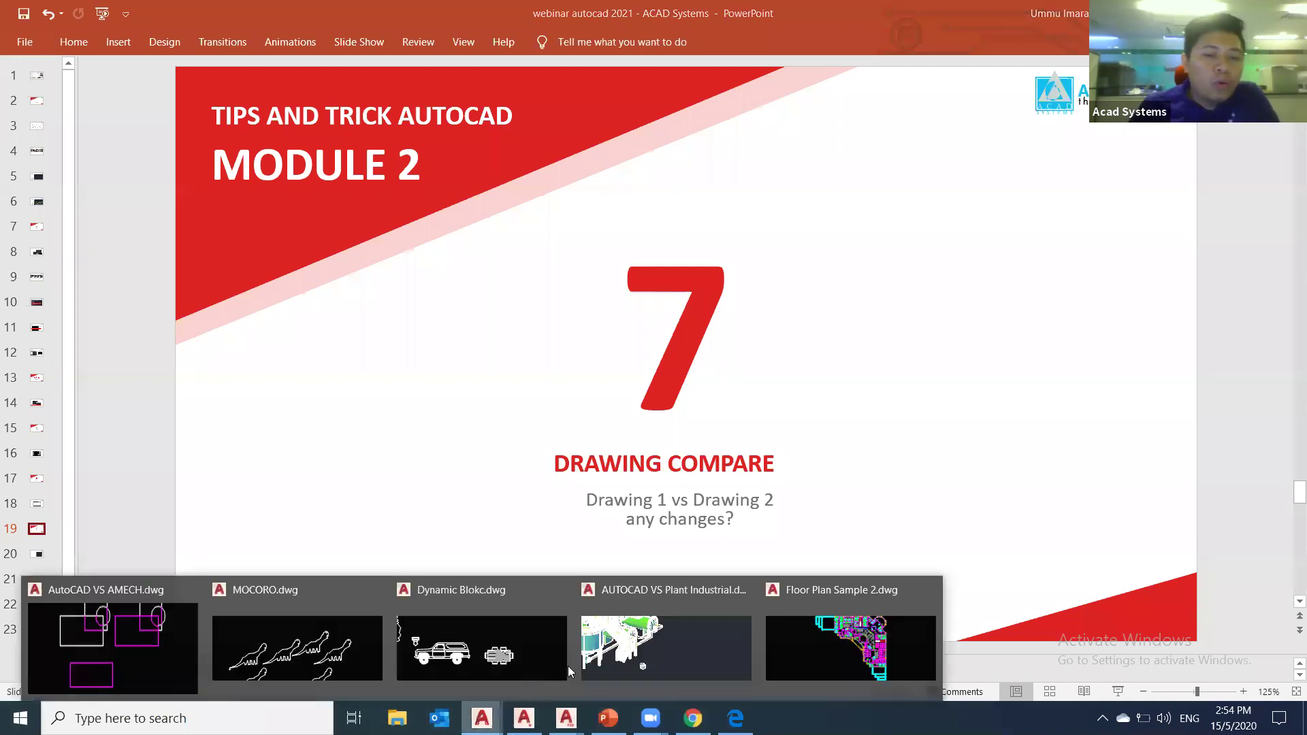
left_click(850, 647)
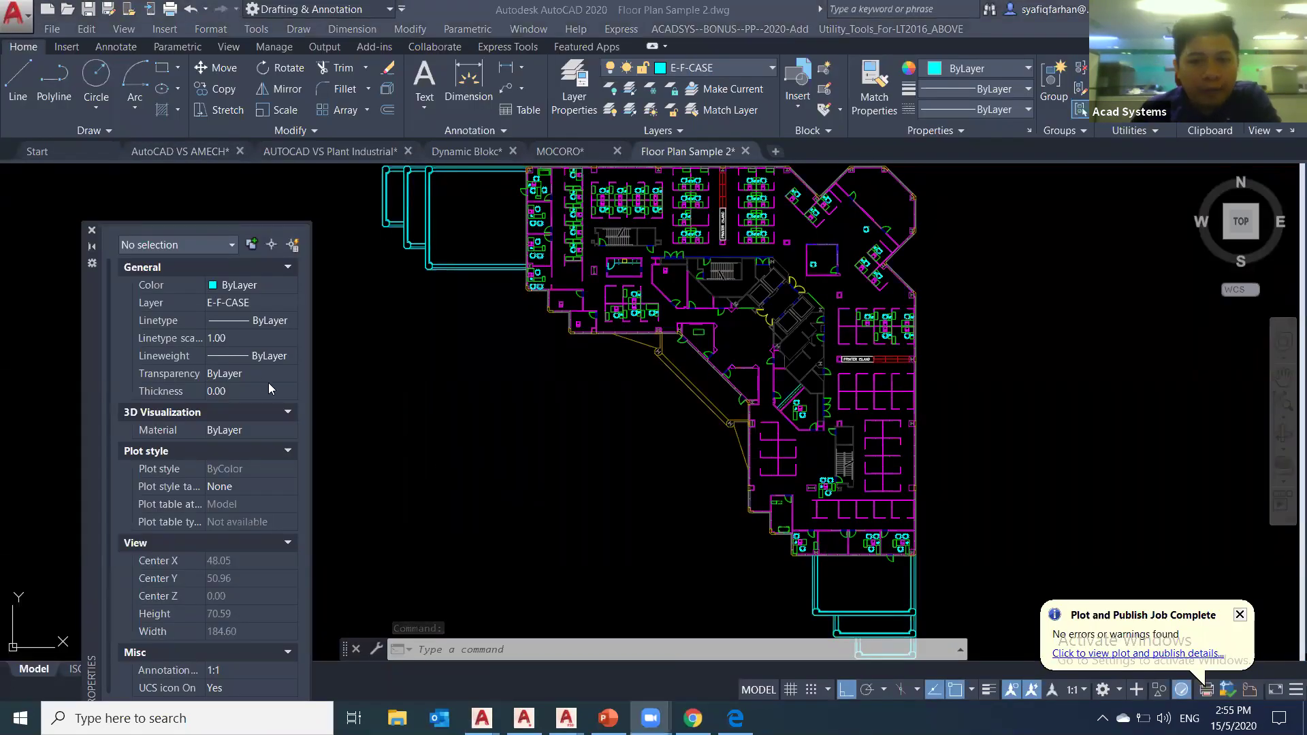
left_click(91, 231)
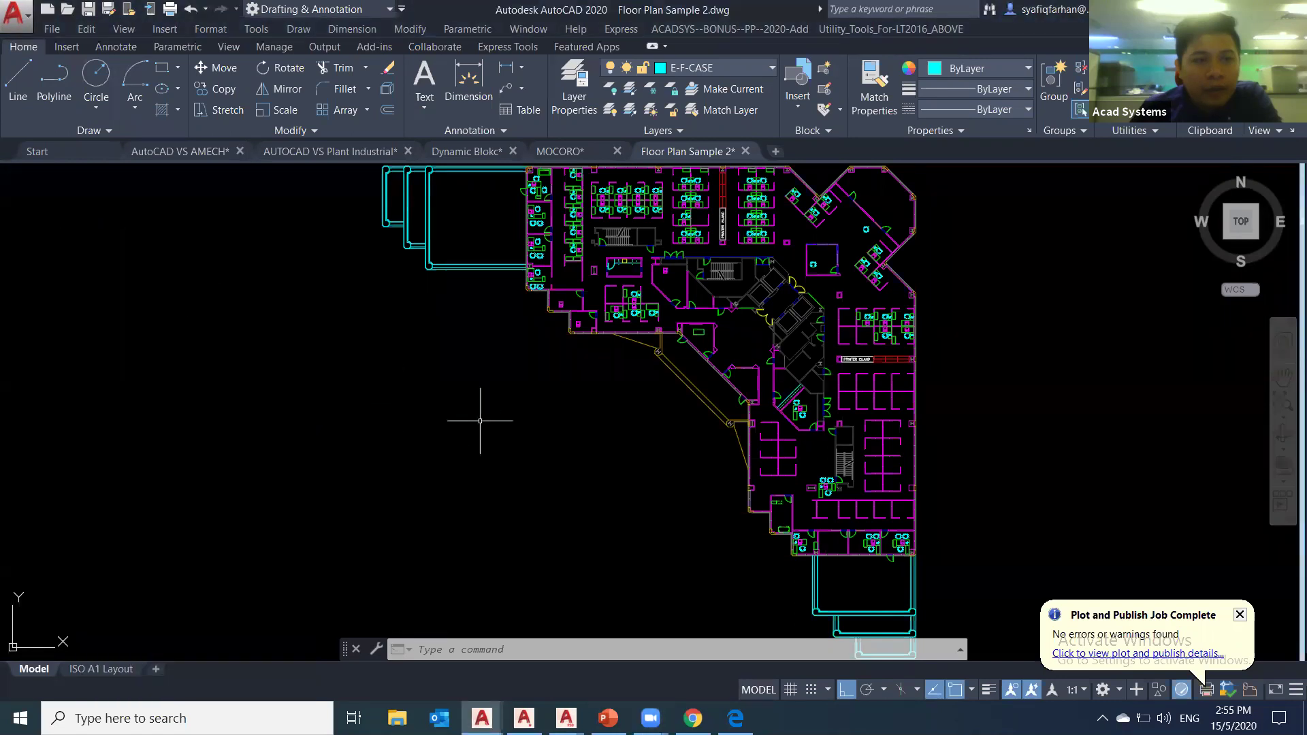
mouse_move(480, 424)
middle_mouse_down()
mouse_move(394, 428)
mouse_move(461, 431)
middle_mouse_up()
scroll(392, 425, "down", 2)
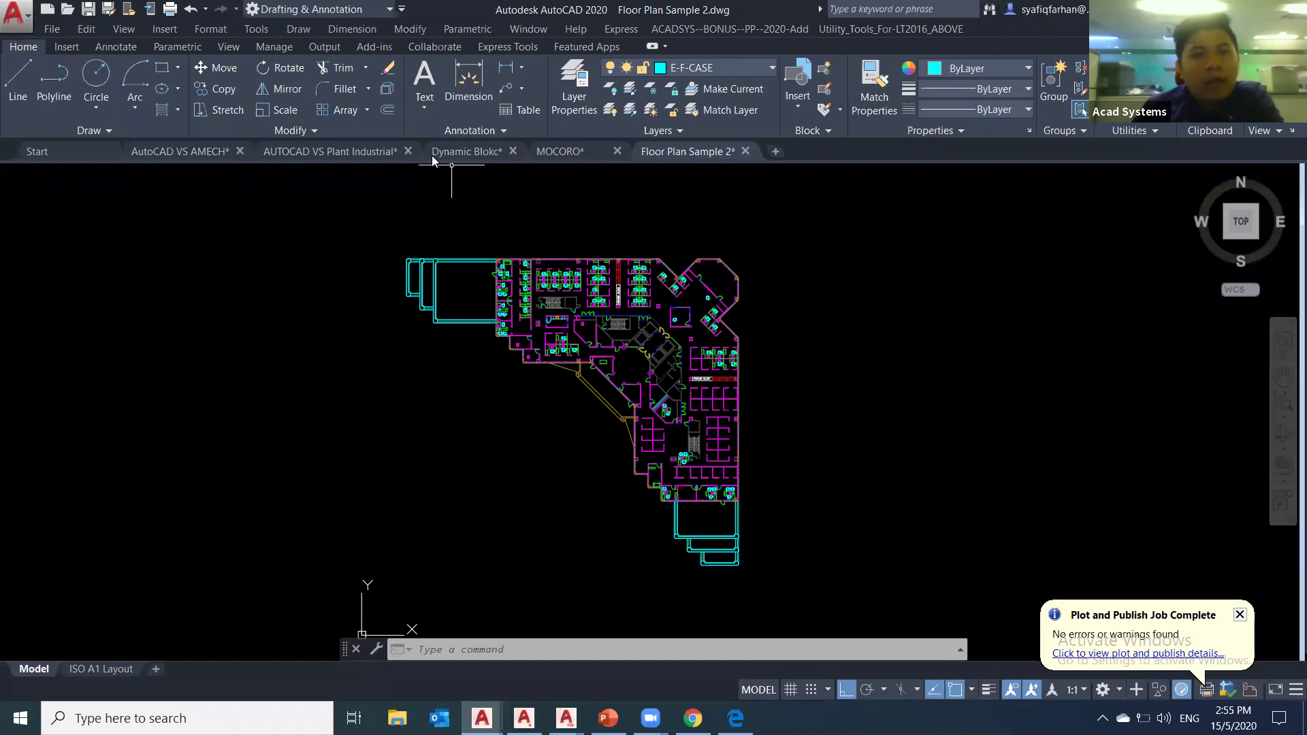
- Compare the open drawing with Floor Plan Sample 1 using DWG Compare and dismiss the notice about unsupported objects
left_click(506, 46)
left_click(441, 47)
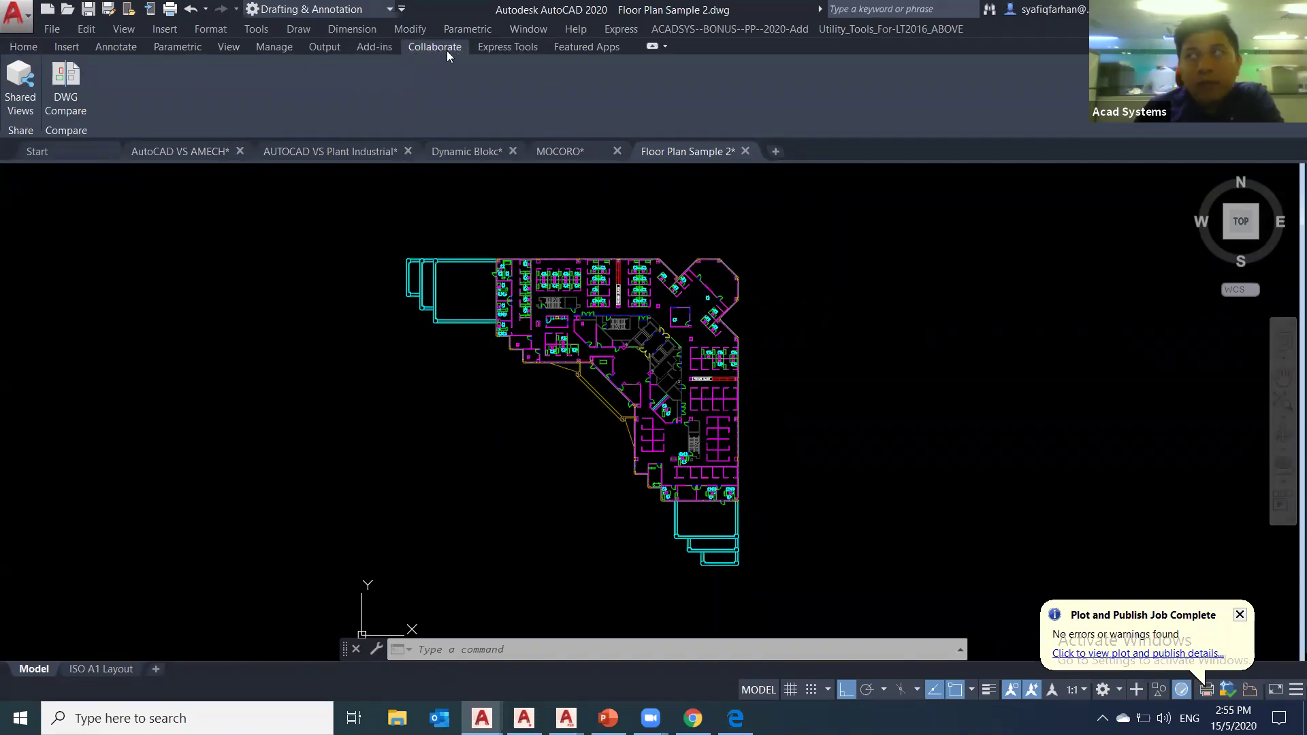
left_click(79, 103)
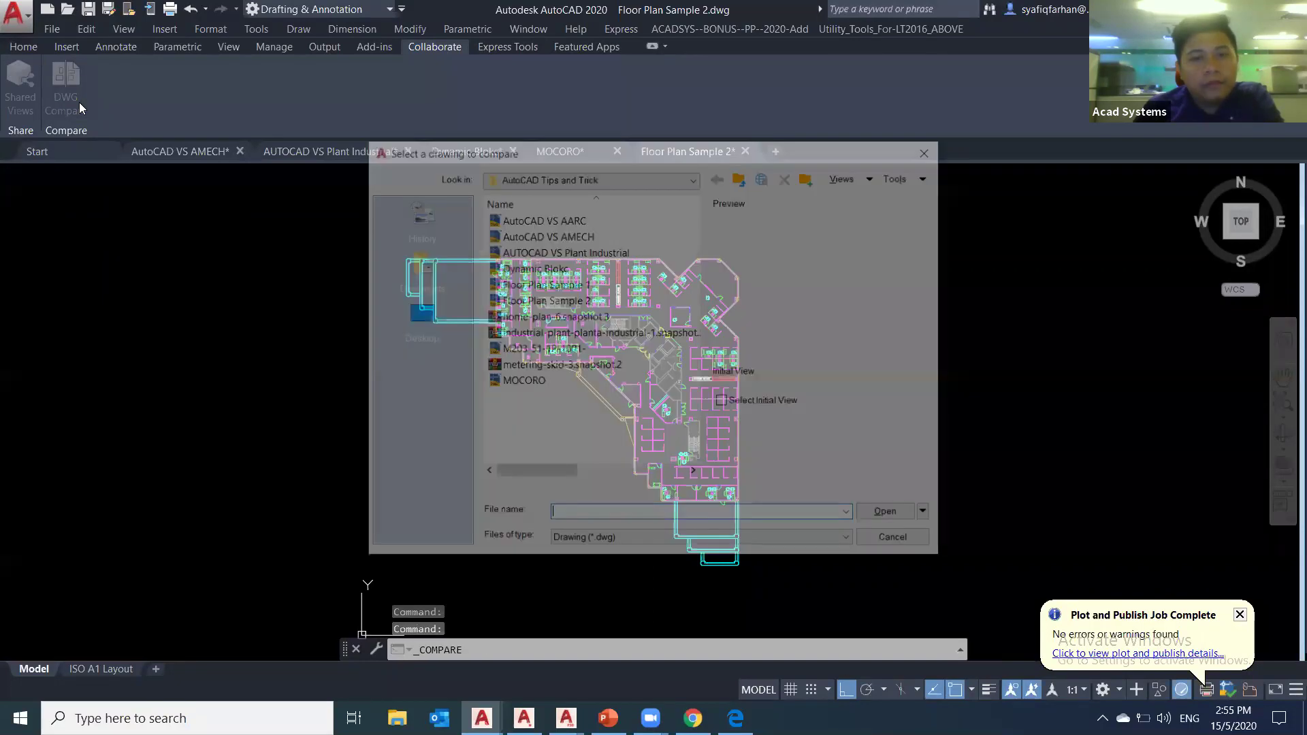
left_click(575, 284)
left_click(874, 520)
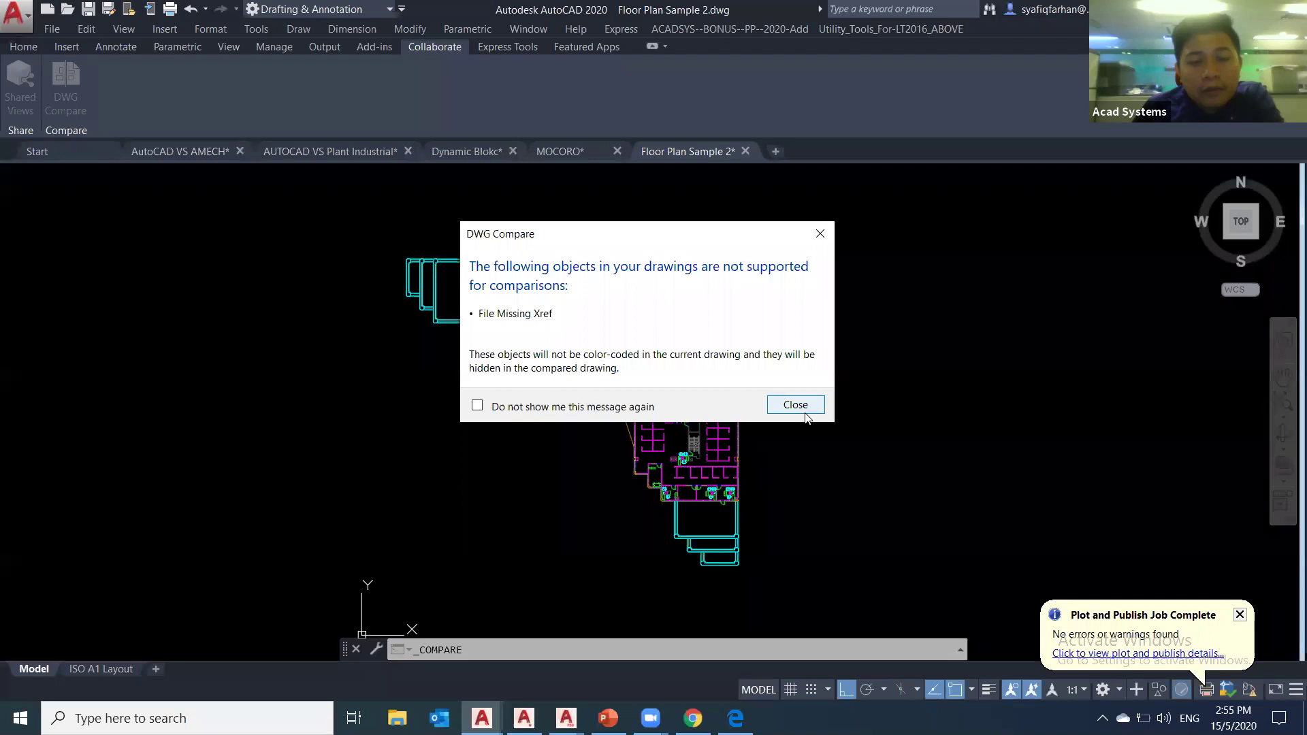
left_click(795, 405)
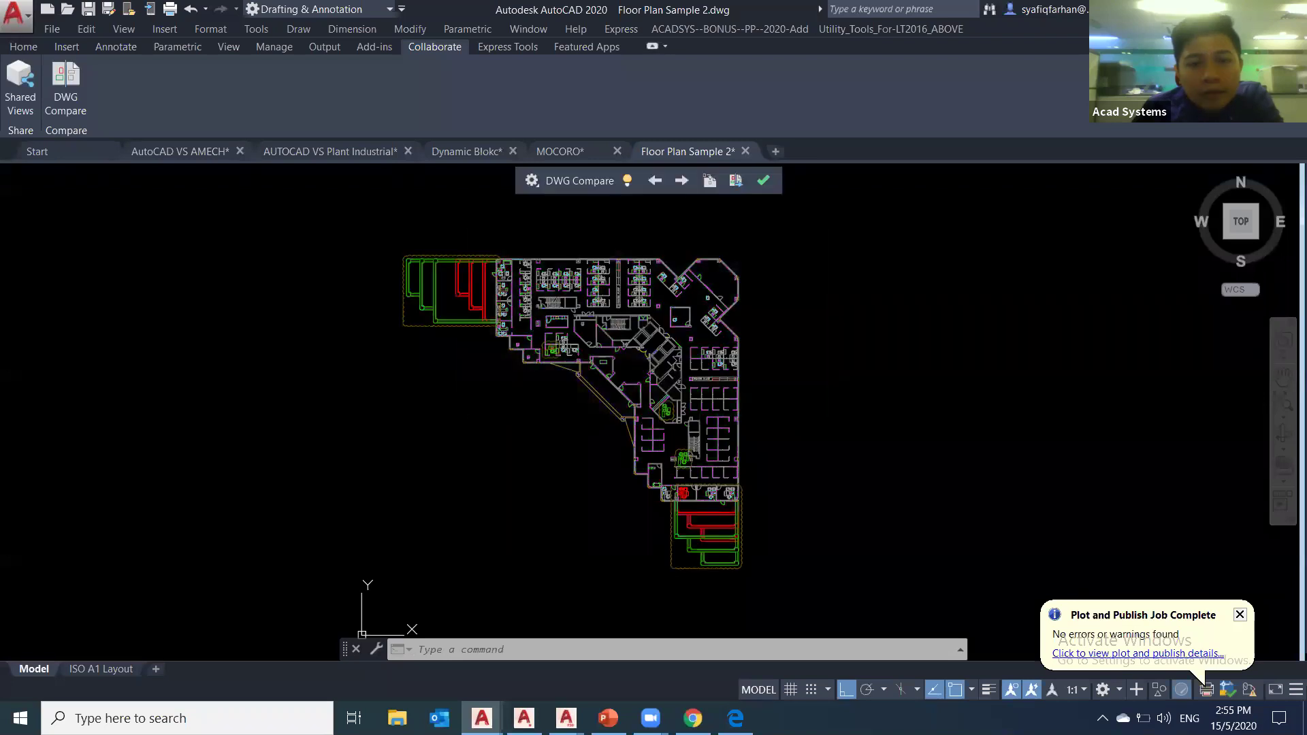
- Examine the clouded wall differences at the plan's upper-left wing, hiding the comparison and showing it again
scroll(442, 409, "up", 3)
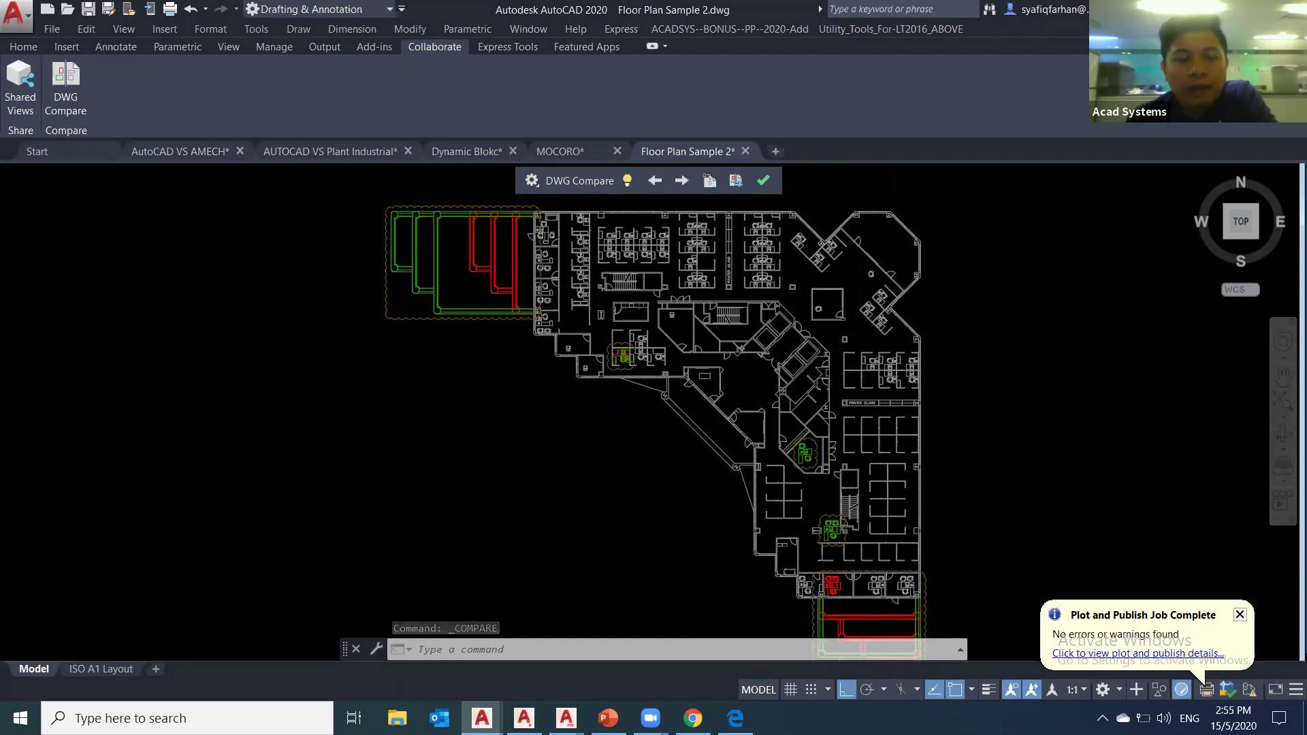
scroll(466, 355, "up", 3)
scroll(466, 355, "down", 5)
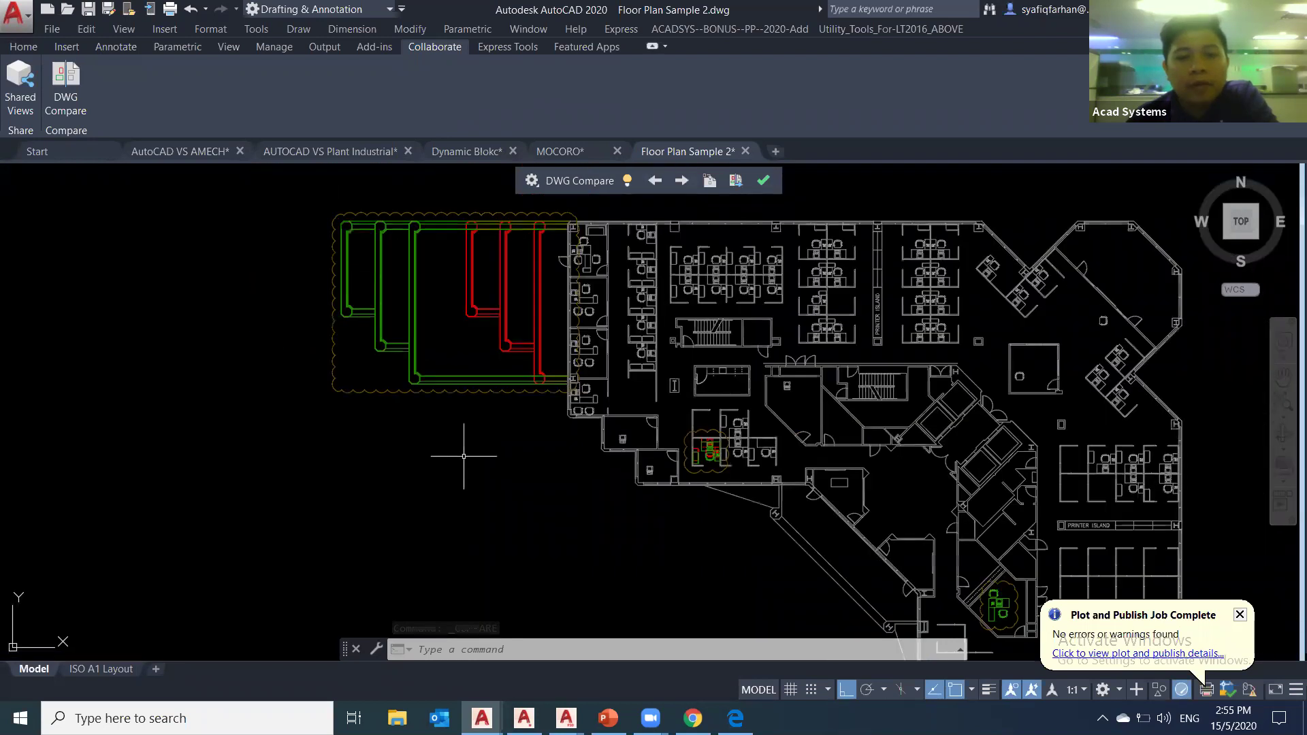
scroll(517, 376, "up", 4)
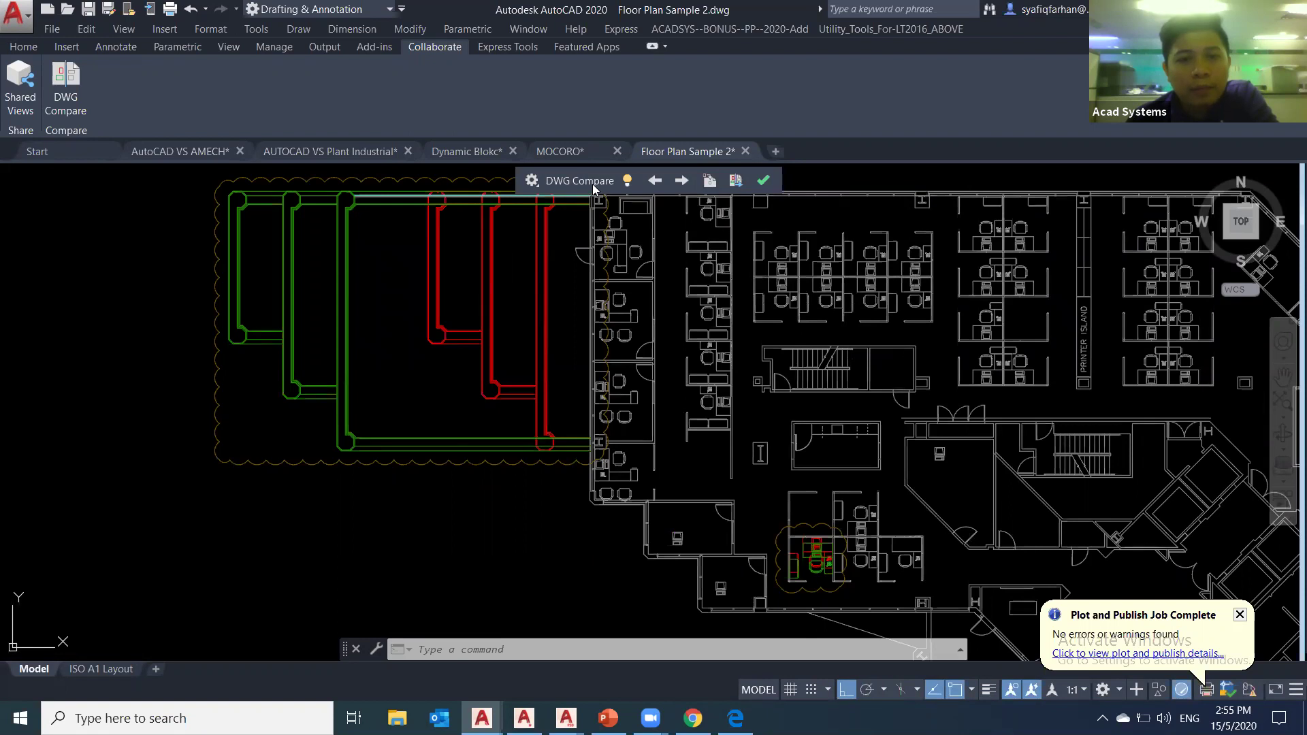
middle_click_drag(492, 378, 508, 418)
left_click(630, 180)
left_click(629, 180)
- Set the DWG Compare colour for objects not in the current drawing to blue
left_click(532, 180)
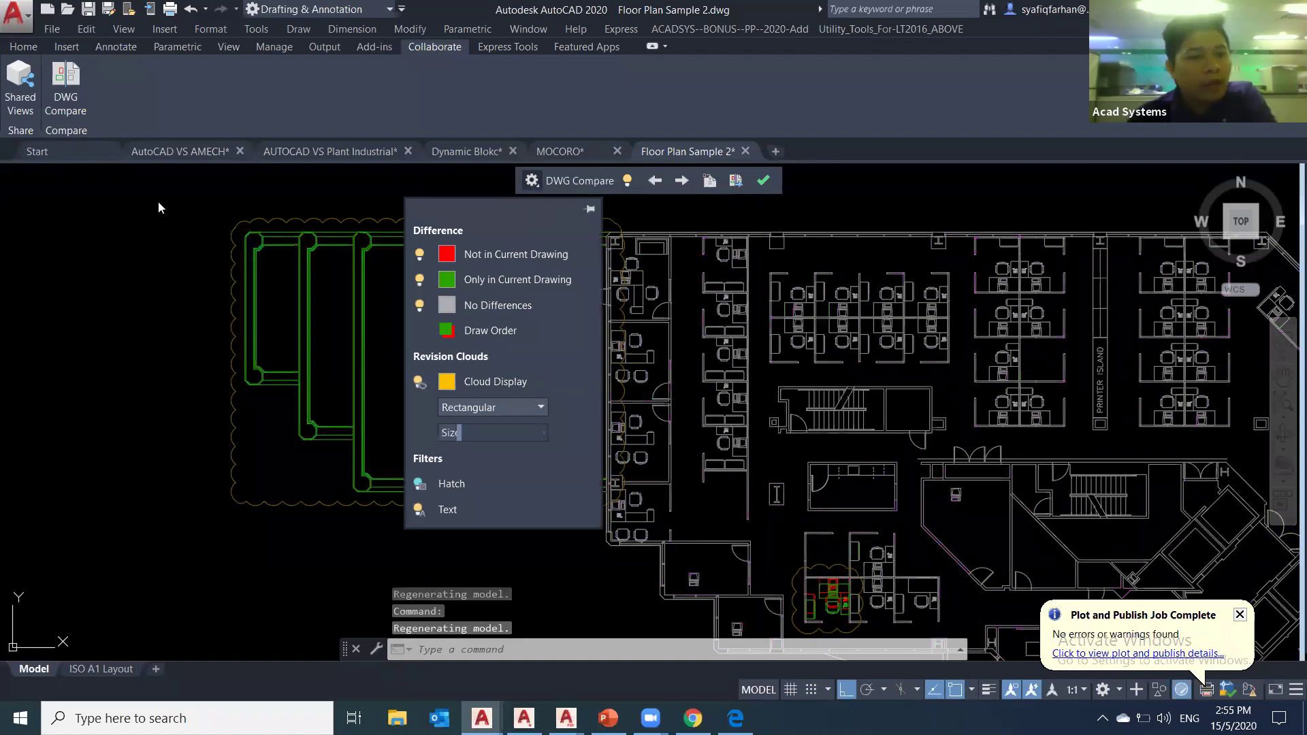
left_click_drag(535, 209, 160, 208)
middle_click_drag(423, 438, 484, 438)
left_click(533, 180)
left_click_drag(479, 222, 89, 267)
left_click(100, 265)
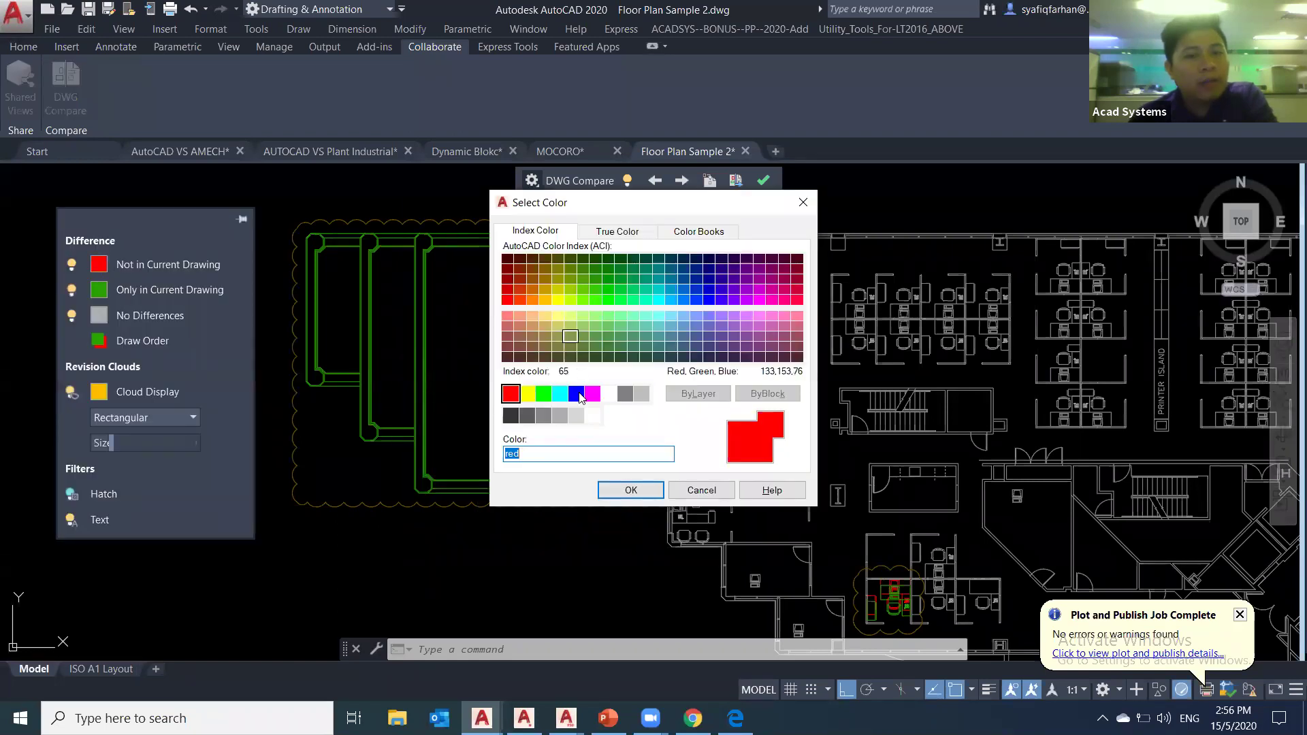
left_click(576, 394)
left_click(631, 491)
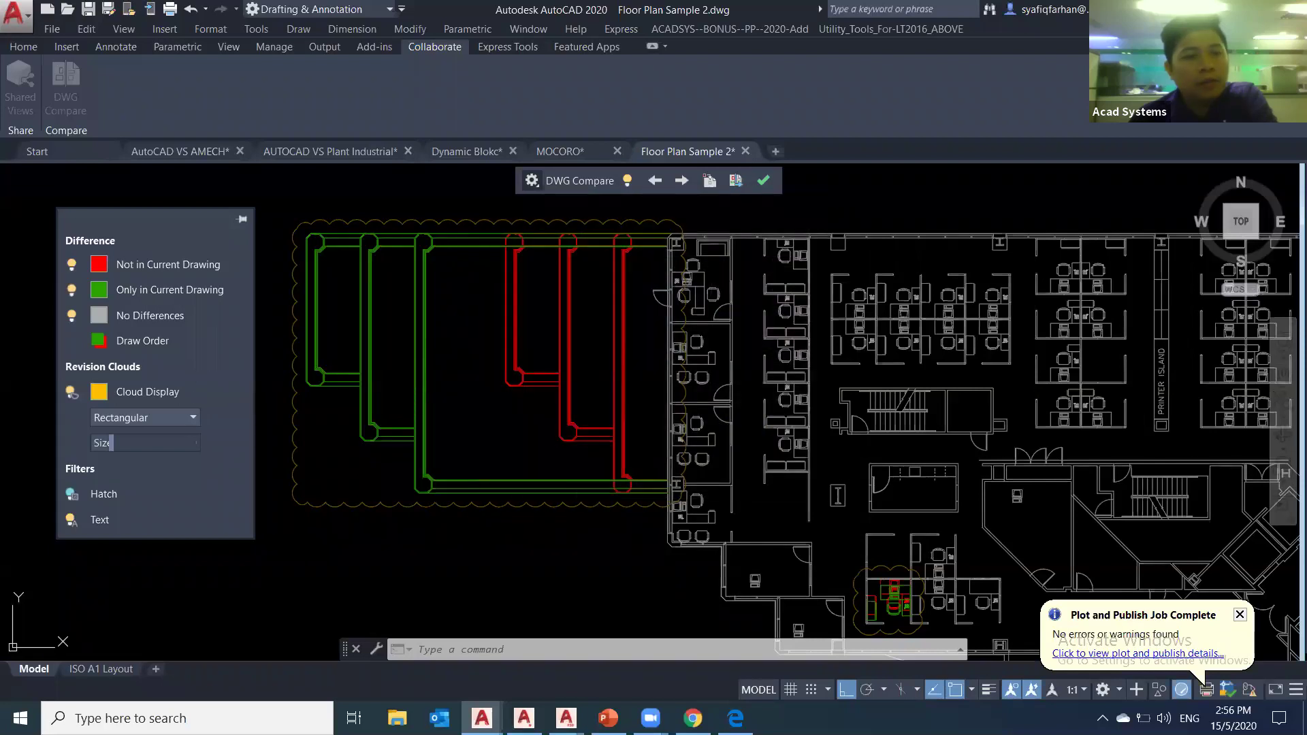
- Examine the recoloured differences between the two drawings in the clouded upper-left wing of the floor plan
mouse_move(567, 513)
middle_mouse_down()
mouse_move(508, 518)
mouse_move(361, 438)
middle_mouse_up()
scroll(445, 426, "down", 2)
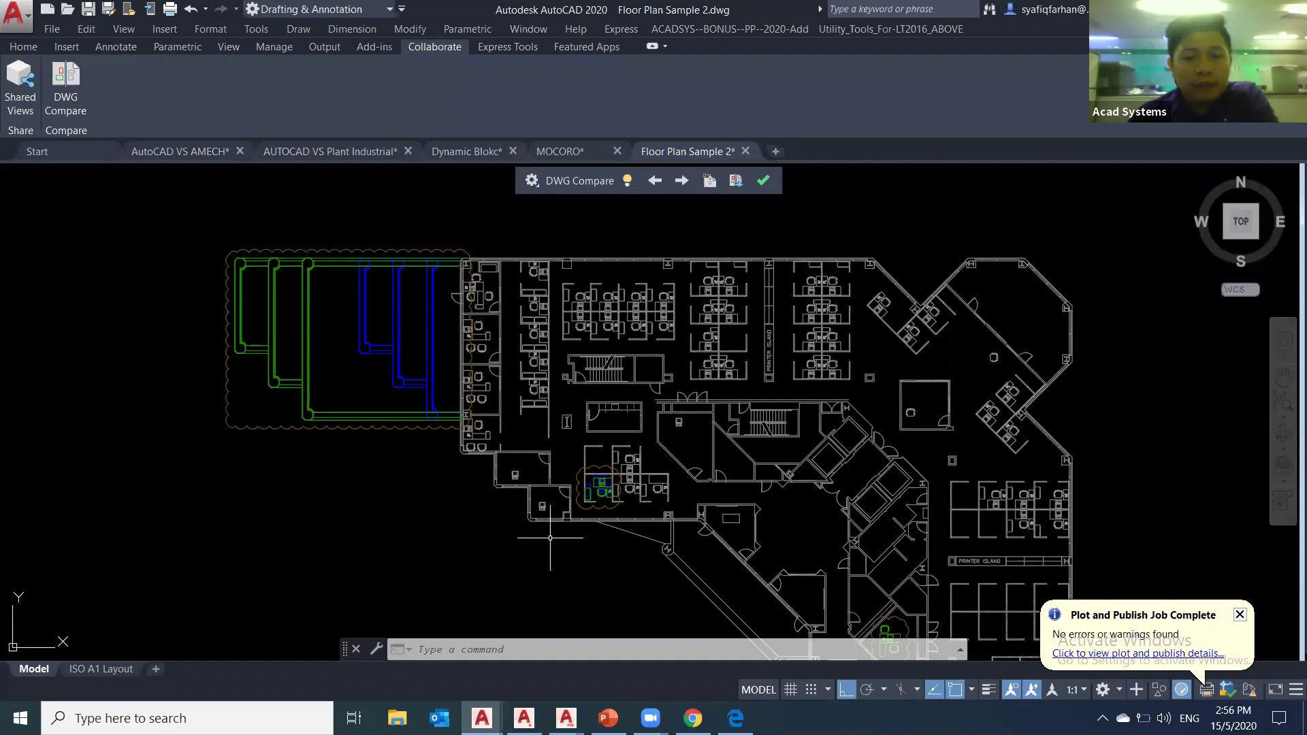
scroll(550, 538, "up", 2)
middle_click_drag(537, 542, 578, 546)
middle_click_drag(414, 482, 481, 606)
middle_click_drag(423, 554, 444, 583)
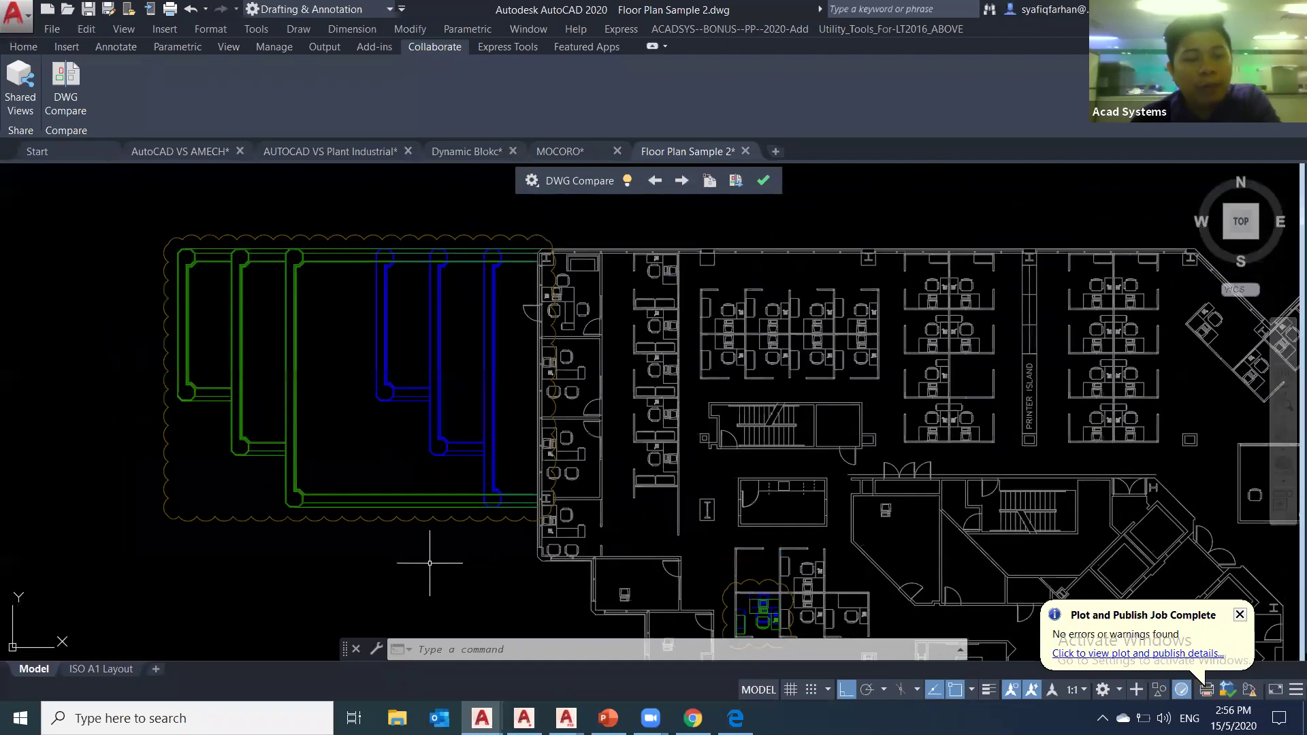
scroll(344, 422, "down", 2)
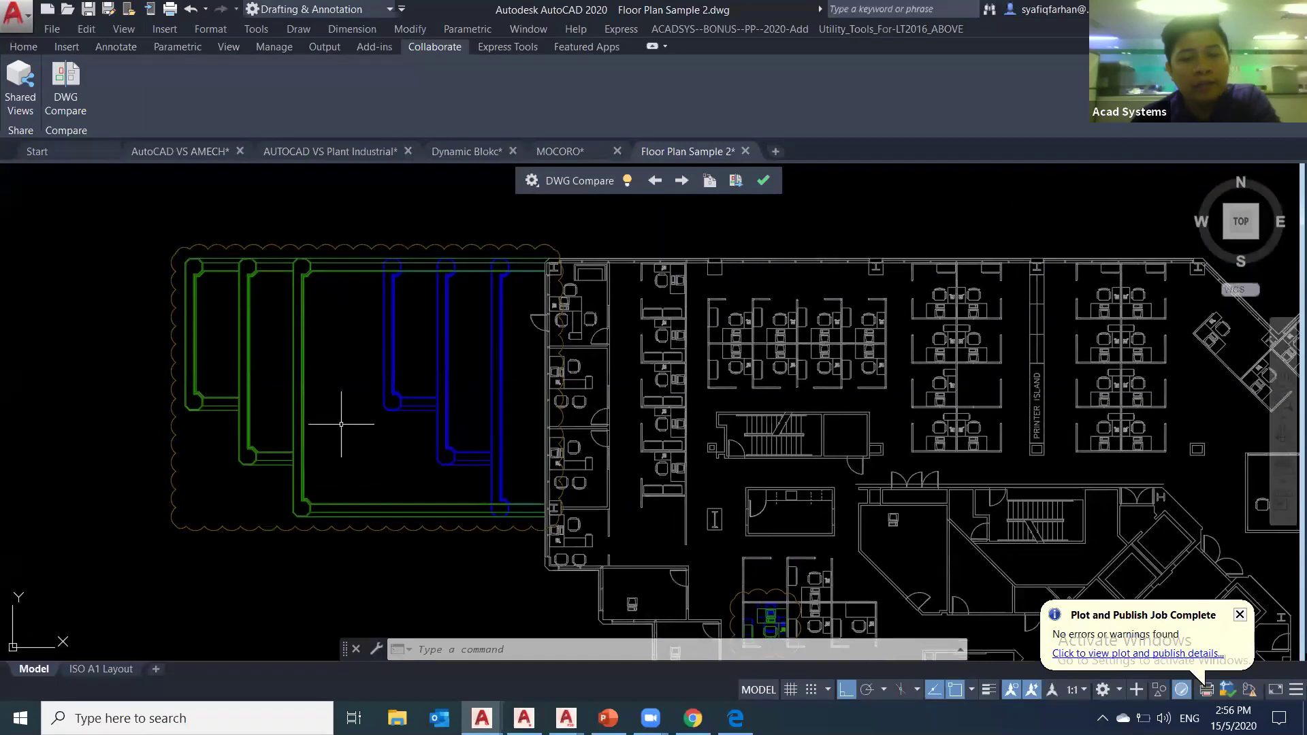
middle_click_drag(348, 419, 370, 374)
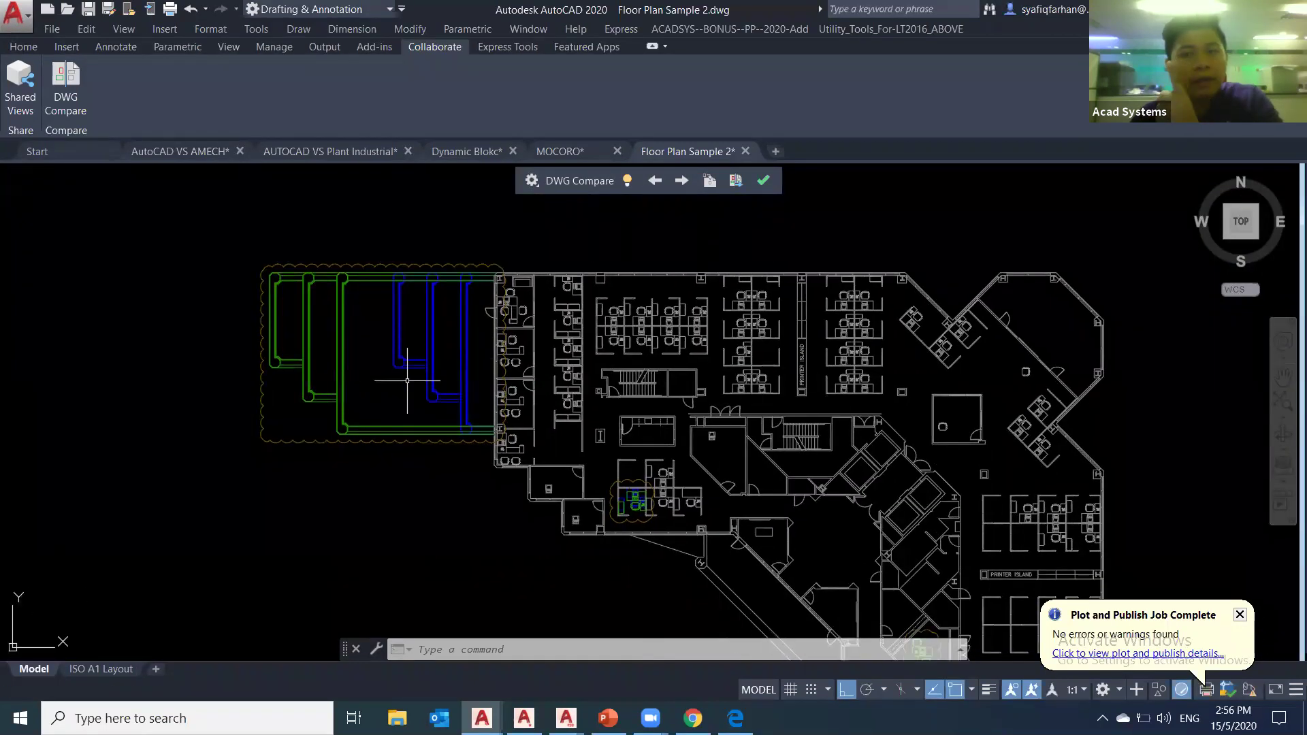
scroll(378, 348, "up", 1)
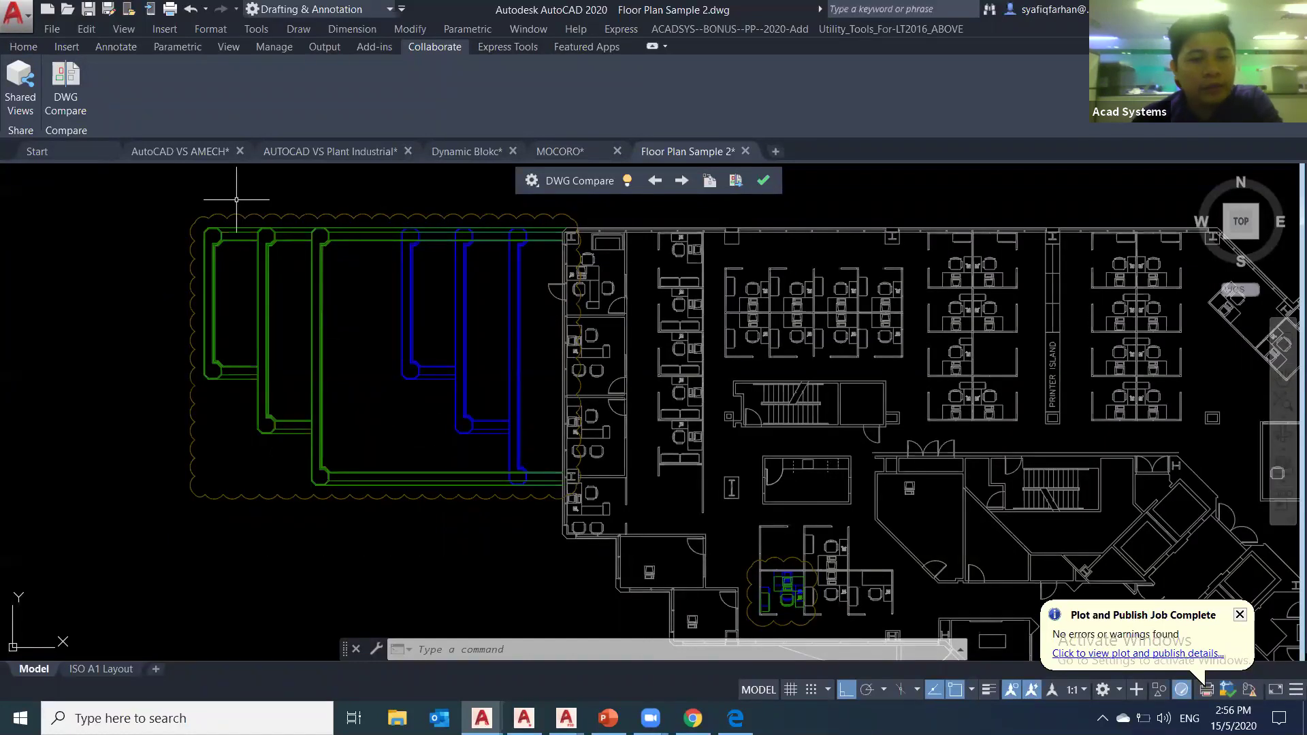
scroll(502, 443, "down", 1)
- Inspect the clouded desk-and-chair groups in the angled room and beside the lower staircase
middle_click_drag(507, 333, 381, 324)
scroll(476, 340, "up", 5)
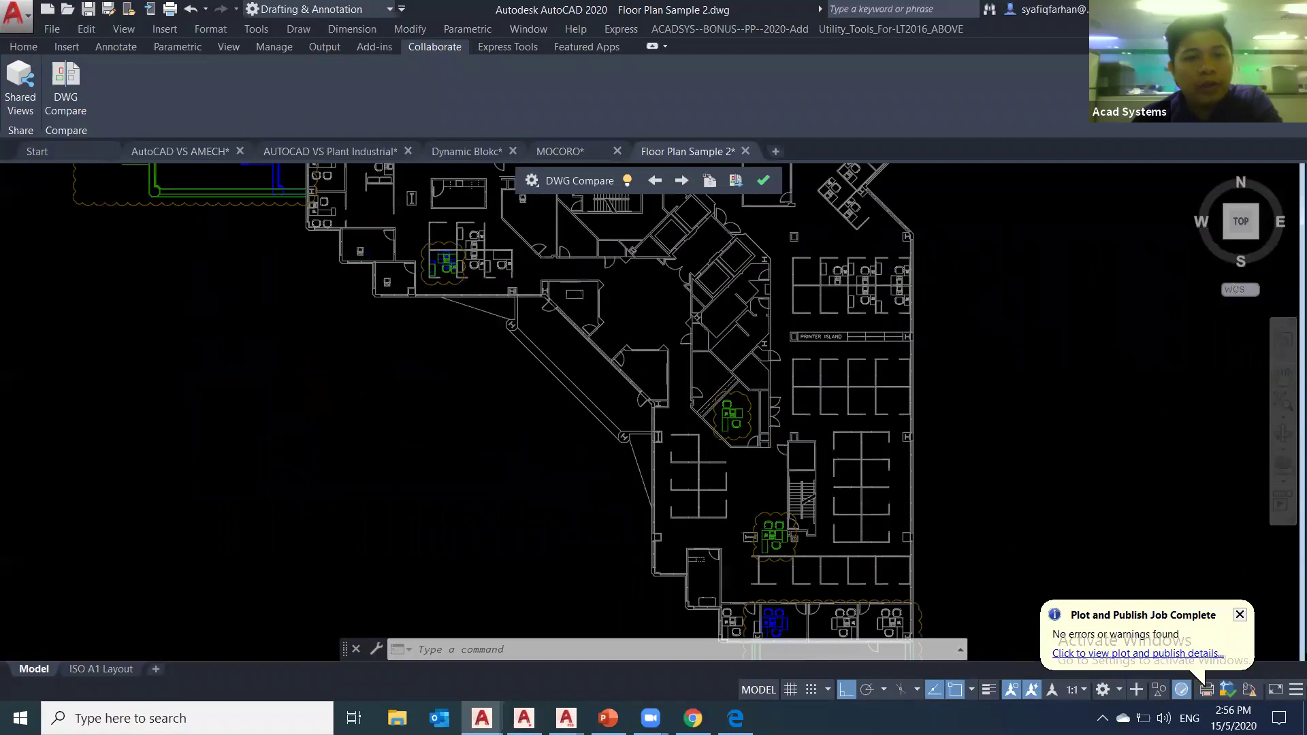
scroll(738, 499, "down", 5)
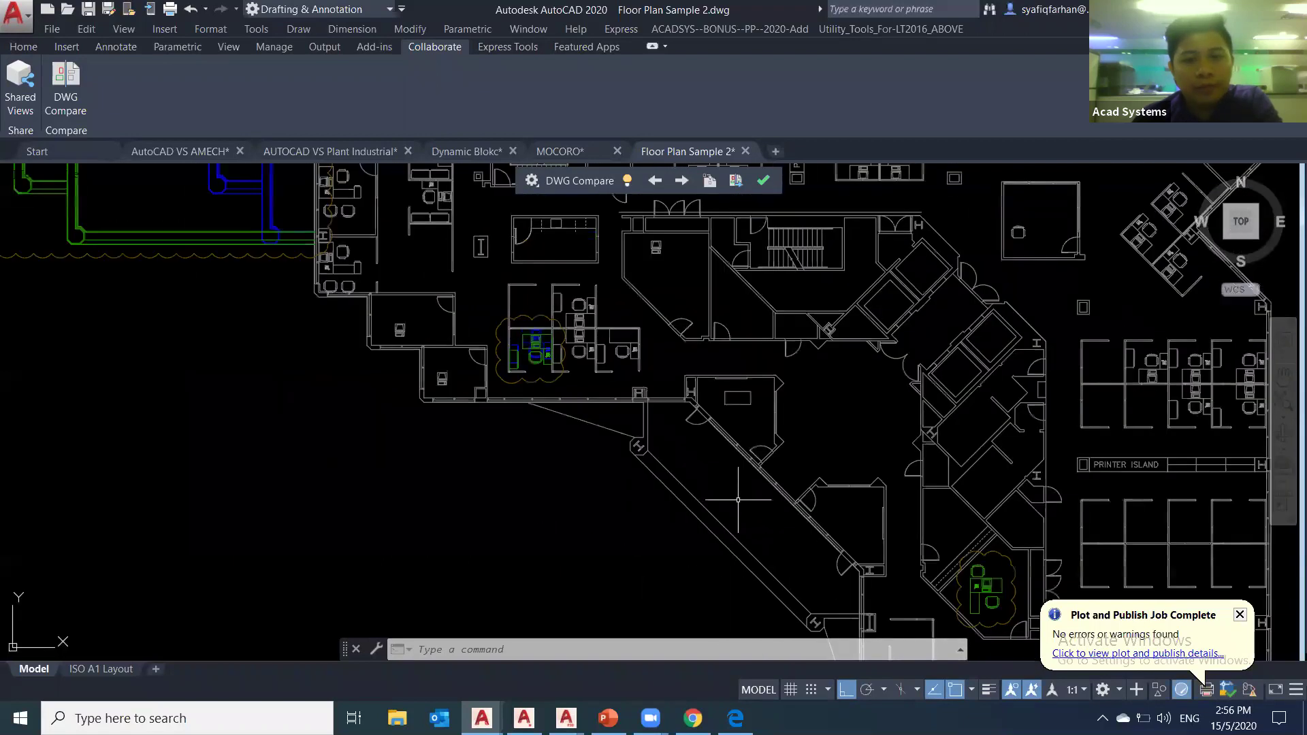
scroll(606, 463, "up", 4)
scroll(621, 409, "up", 3)
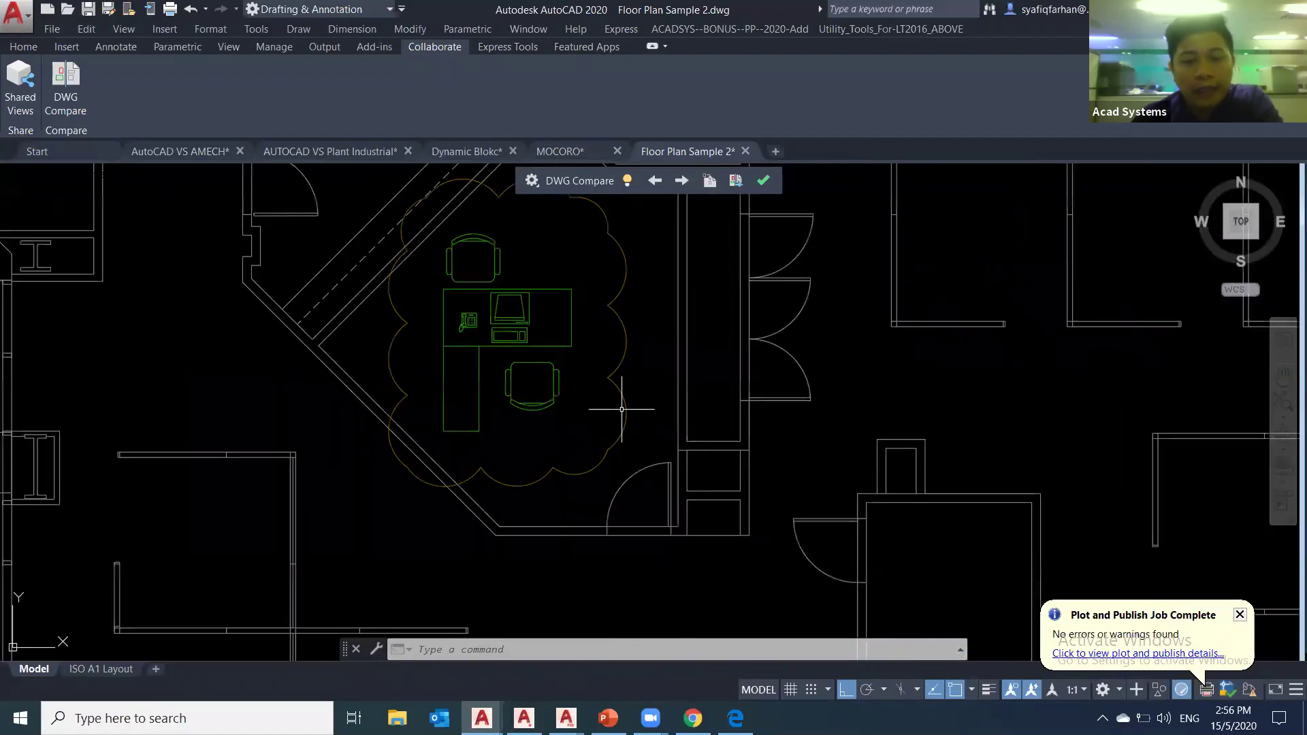
middle_click_drag(520, 250, 536, 279)
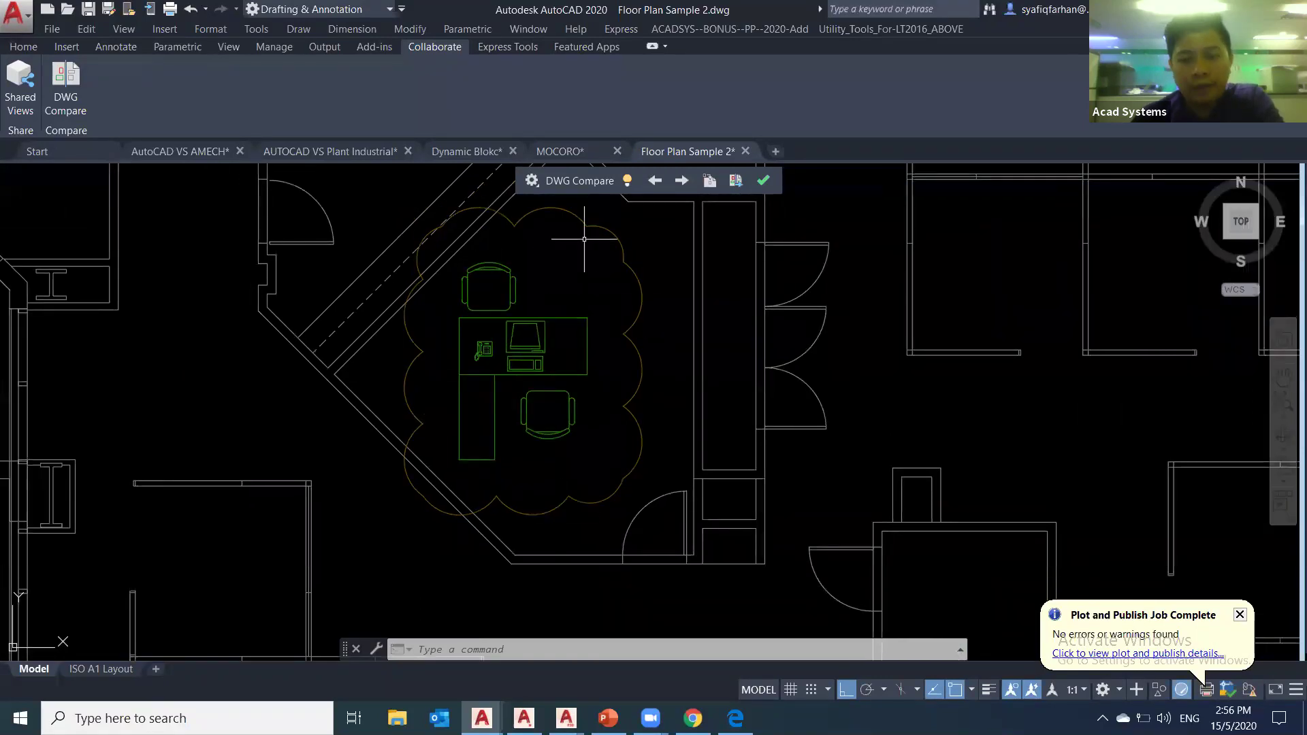
scroll(545, 442, "down", 5)
scroll(546, 442, "up", 5)
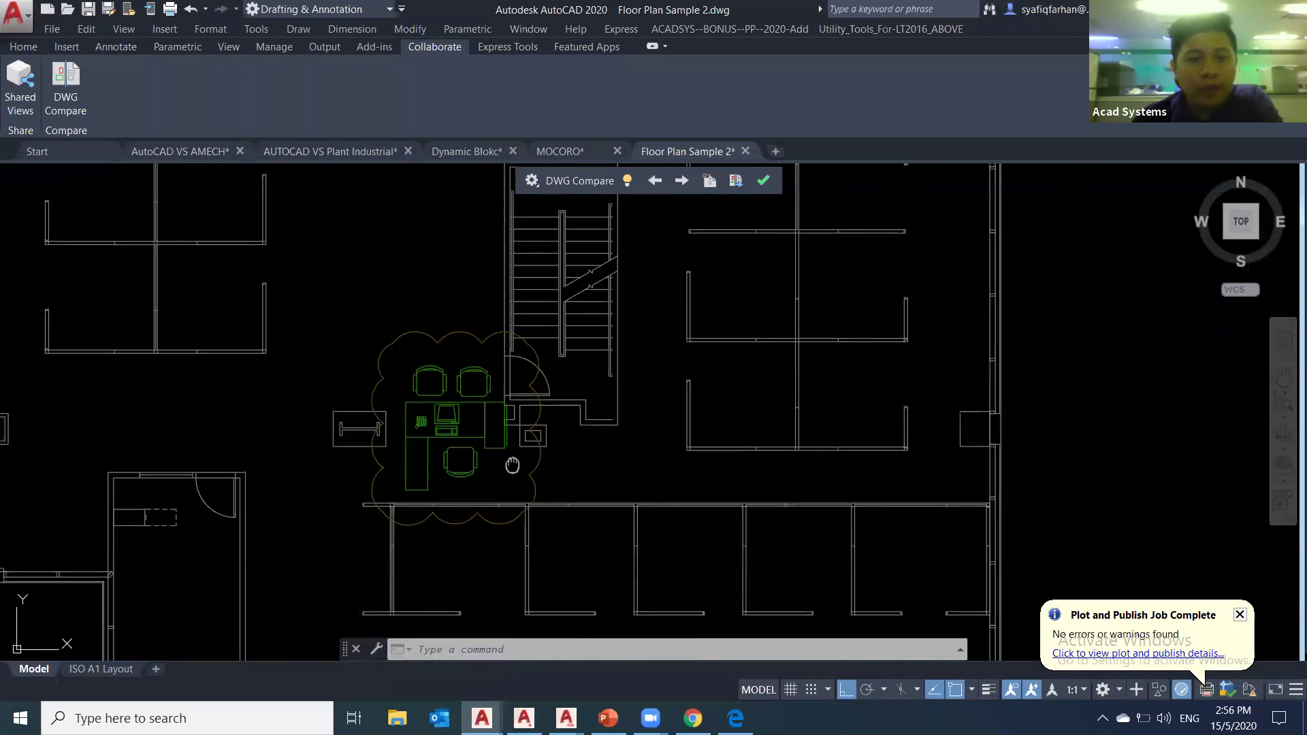
- Inspect the blue desk and chairs in the office along the plan's lower edge
scroll(536, 540, "down", 2)
middle_click_drag(537, 584, 583, 392)
scroll(564, 500, "up", 1)
scroll(518, 463, "up", 2)
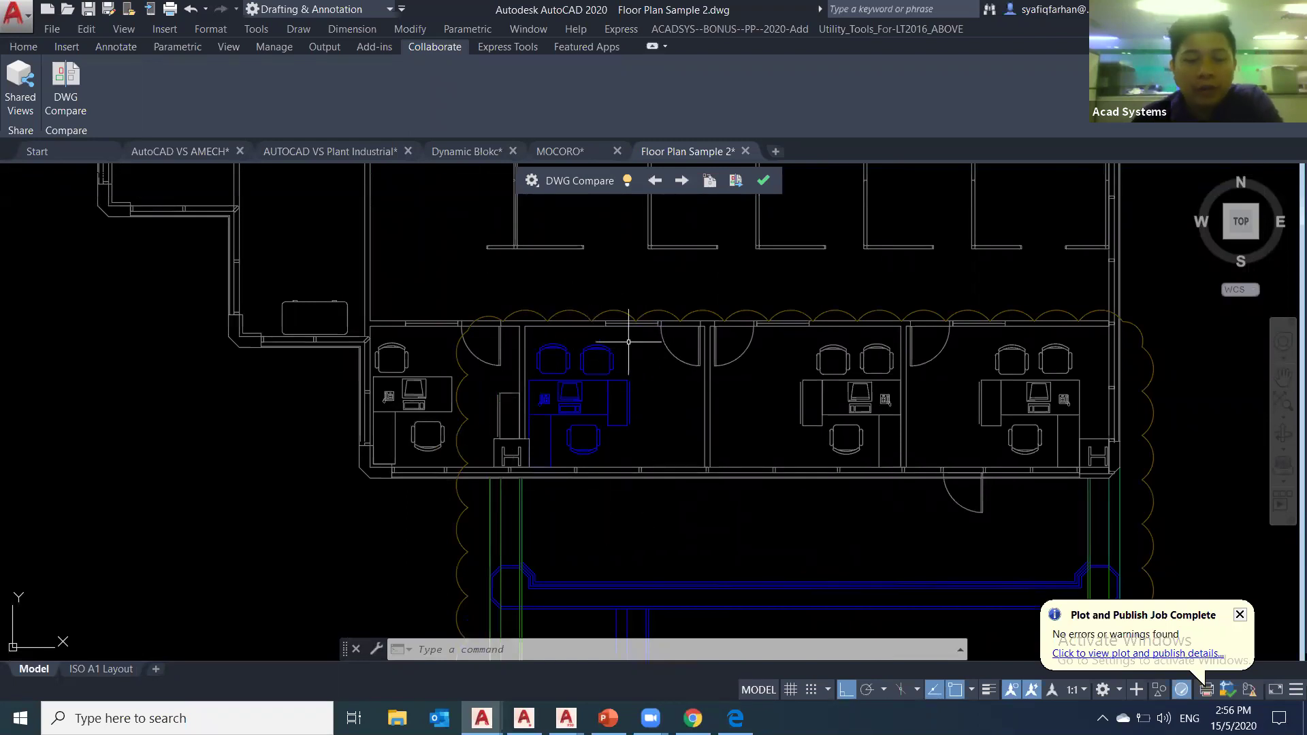
scroll(549, 409, "up", 3)
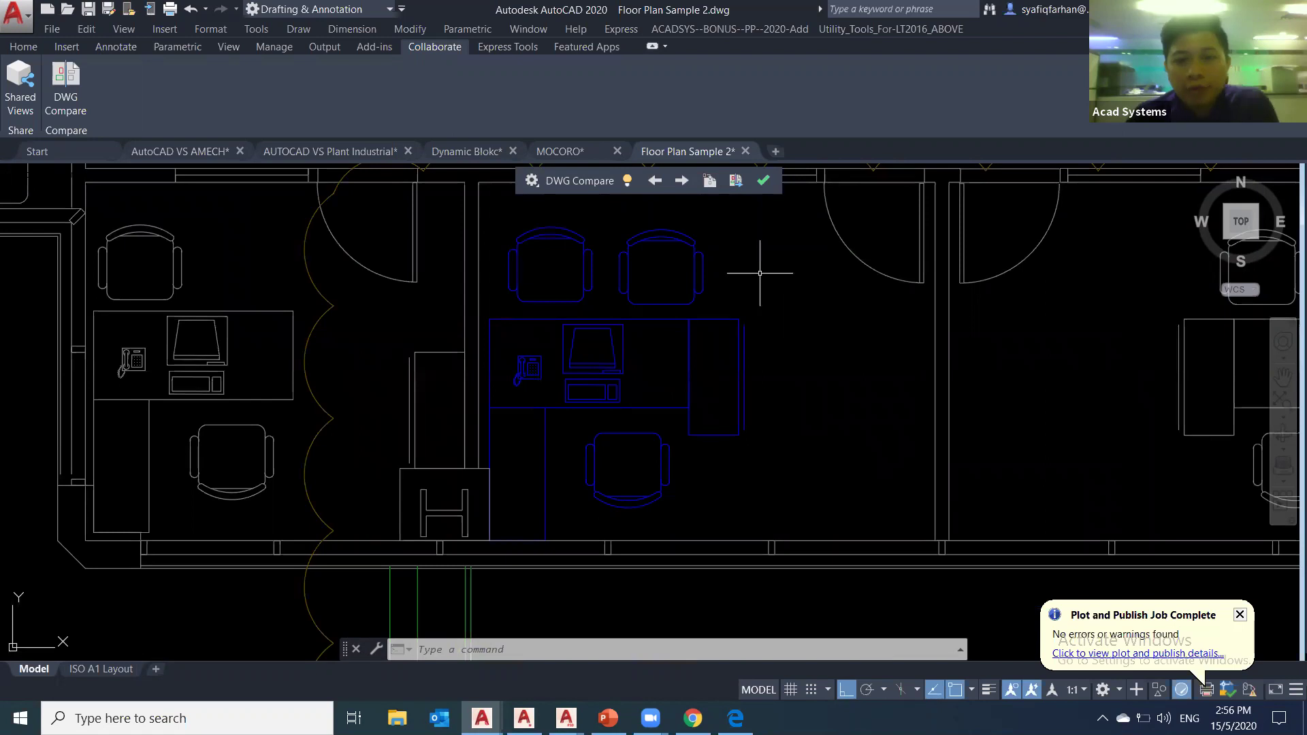
- Exit the drawing comparison and view the upper-left wing of the floor plan in its original colours
left_click(763, 180)
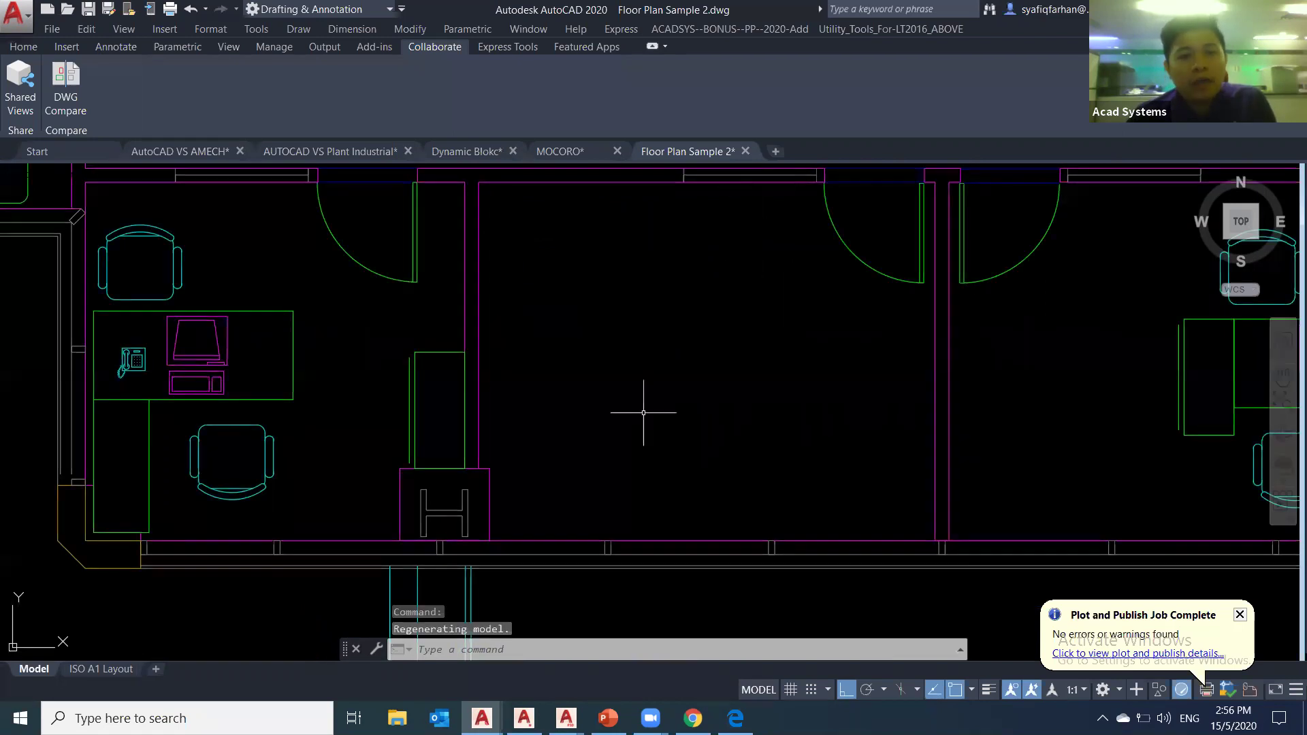
scroll(632, 463, "down", 5)
scroll(631, 462, "down", 6)
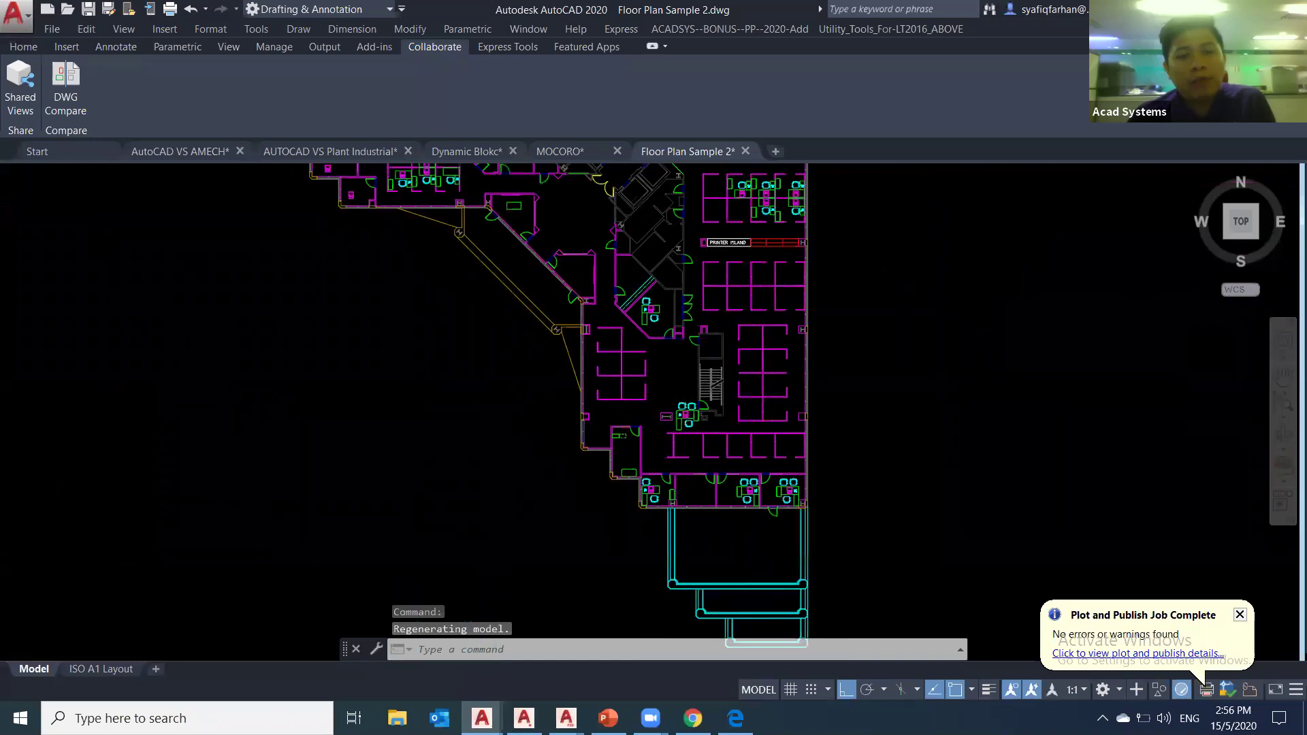
middle_click(551, 416)
middle_click(551, 415)
scroll(513, 452, "up", 5)
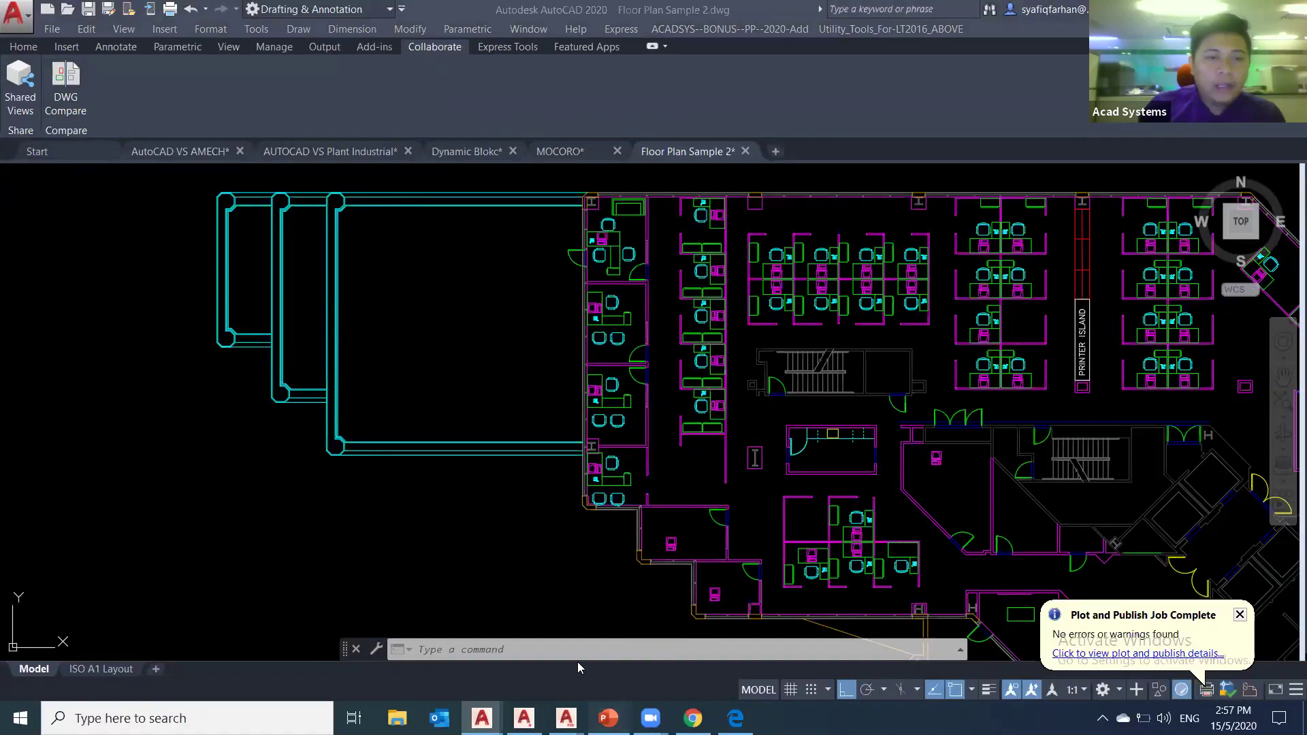
- Switch to the PowerPoint presentation and show slide 20 and the PDF Import title slide 21
left_click(608, 718)
left_click(37, 555)
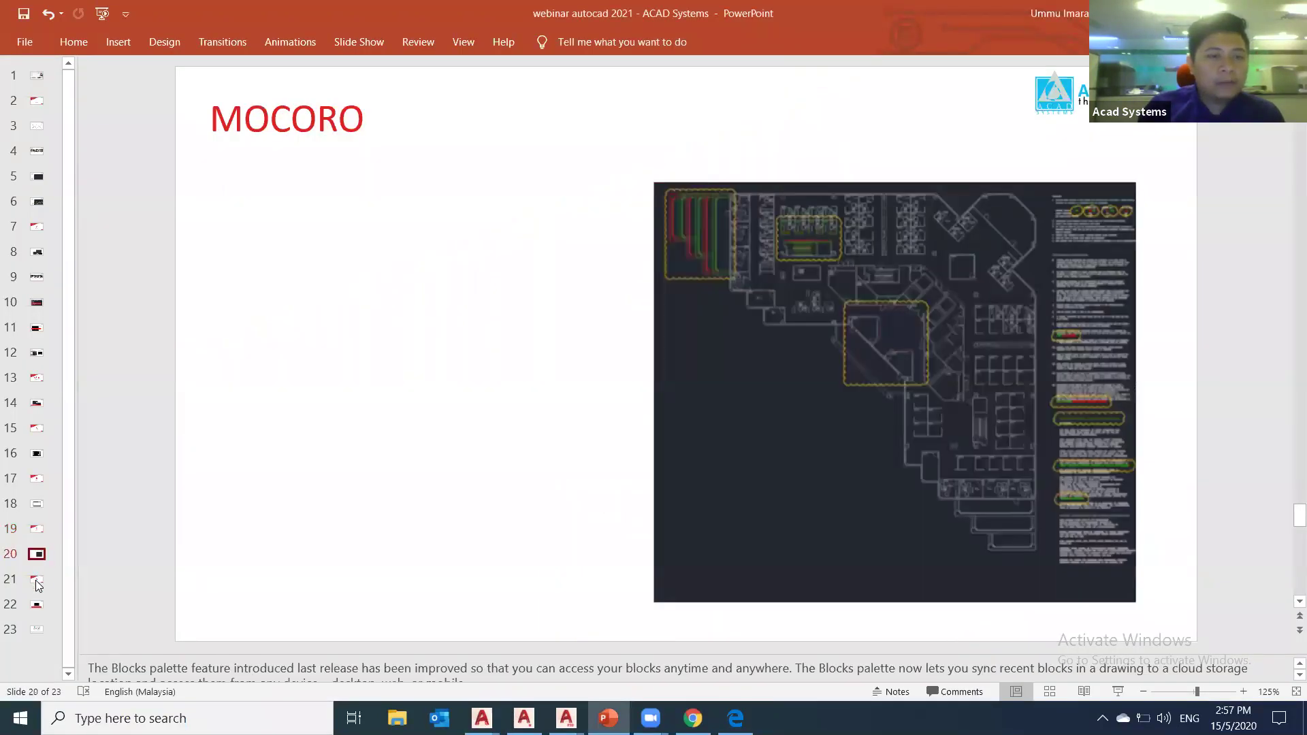
left_click(36, 577)
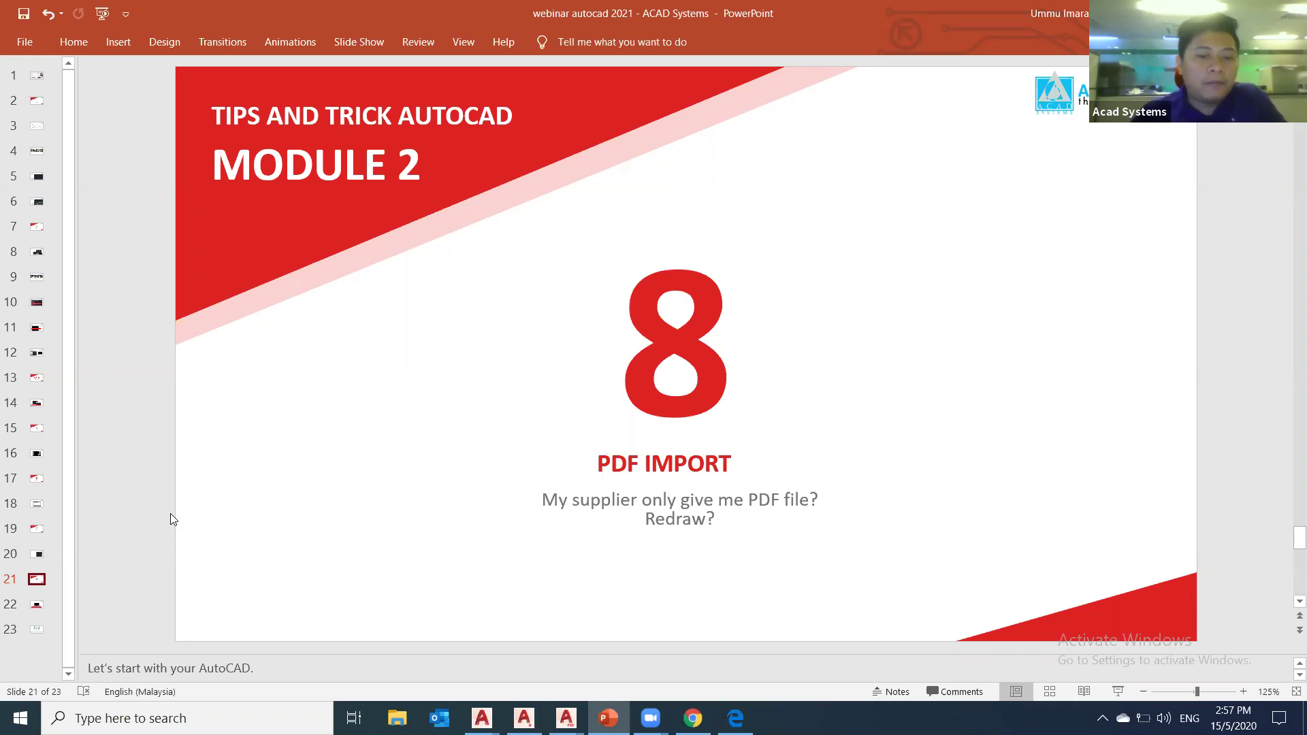
- Switch back to Floor Plan Sample 2 in AutoCAD and create a new drawing from the acadiso template
mouse_move(482, 718)
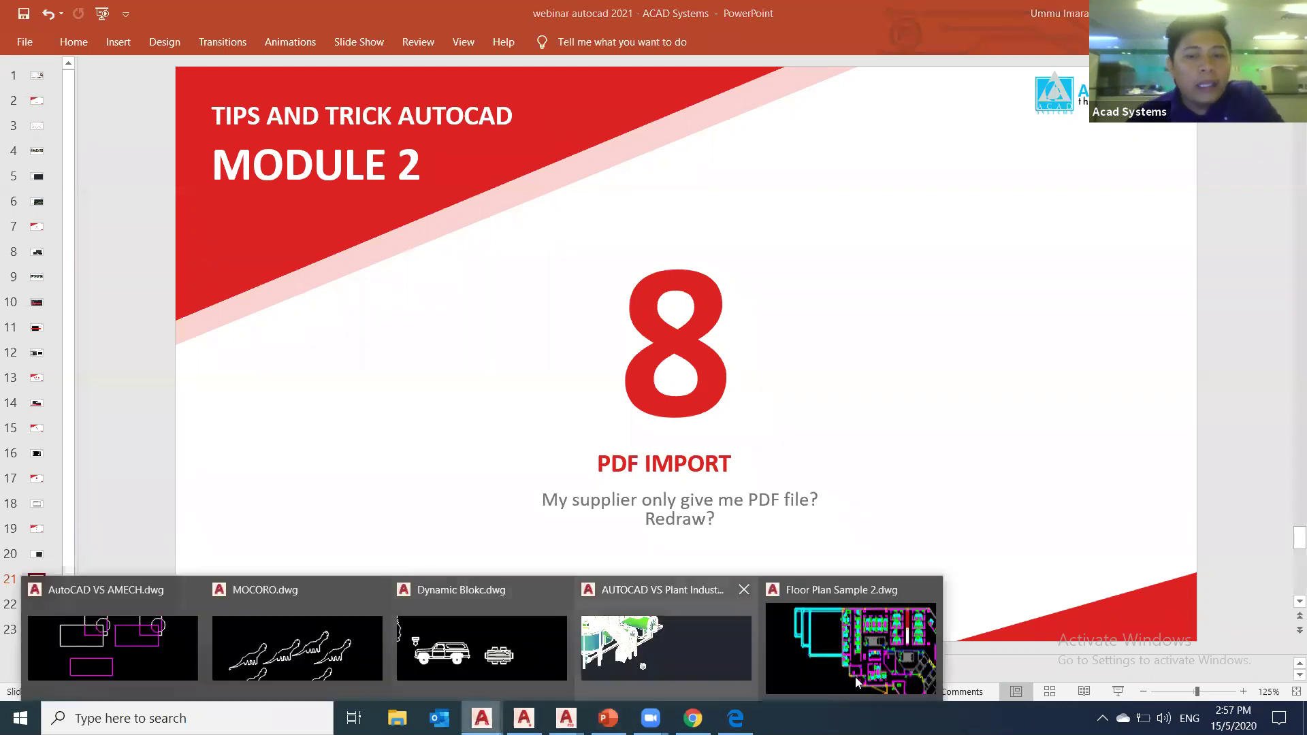
left_click(850, 649)
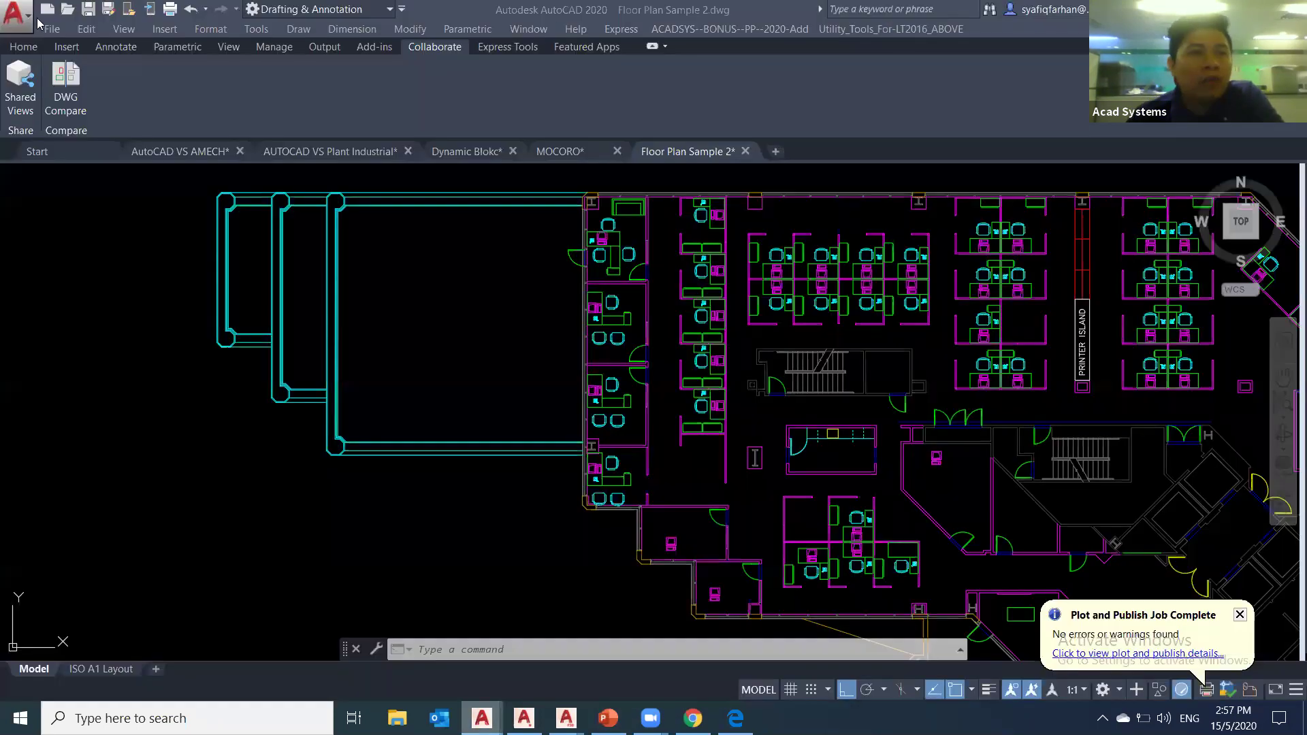
key("ctrl+n")
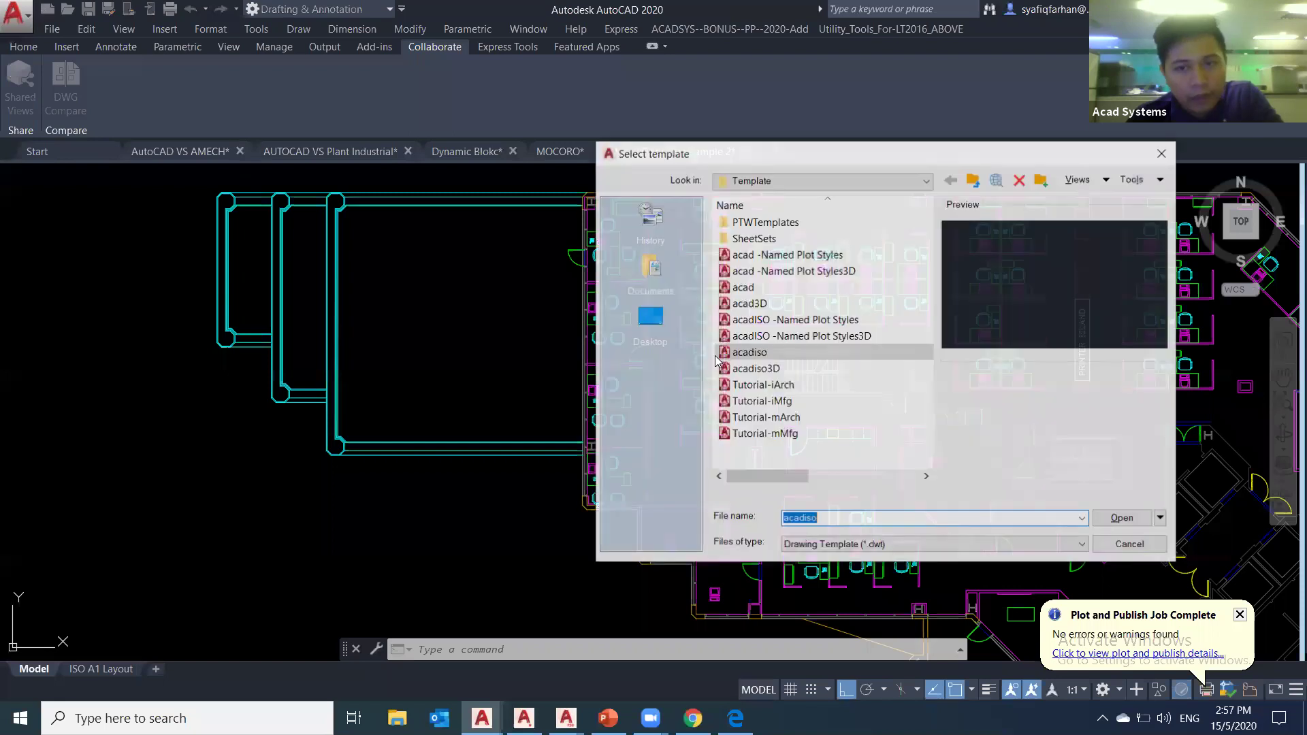
key("Return")
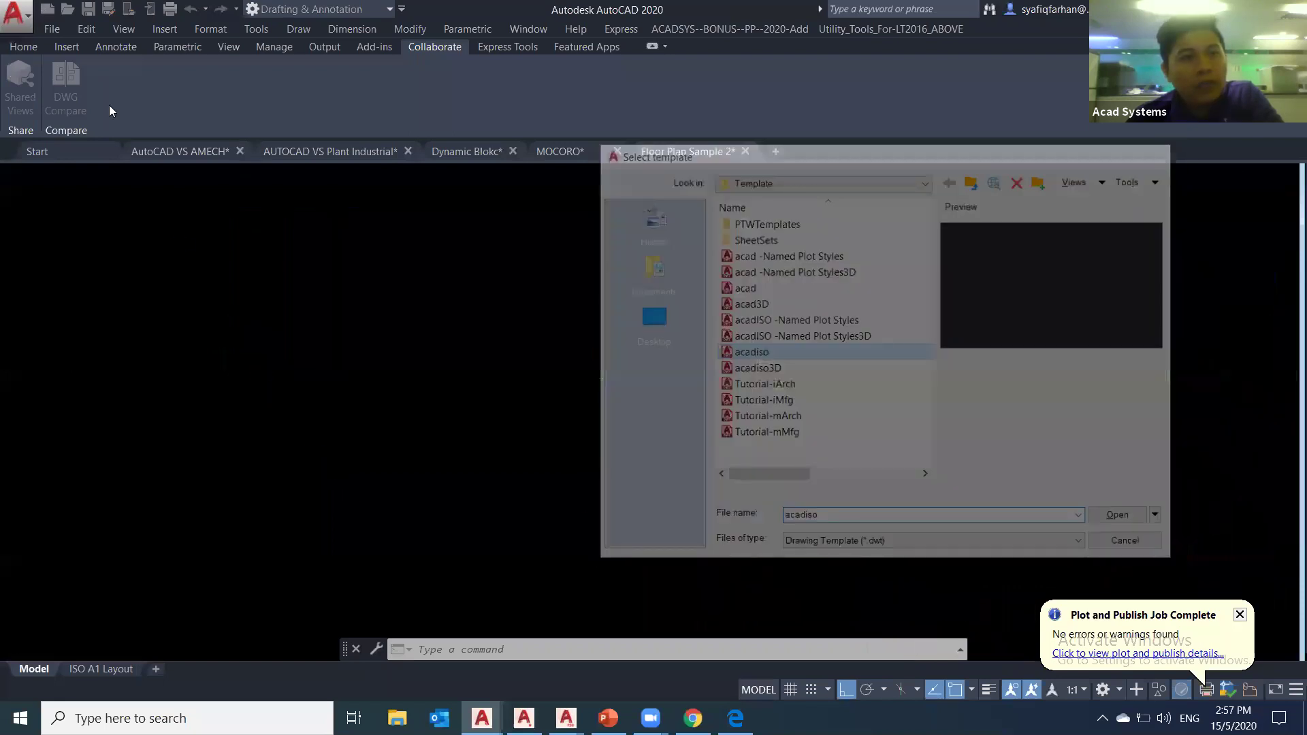
- Start a PDF import in the new drawing and browse to the AutoCAD Tips and Trick folder in Documents
left_click(74, 50)
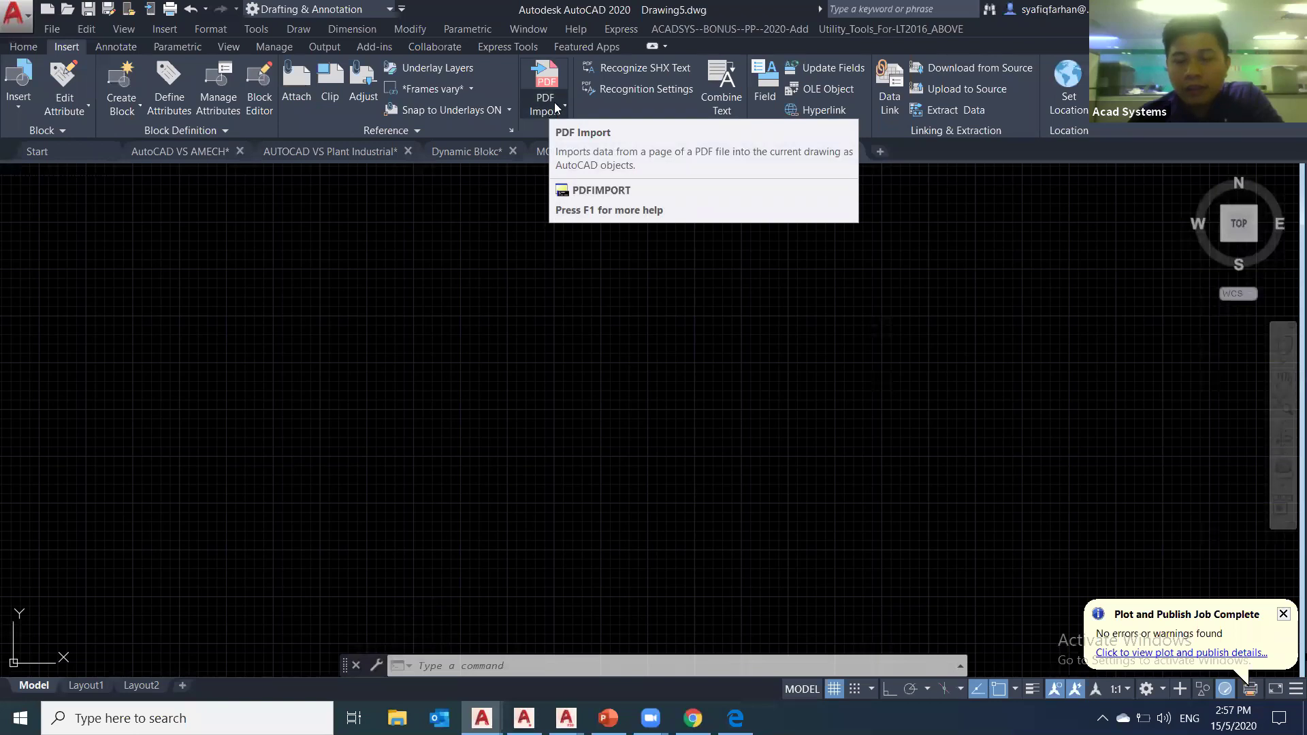
middle_click(883, 330)
middle_click(884, 329)
middle_click_drag(504, 401, 418, 327)
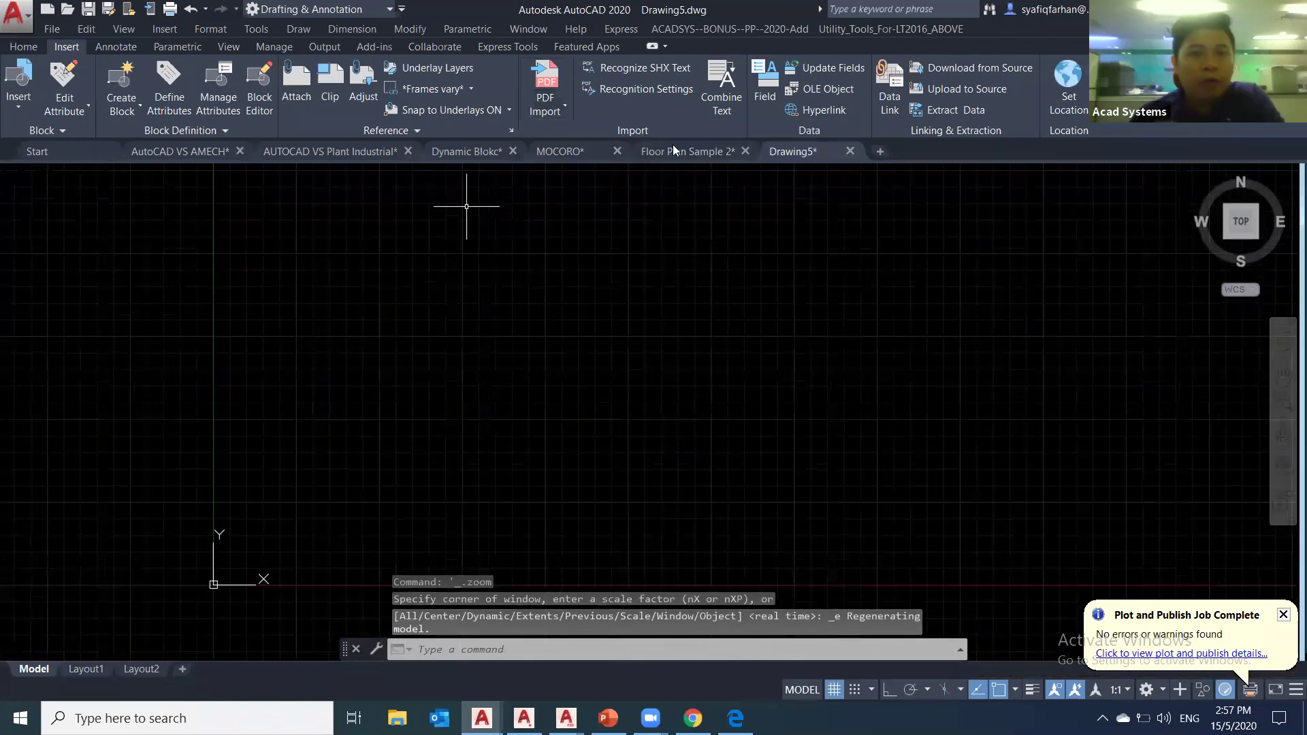
left_click(564, 117)
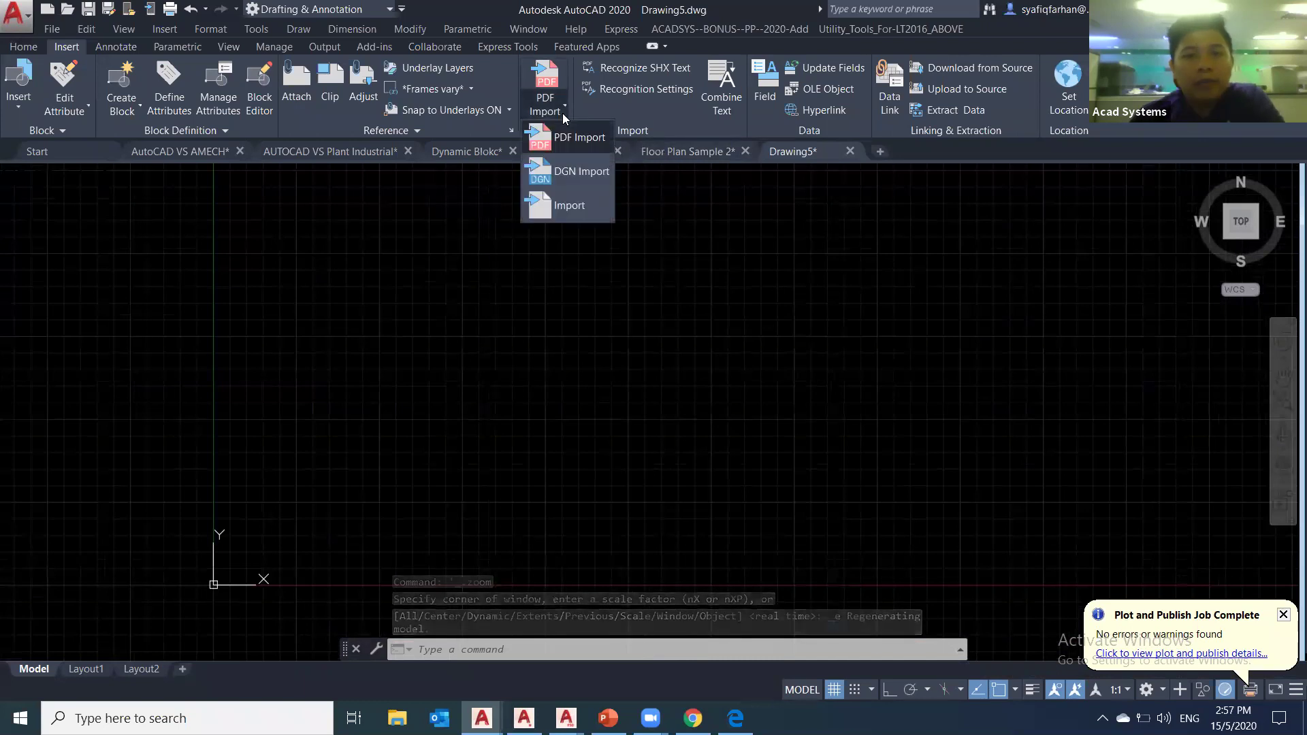
left_click(570, 143)
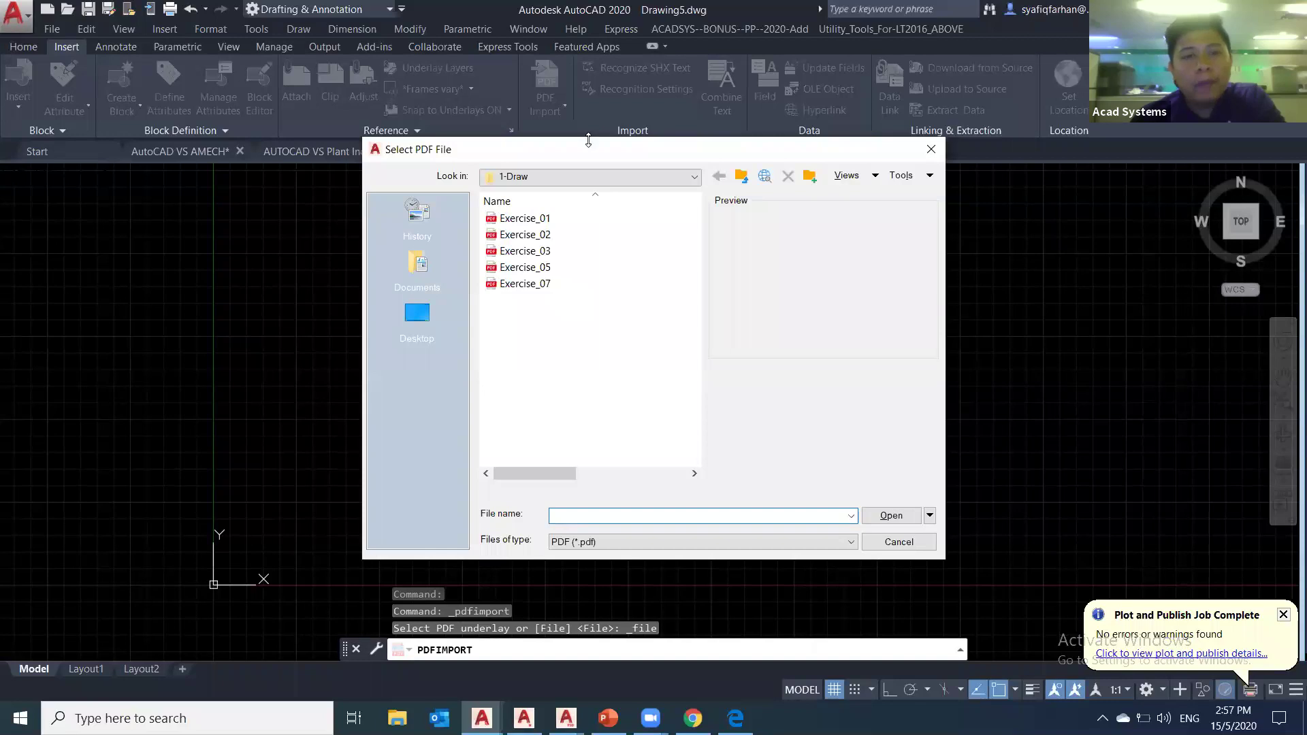
left_click_drag(589, 140, 460, 140)
left_click(289, 267)
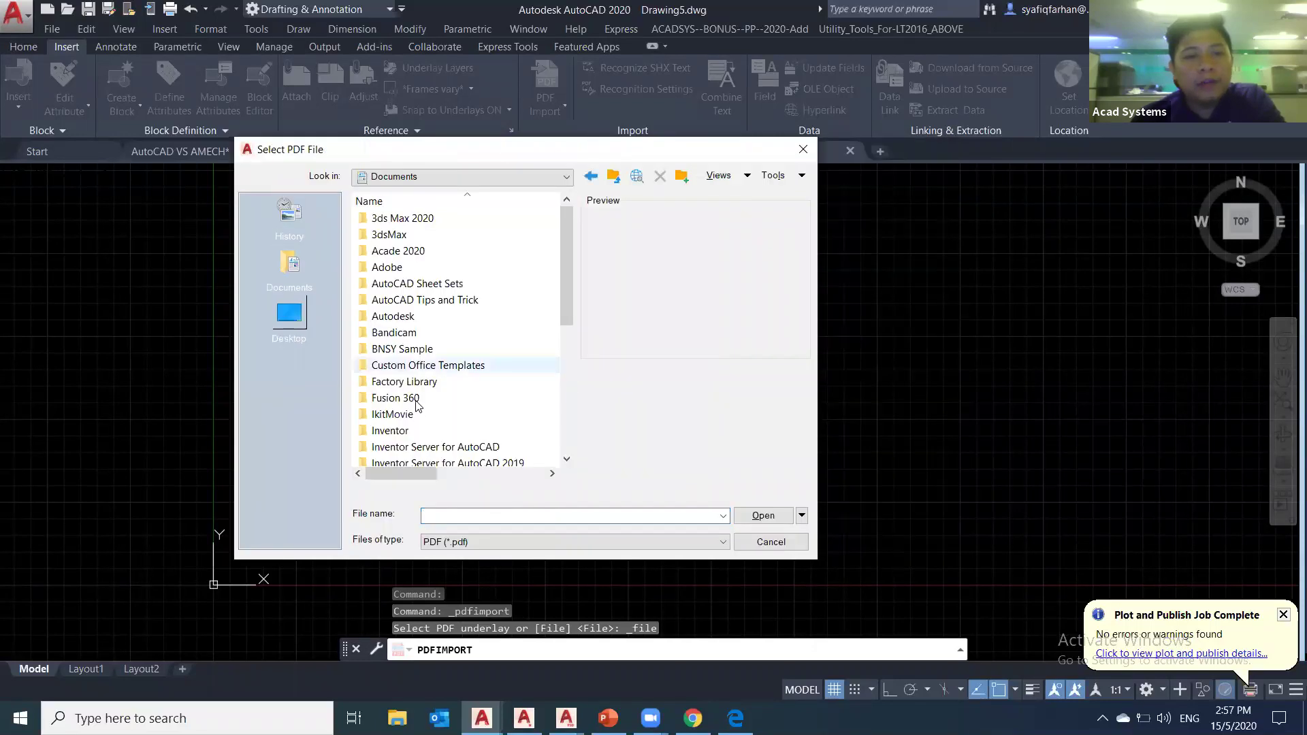
double_click(413, 300)
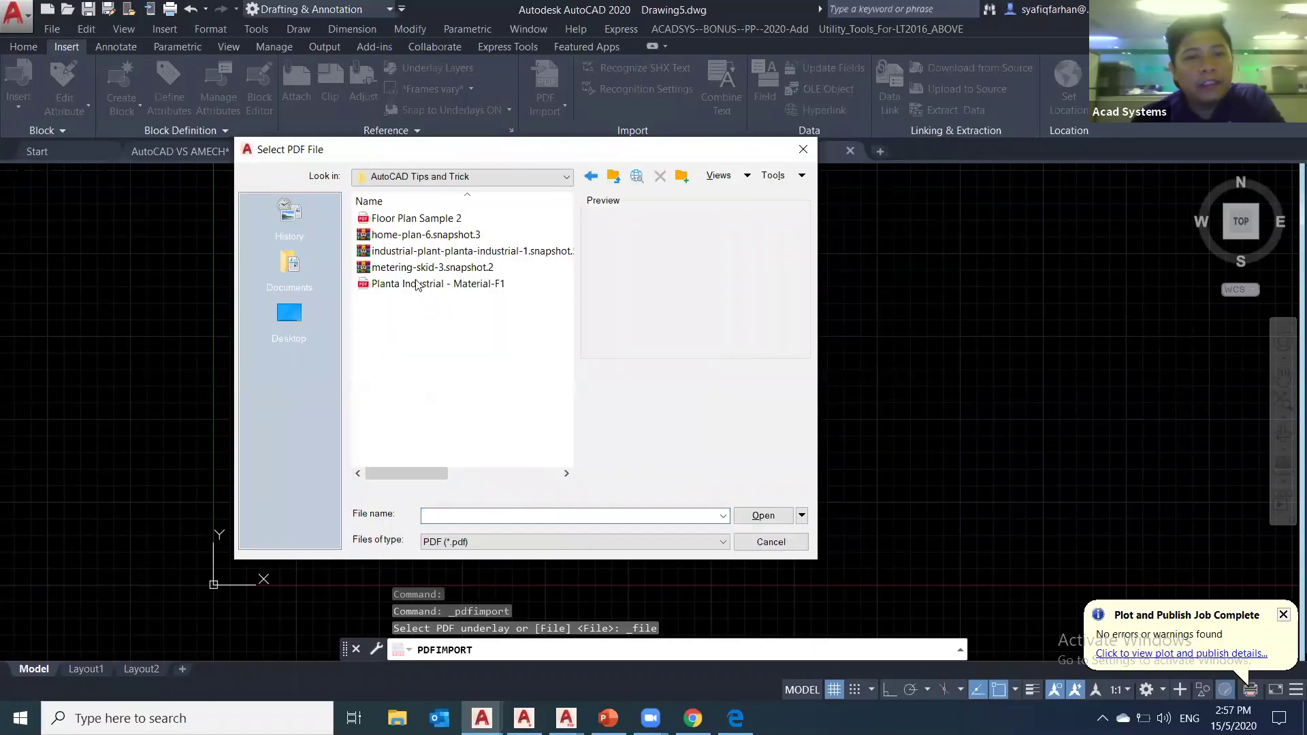
- Import Floor Plan Sample 2.pdf at scale 1 with rotation 0, using the PDF layers
left_click(415, 221)
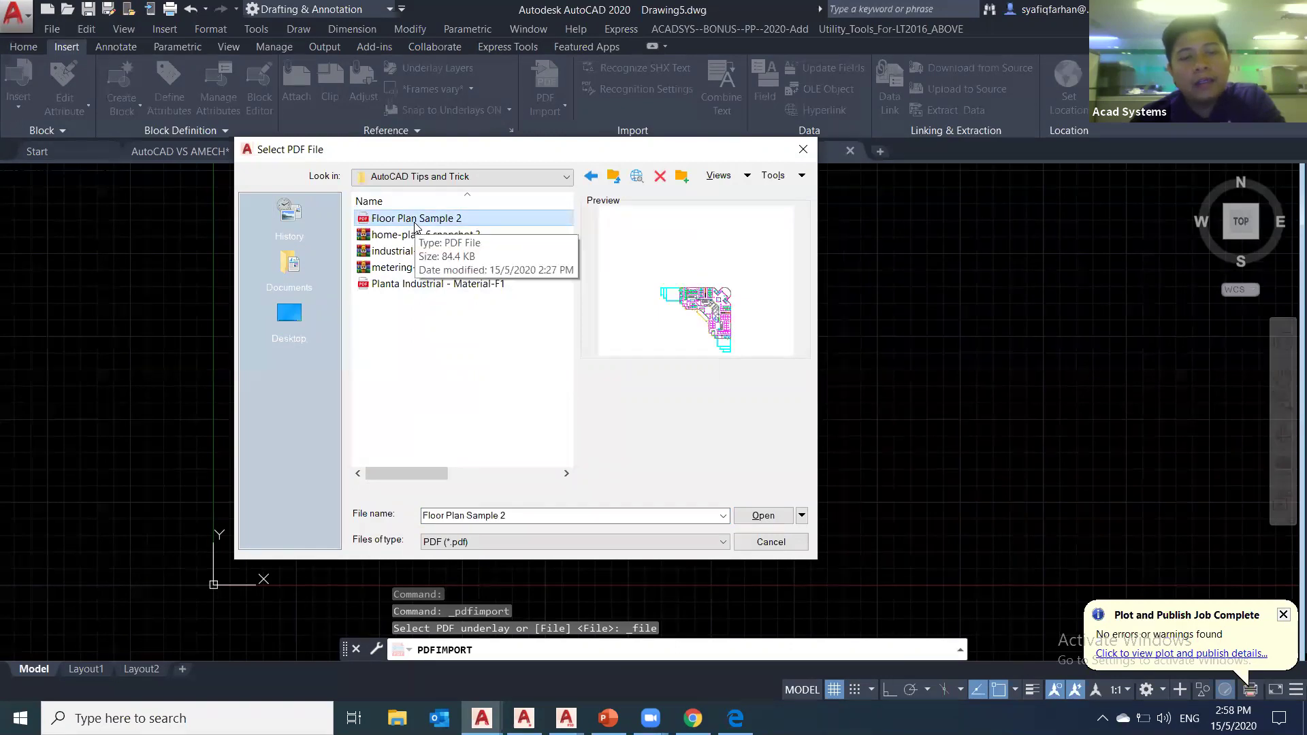
double_click(414, 220)
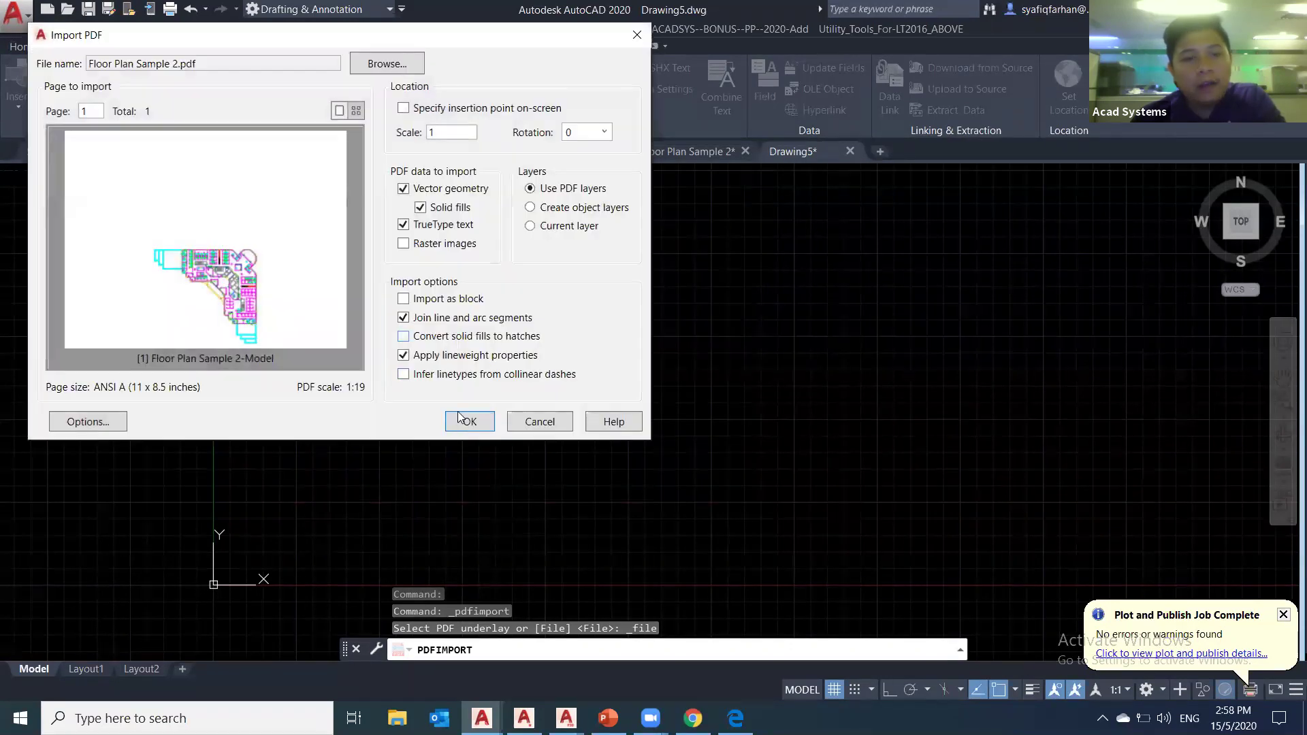
left_click(469, 422)
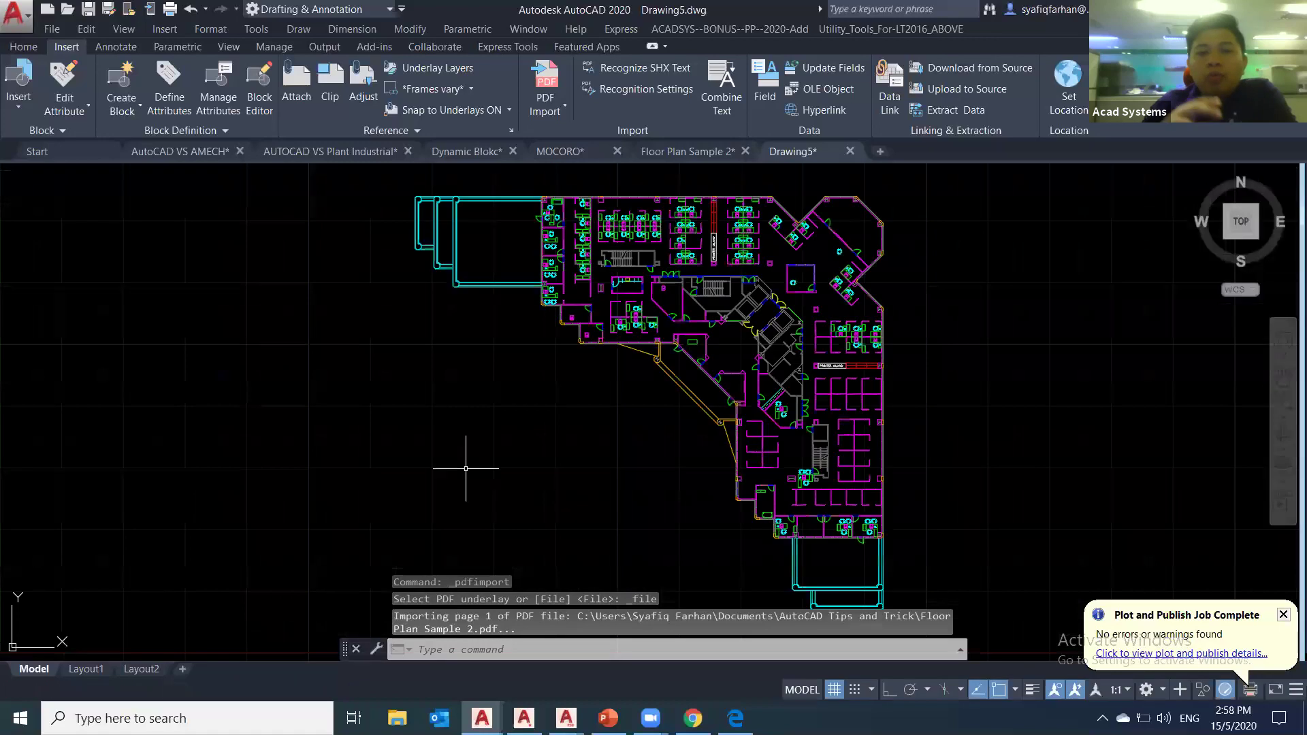
- Check the layer of the imported diagonal yellow line and look through the drawing's layer list
scroll(821, 421, "up", 2)
scroll(619, 438, "up", 5)
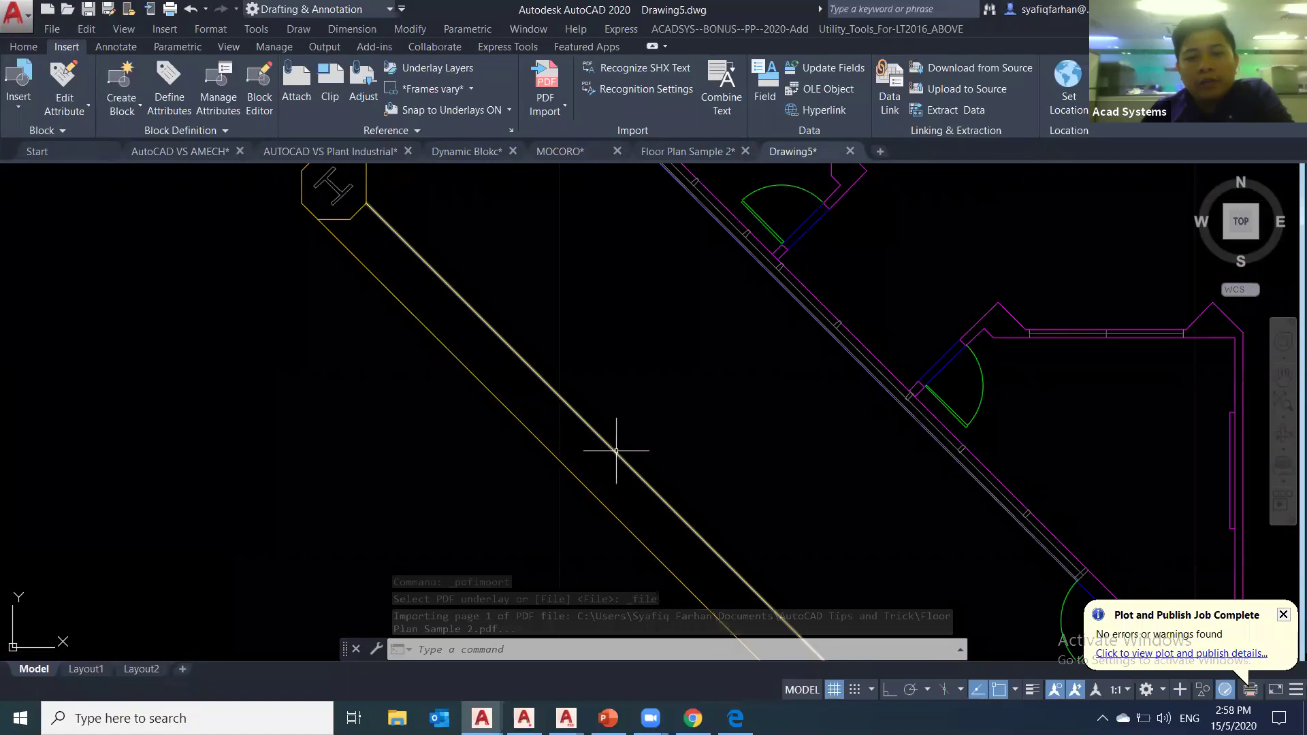
left_click(616, 451)
left_click(23, 46)
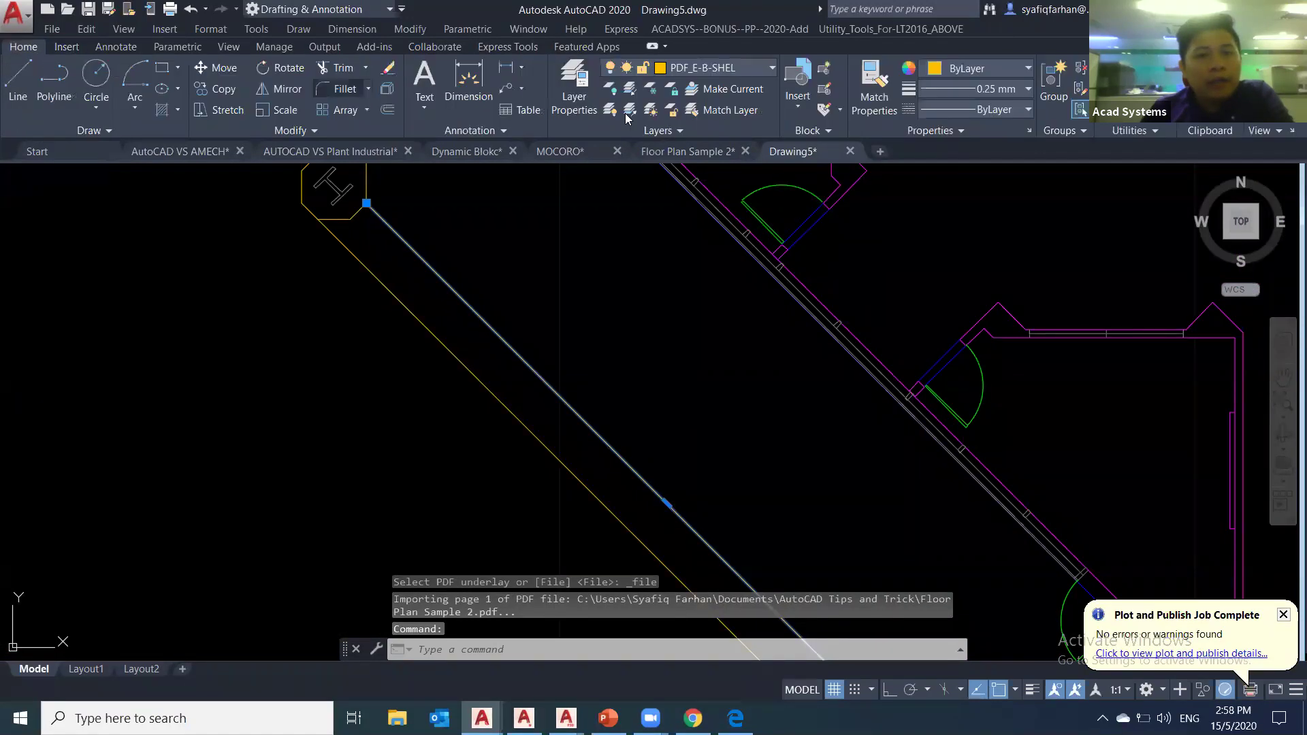
left_click(760, 74)
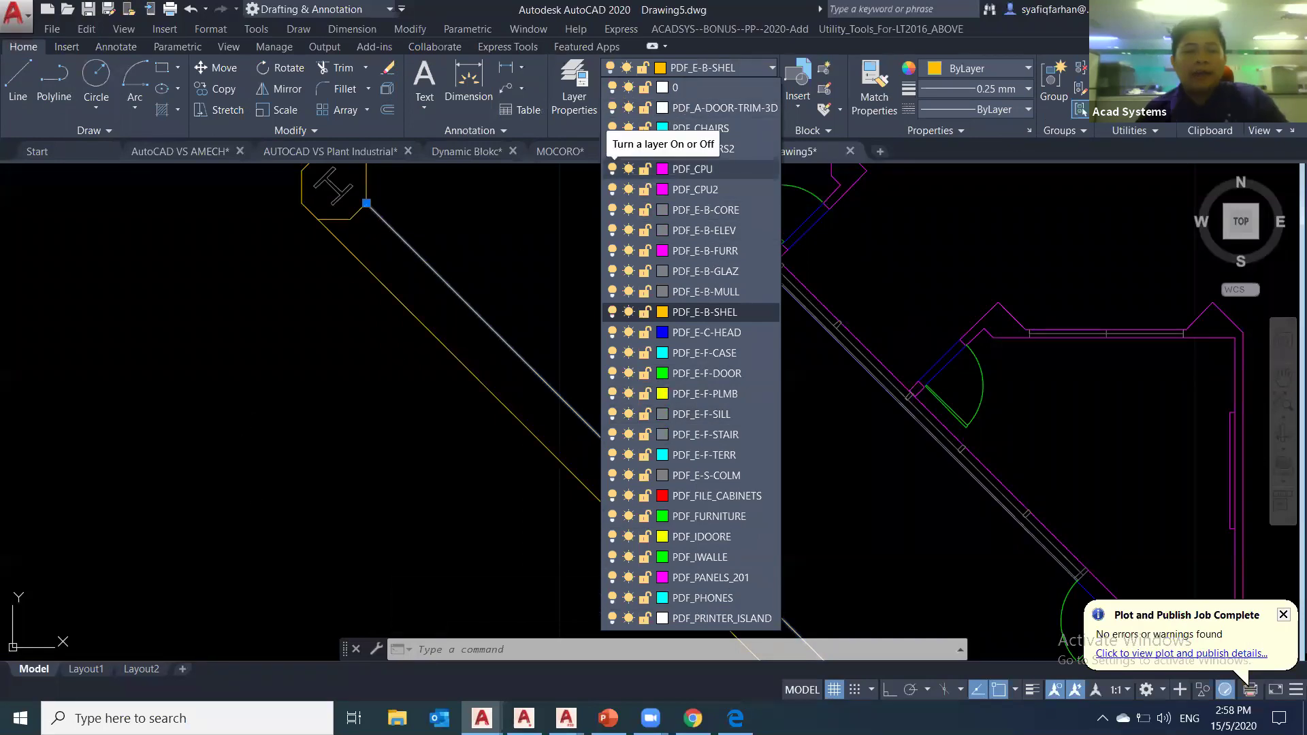
key("Escape")
key("Escape")
scroll(257, 522, "down", 3)
scroll(258, 522, "down", 2)
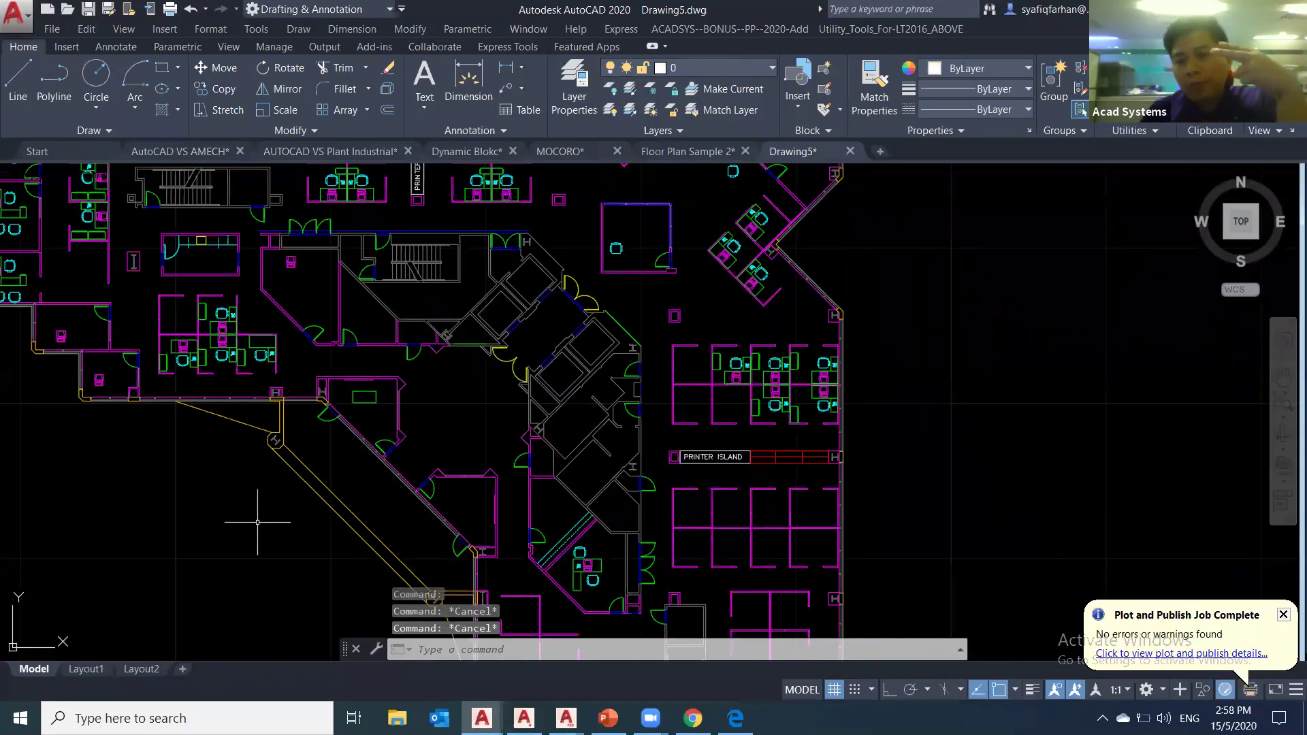
middle_click_drag(258, 523, 443, 458)
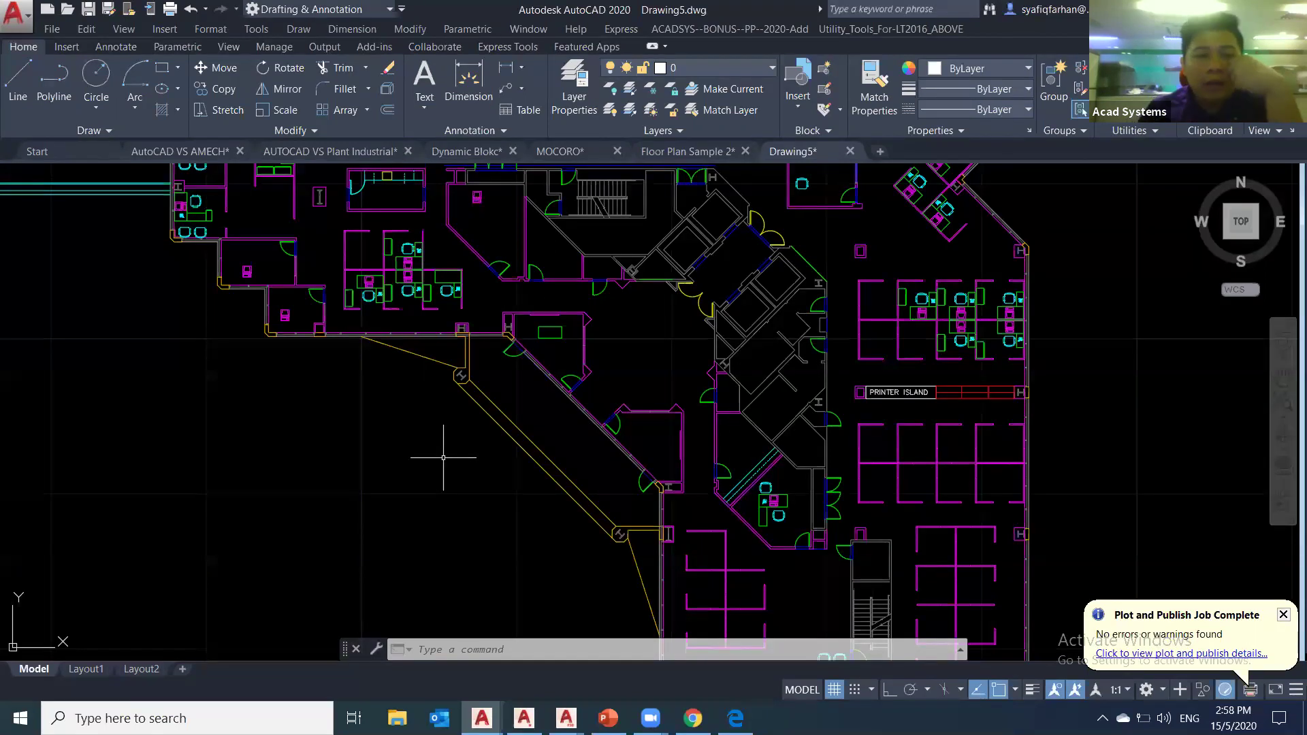
- Show the PDF option among the drawing export formats, then view the whole imported floor plan
left_click(32, 13)
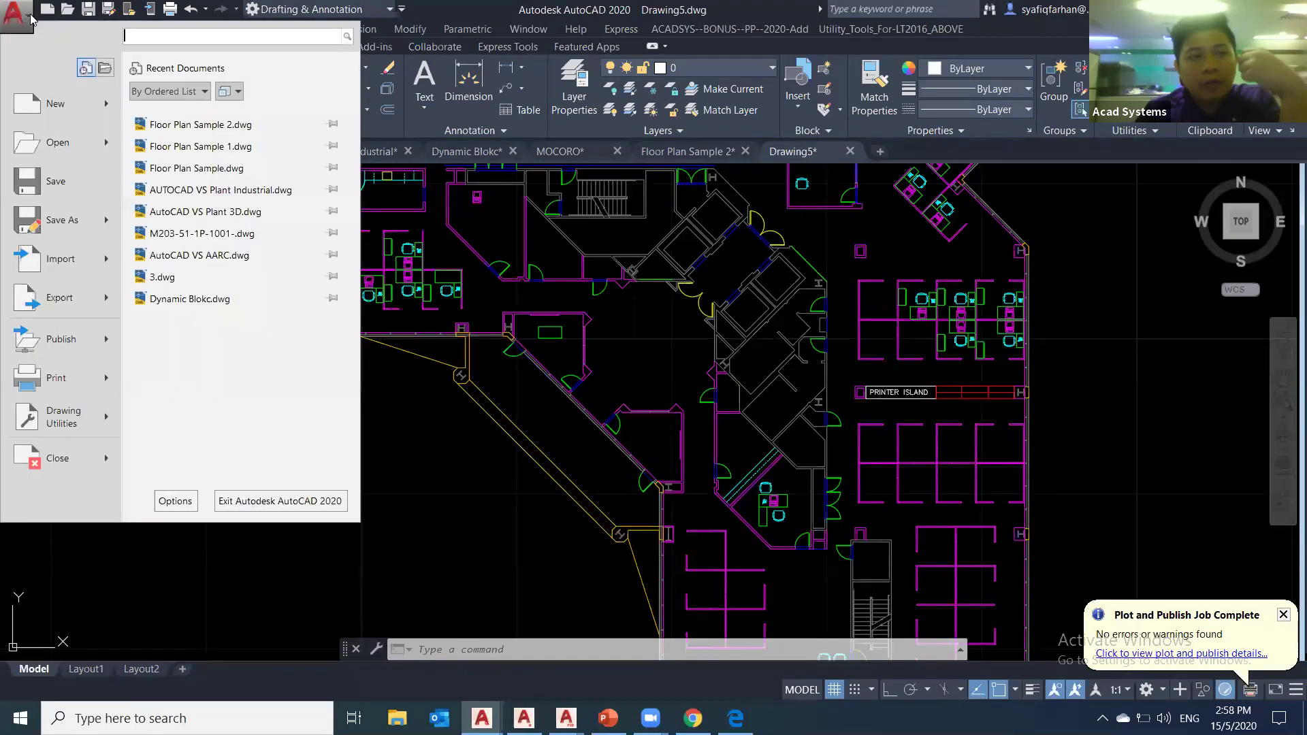
mouse_move(113, 300)
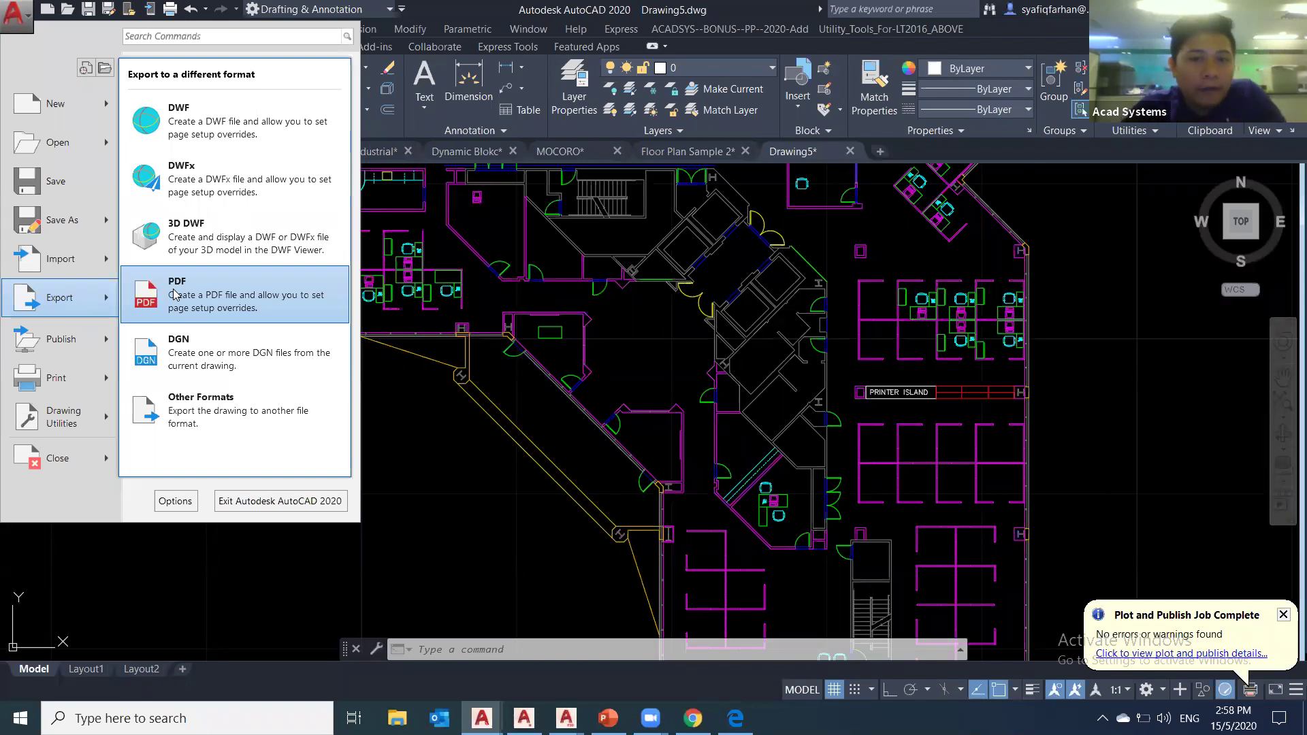
left_click(174, 294)
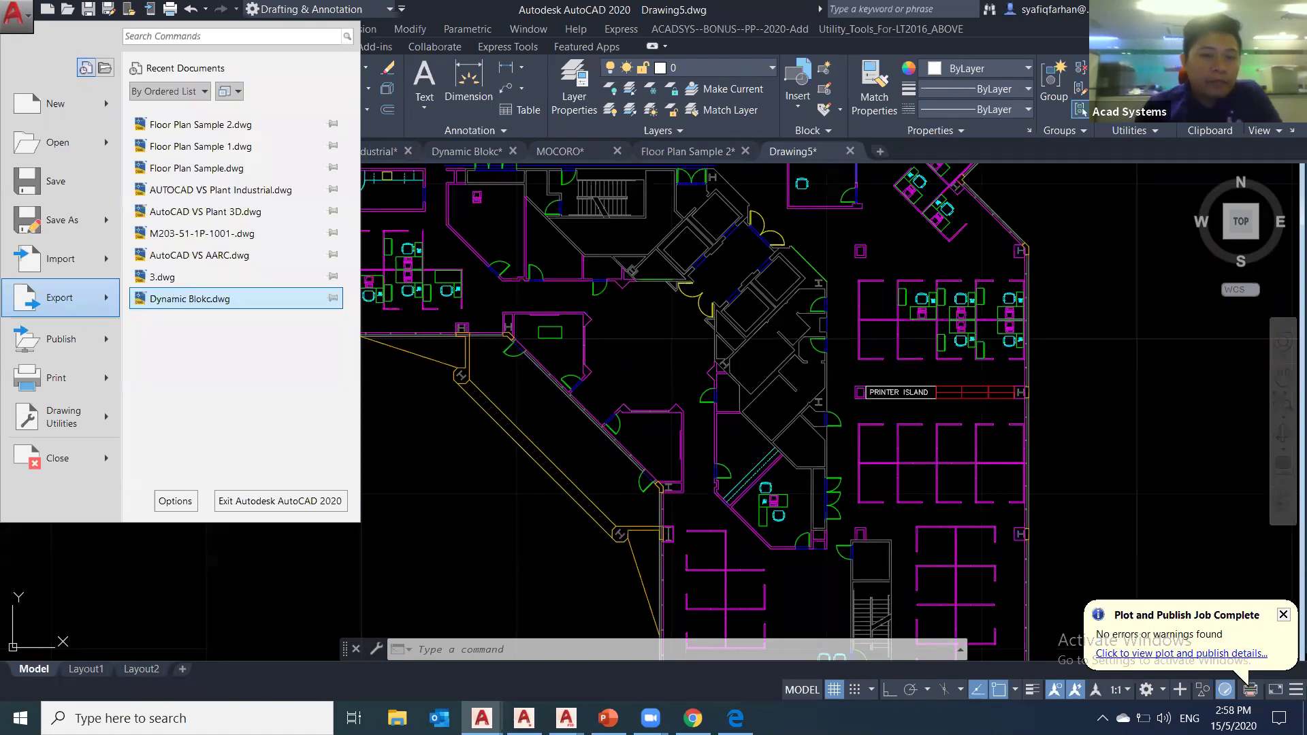
scroll(281, 462, "down", 4)
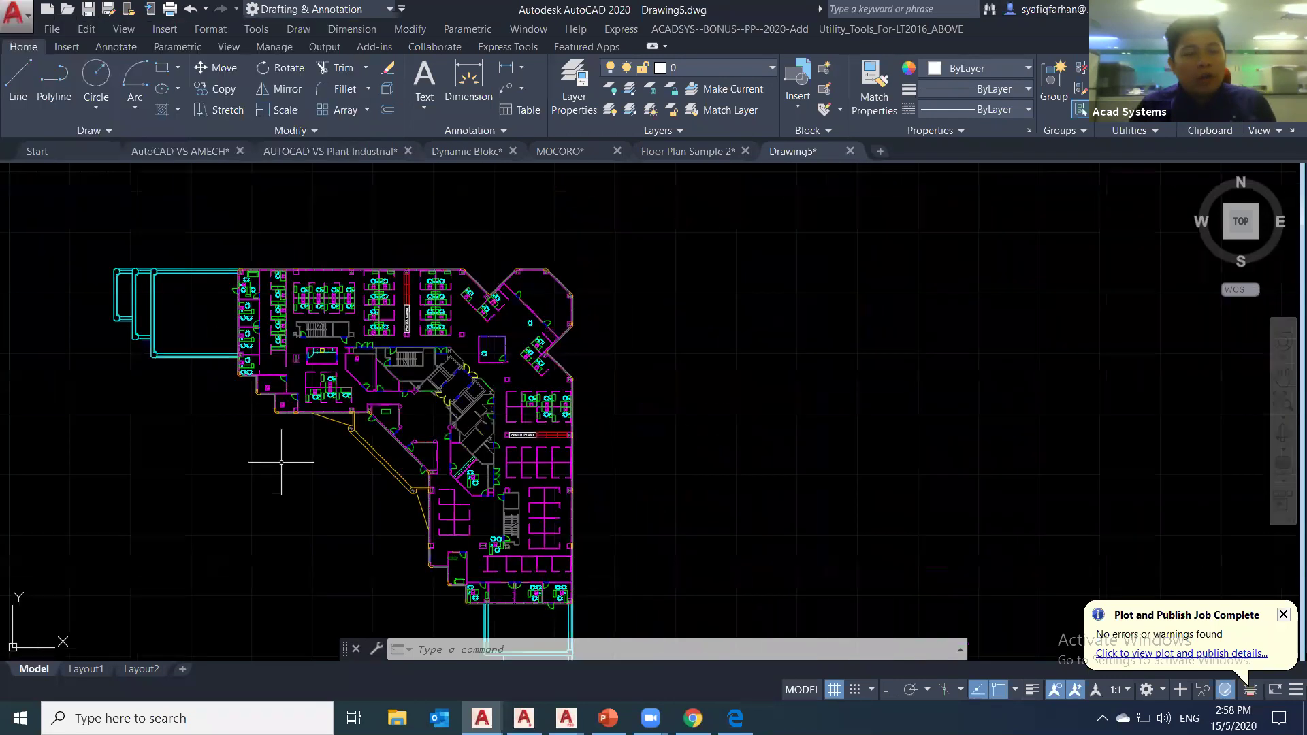
middle_click(281, 463)
middle_click(281, 462)
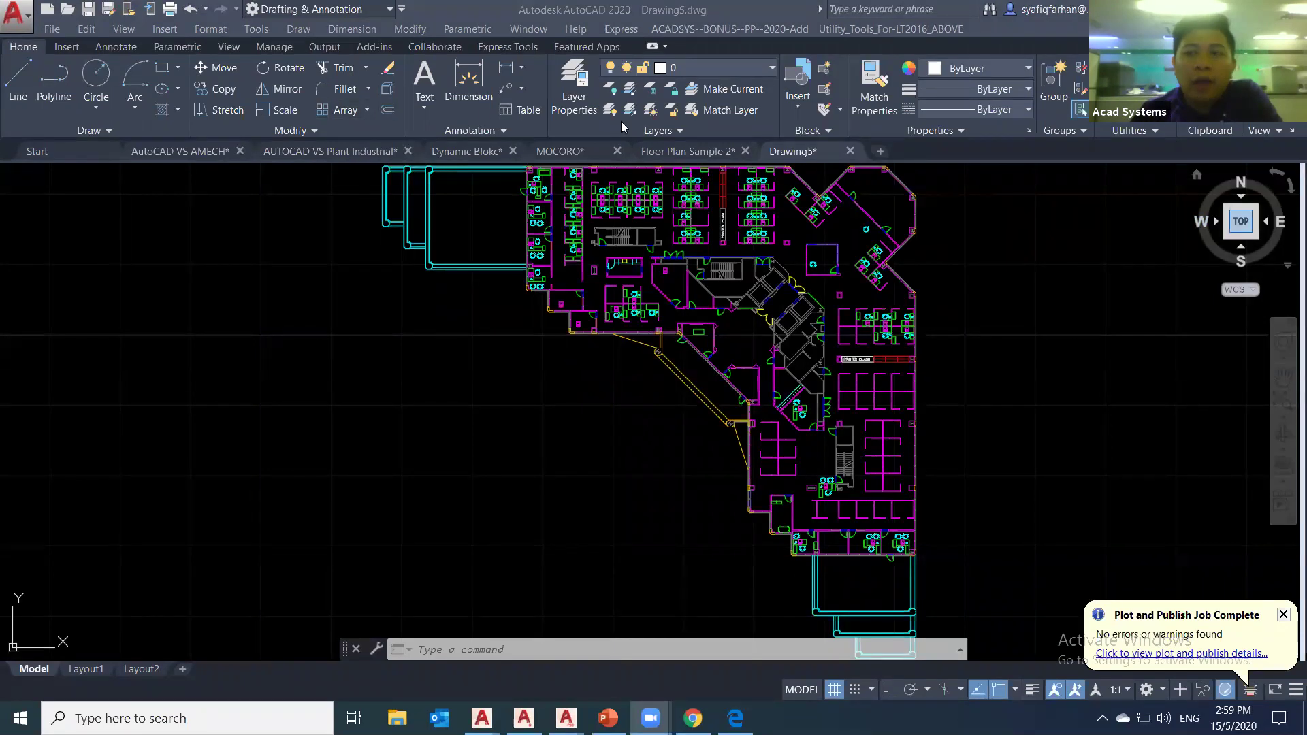
left_click(536, 428)
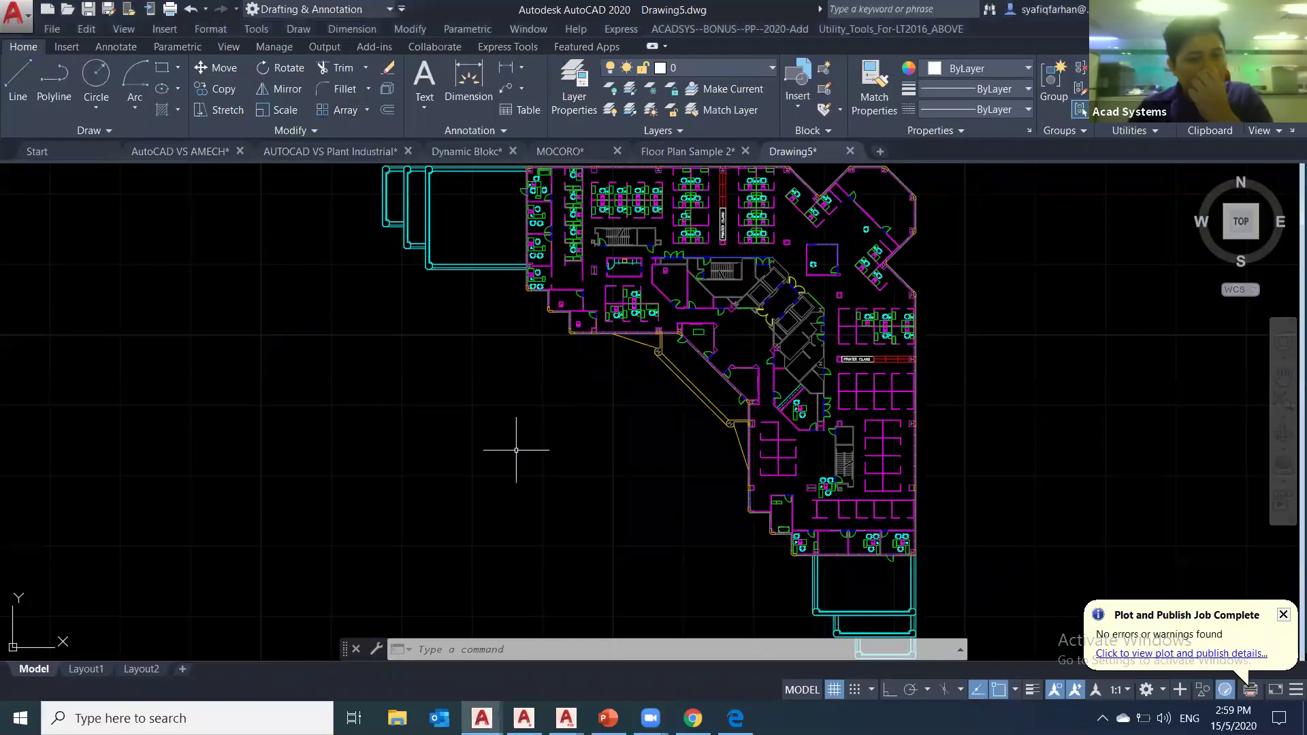
- Switch to the Floor Plan Sample 2 drawing and inspect the properties of a chair block in the lower workstation cluster
left_click(687, 154)
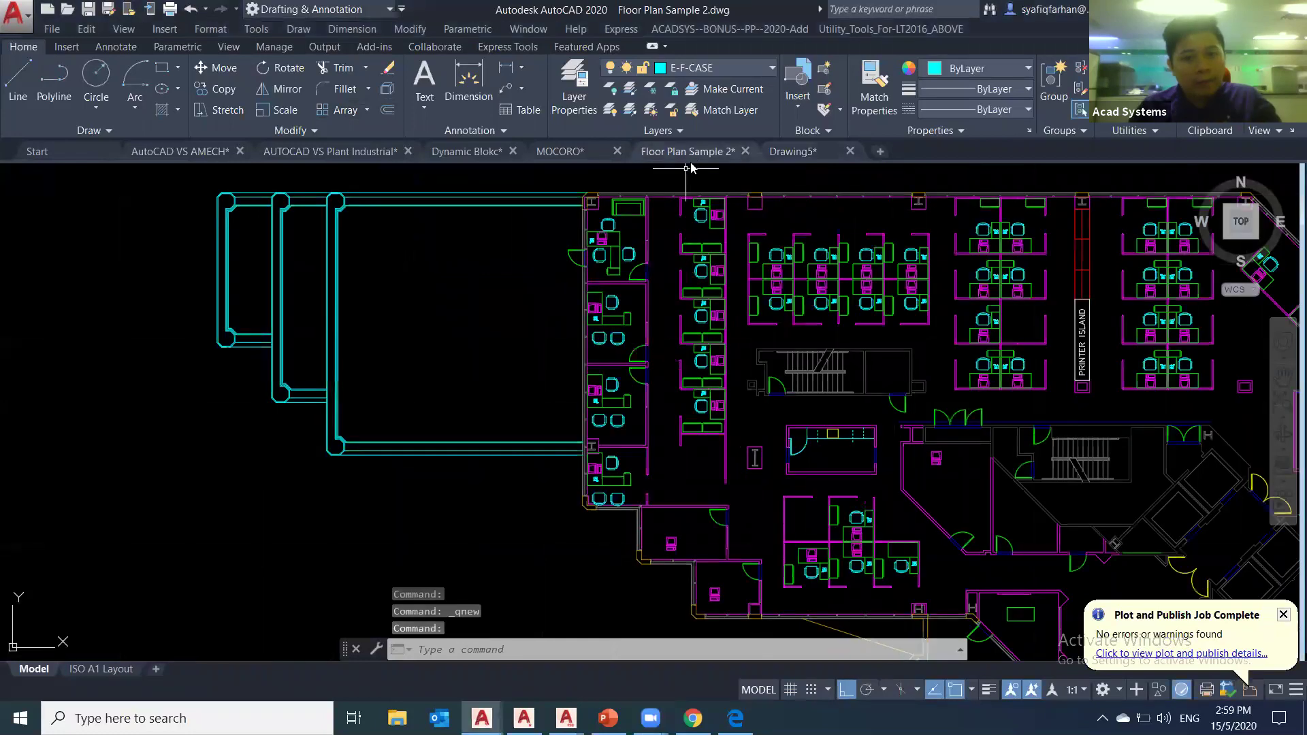
scroll(540, 540, "down", 5)
scroll(555, 540, "up", 8)
middle_click_drag(554, 540, 556, 489)
scroll(647, 381, "up", 6)
left_click(710, 419)
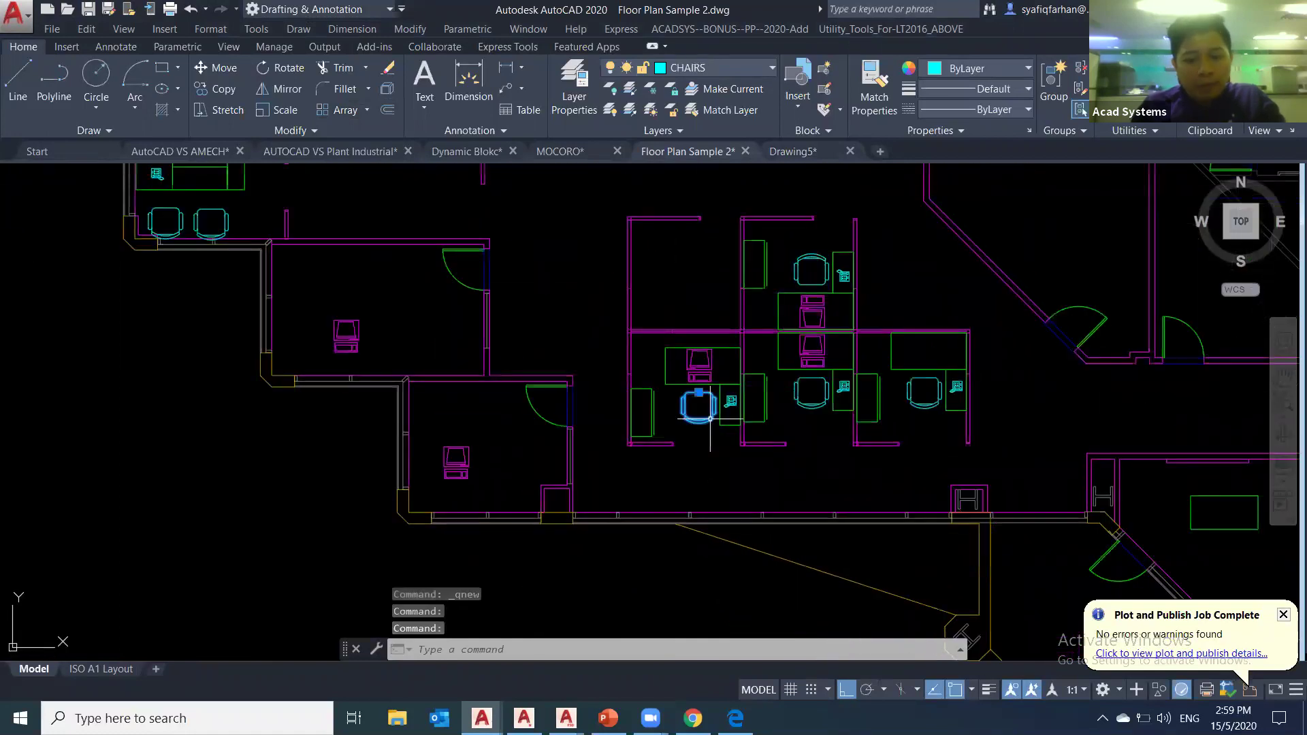
type("PR")
key("Return")
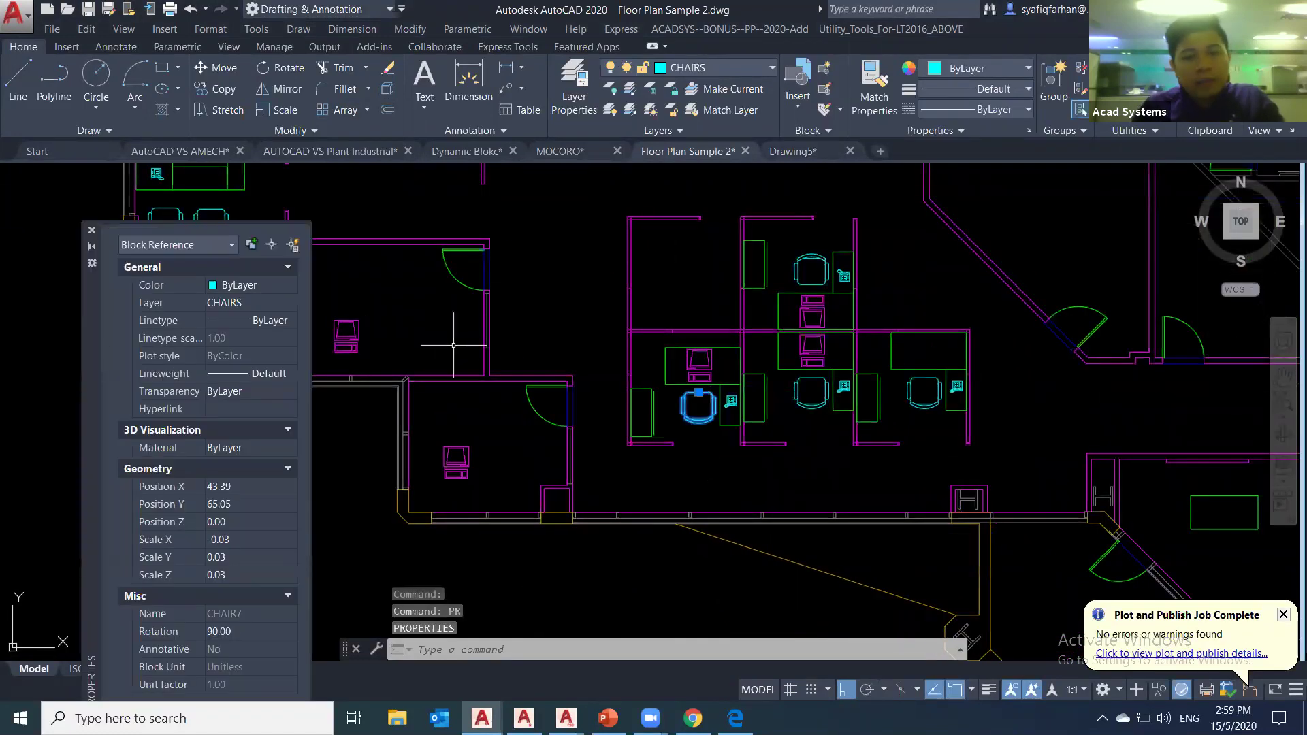
key("Escape")
key("Escape")
left_click(91, 231)
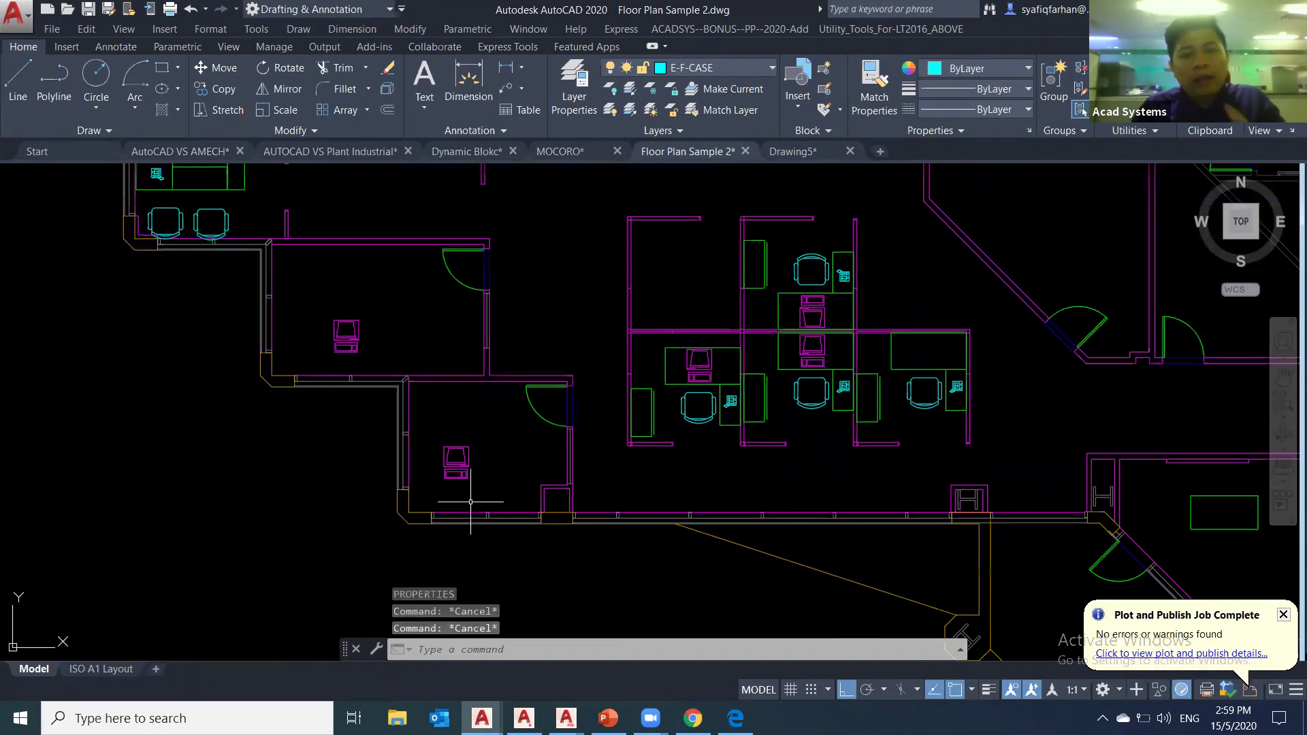
- Start a new table based on object data in the drawing through data extraction
middle_click_drag(470, 500, 546, 495)
scroll(579, 512, "down", 2)
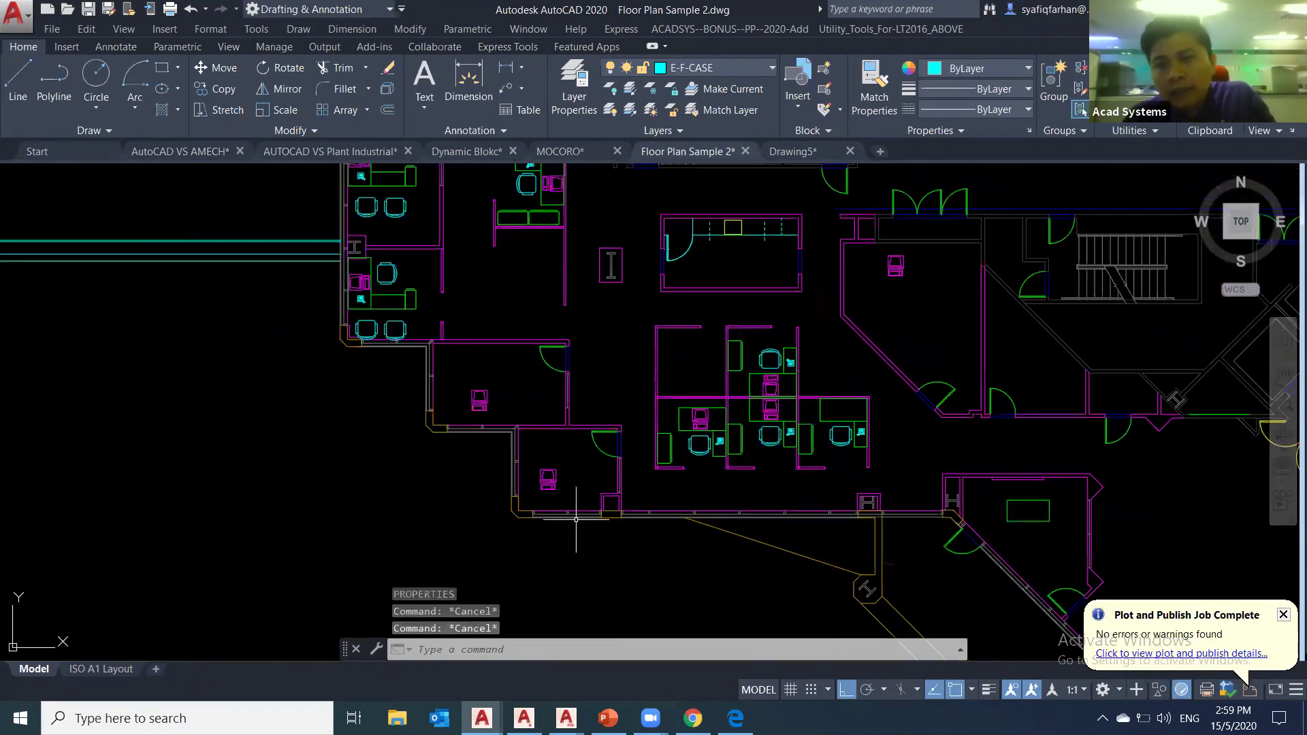
middle_click_drag(581, 513, 687, 487)
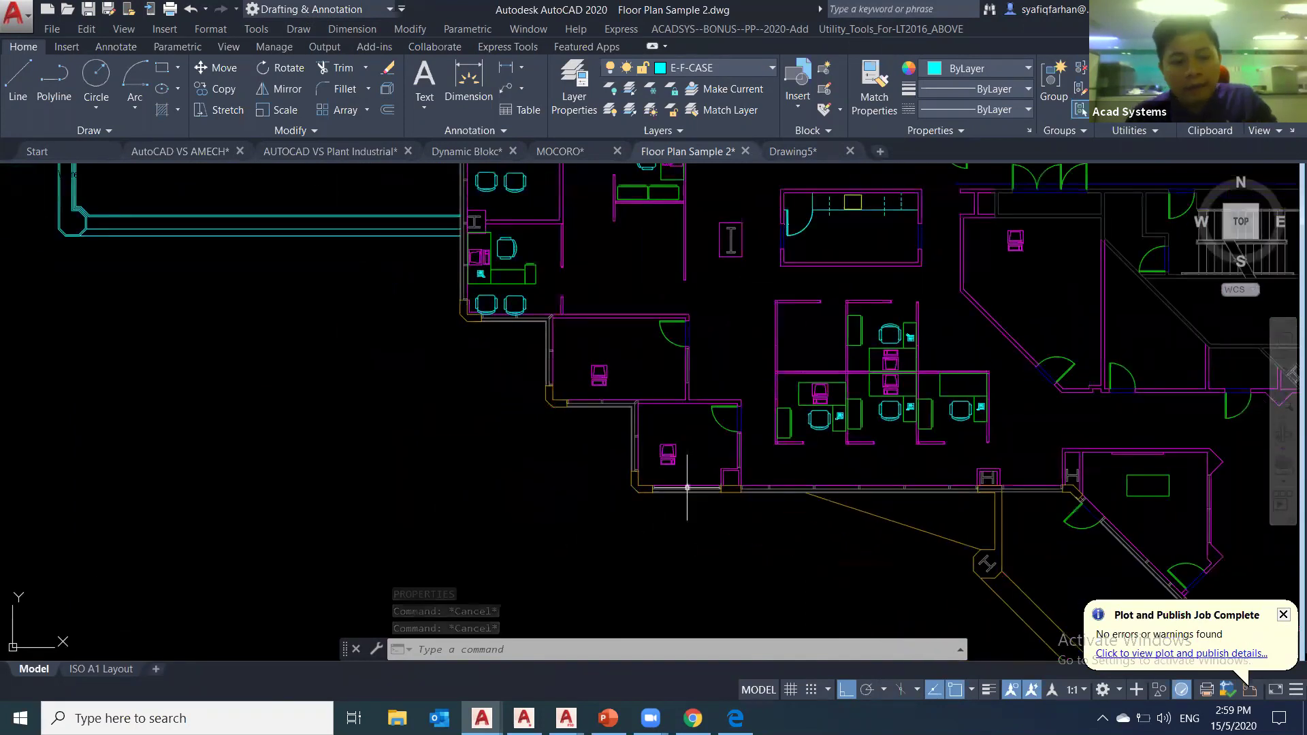
type("tab")
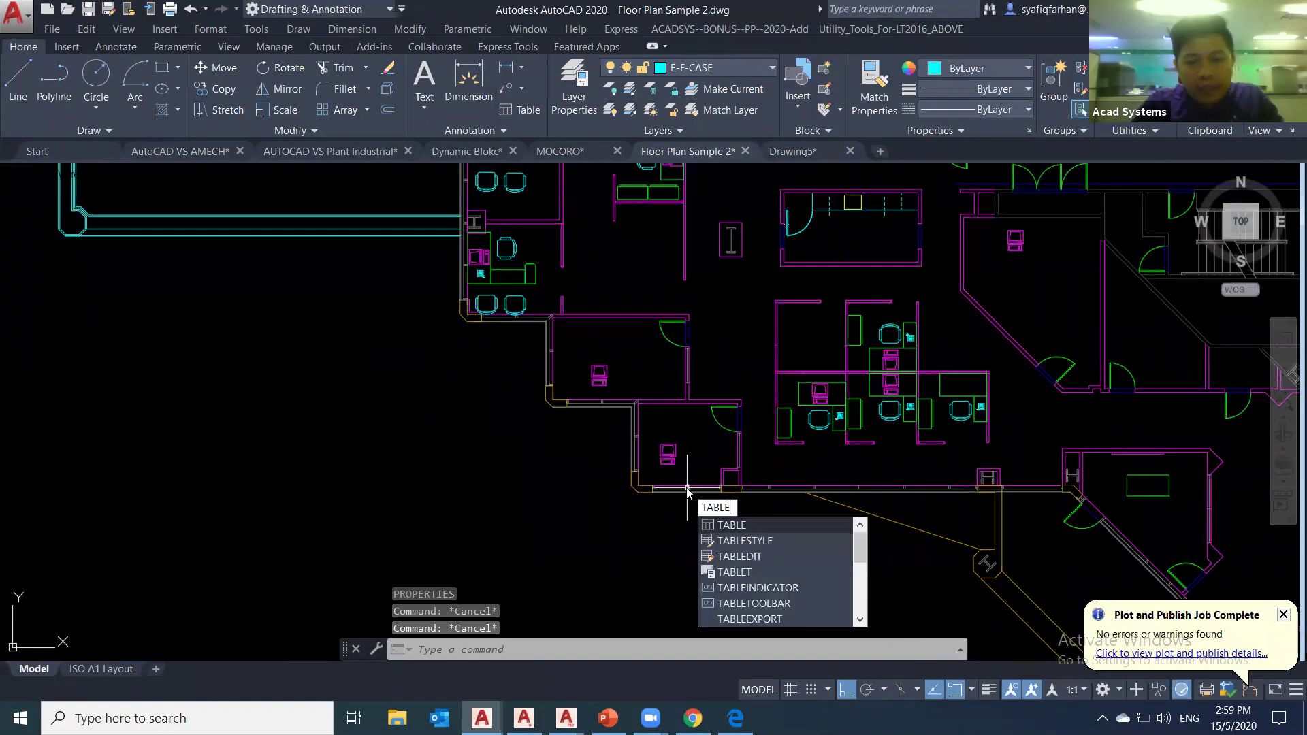
type("le")
key("Return")
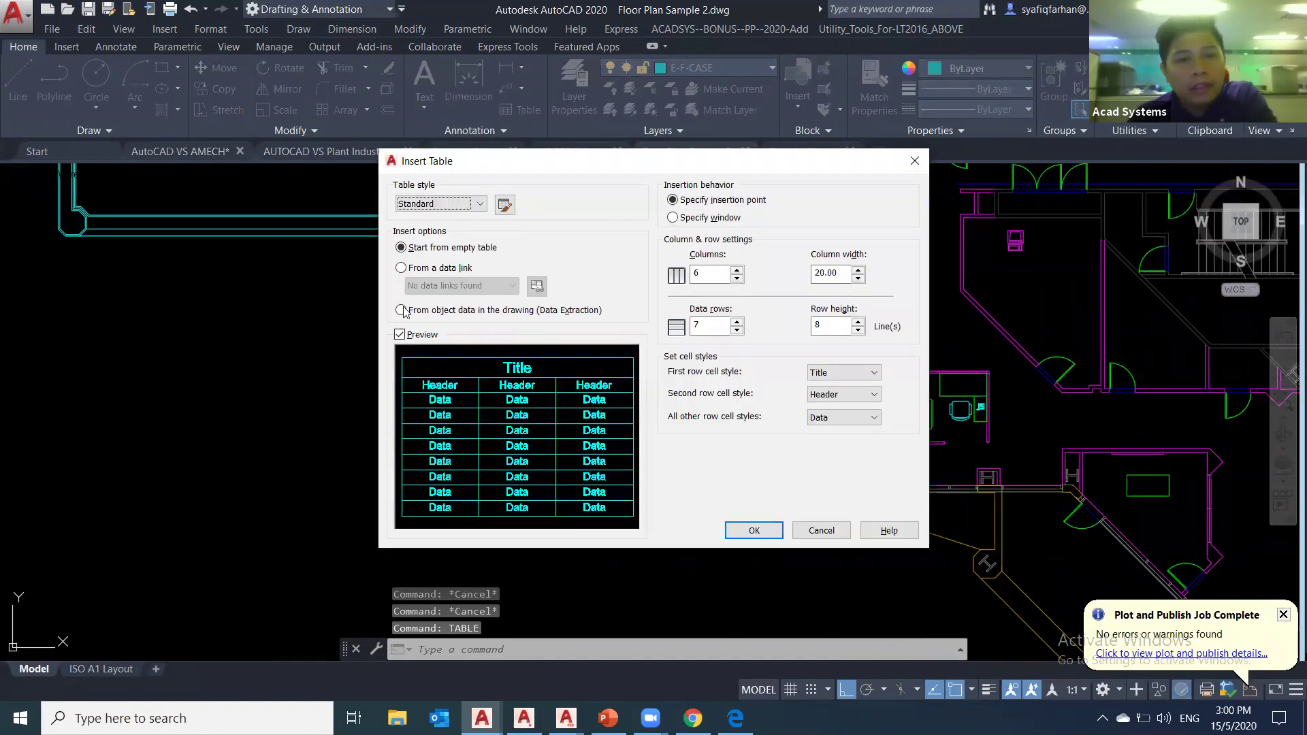
left_click(403, 311)
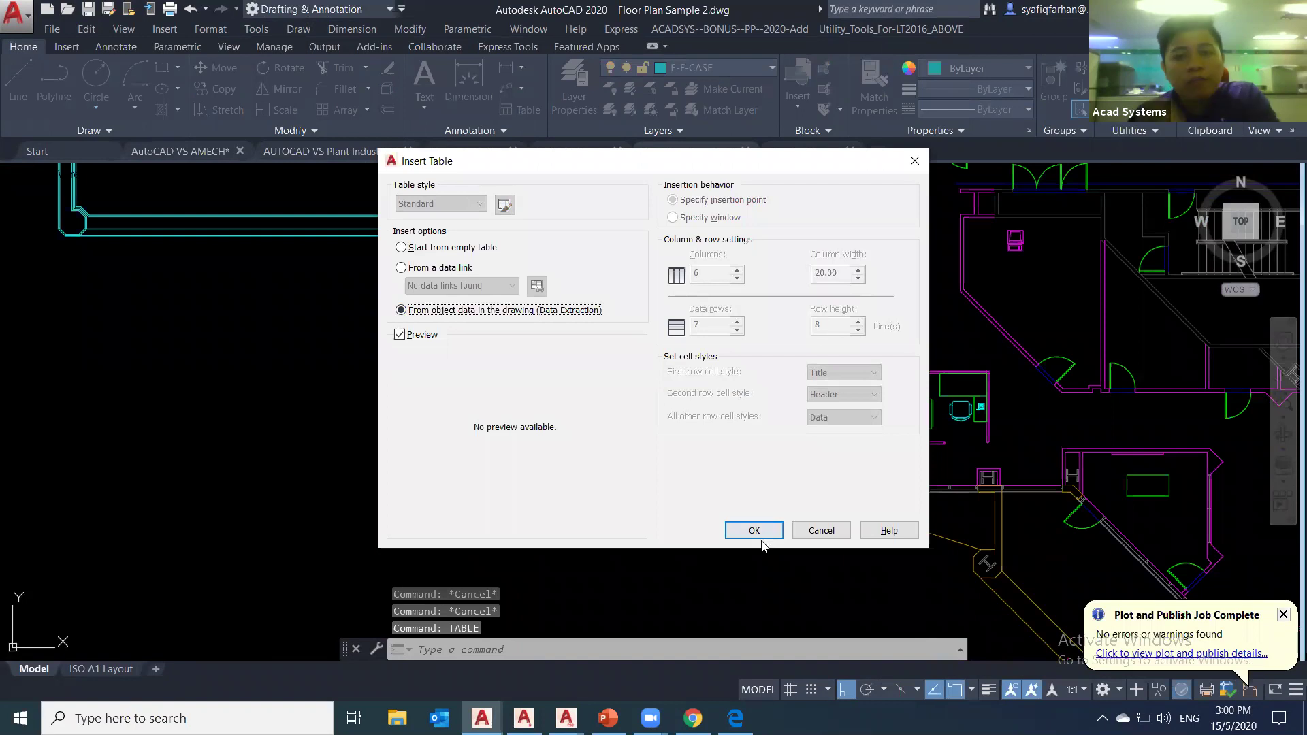
left_click(755, 529)
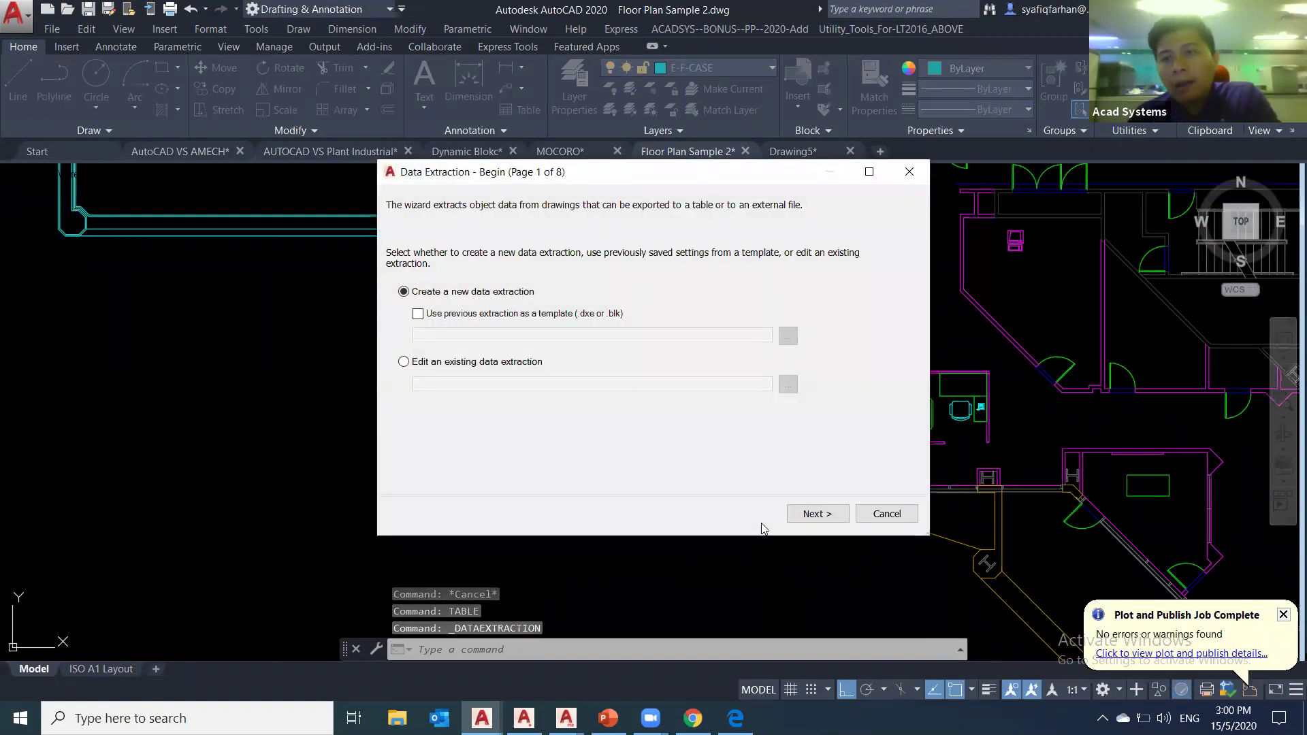
- Create a new data extraction saved as ads in Documents and accept its data source
left_click(813, 514)
type("ads")
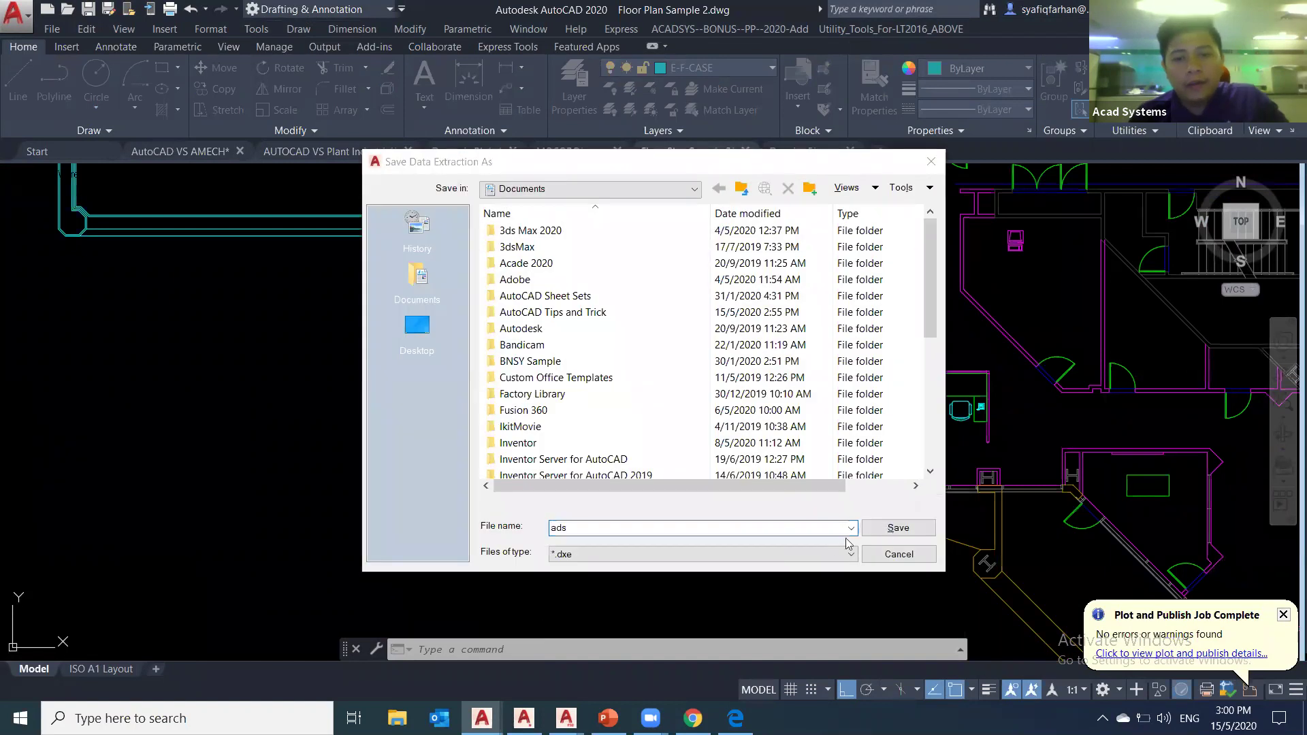
key("Return")
key("Return")
left_click(832, 515)
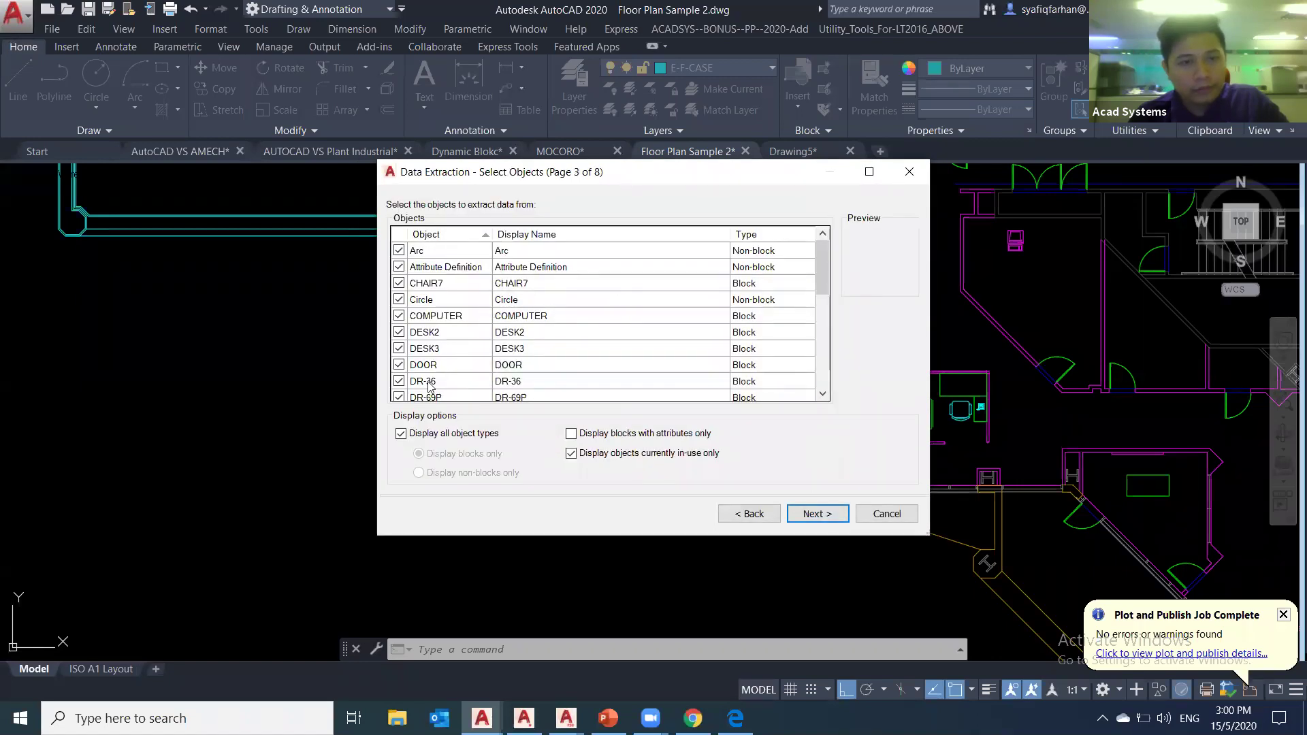
- Limit the extraction objects to blocks only, keep all listed blocks included, and proceed to the property selection
left_click(409, 433)
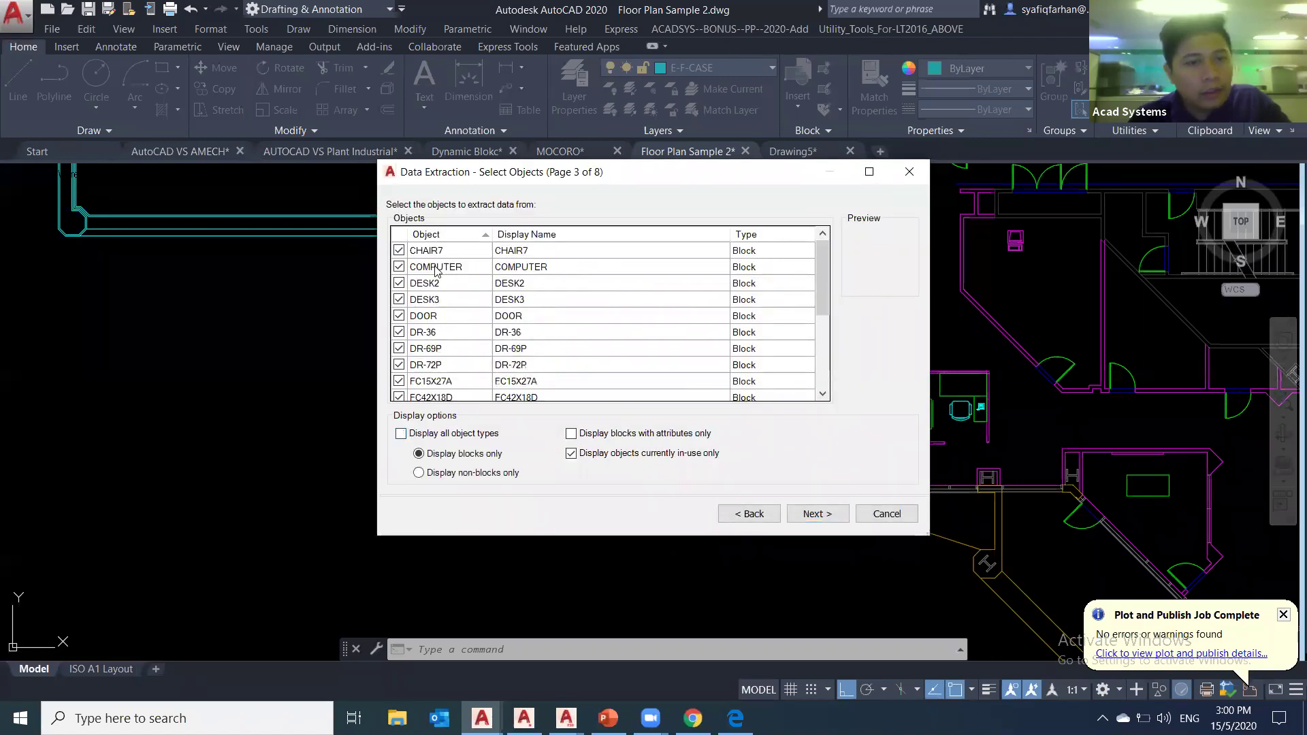
left_click(436, 271)
scroll(450, 376, "down", 4)
left_click(436, 380, "shift")
left_click(399, 381)
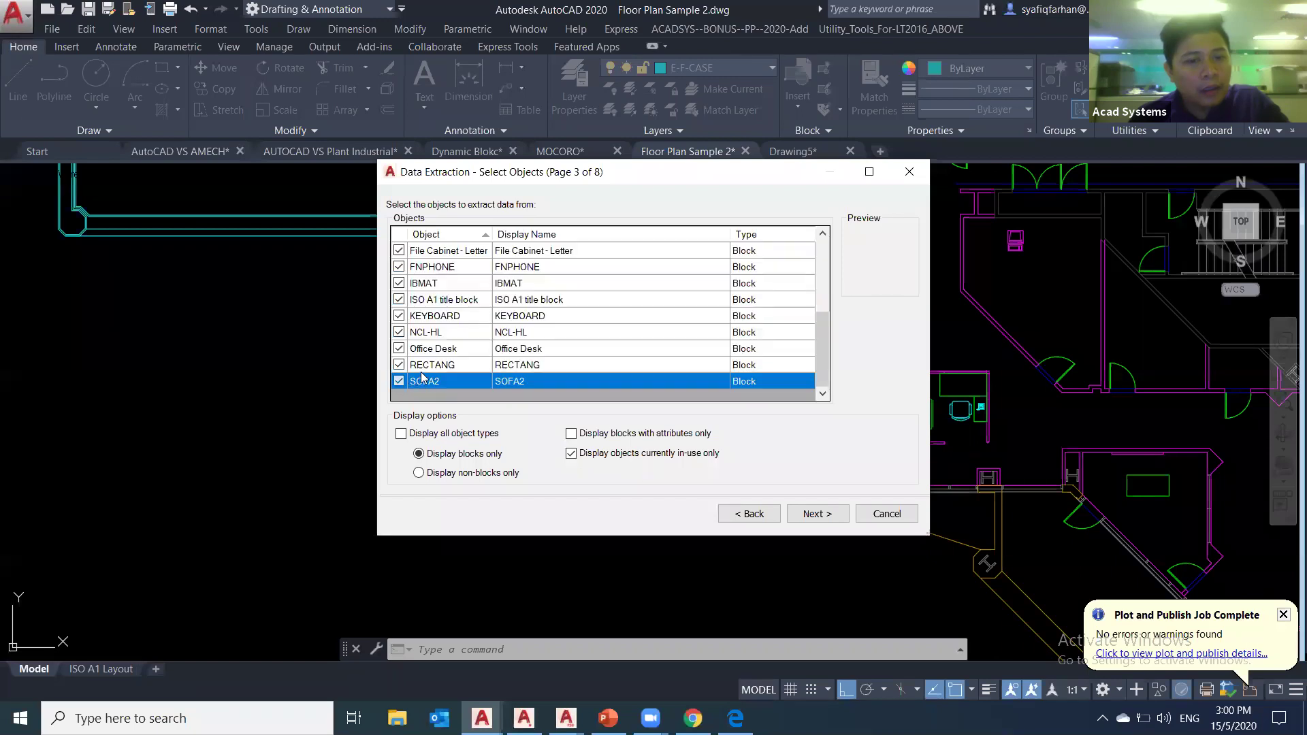
scroll(414, 273, "up", 4)
left_click(808, 518)
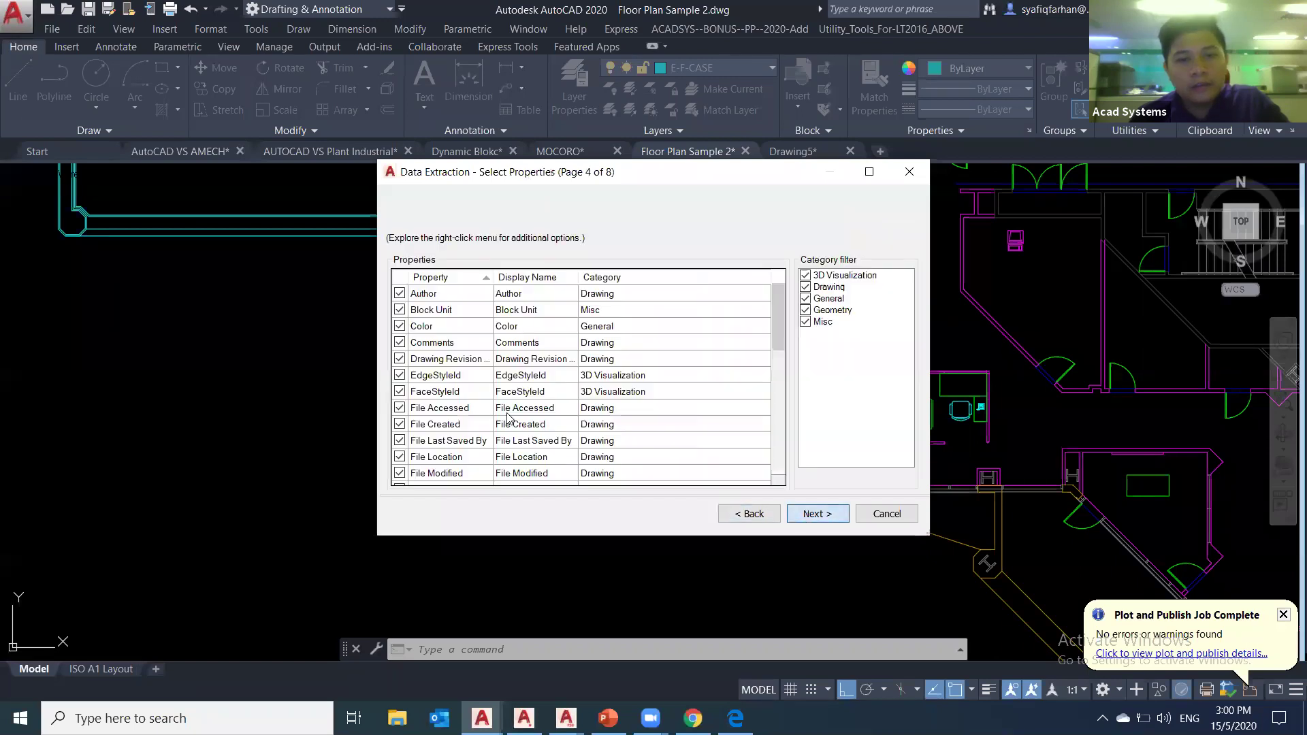
- Limit the extracted properties to Position X and Position Y, and accept the selection
left_click(419, 293)
scroll(443, 470, "down", 8)
left_click(447, 474, "shift")
left_click(399, 393)
scroll(399, 392, "up", 2)
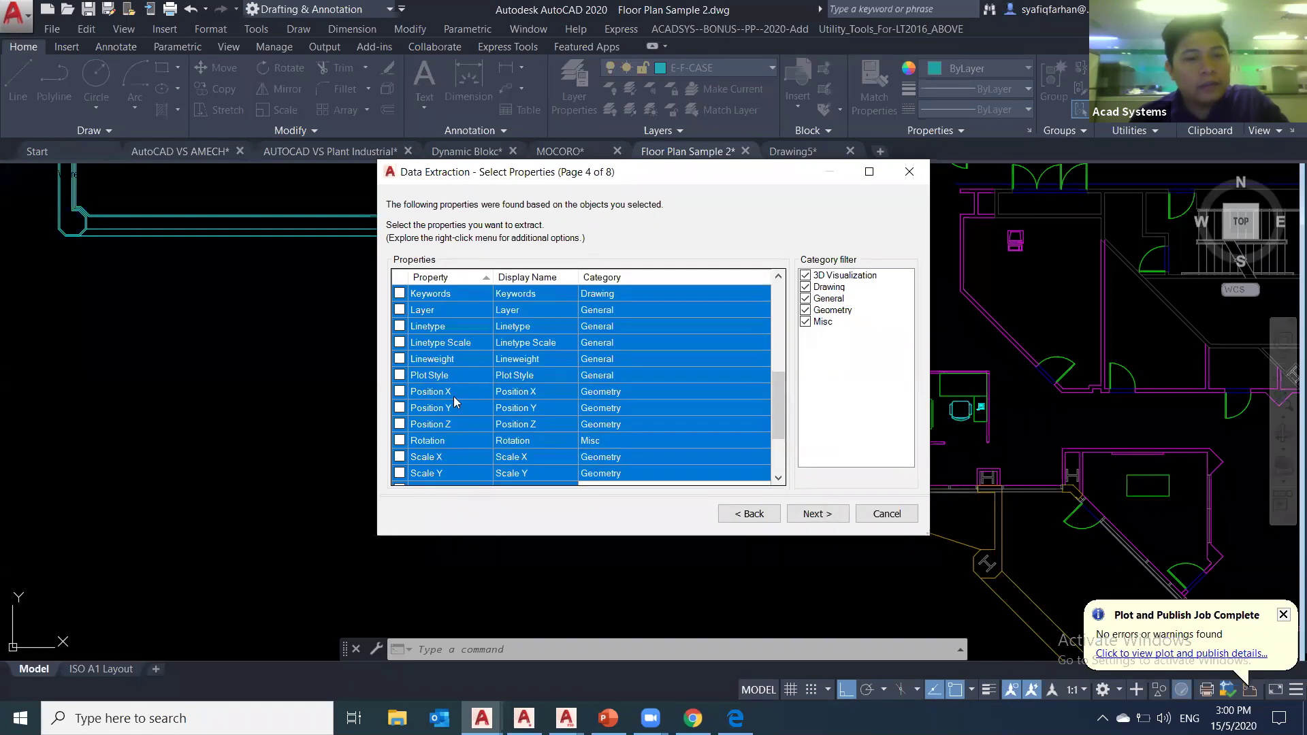
left_click(438, 397)
left_click(400, 392)
left_click(400, 407)
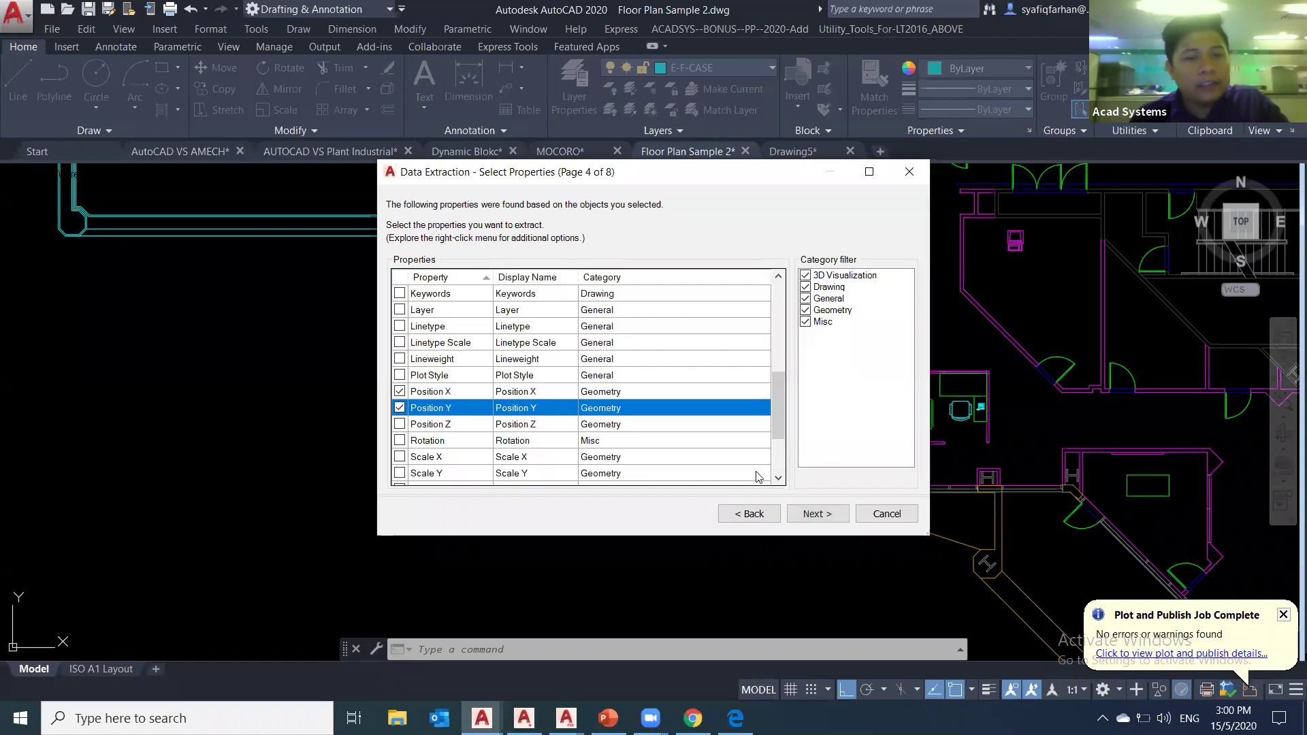
left_click(811, 519)
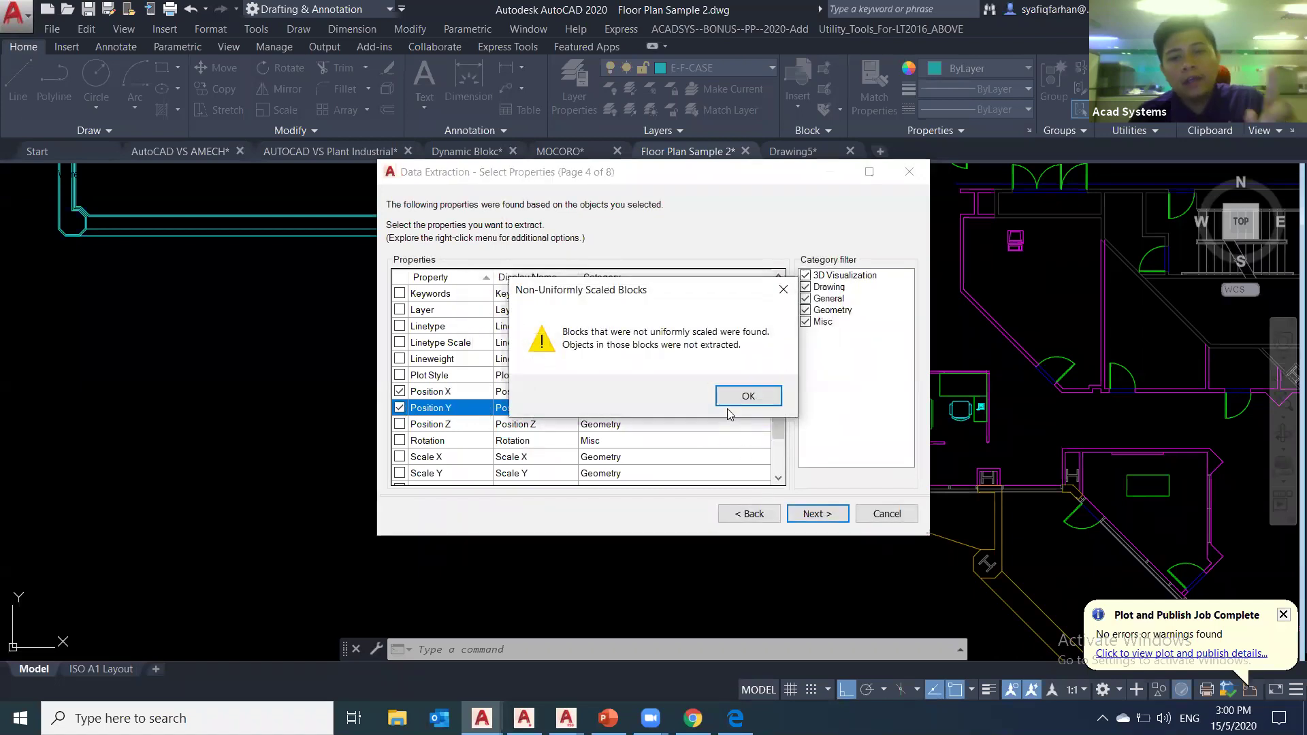
key("Return")
- Output the extraction as a table in the drawing with the Standard table style, and place it in the empty area beside the floor plan
left_click(817, 515)
left_click(439, 238)
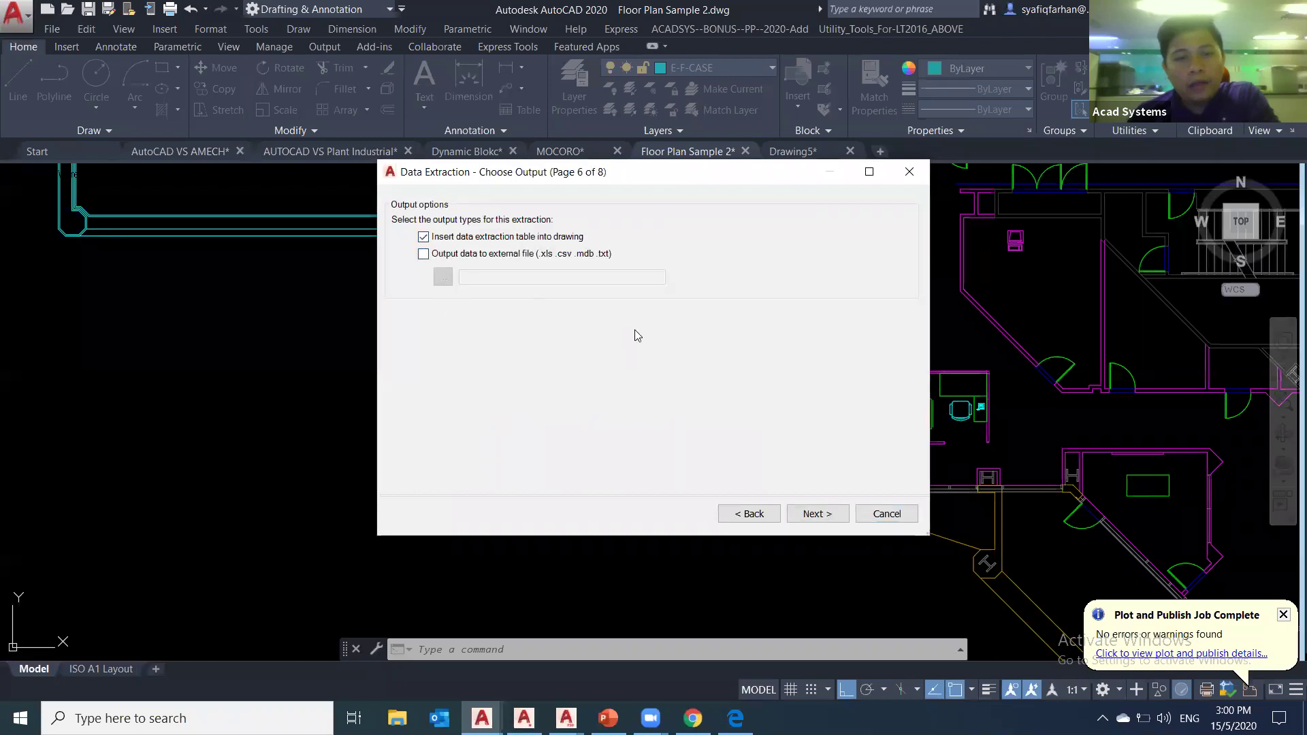
left_click(813, 517)
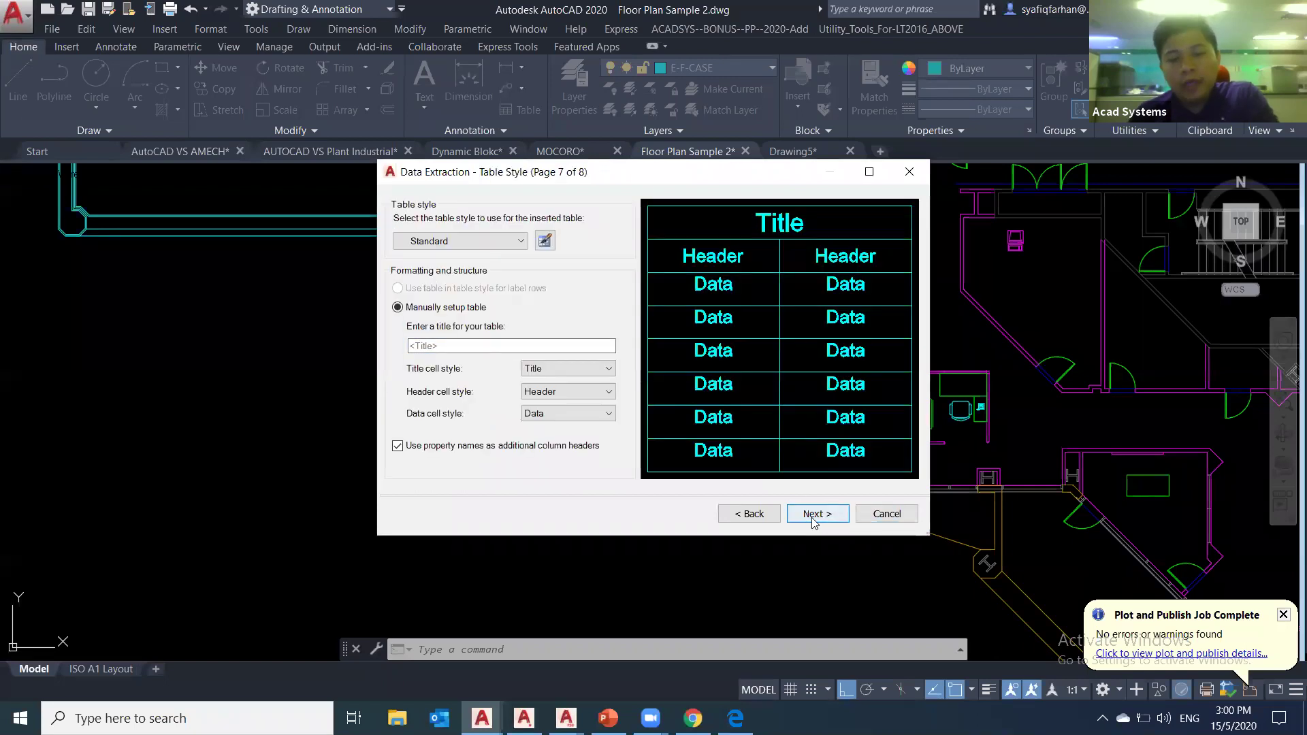
left_click(816, 516)
left_click(817, 515)
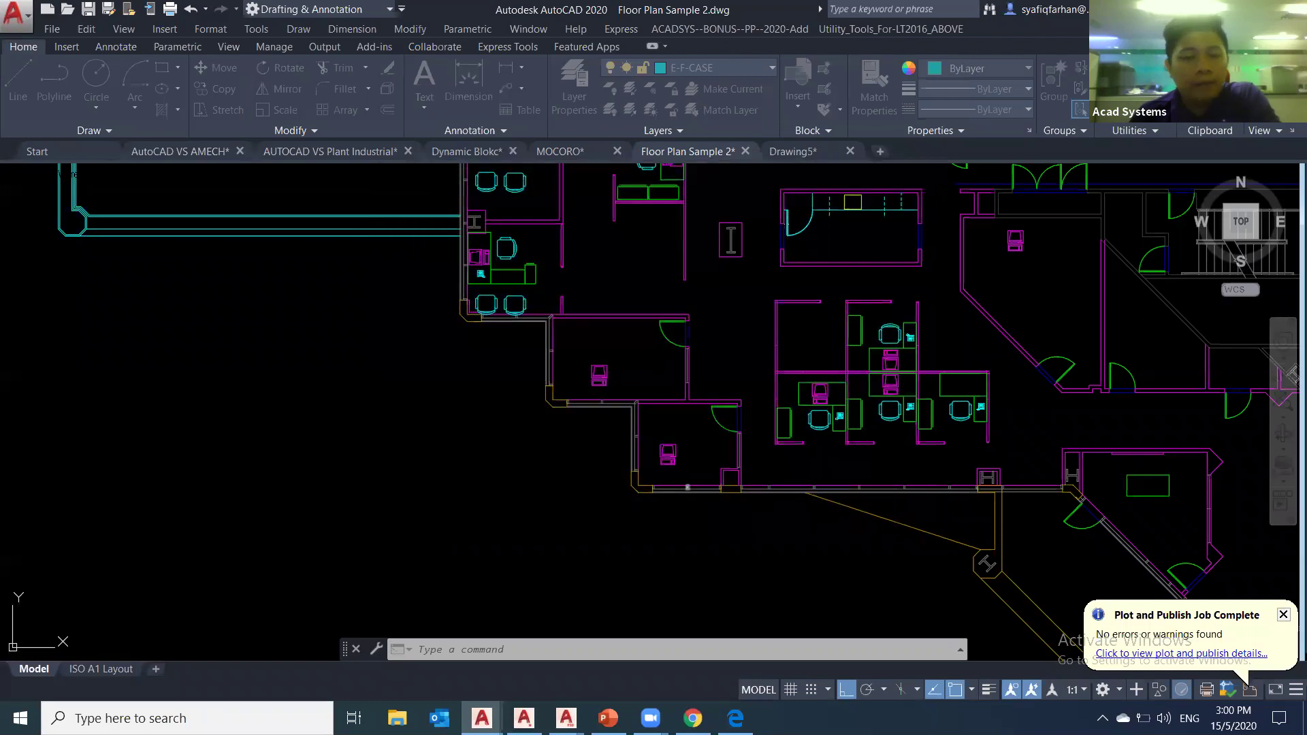
left_click(248, 451)
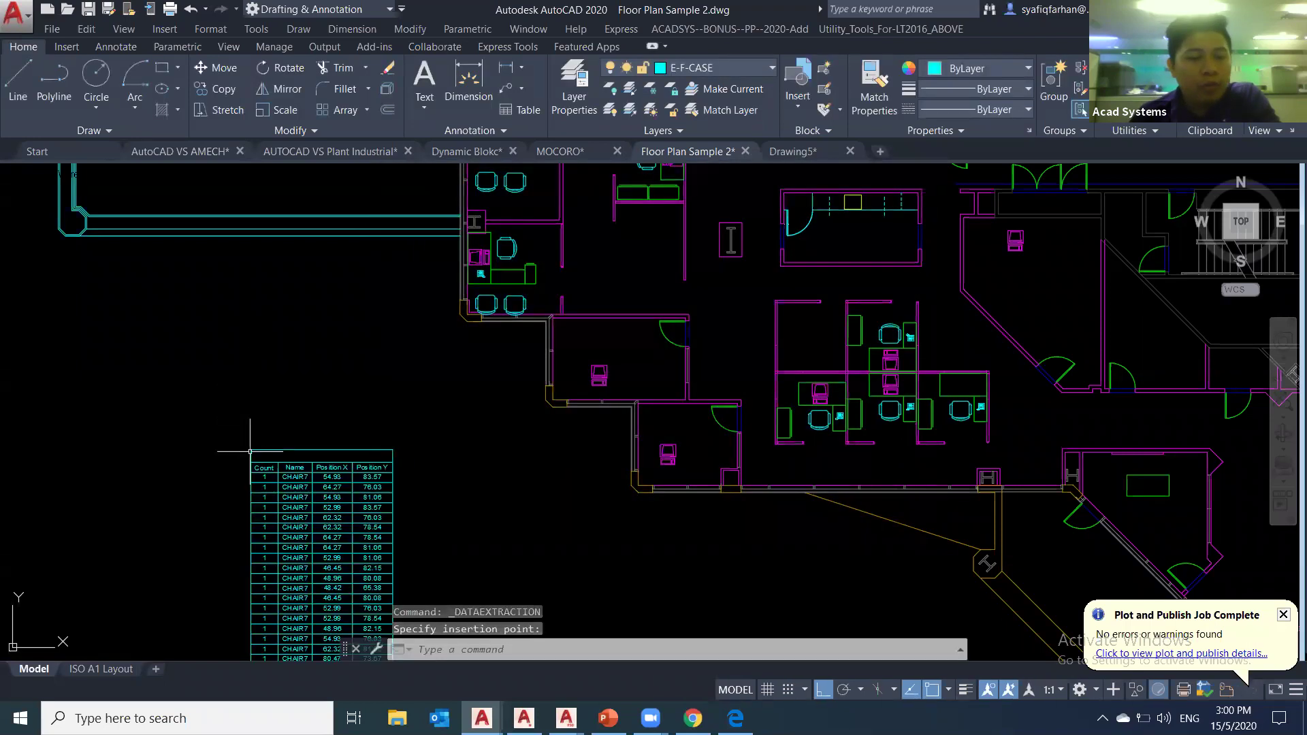
middle_click_drag(308, 507, 339, 430)
scroll(502, 432, "up", 4)
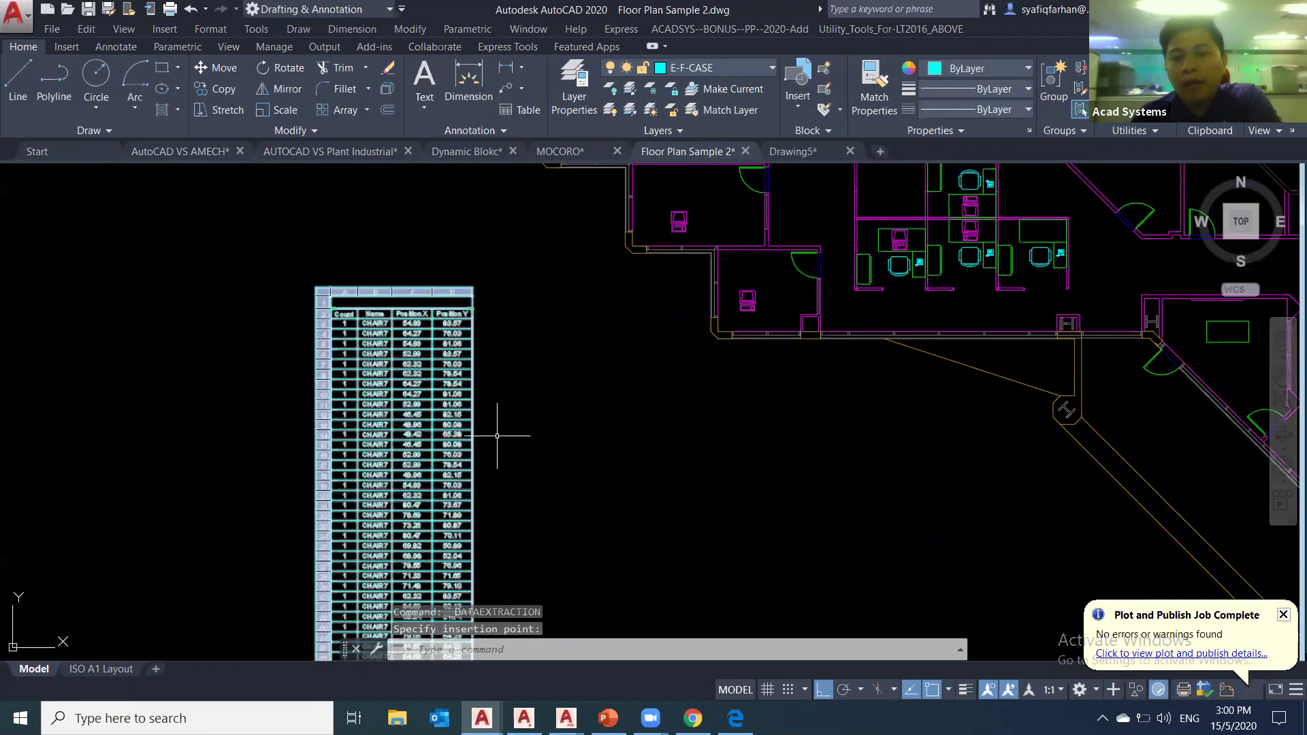
mouse_move(517, 438)
middle_mouse_down()
mouse_move(524, 462)
mouse_move(607, 510)
mouse_move(636, 549)
middle_mouse_up()
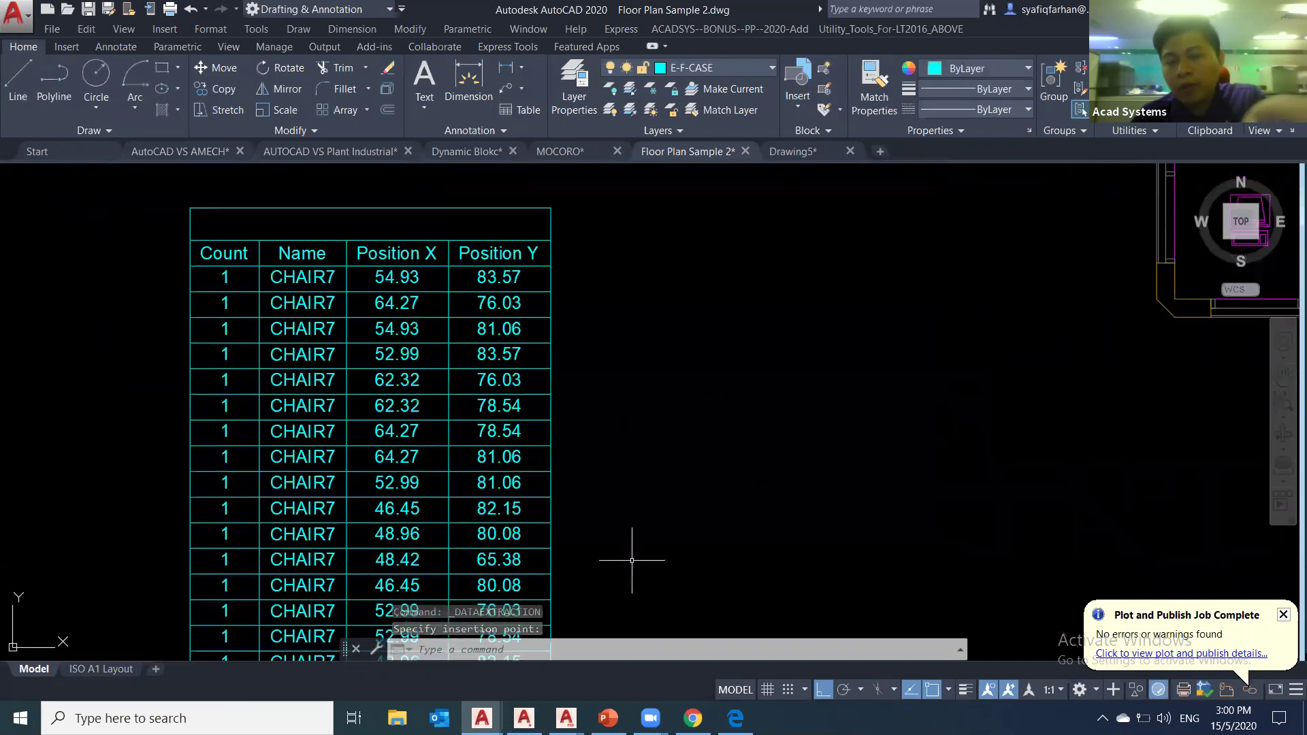
middle_click_drag(543, 472, 544, 493)
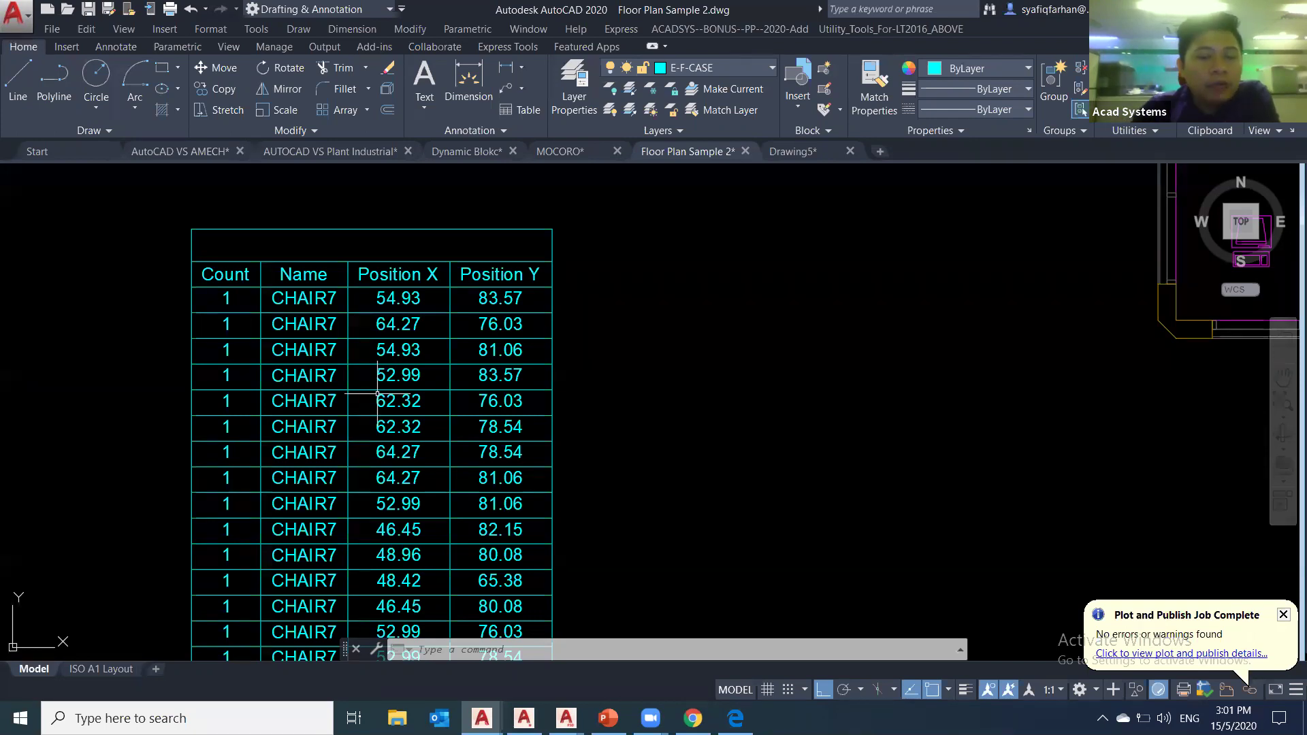
- Switch to the PowerPoint presentation and show slide 3 about AutoCAD including specialized toolsets
left_click(608, 718)
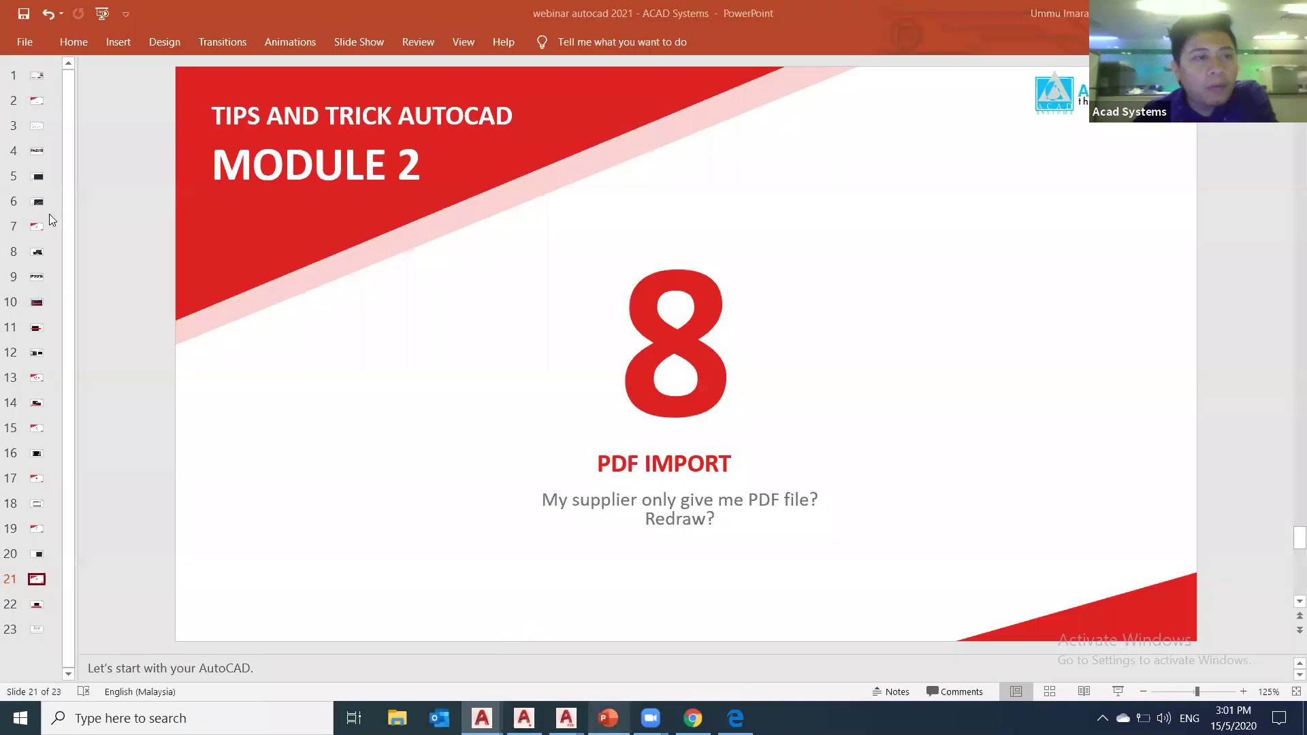
left_click(36, 101)
left_click(37, 126)
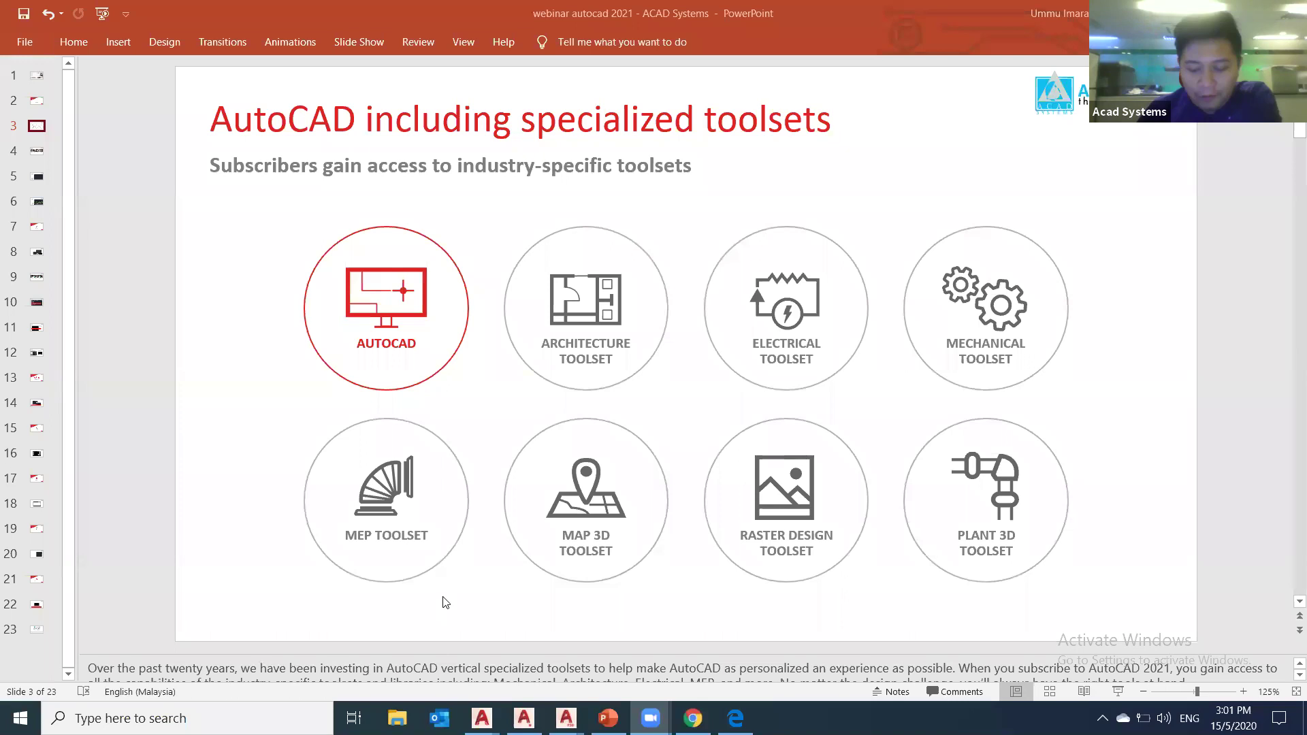
- Return to the Floor Plan Sample 2 drawing in AutoCAD and examine the room dimensions with the quick mode of MEASUREGEOM
mouse_move(478, 692)
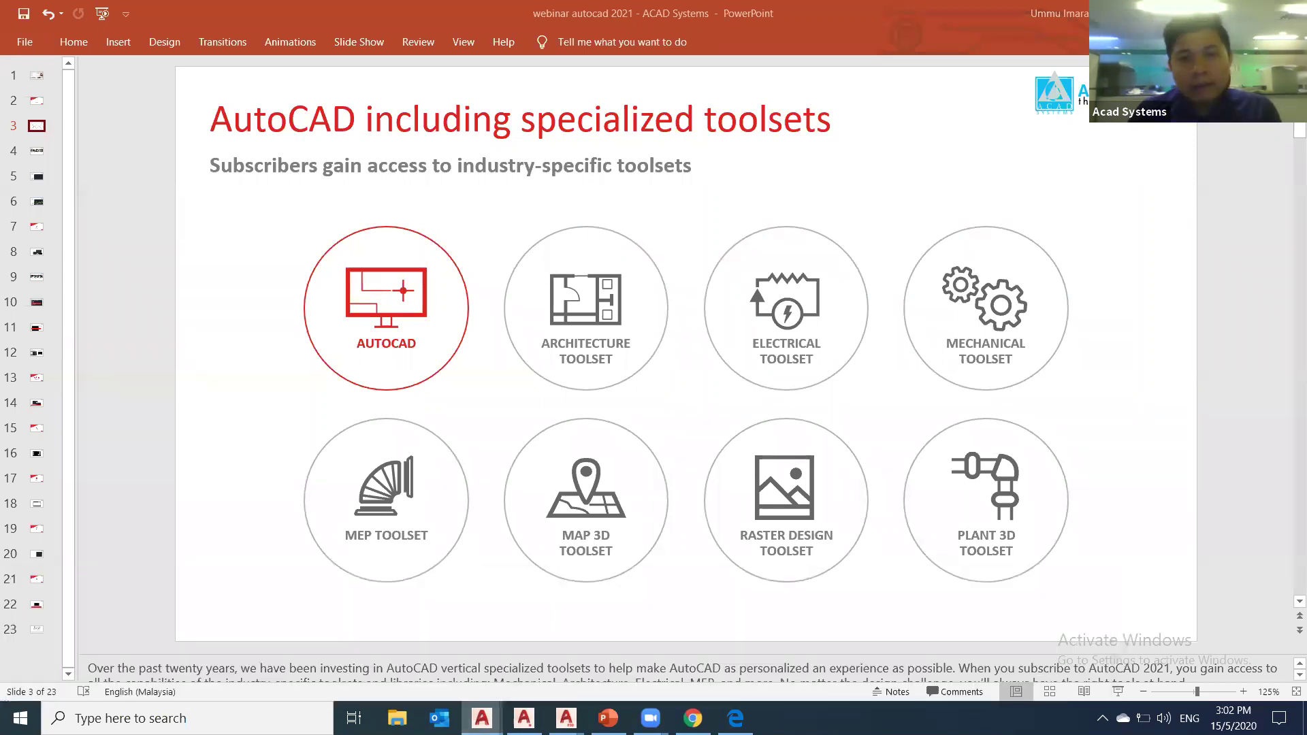
key("alt+Tab")
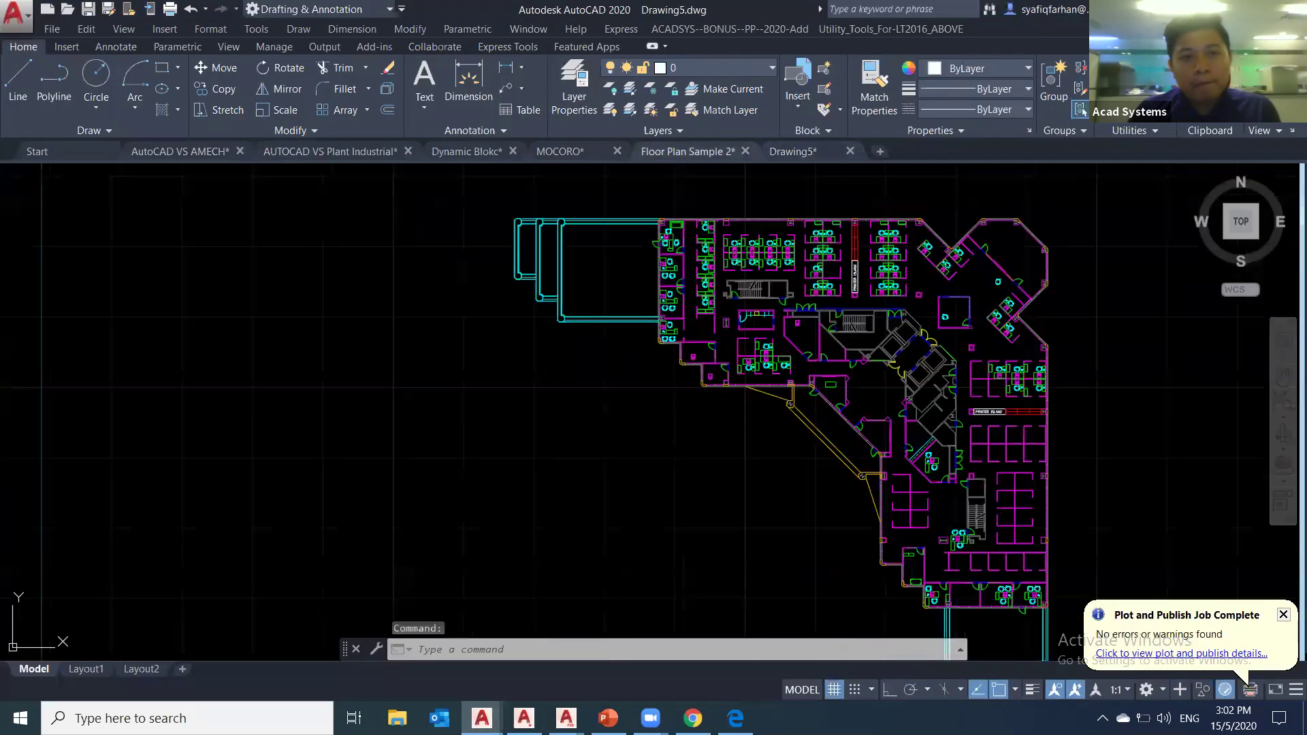
left_click(686, 152)
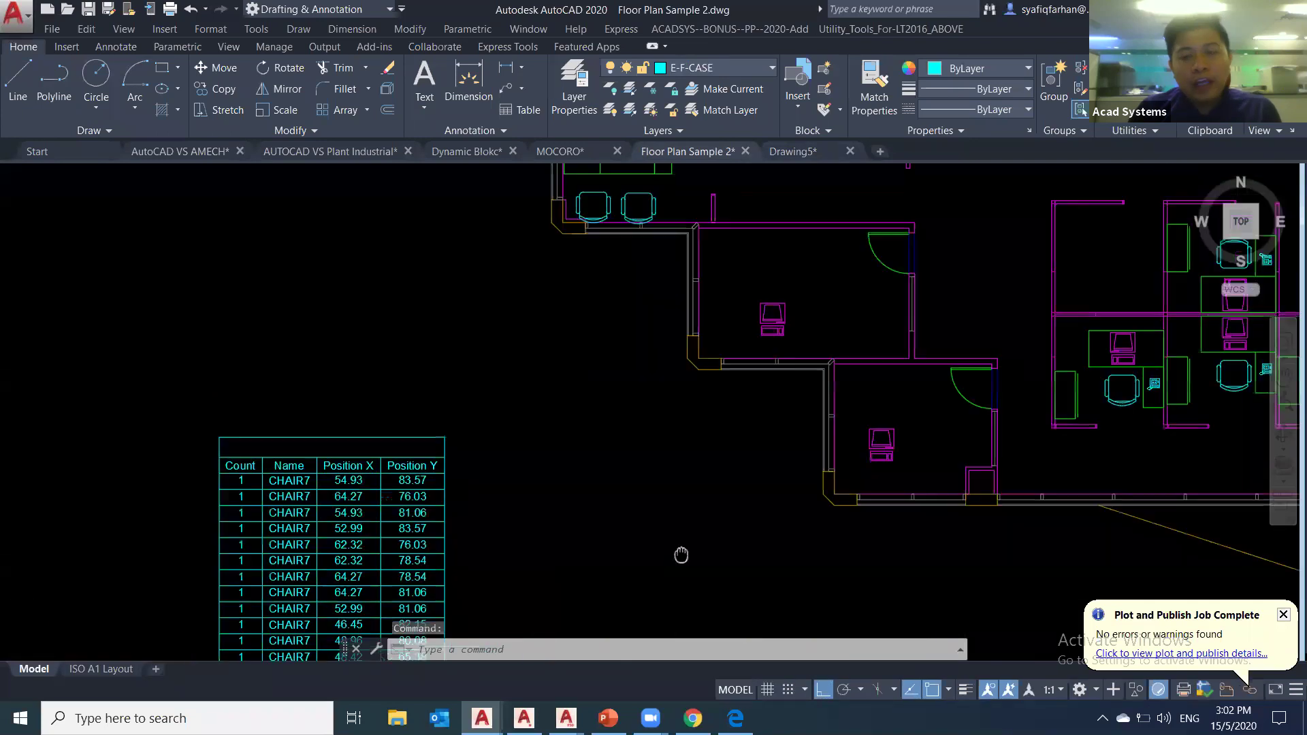
middle_click_drag(681, 555, 330, 643)
middle_click_drag(672, 422, 766, 490)
type("MEA")
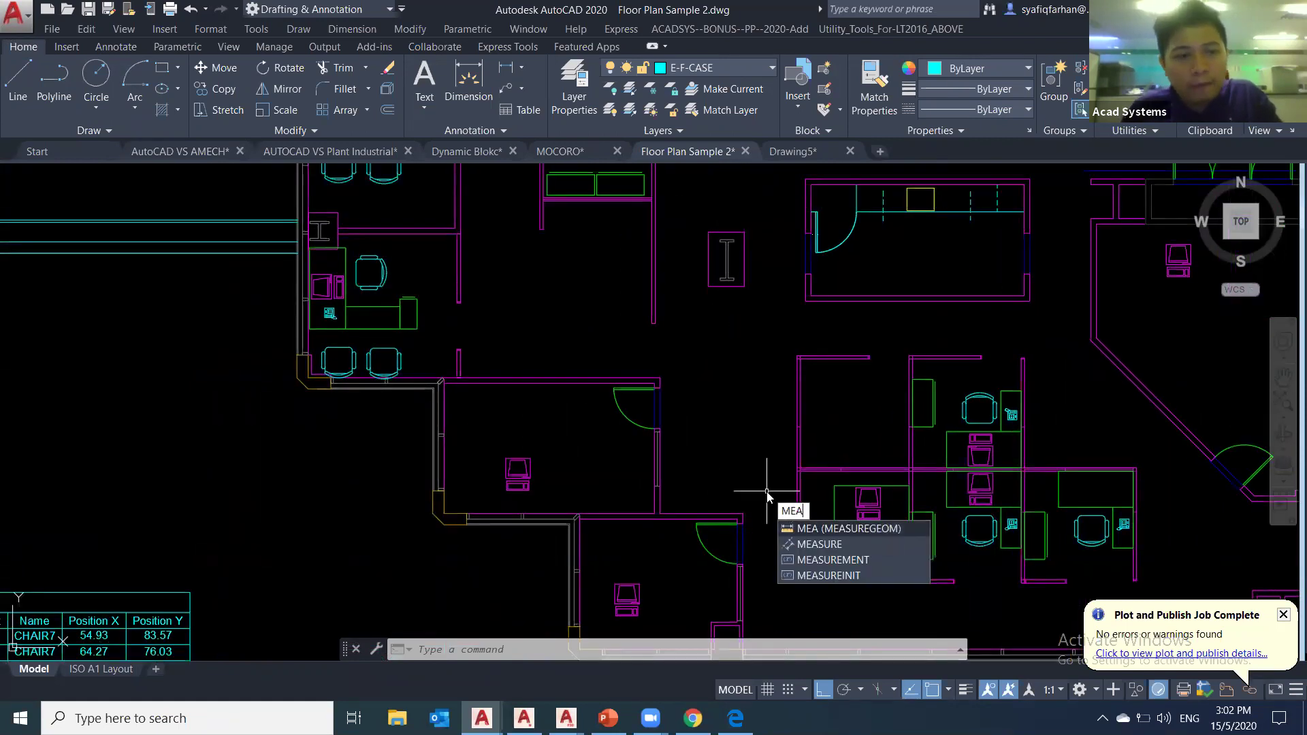
key("Return")
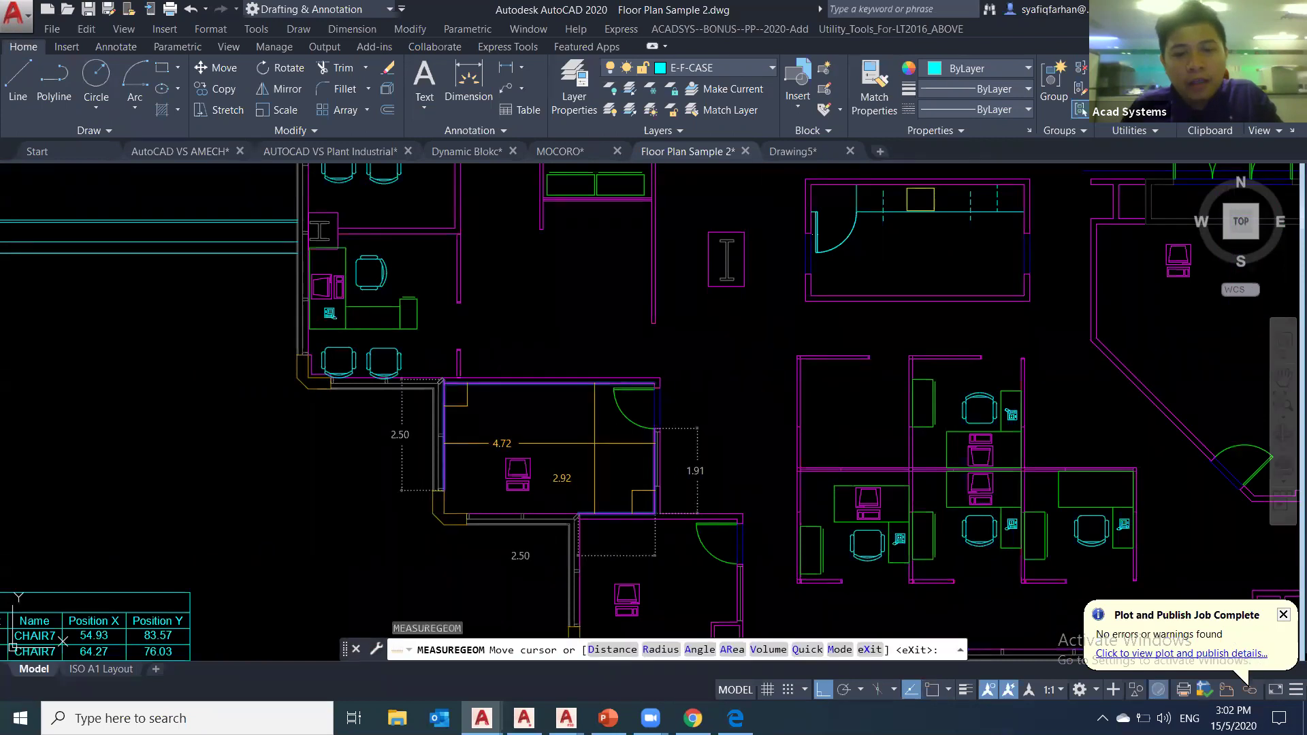
mouse_move(573, 417)
middle_mouse_down()
mouse_move(699, 551)
mouse_move(576, 589)
middle_mouse_up()
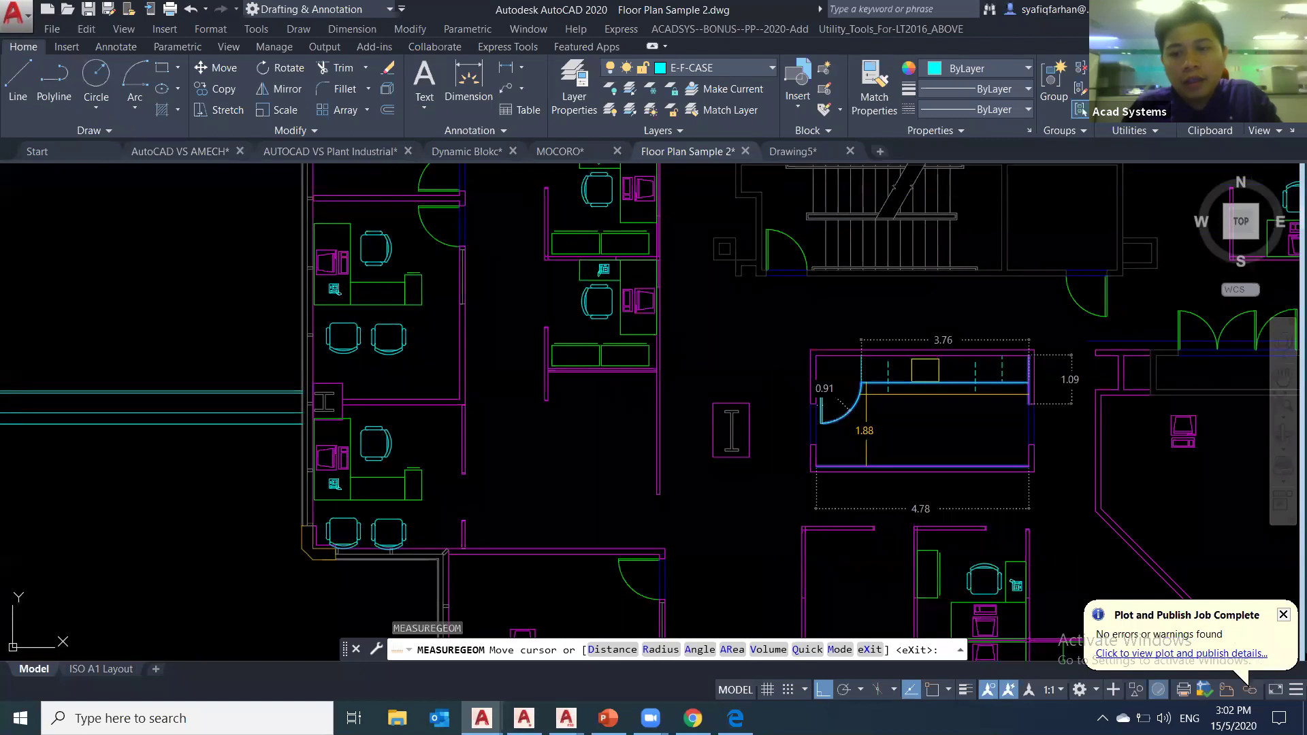
middle_click_drag(1224, 483, 826, 422)
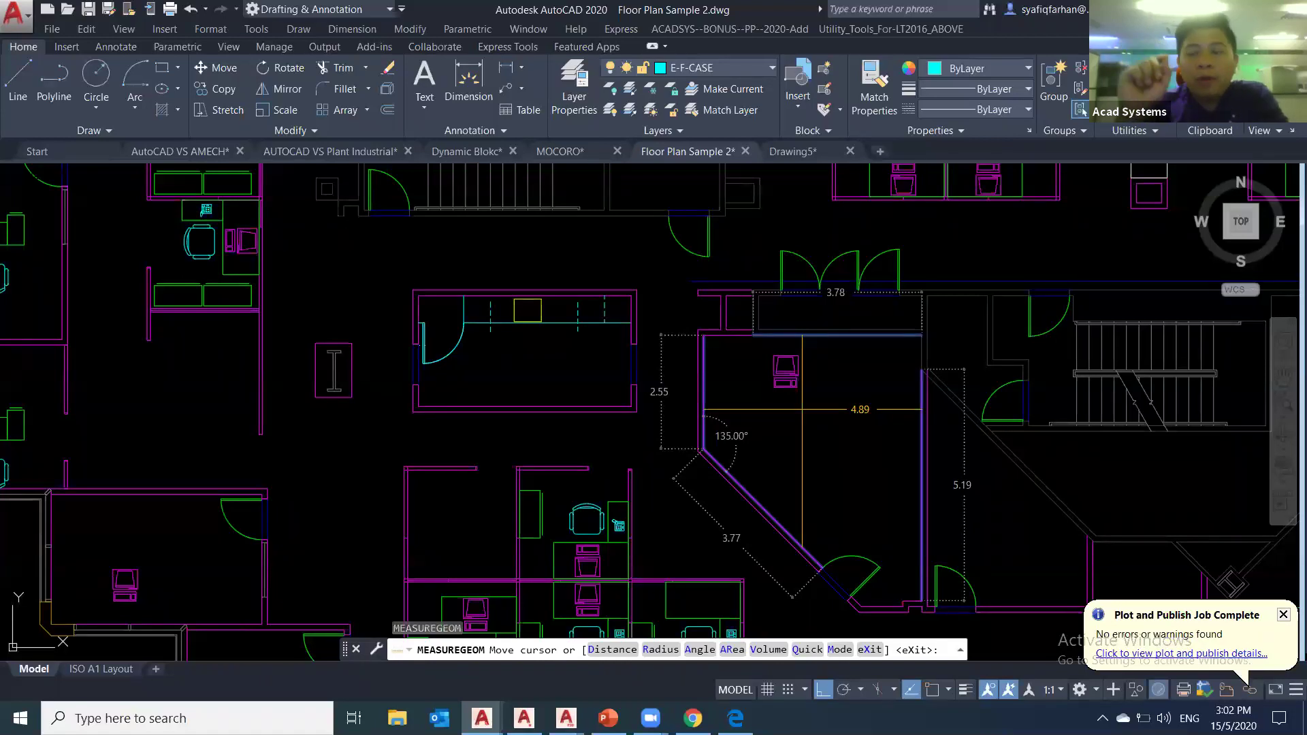
key("Escape")
key("Escape")
key("Escape")
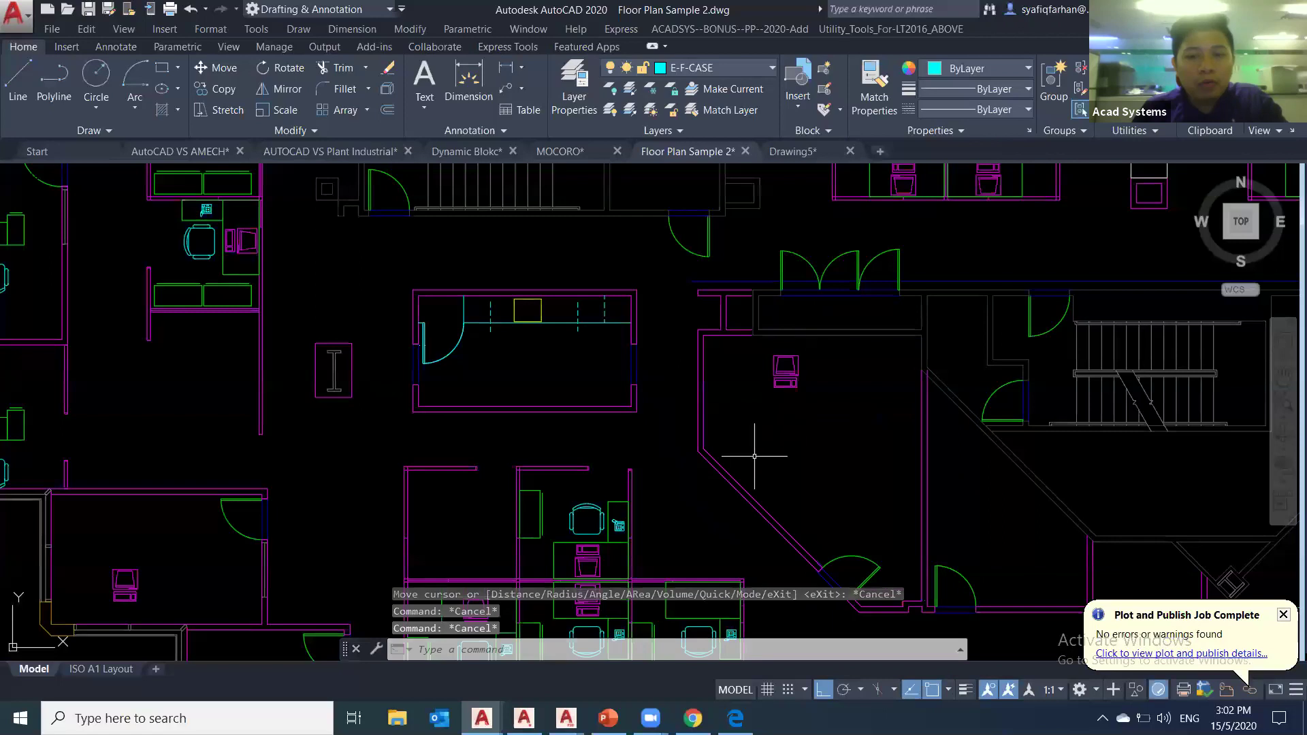
- Measure the distance between the two upper inner corners of the room with the slanted wall, using MEASUREGEOM's Distance option
middle_click_drag(741, 511, 617, 478)
type("MEA")
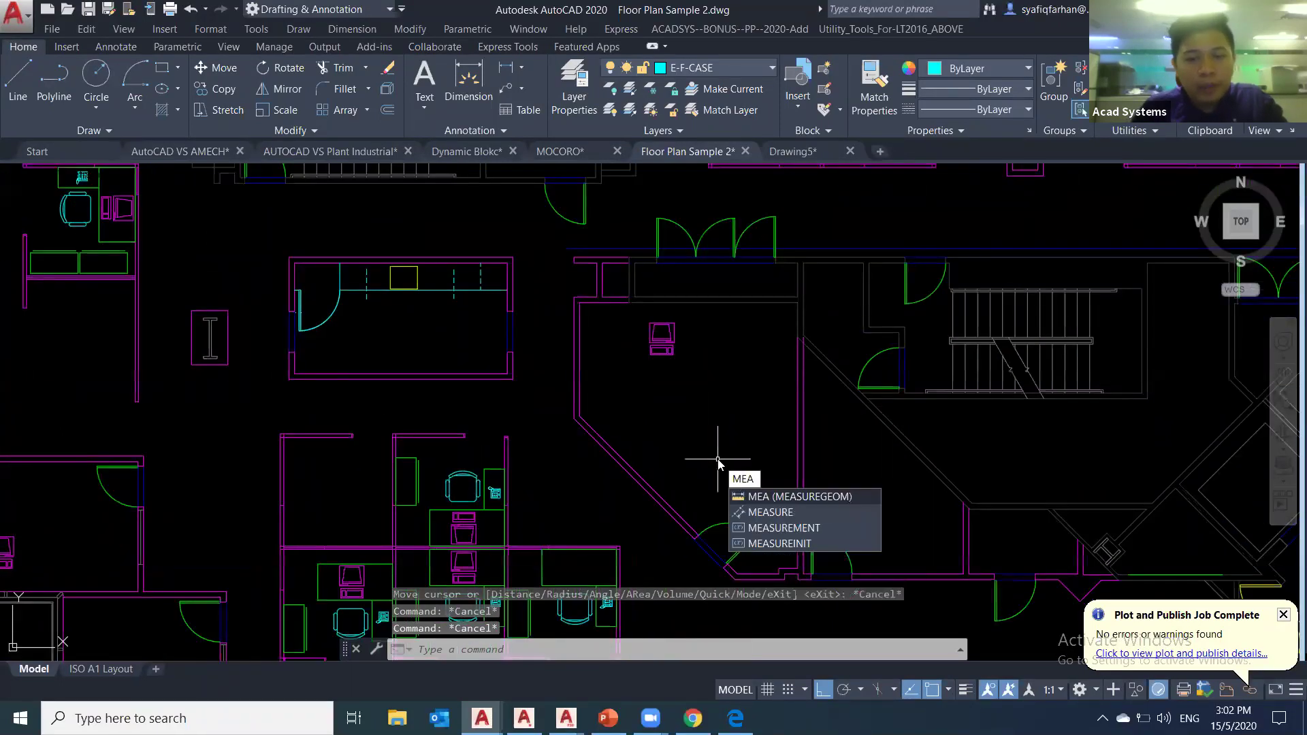
key("Return")
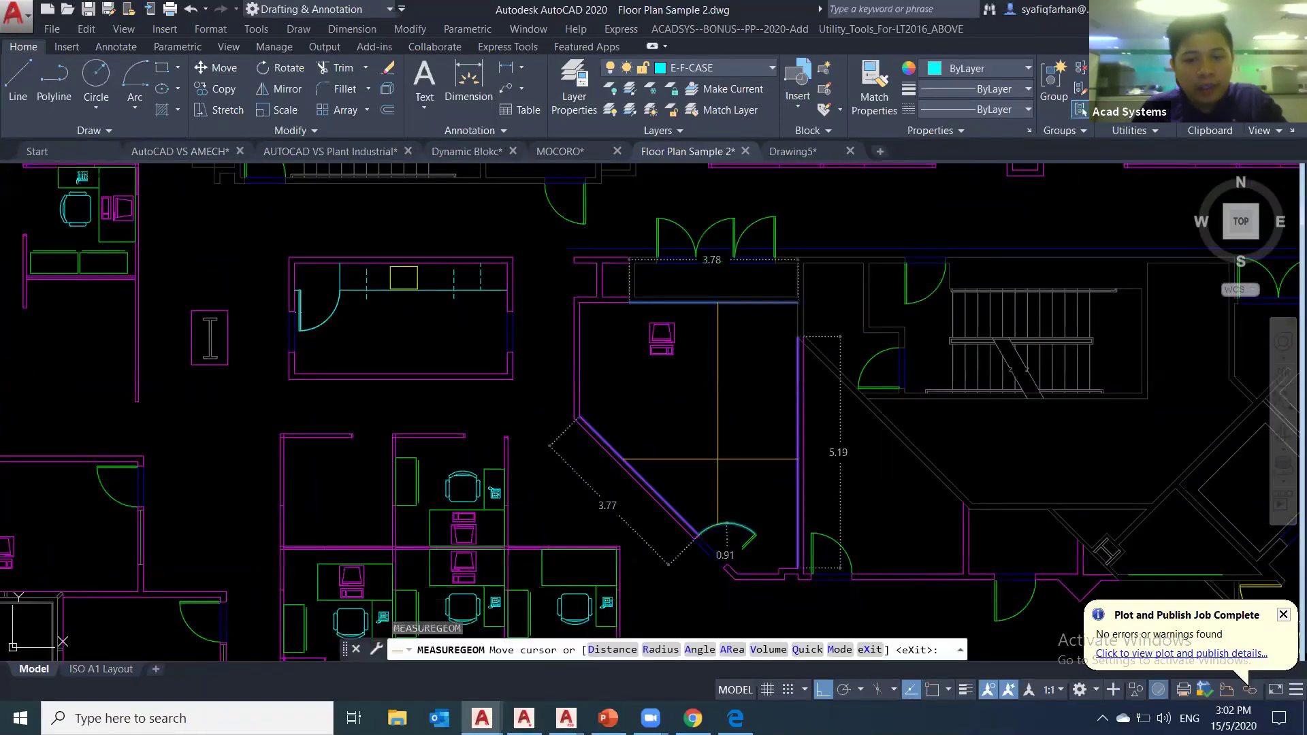
left_click(613, 650)
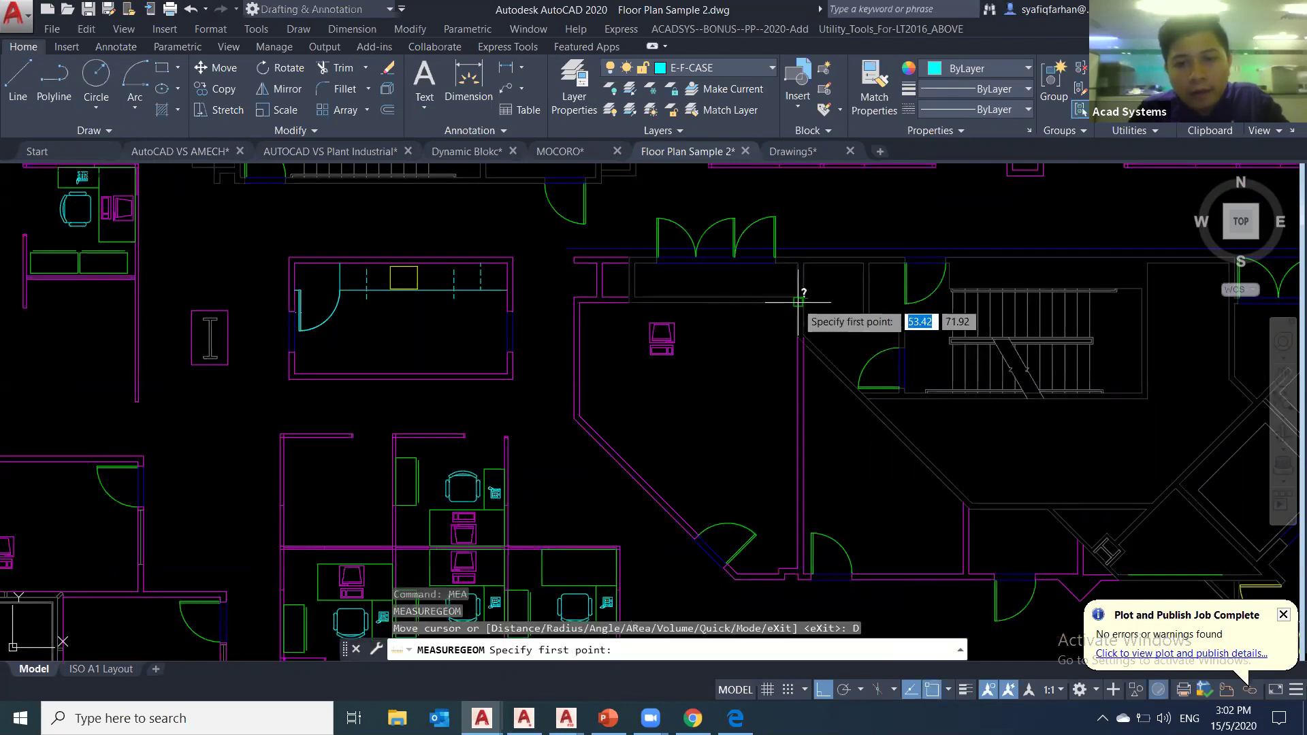
left_click(798, 302)
left_click(580, 303)
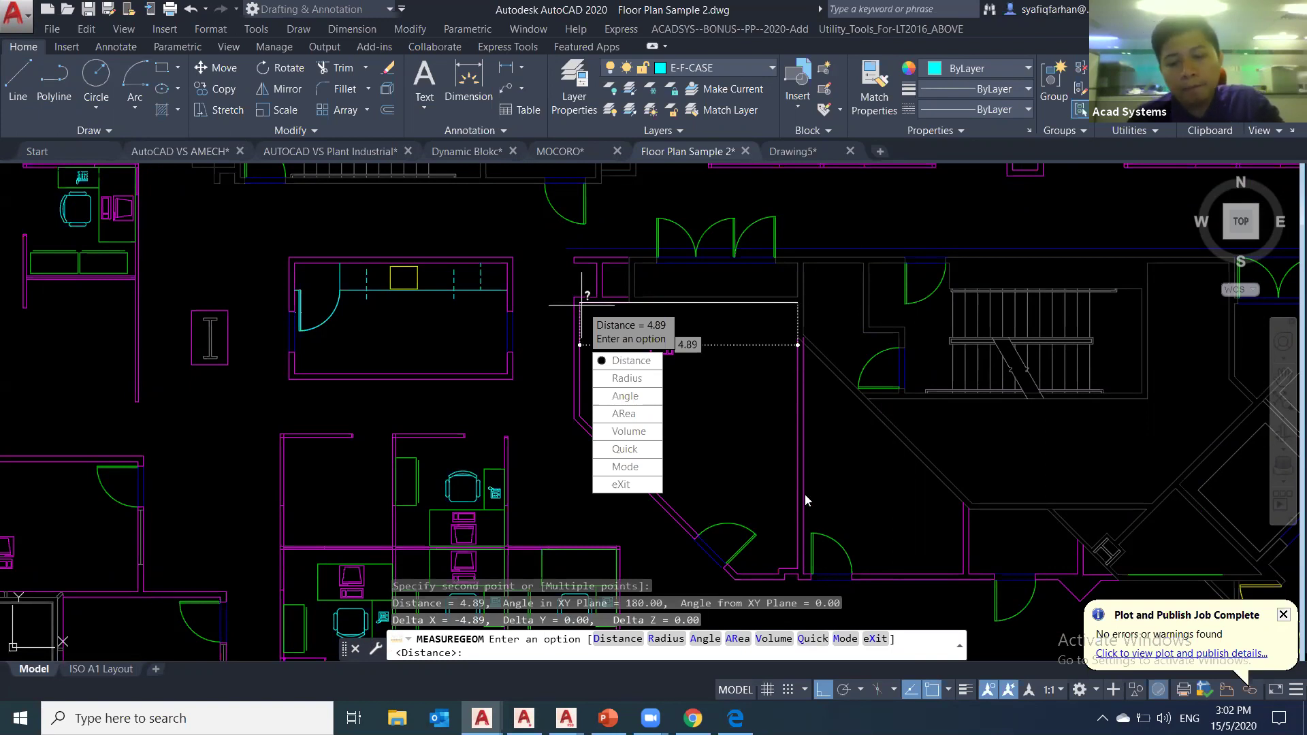
left_click(845, 639)
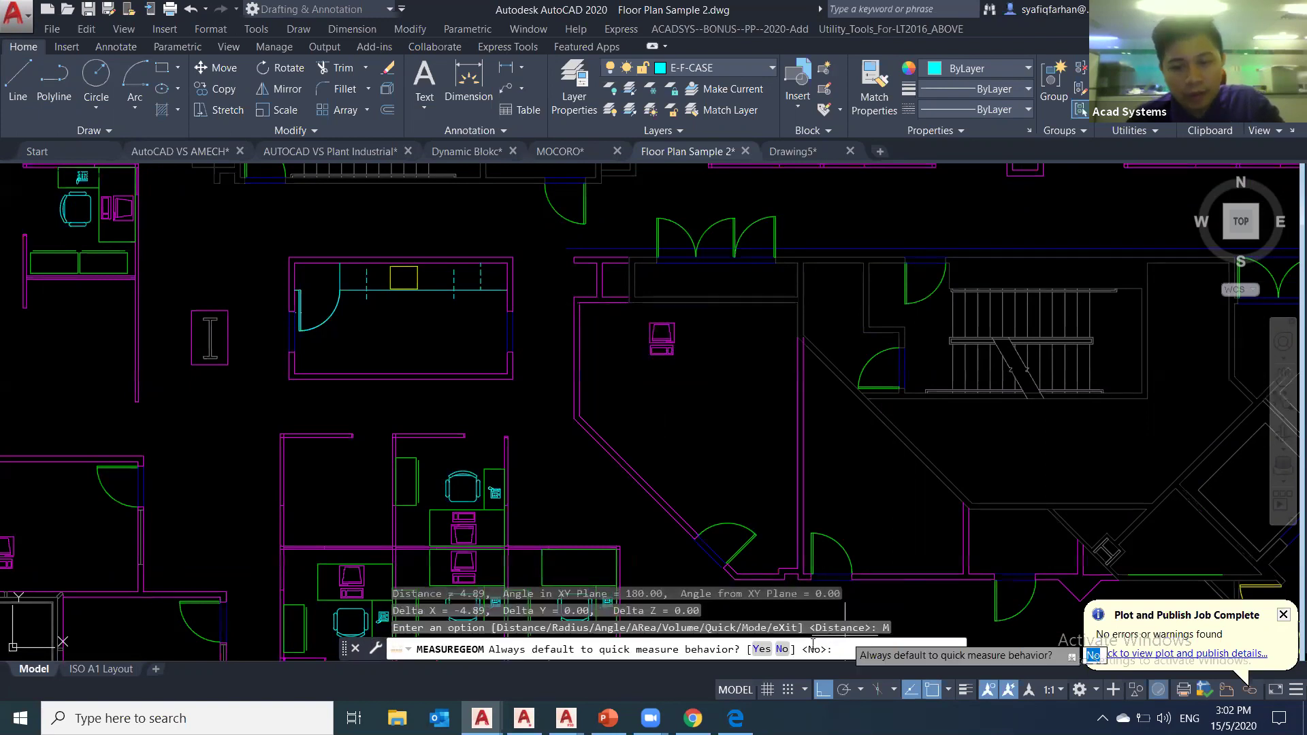
key("Escape")
key("Escape")
key("Escape")
key("Escape")
key("Escape")
- Set the MEASUREGEOM mode to always default to quick measure behavior
type("MEA")
key("Return")
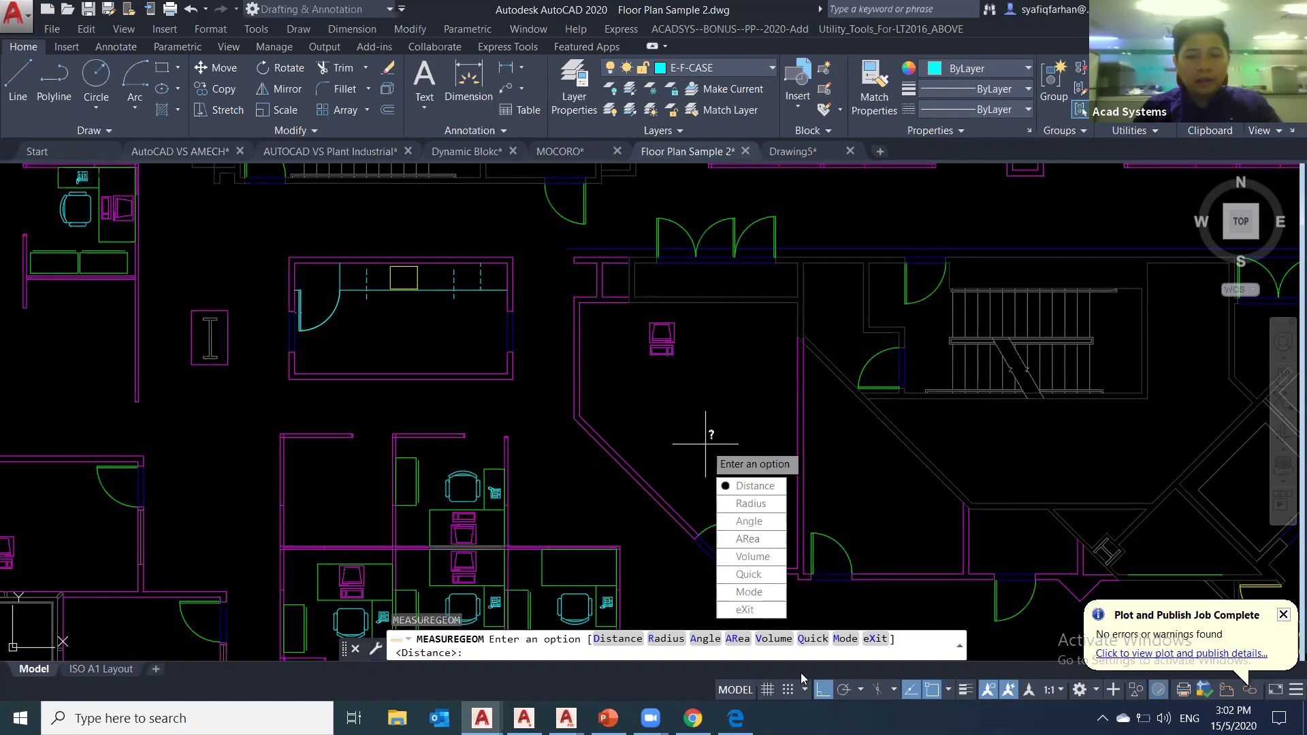
left_click(842, 638)
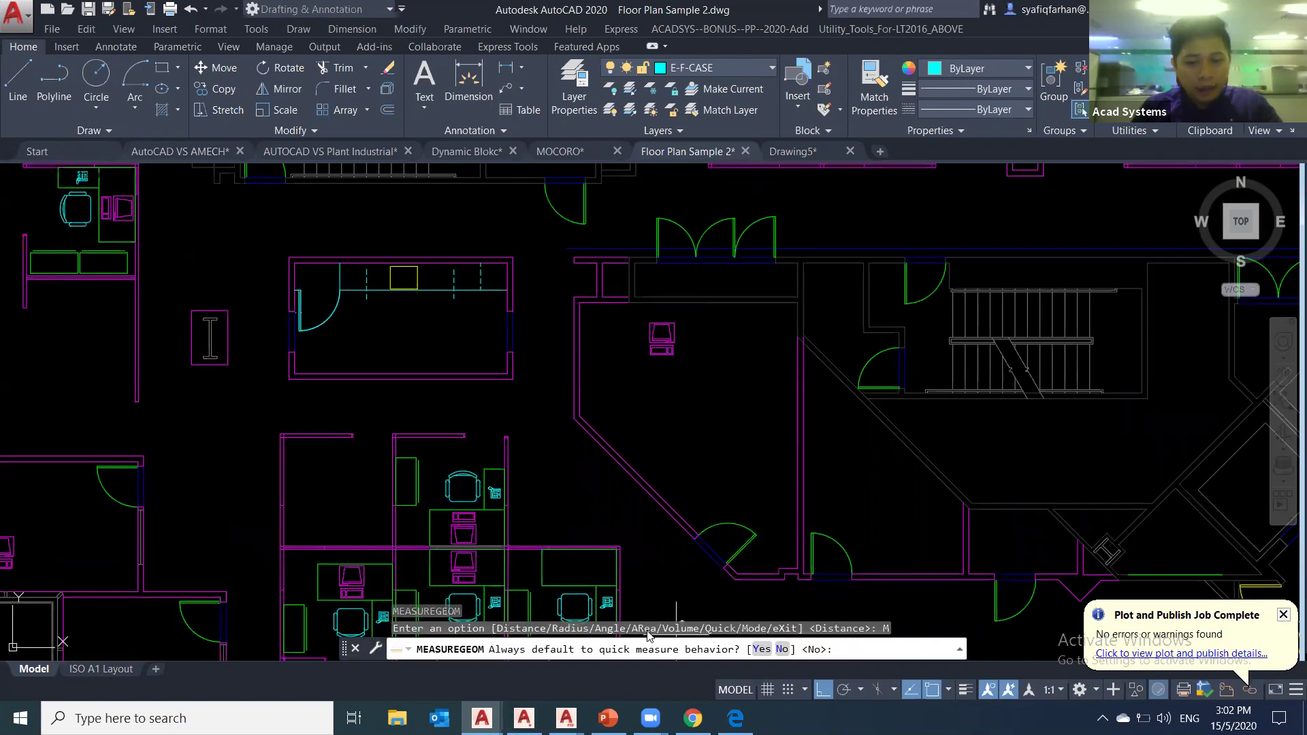
left_click(761, 649)
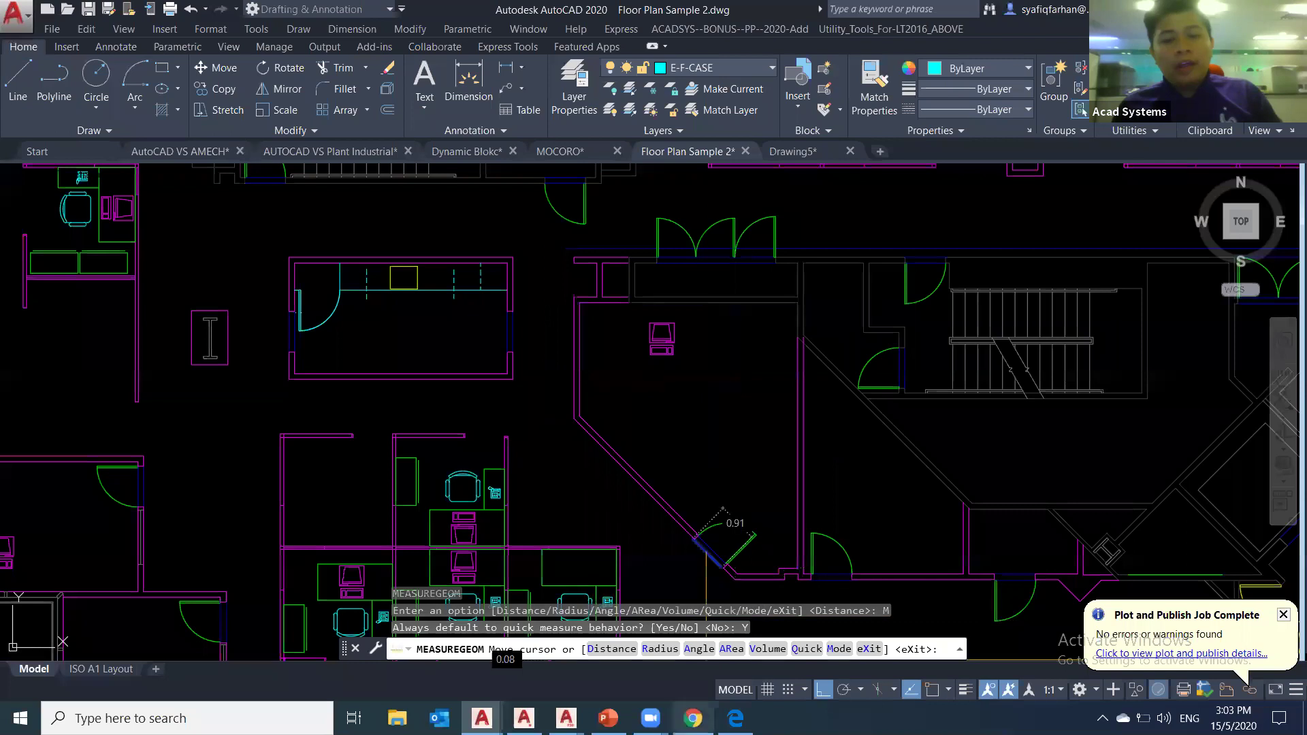
- Switch to Chrome, show the Acad Systems Helpdesk page, and review the online training course page's 2020 schedule and syllabus list
left_click(693, 718)
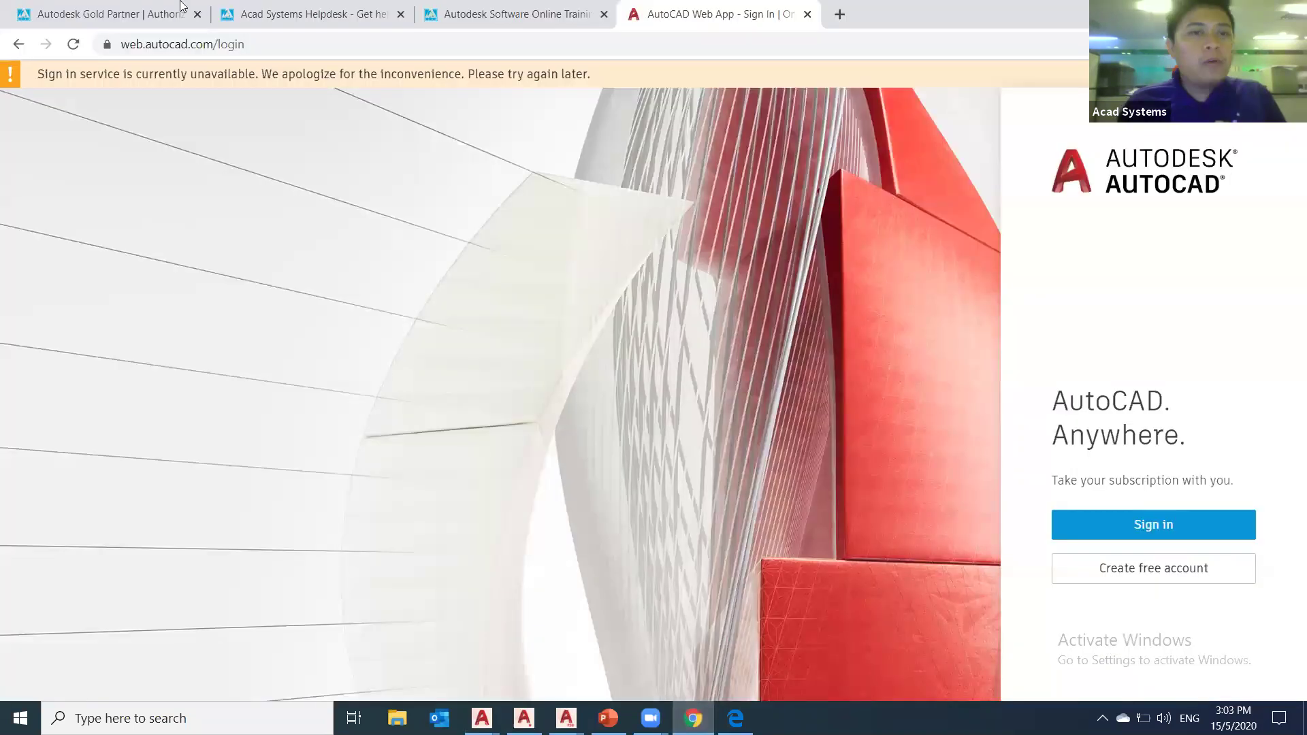
left_click(272, 14)
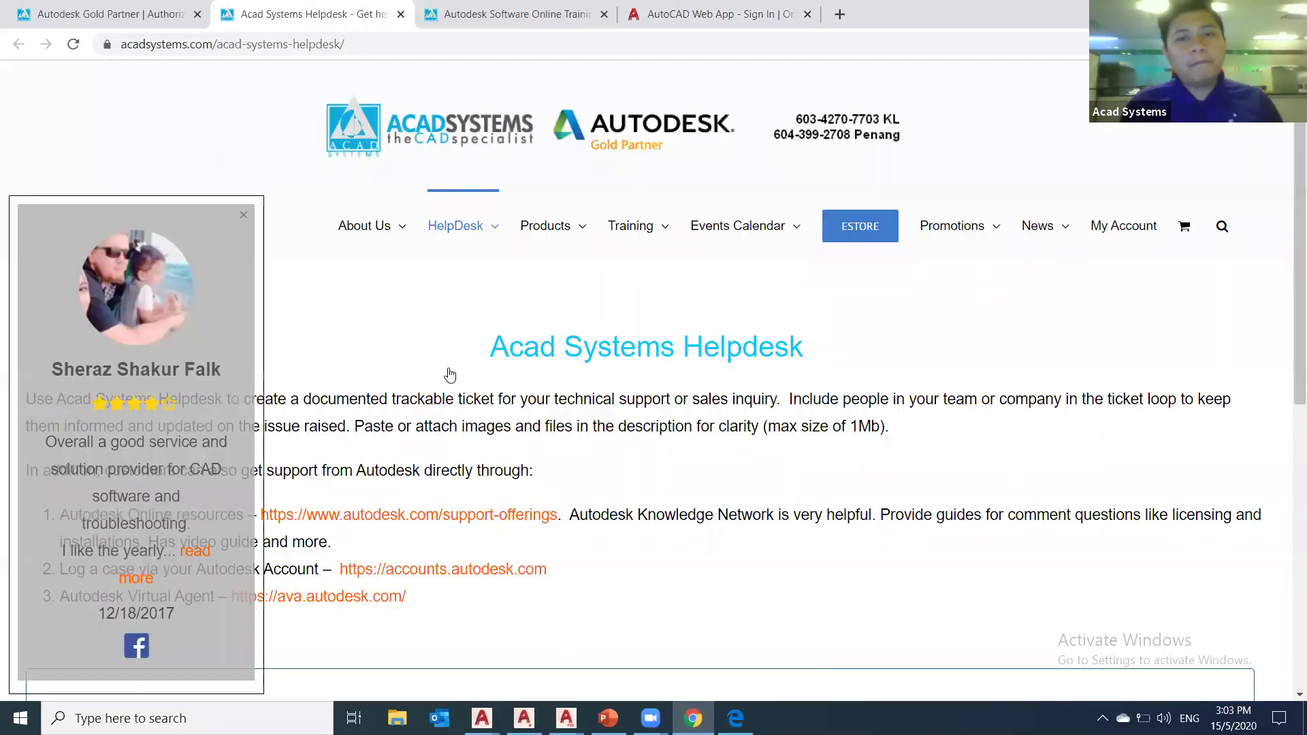
left_click(518, 14)
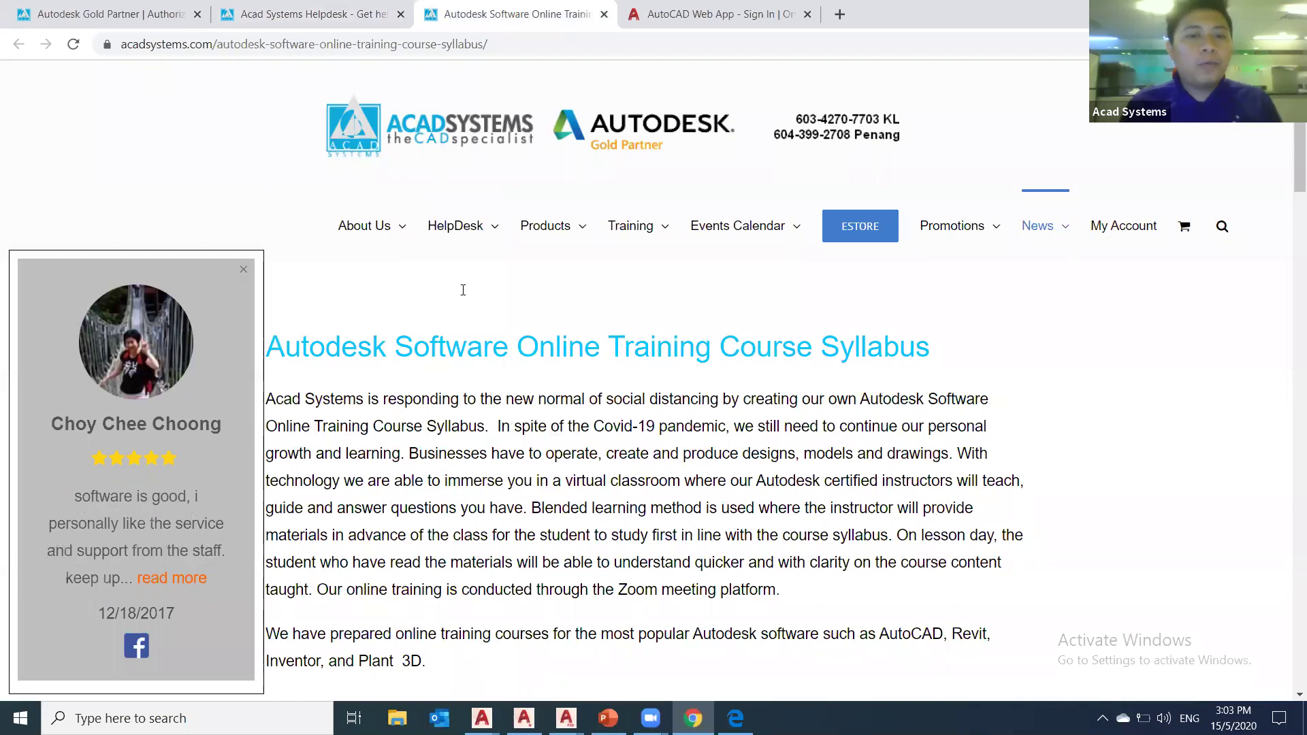
scroll(555, 545, "down", 6)
scroll(558, 550, "down", 3)
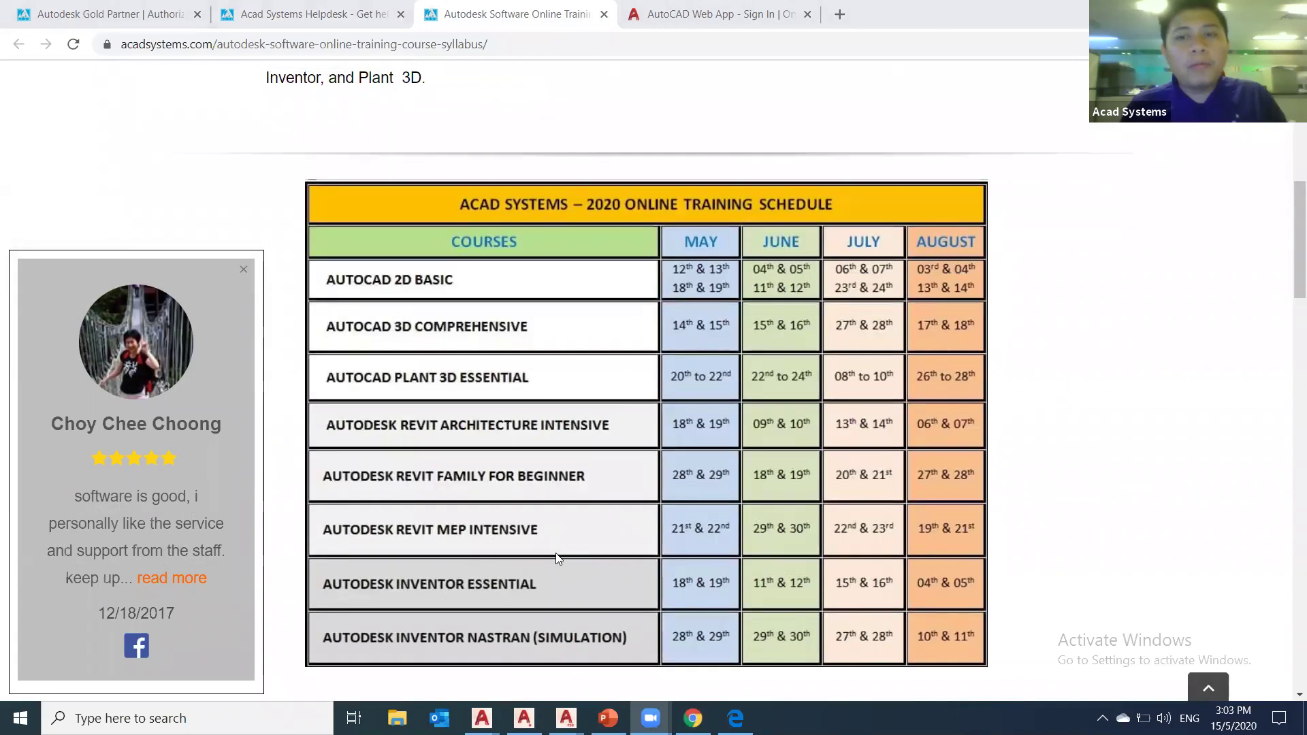
scroll(1039, 242, "up", 9)
mouse_move(1050, 288)
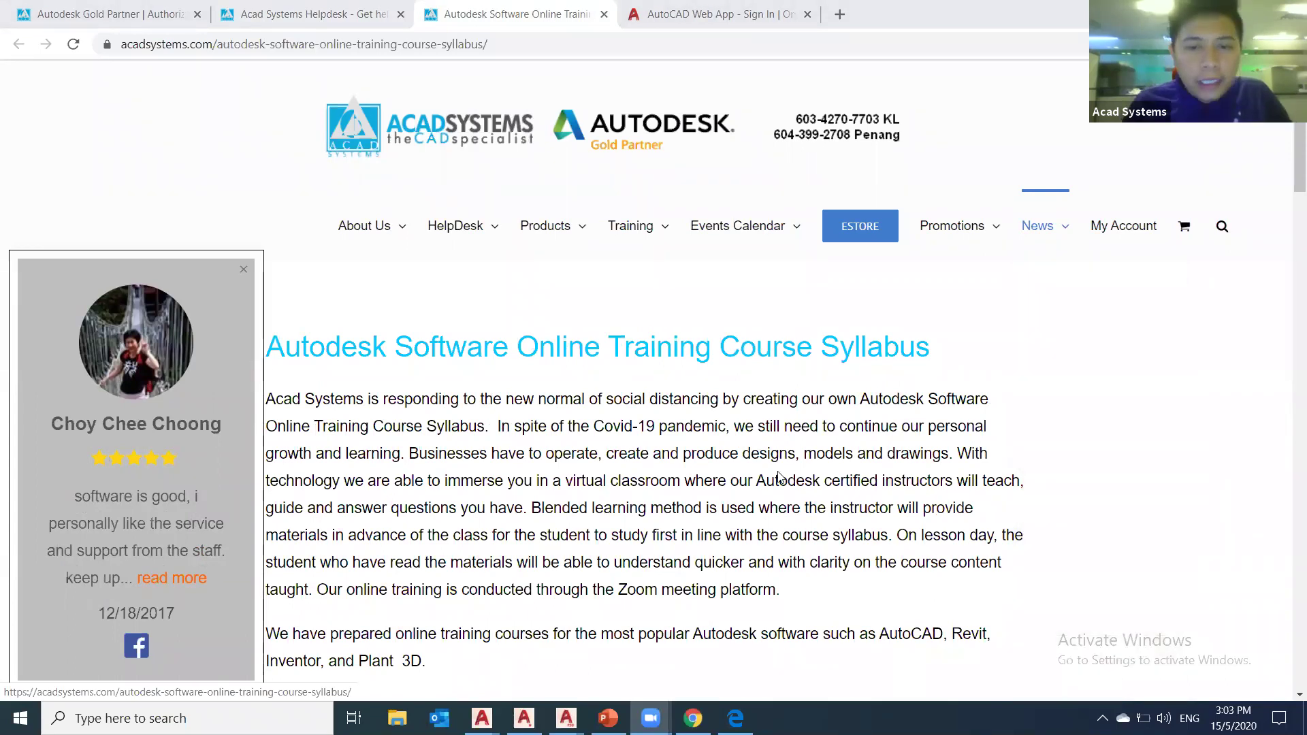
scroll(780, 477, "down", 13)
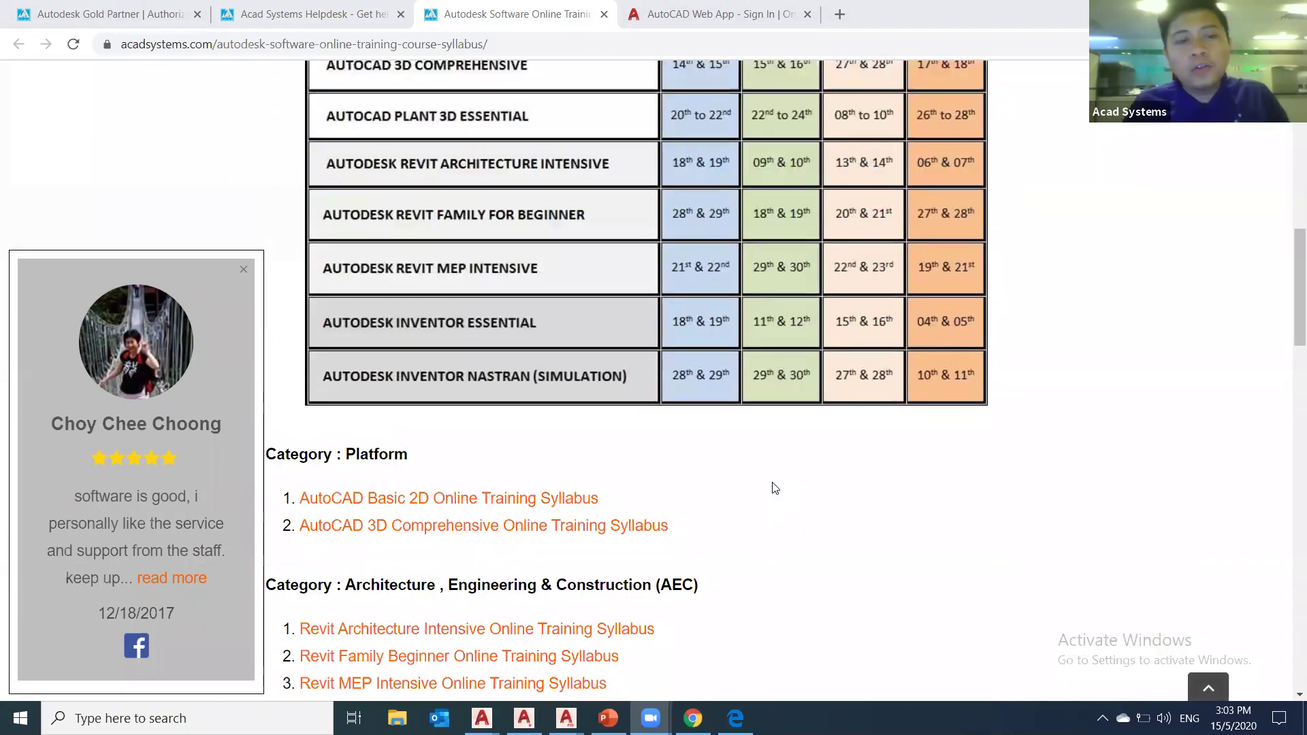
scroll(775, 488, "down", 1)
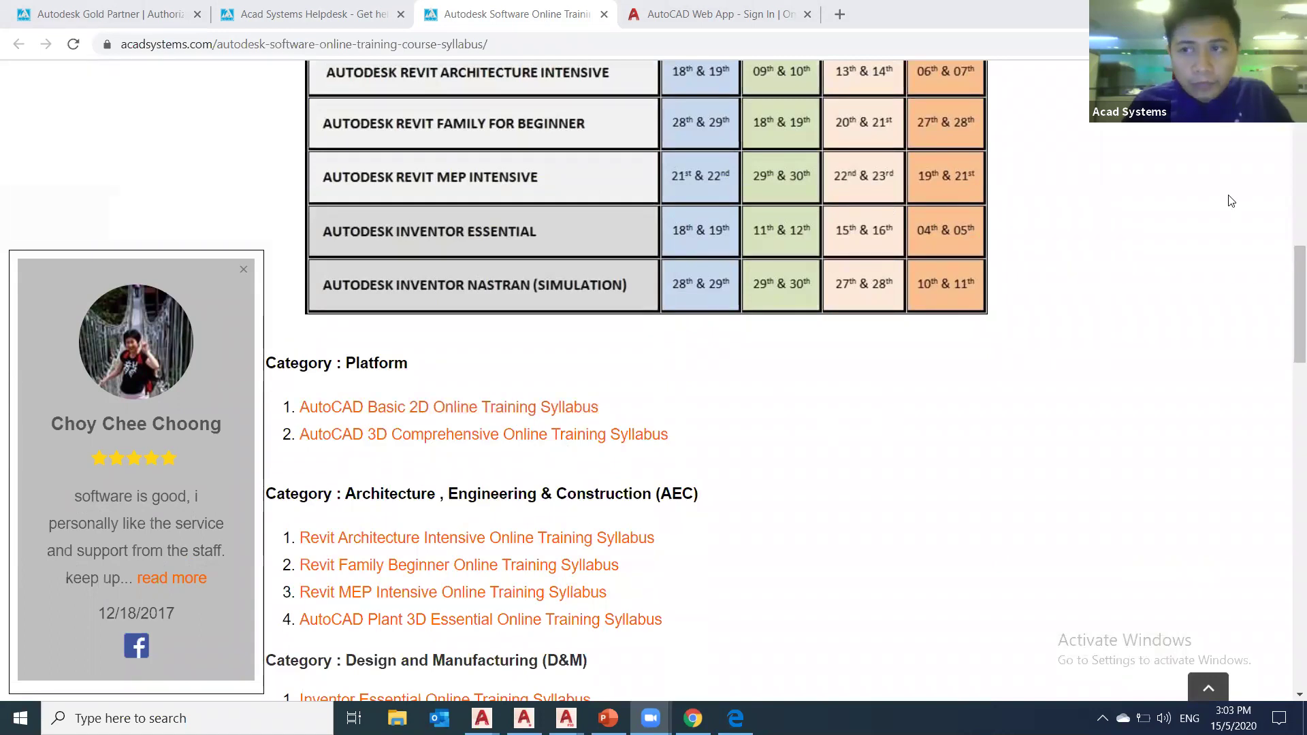
- Review the 2020 online training schedule again and return to the introduction of the course syllabus page, highlighting the Zoom meeting platform text
scroll(712, 241, "up", 3)
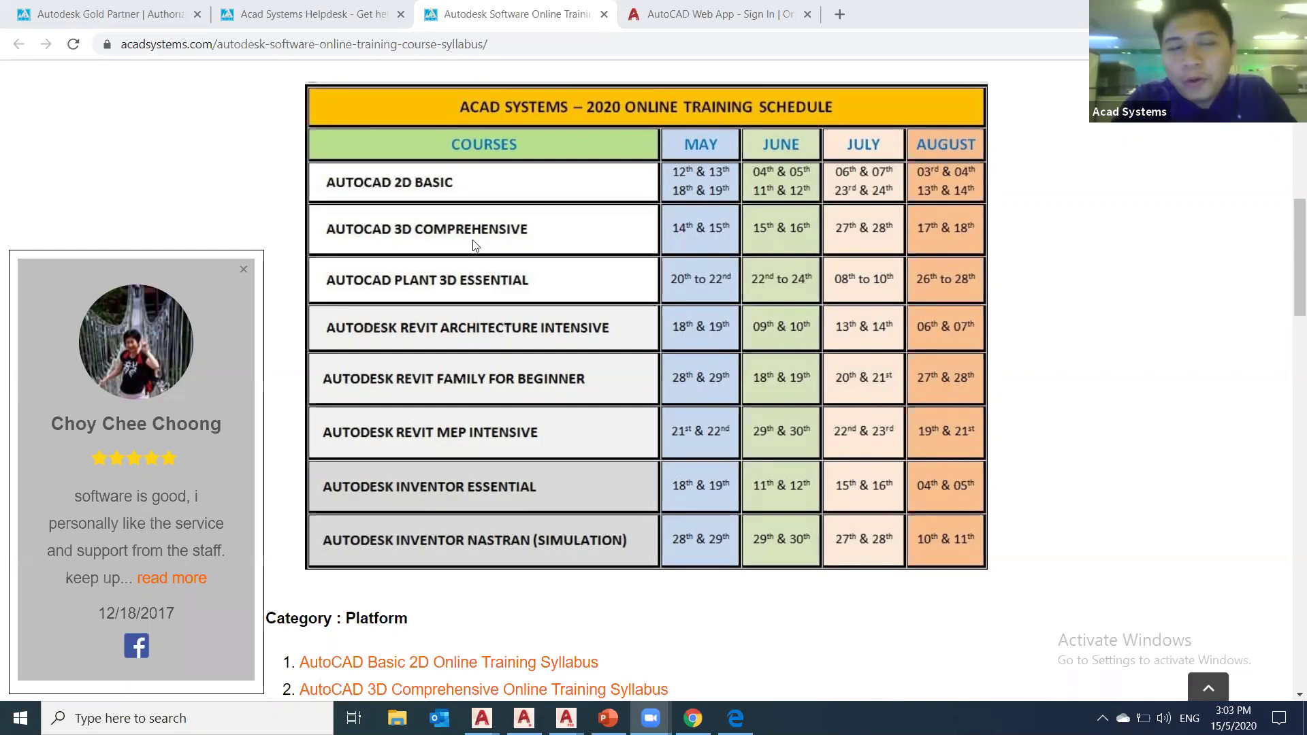
left_click(615, 422)
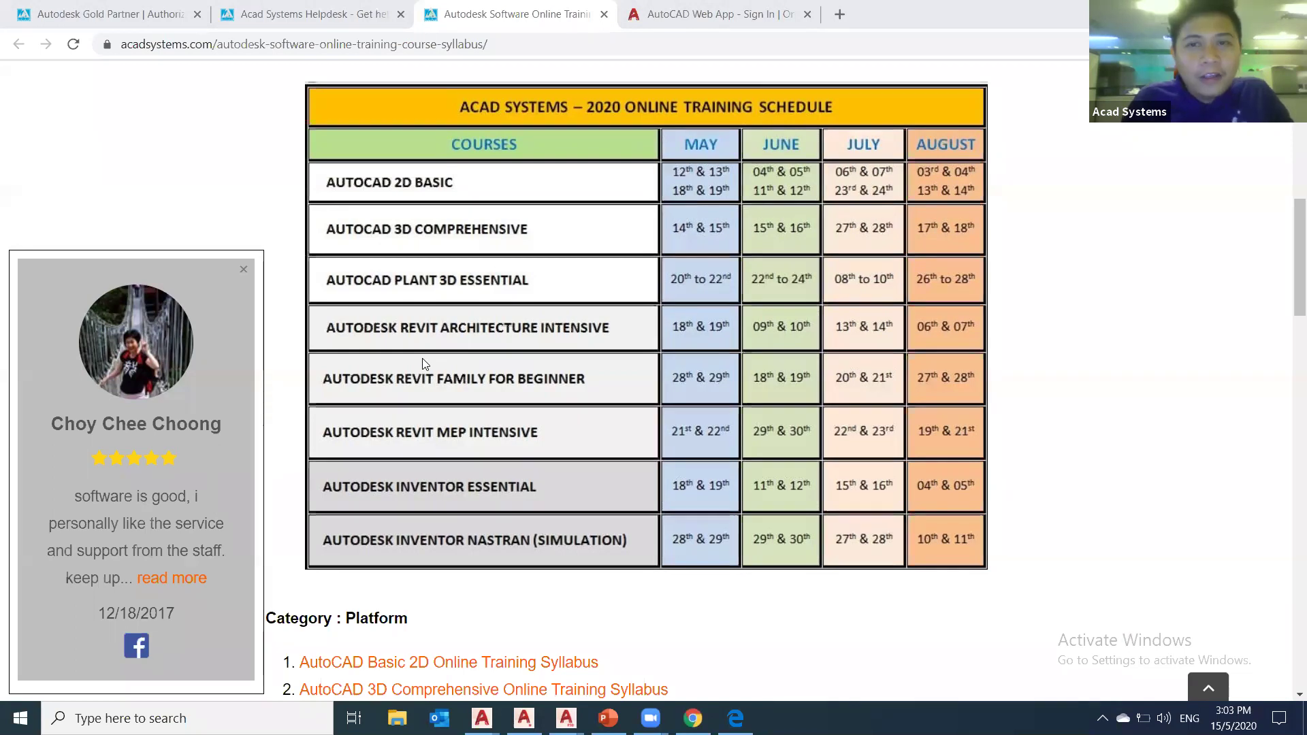
scroll(607, 345, "down", 1)
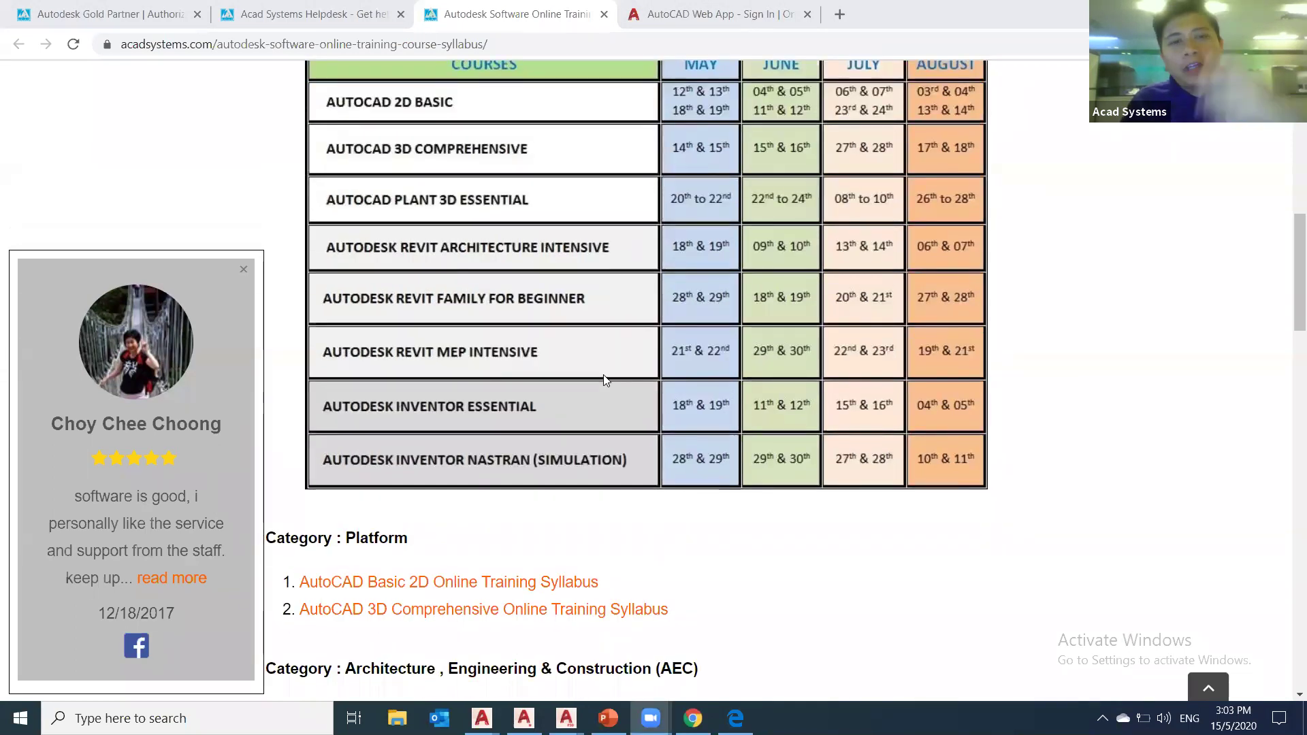
scroll(602, 379, "up", 5)
scroll(567, 374, "up", 4)
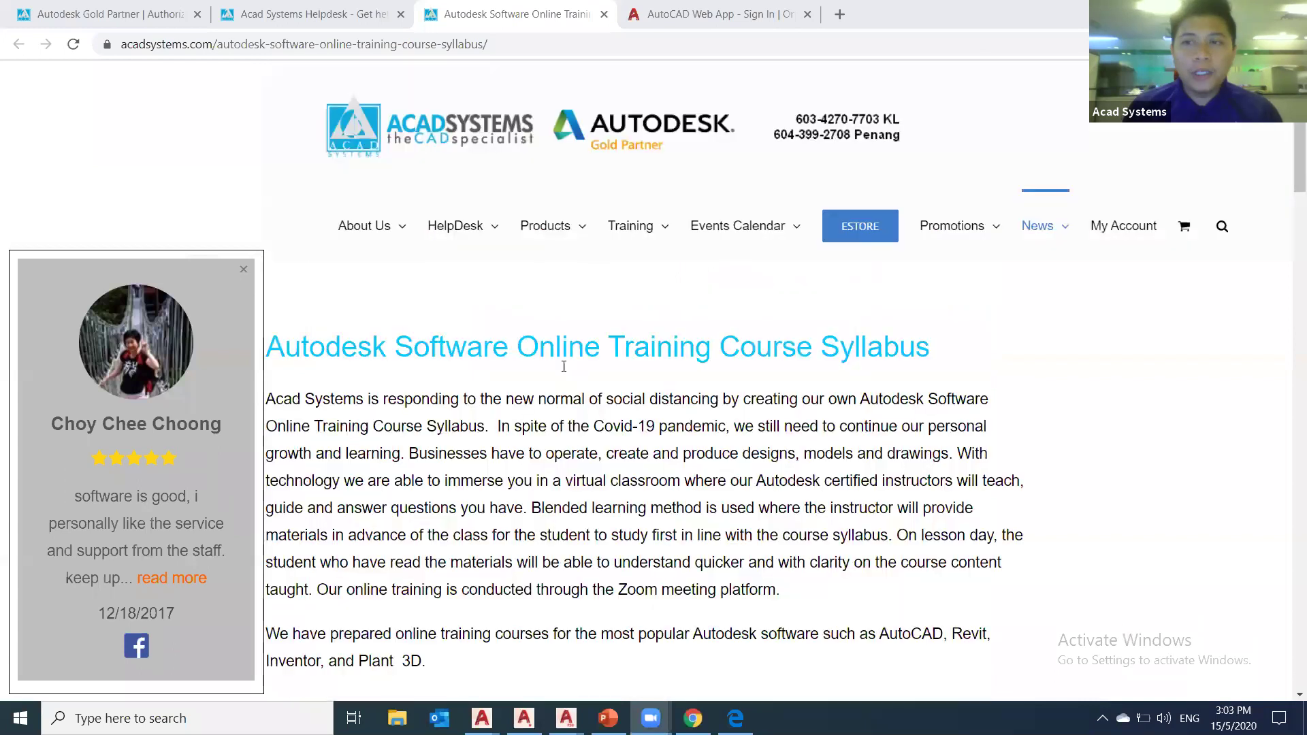
left_click(957, 332)
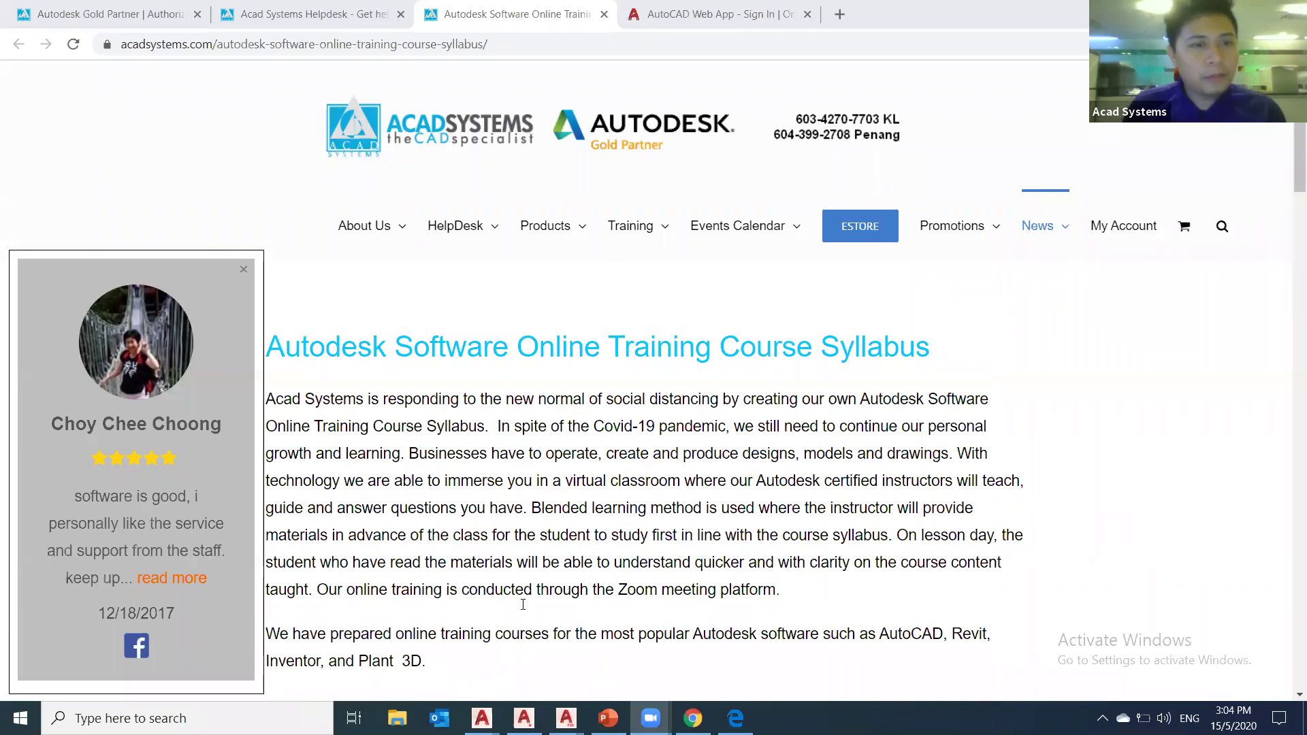
left_click_drag(634, 634, 554, 585)
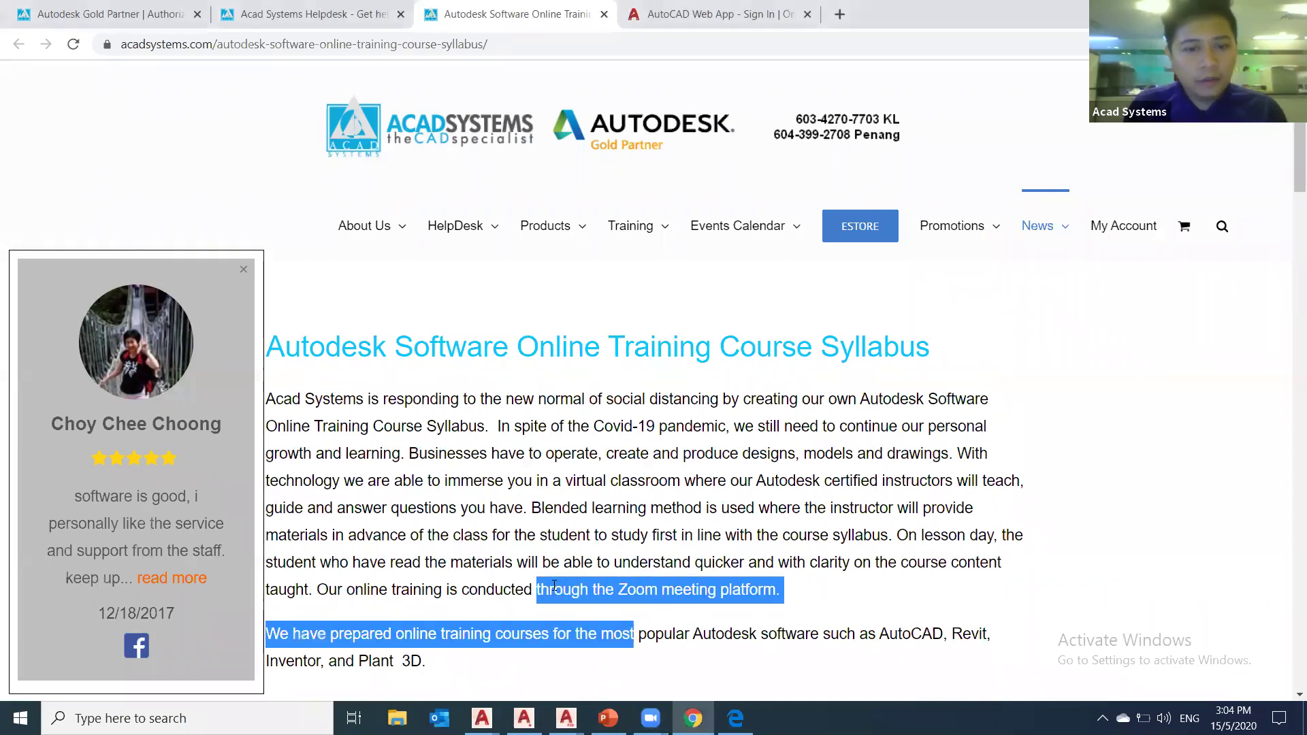